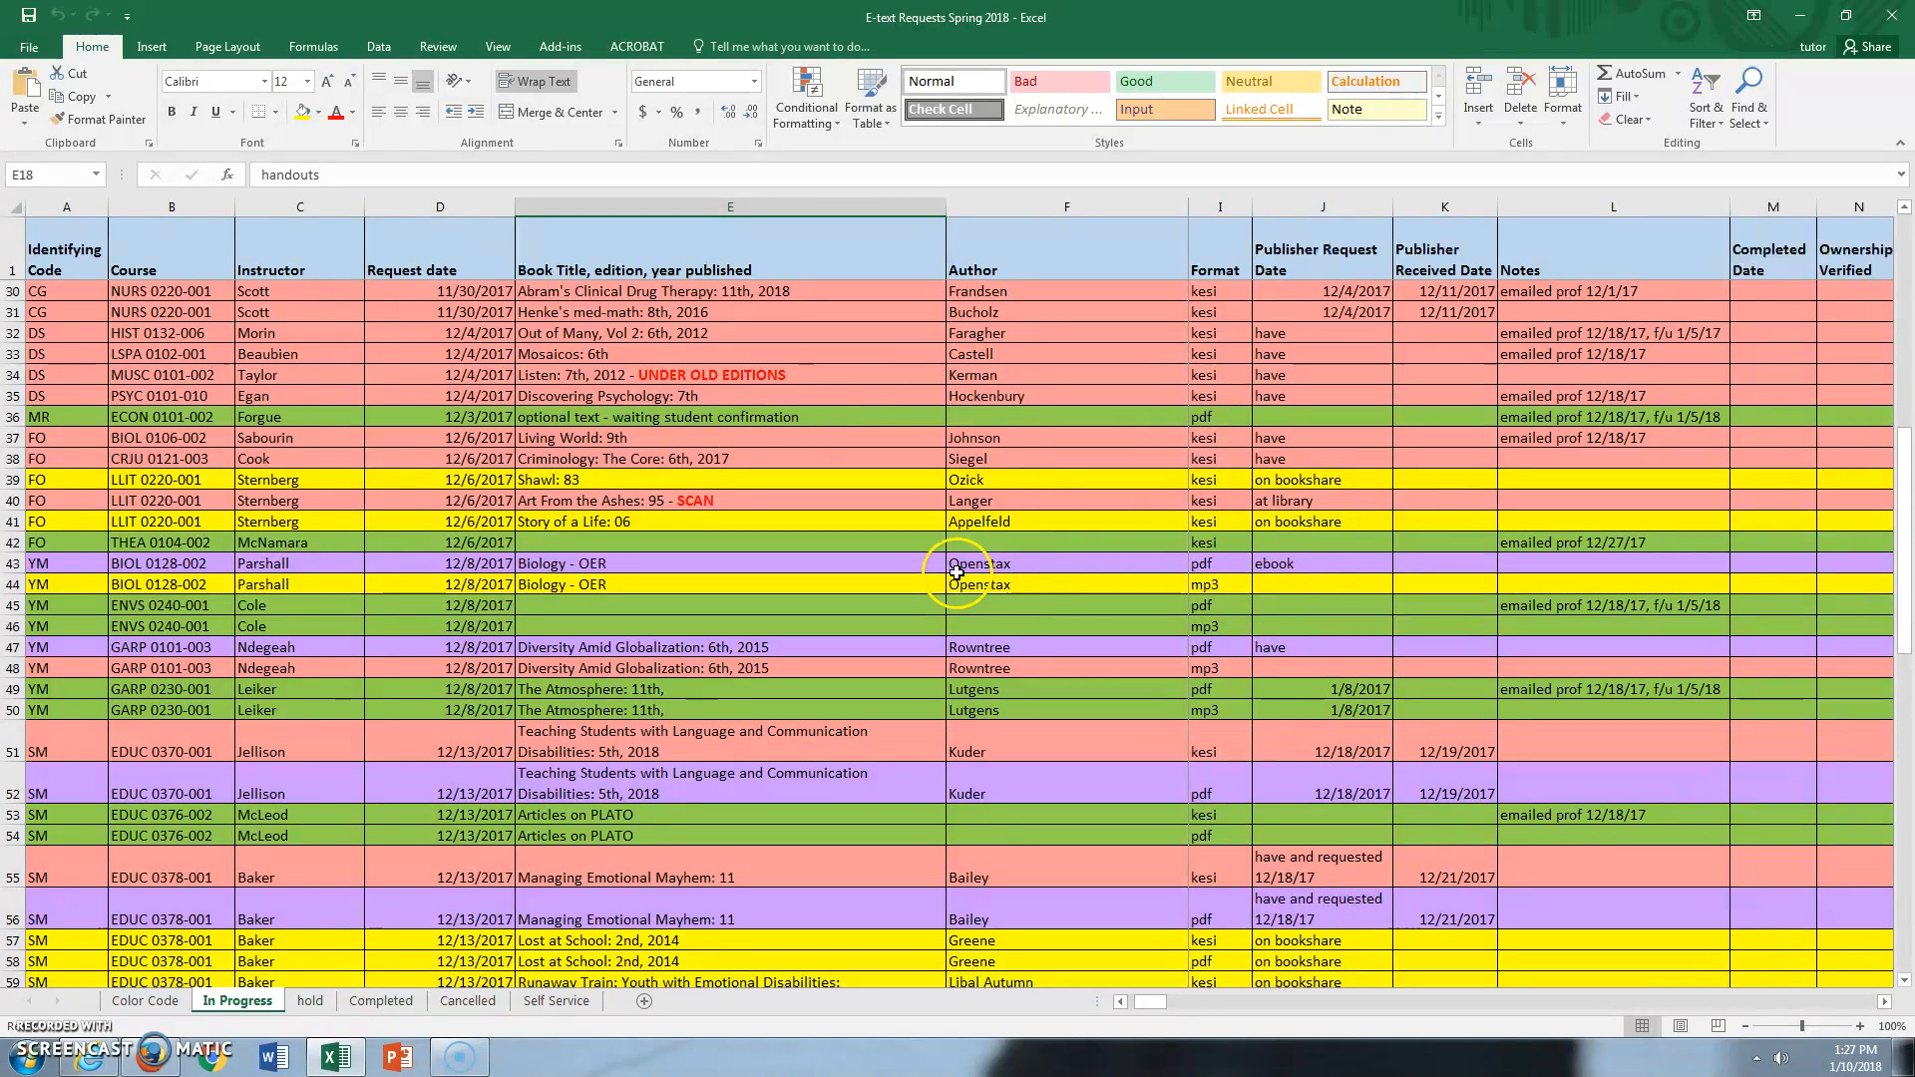
Review the e-text requests in the In Progress sheet around the Openstax Biology entries, and minimize the workbook
{"action": "scroll", "coordinate": [1146, 599], "scroll_direction": "down", "scroll_amount": 7}
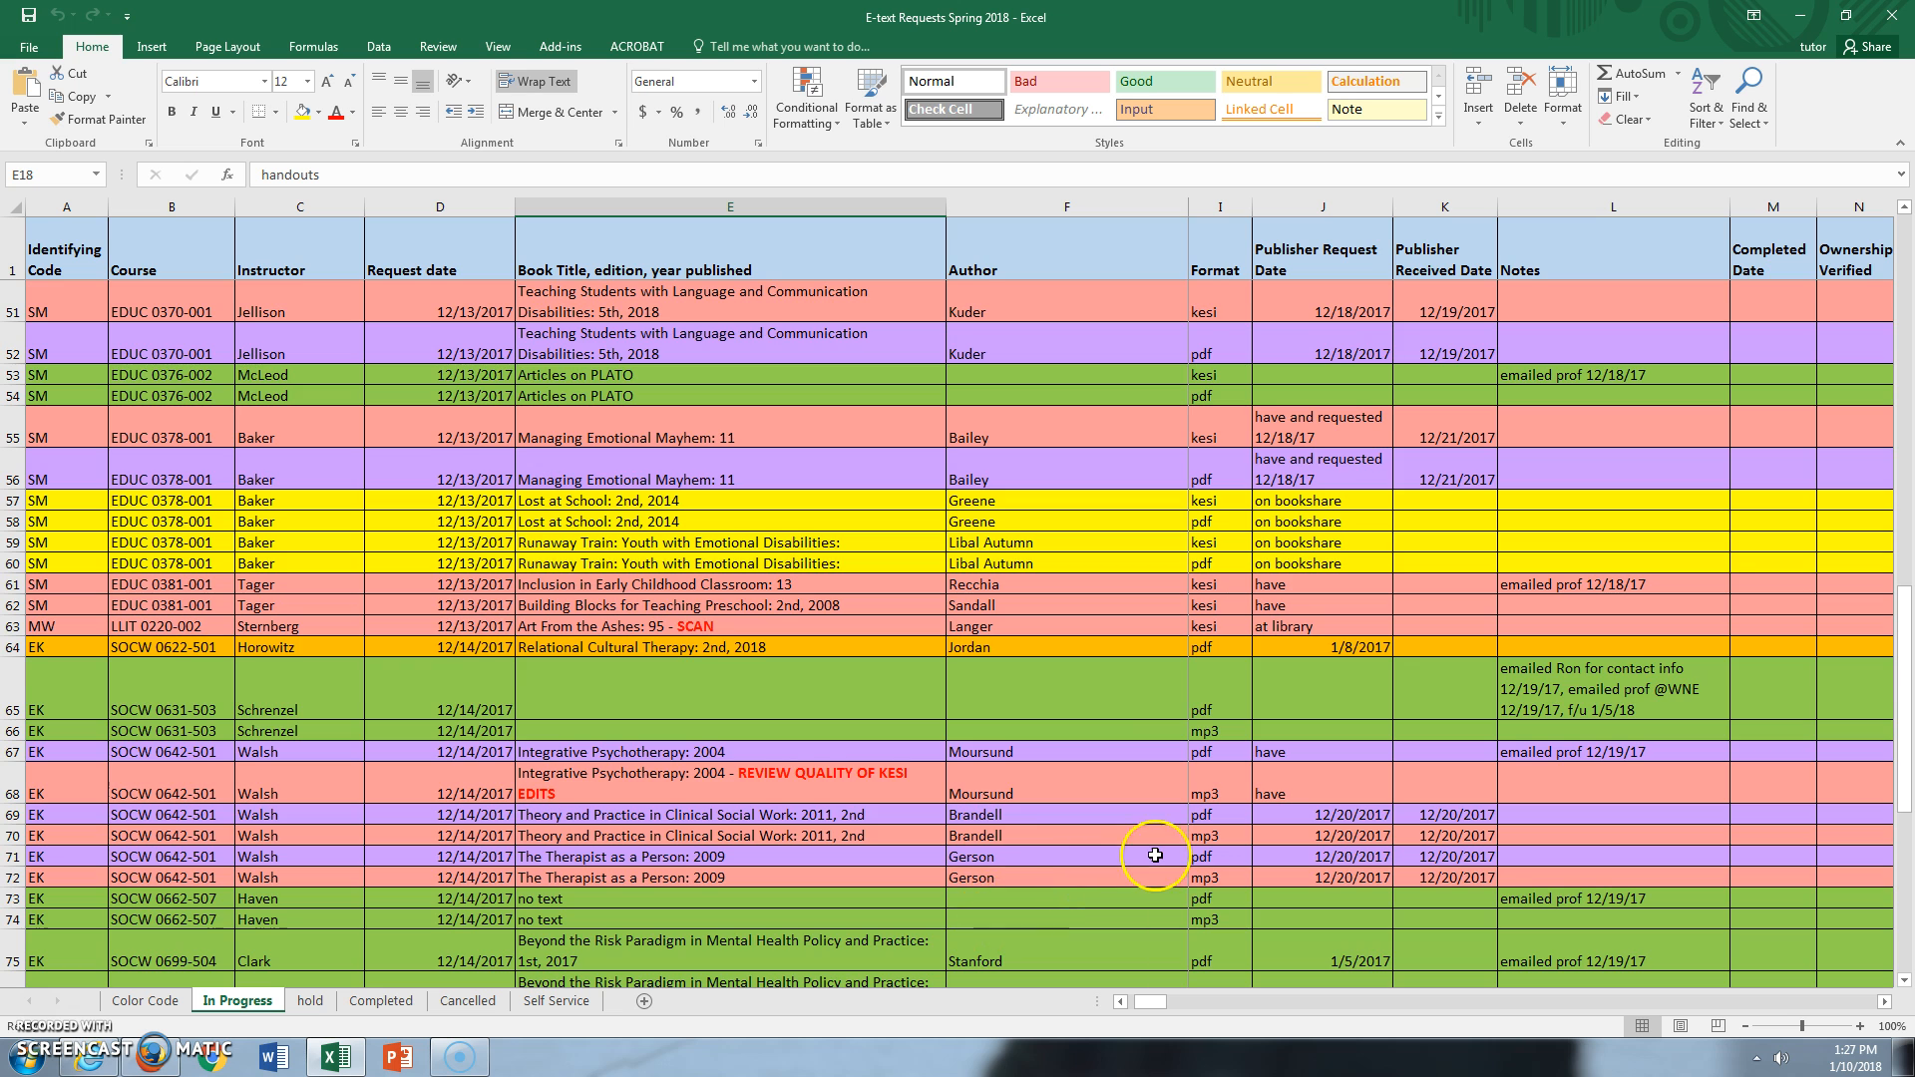
{"action": "scroll", "coordinate": [1155, 855], "scroll_direction": "up", "scroll_amount": 5}
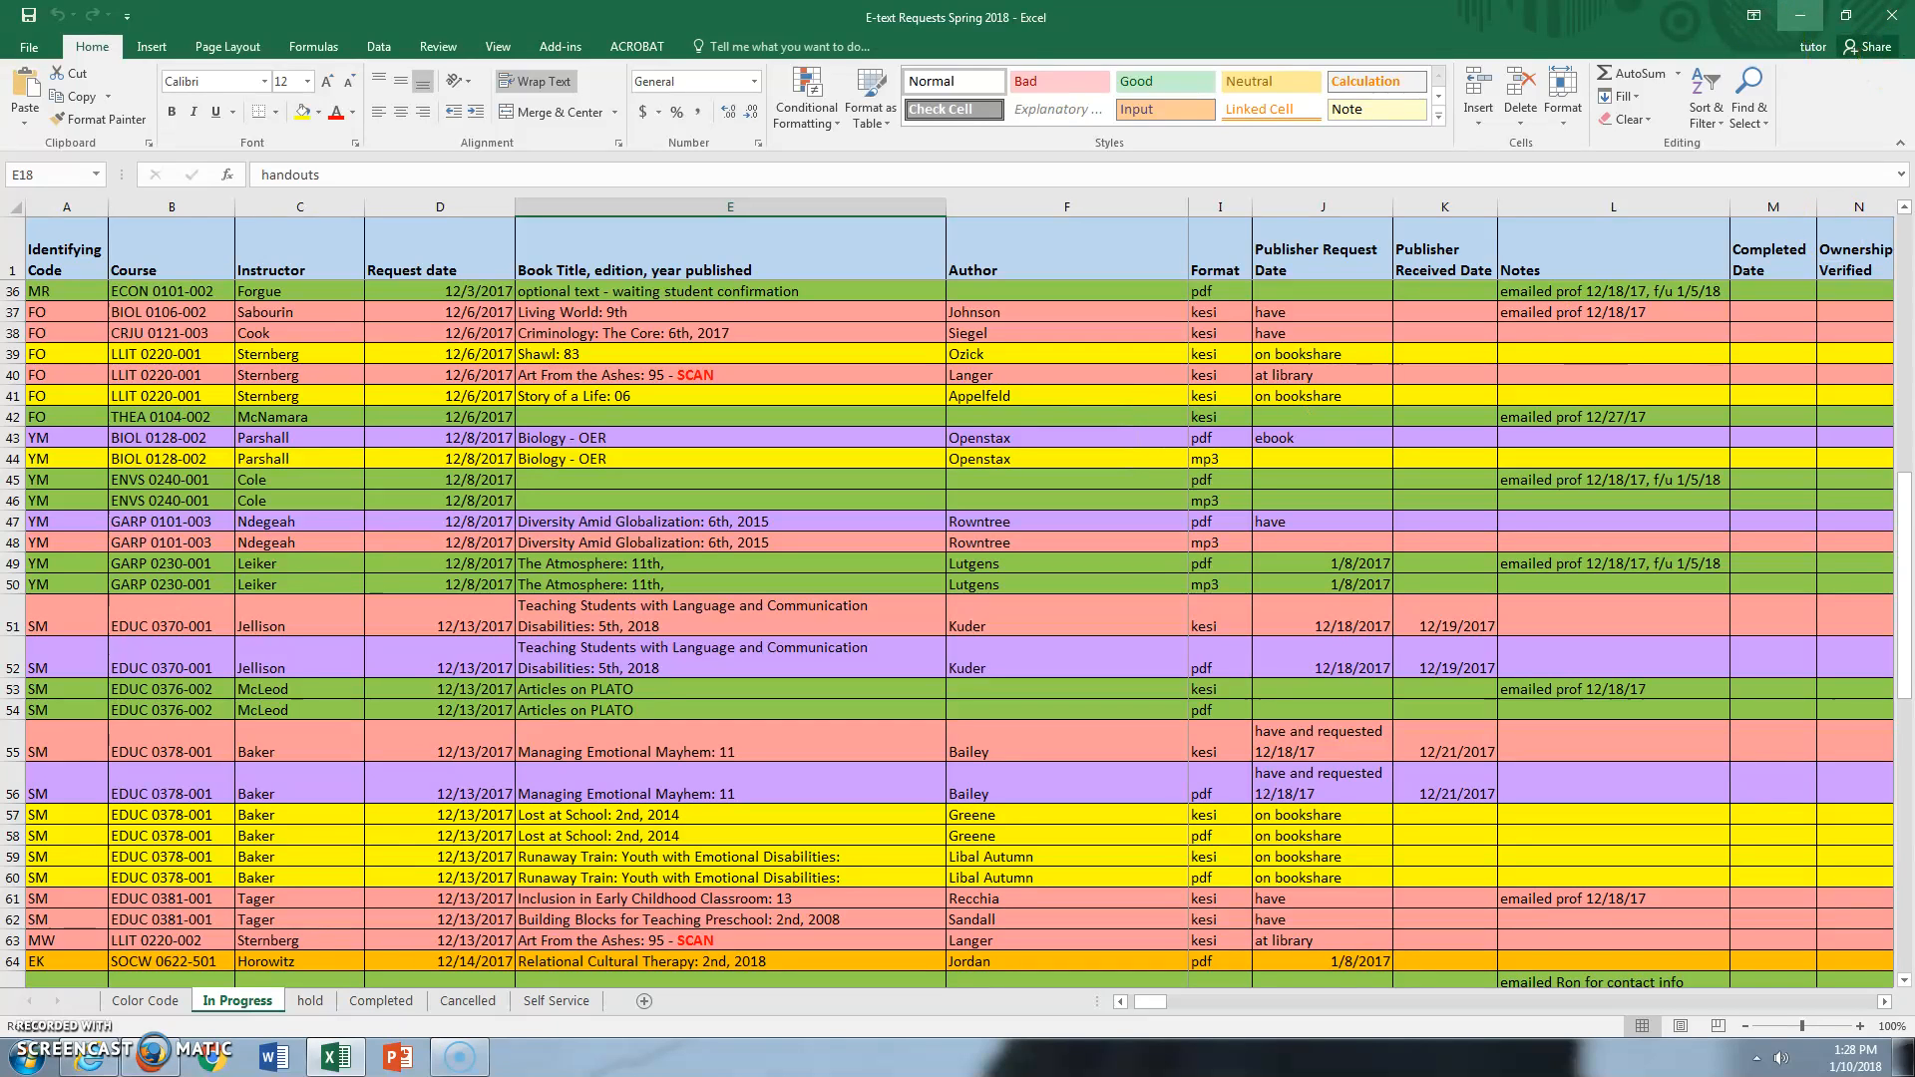
{"action": "left_click", "coordinate": [1811, 12]}
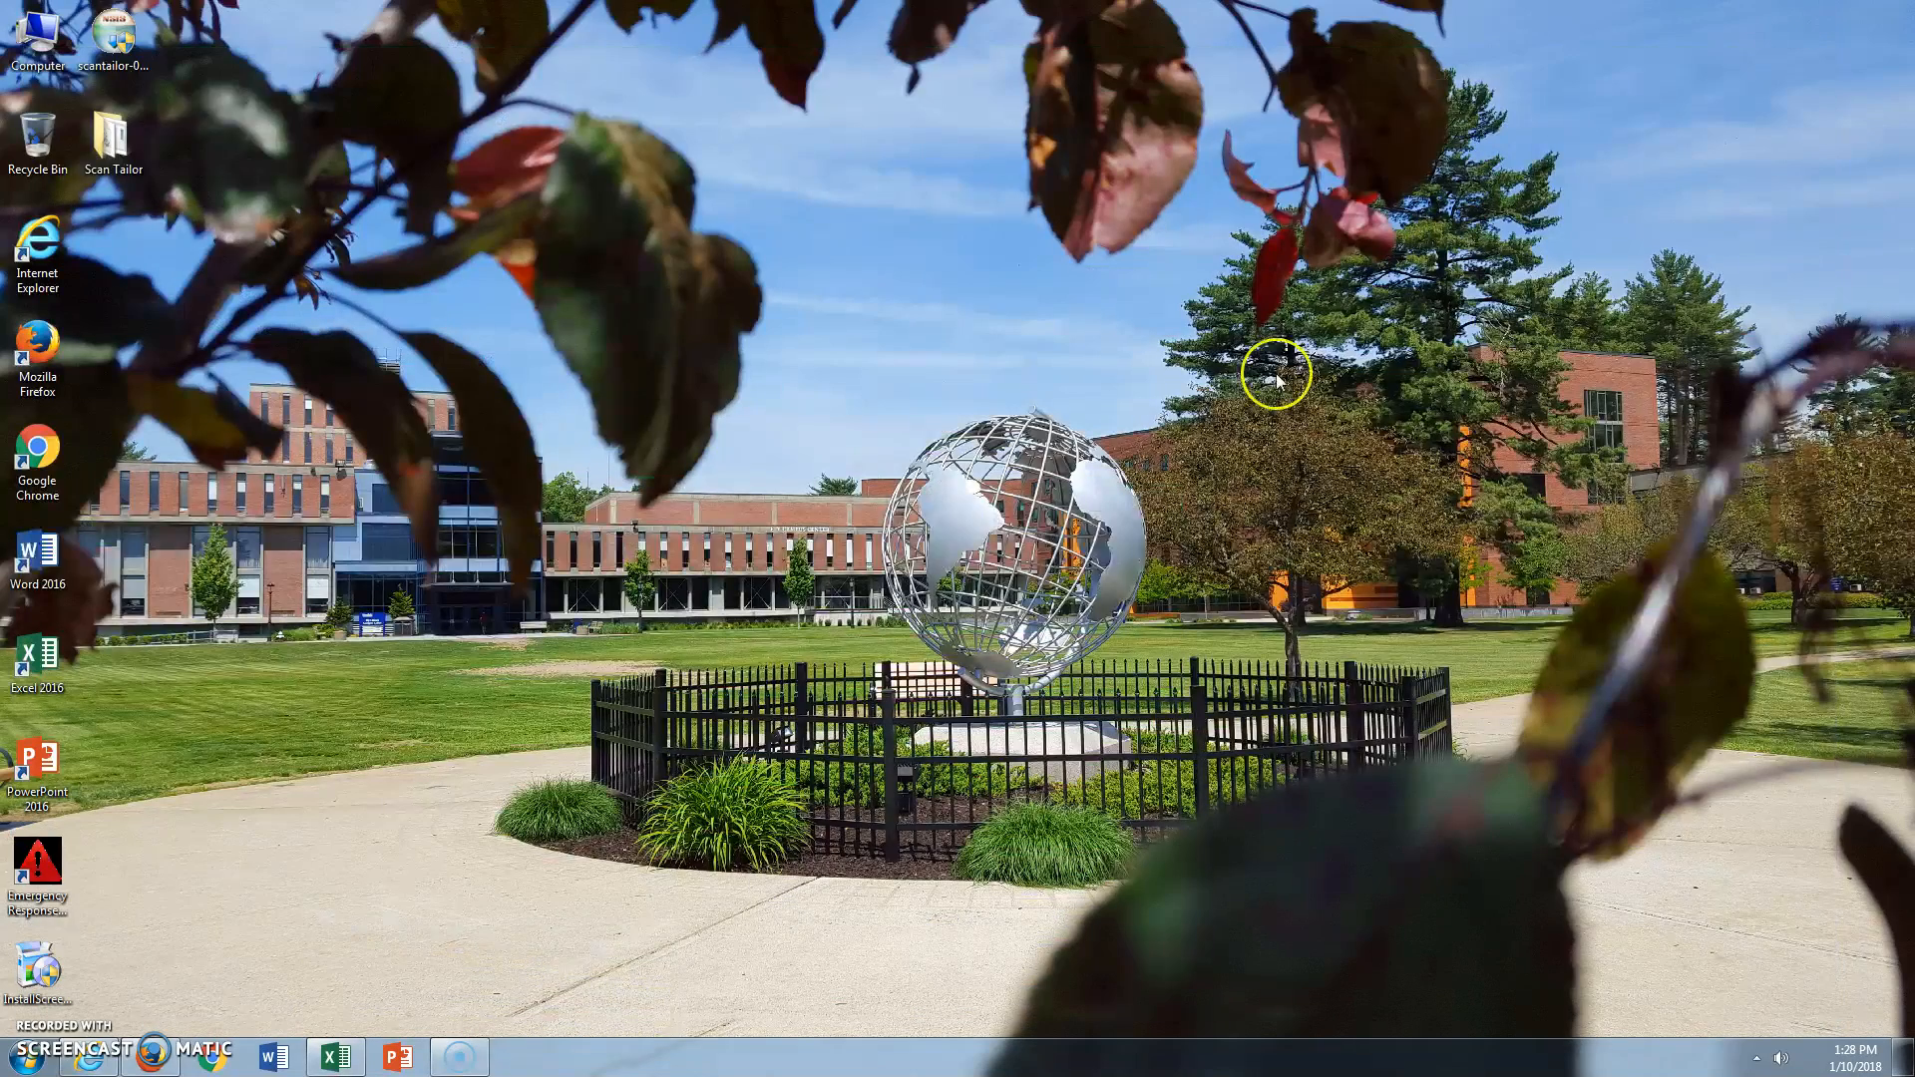
Open the E-TEXTS folder on the ws_tasks (Z:) network drive in Windows Explorer
{"action": "left_click", "coordinate": [30, 1061]}
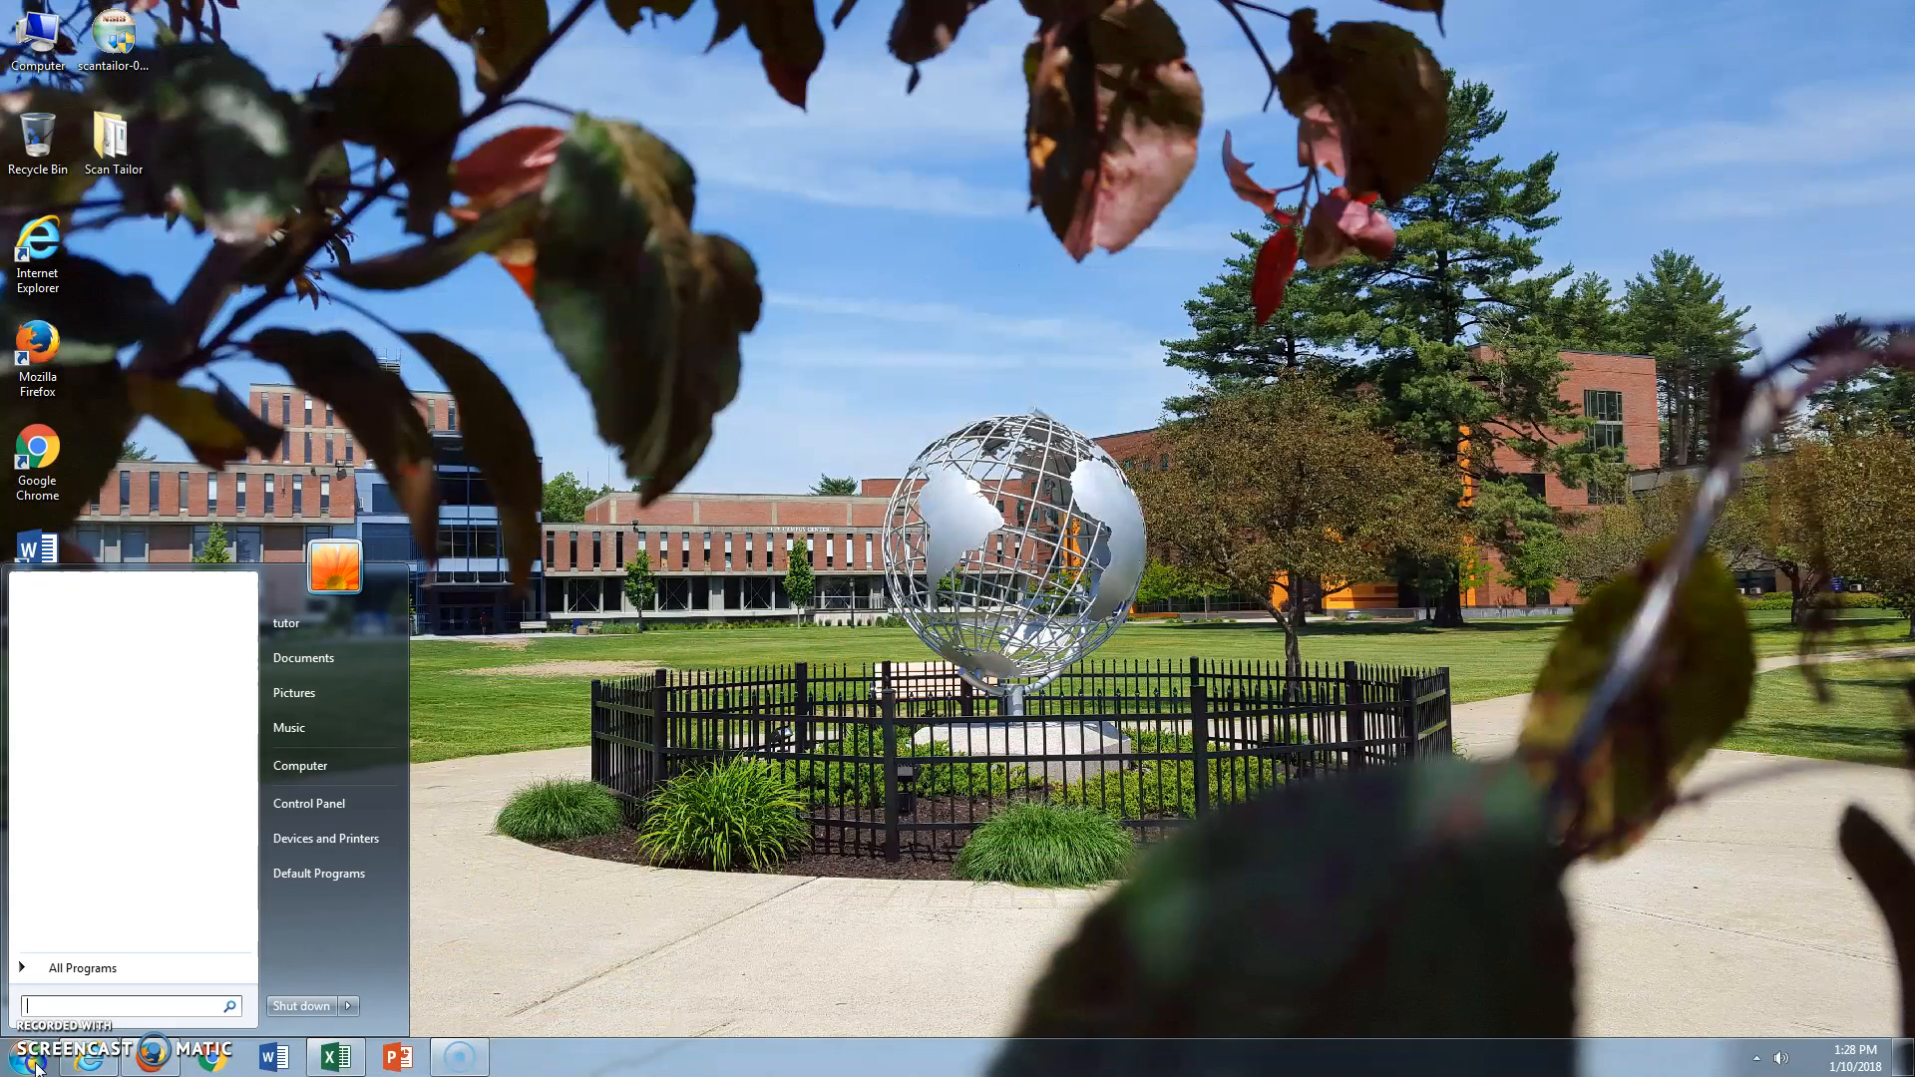
{"action": "left_click", "coordinate": [323, 627]}
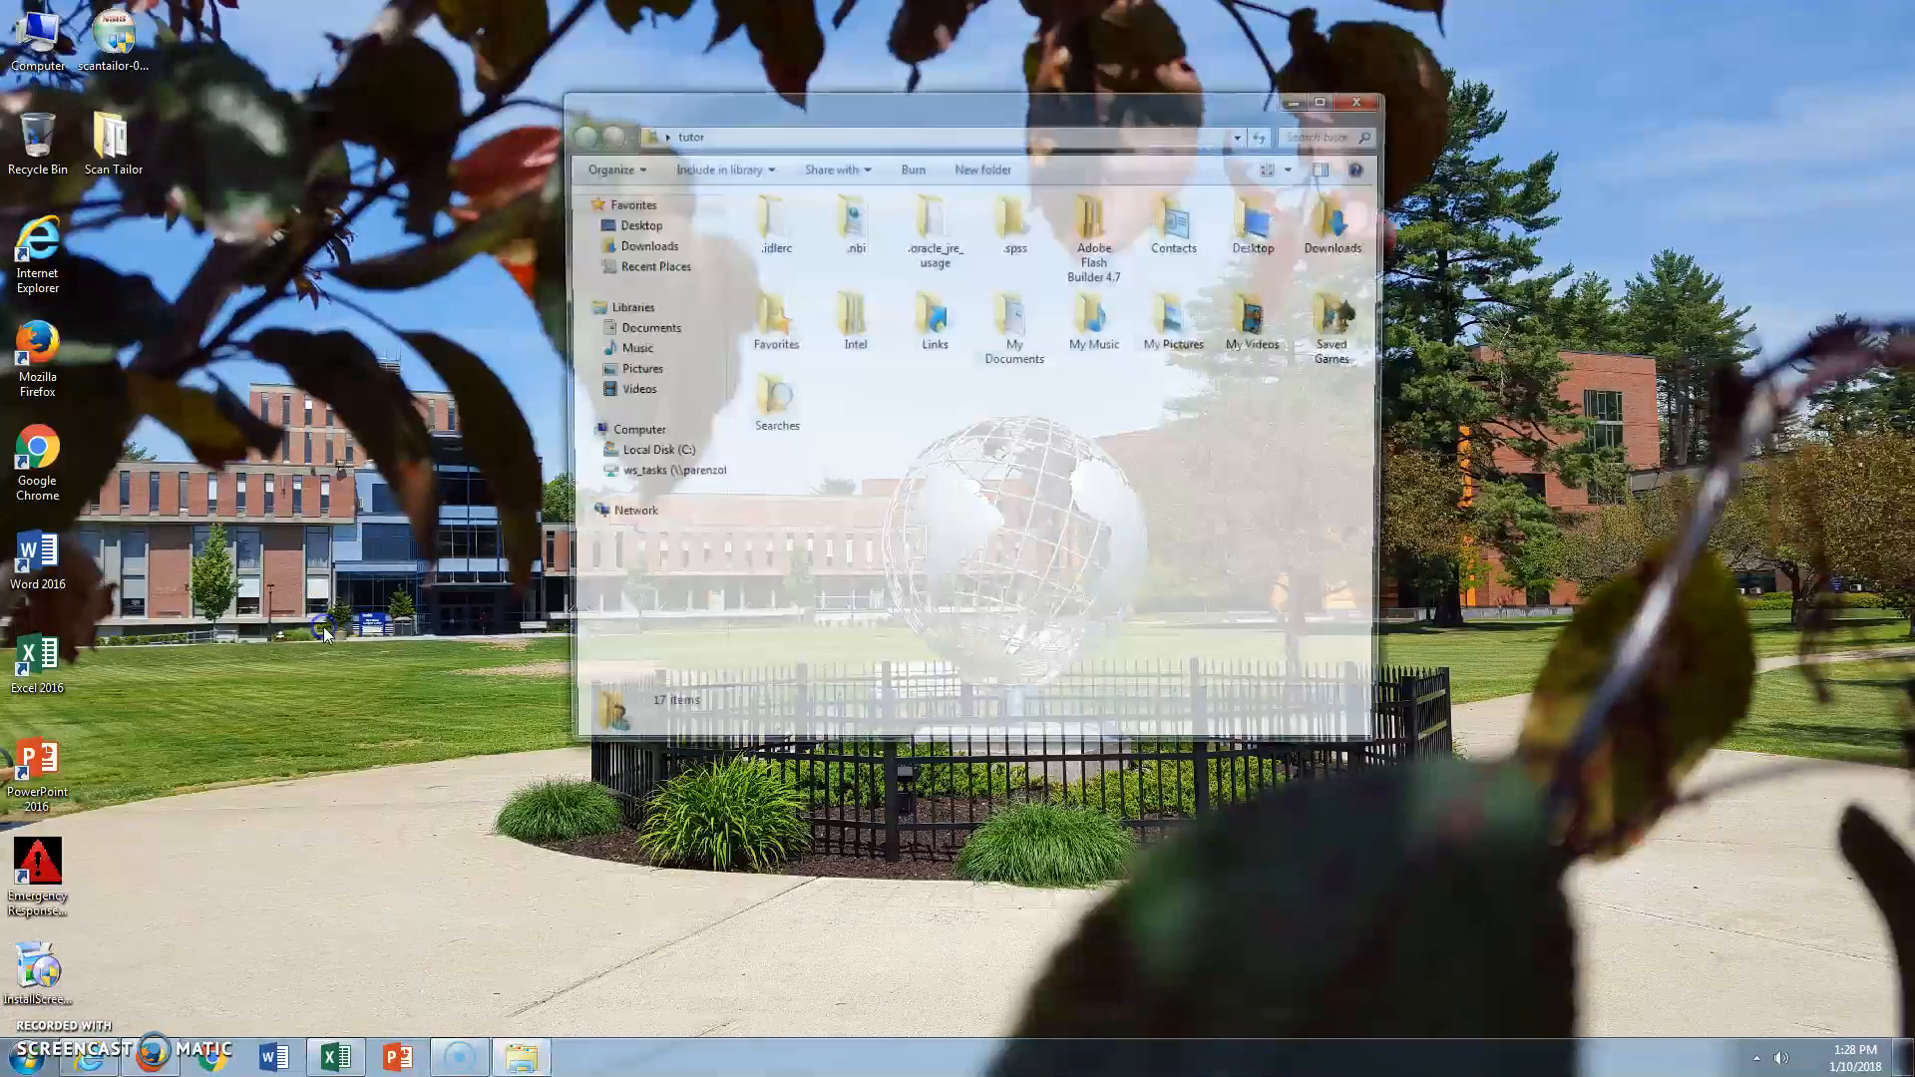
{"action": "left_click", "coordinate": [36, 1064]}
{"action": "left_click", "coordinate": [941, 521]}
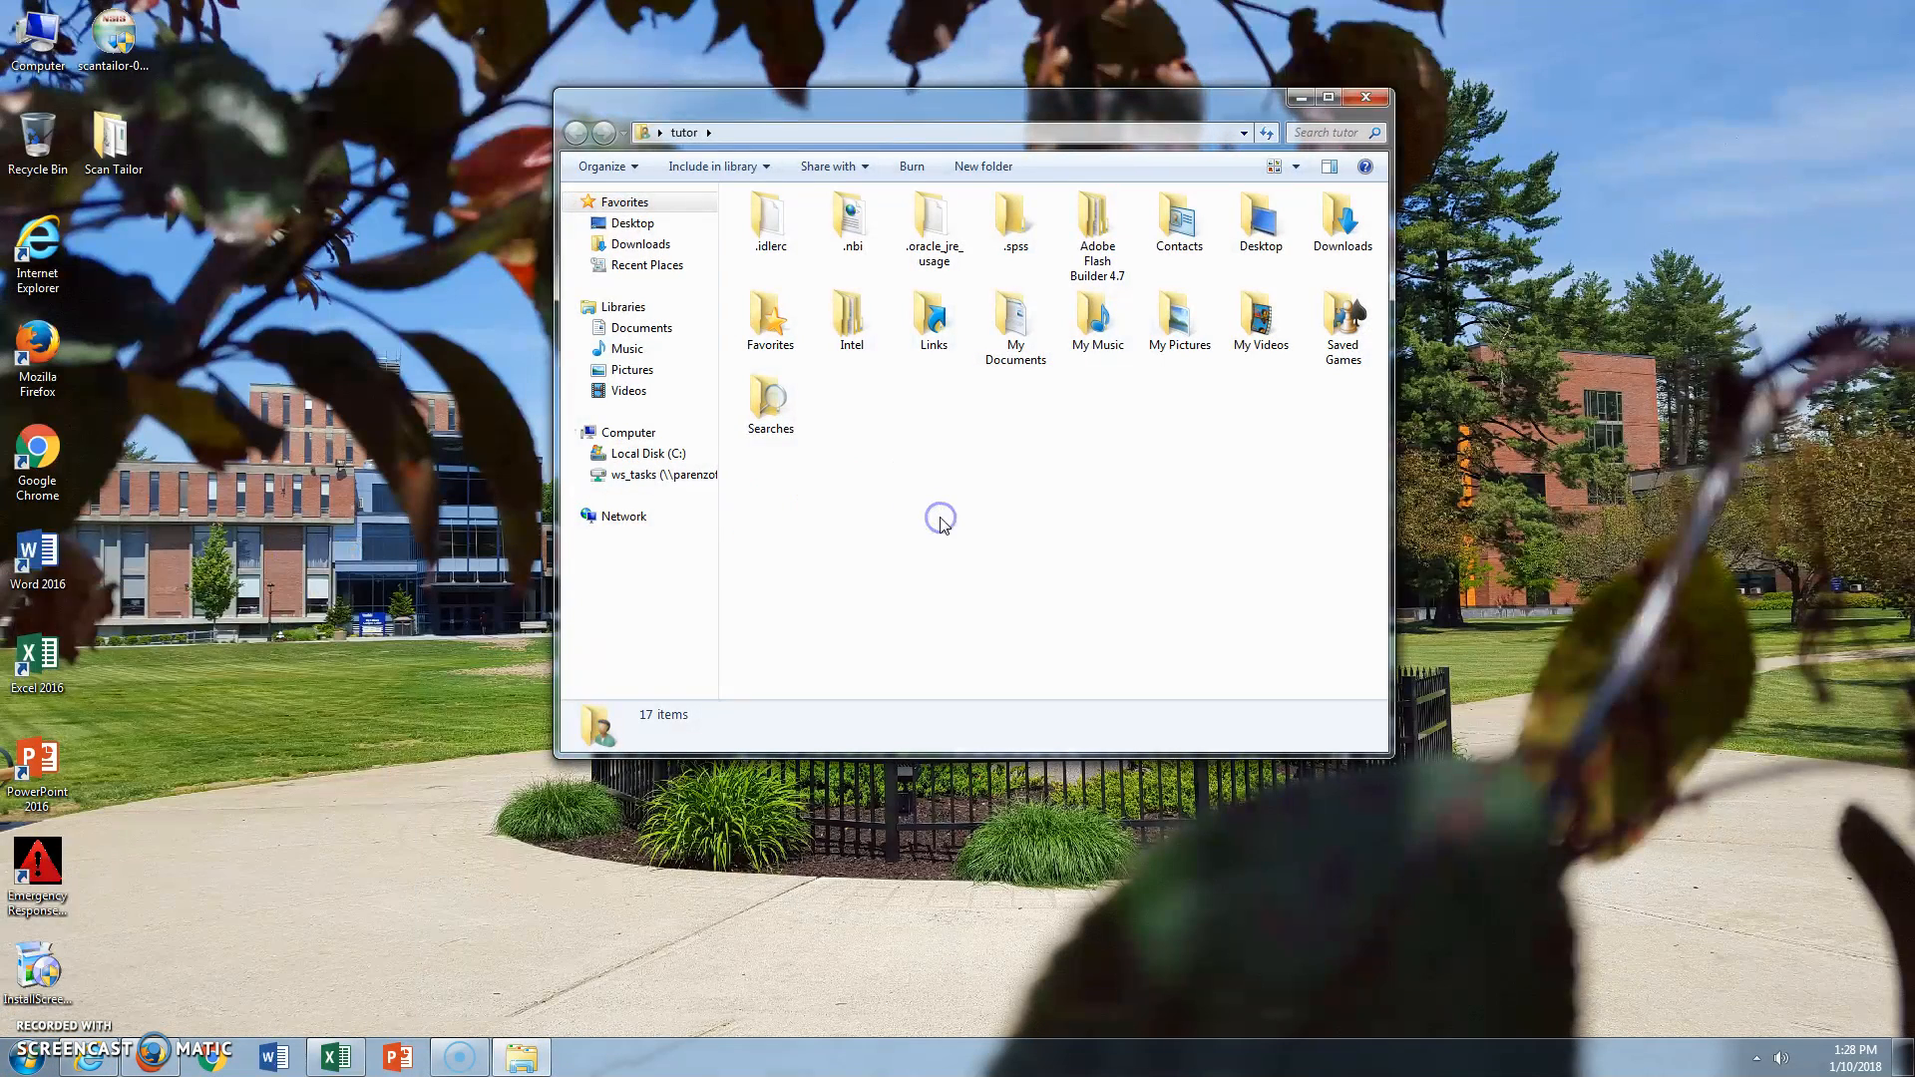
{"action": "left_click", "coordinate": [664, 474]}
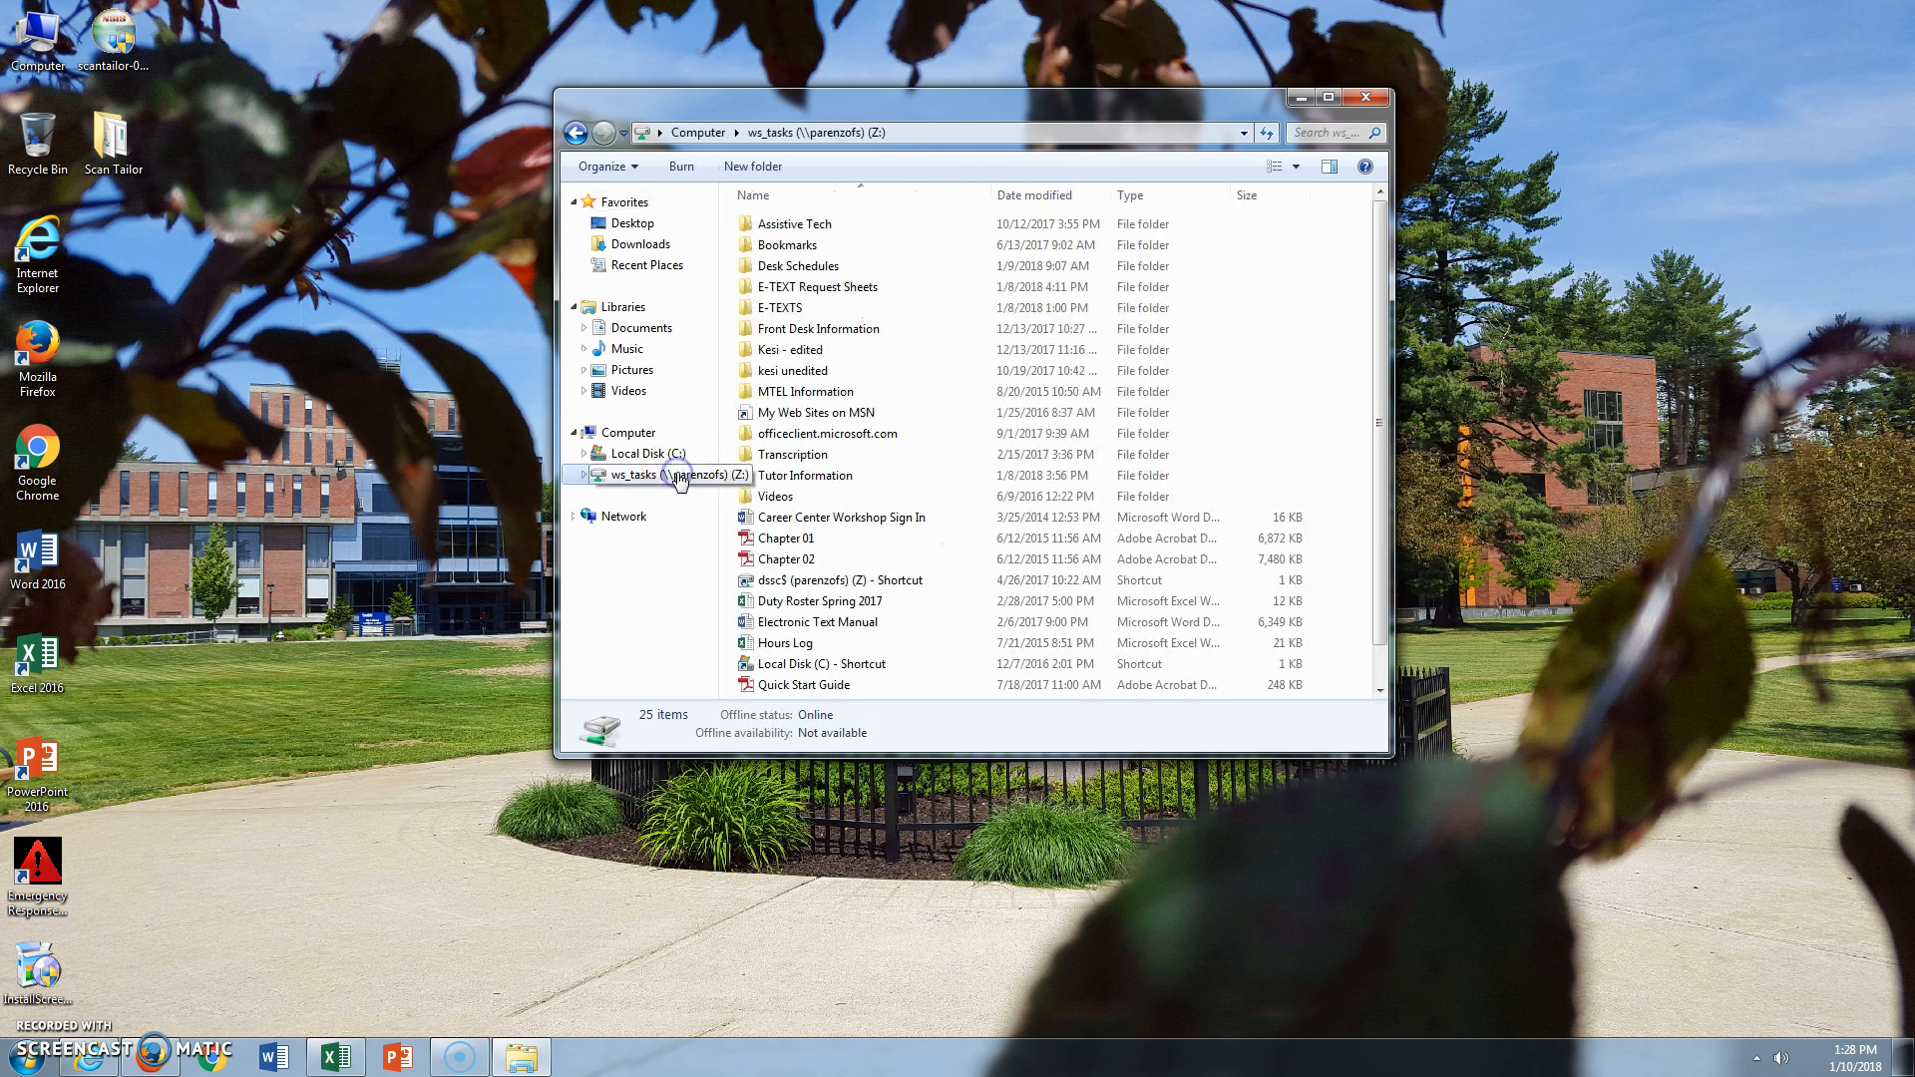
{"action": "double_click", "coordinate": [798, 309]}
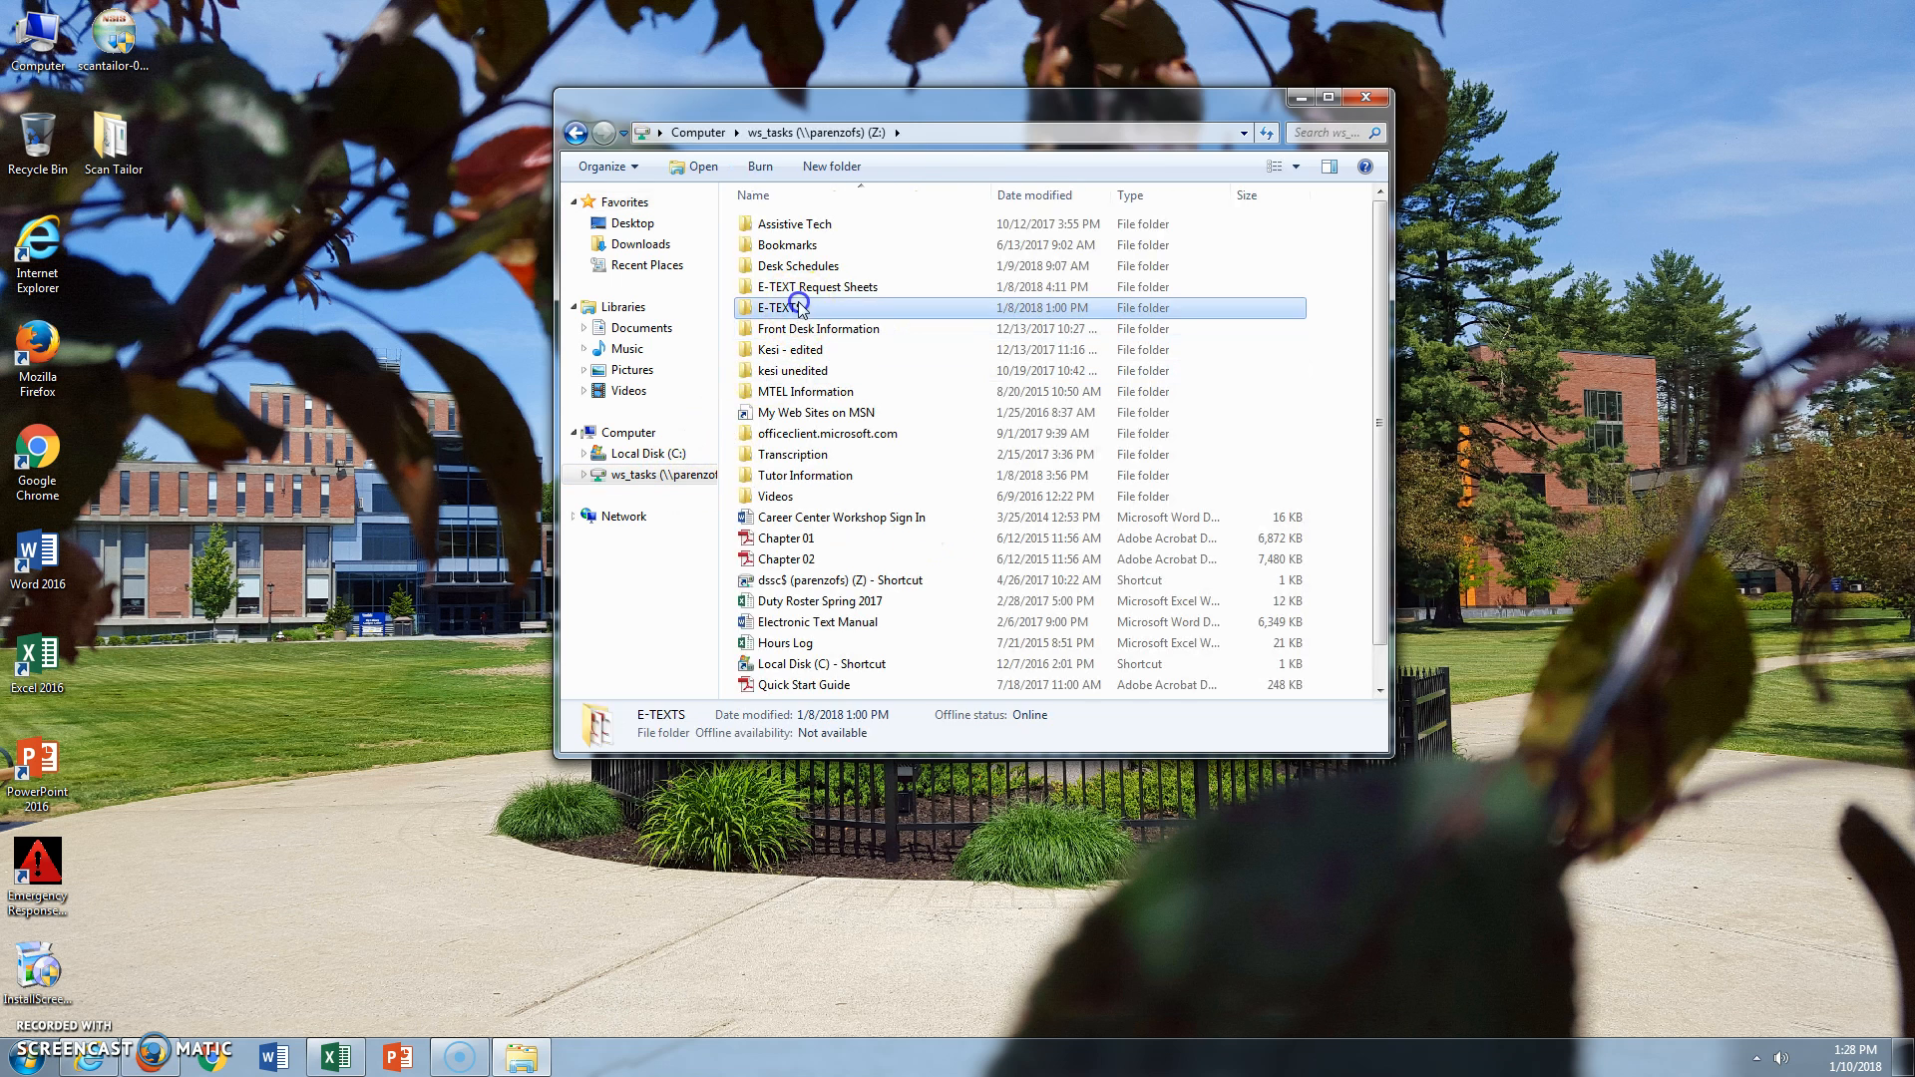
Search the E-TEXTS folder for openstax and open the OpenStax_Biology folder
{"action": "left_click", "coordinate": [1300, 130]}
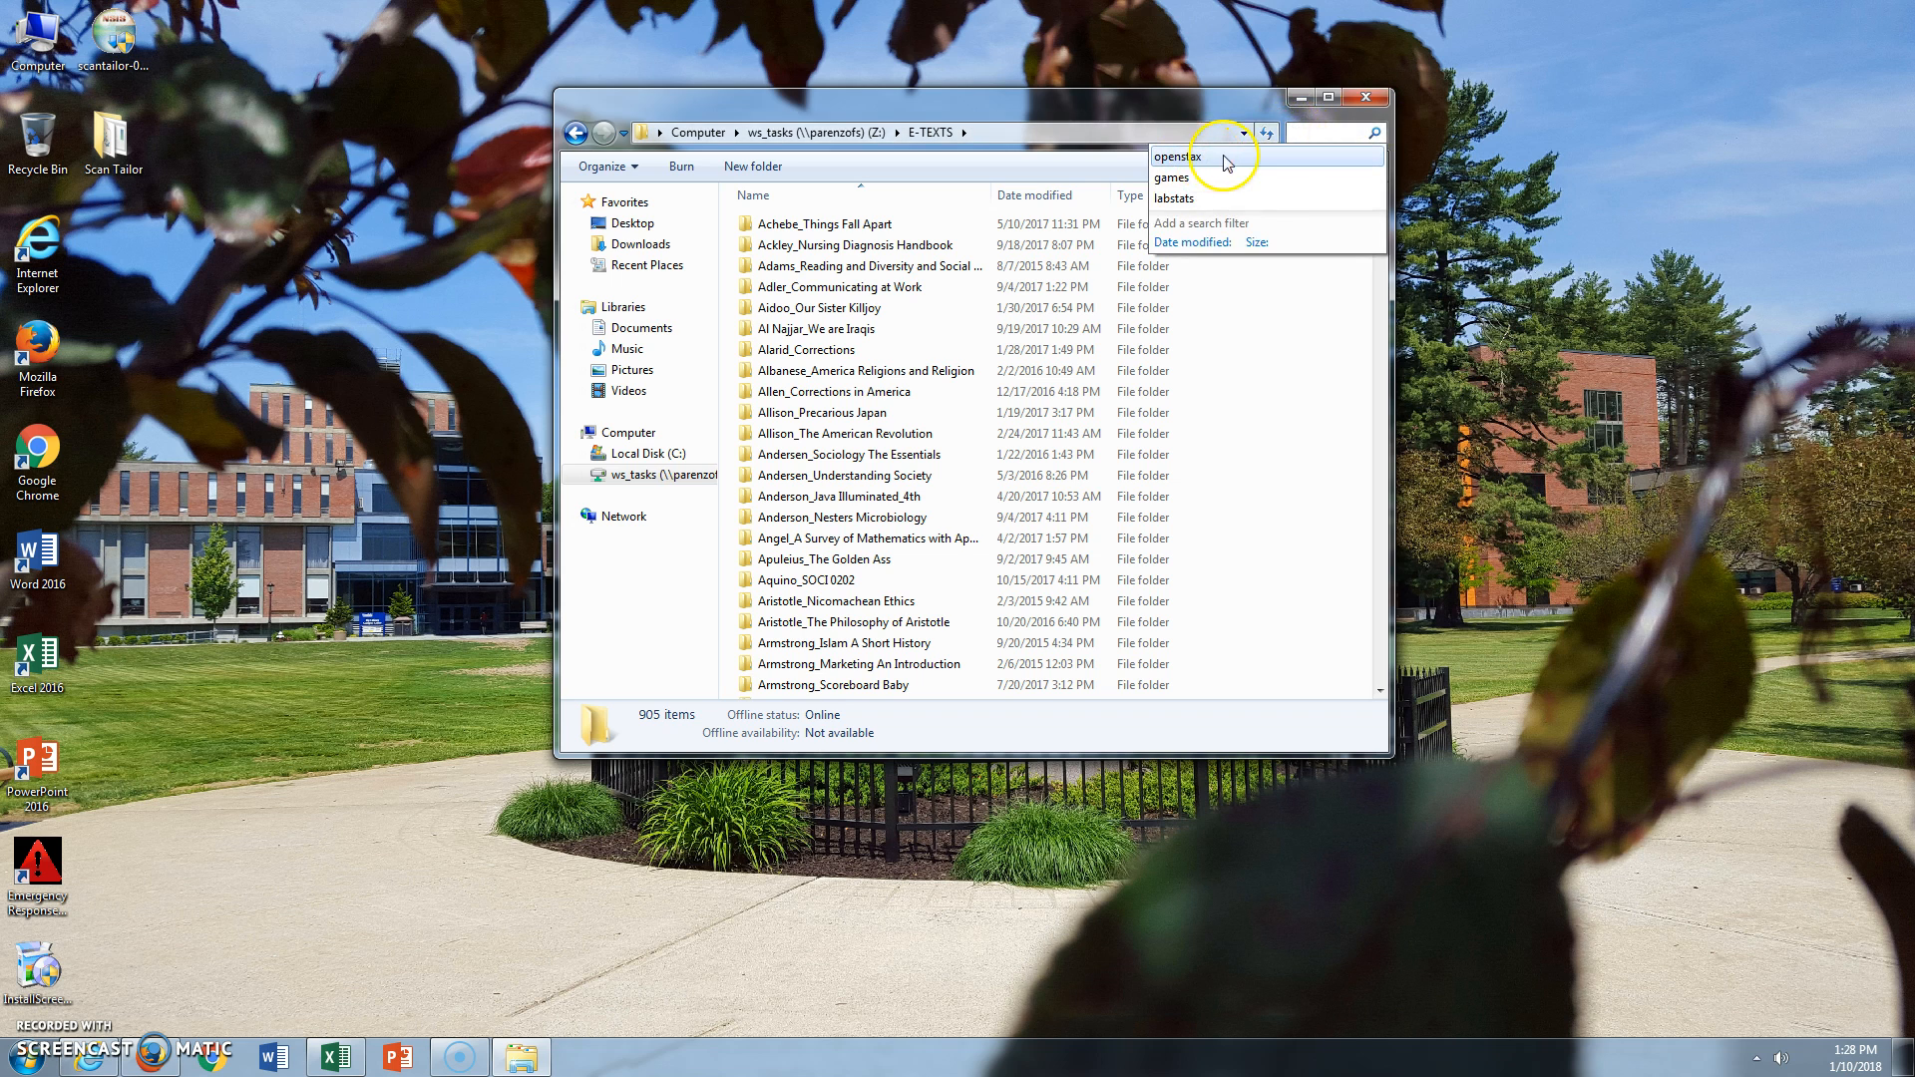
{"action": "left_click", "coordinate": [1330, 159]}
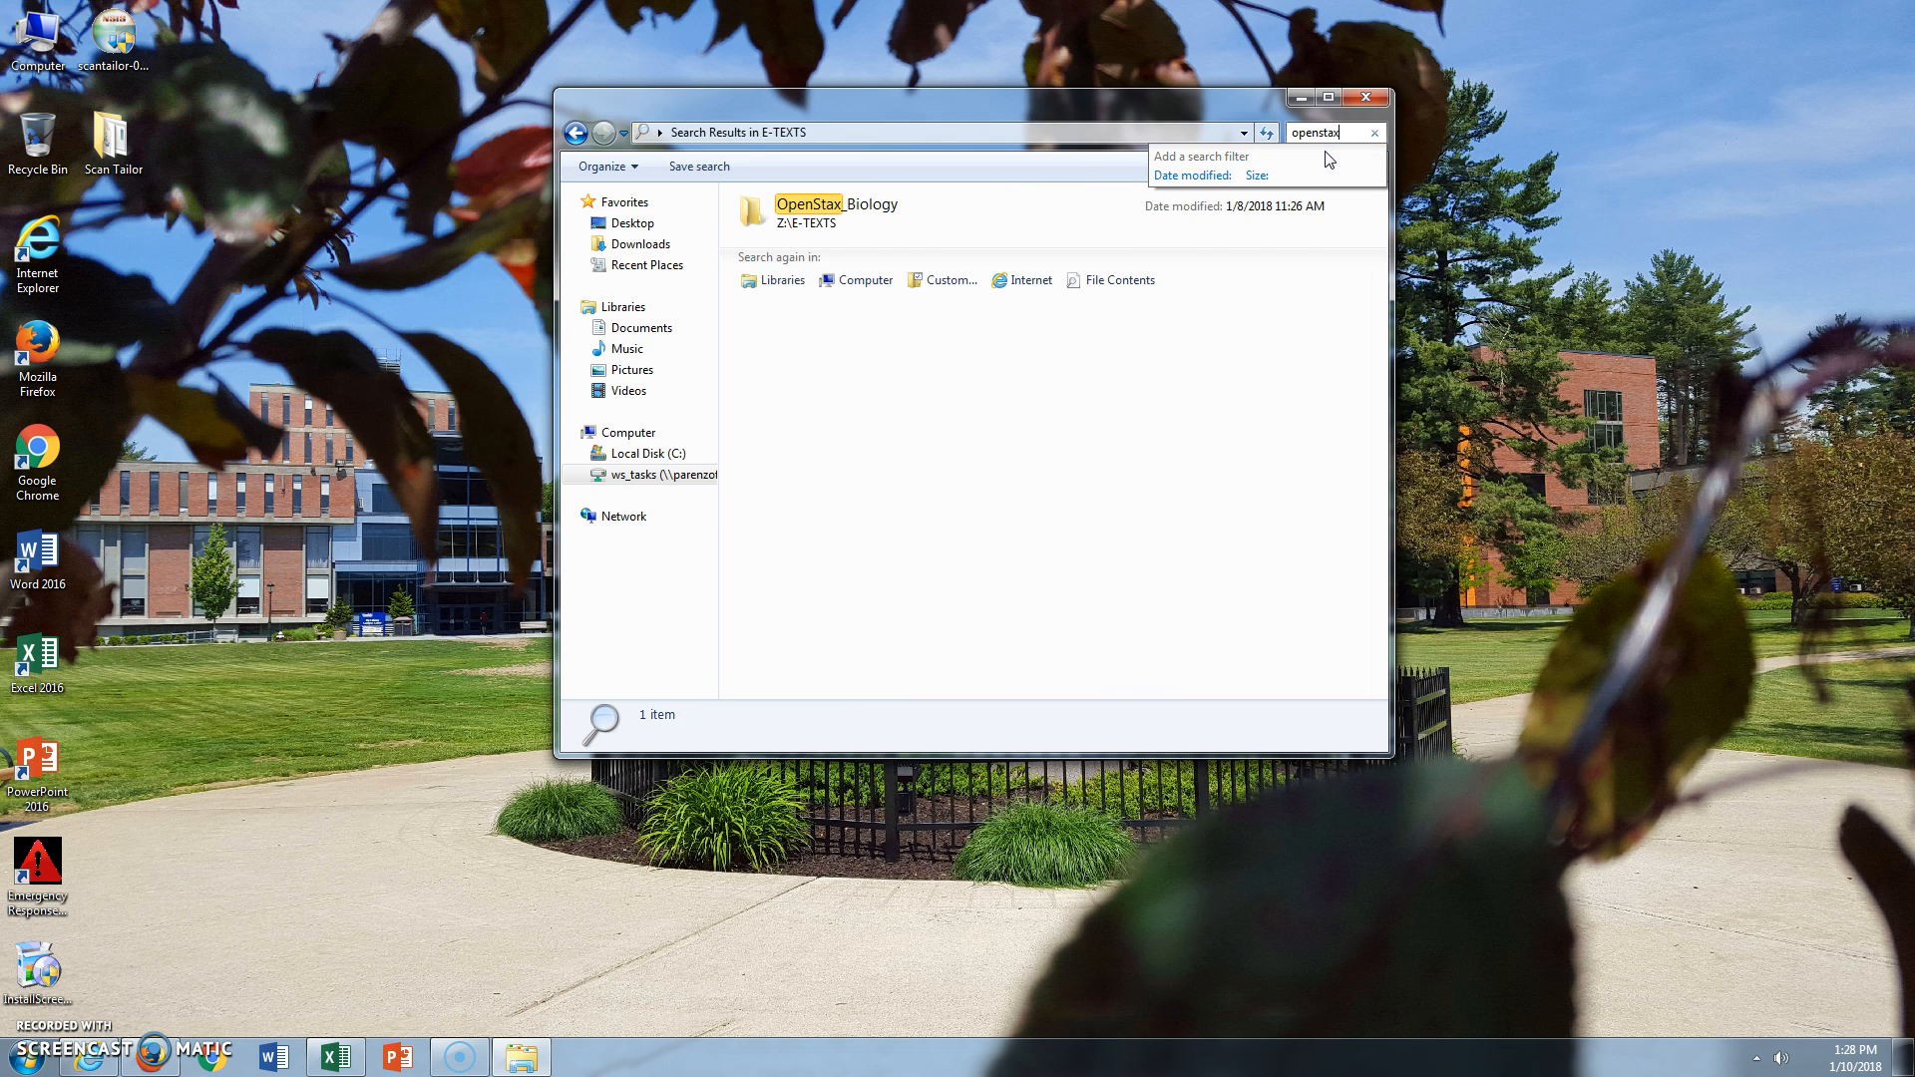
{"action": "double_click", "coordinate": [892, 214]}
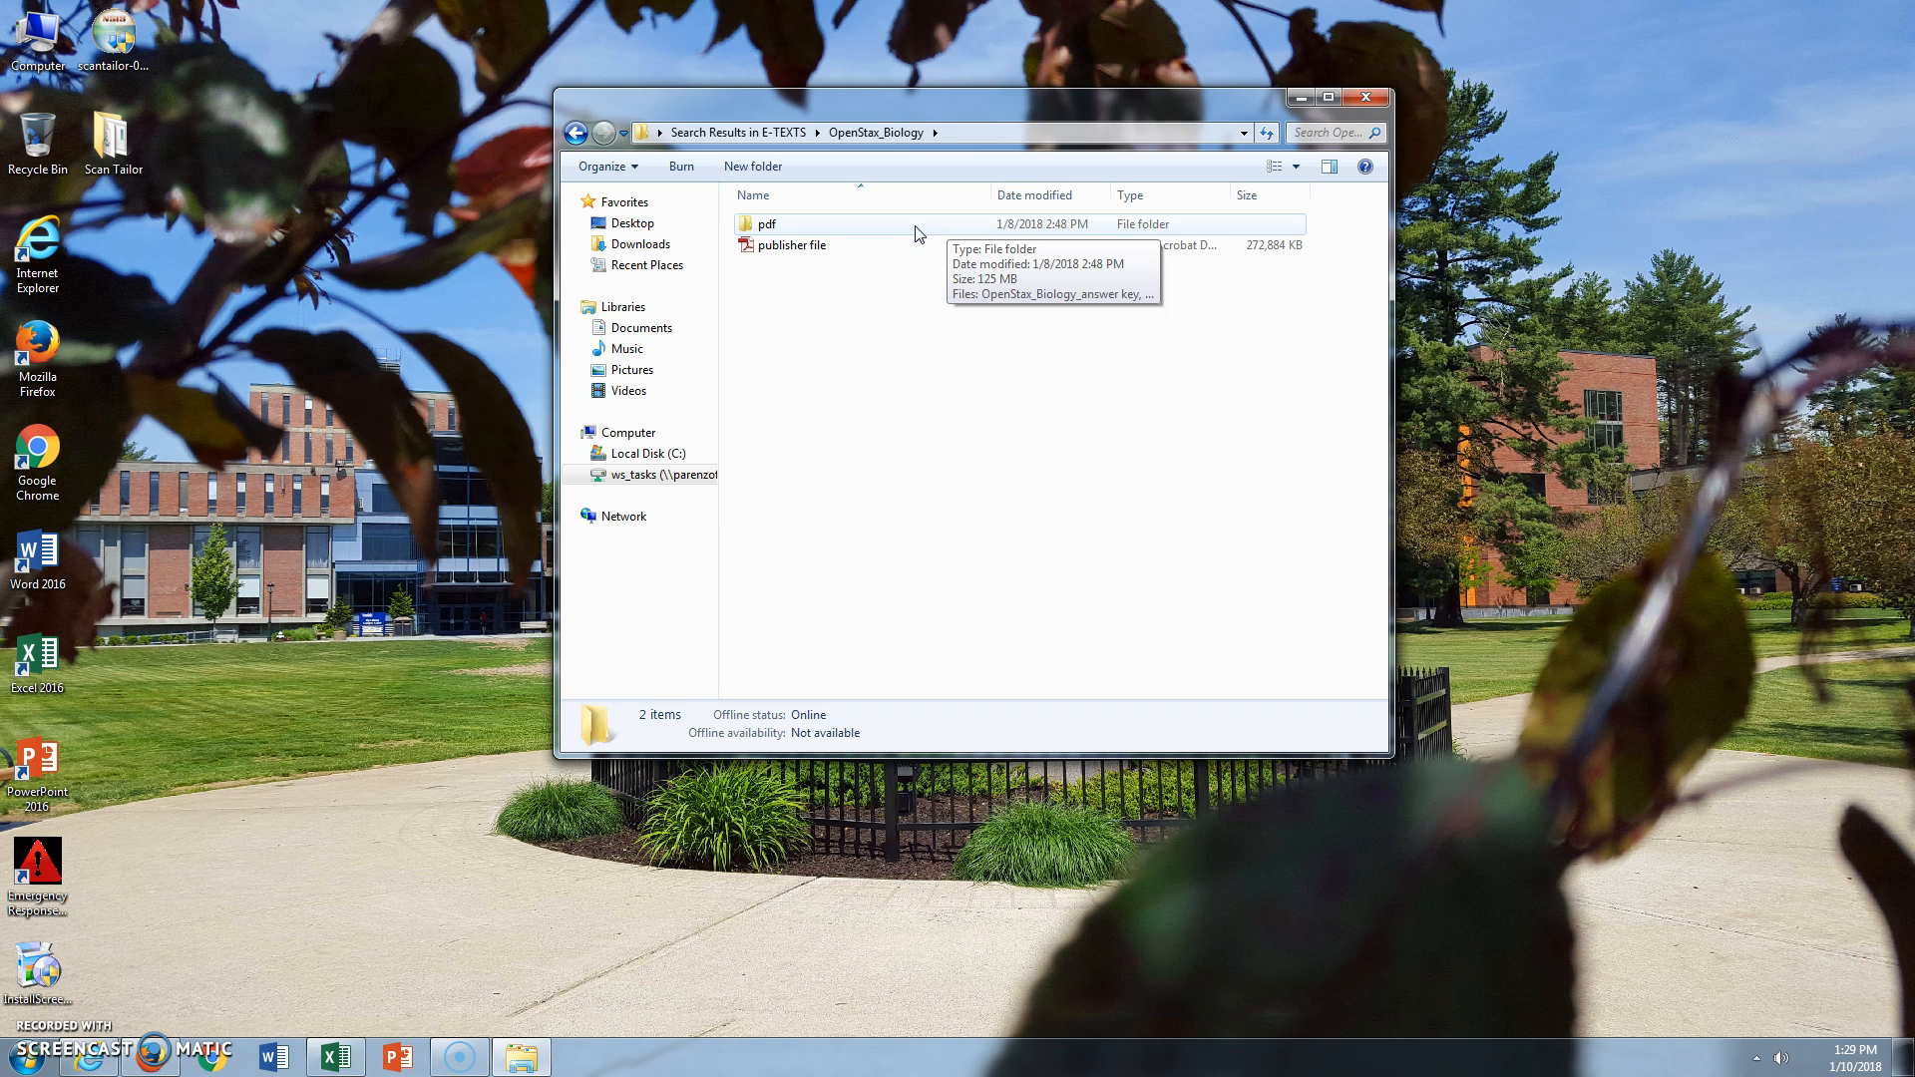
Compress the pdf folder into a zipped folder, keeping the default name pdf
{"action": "left_click", "coordinate": [820, 230]}
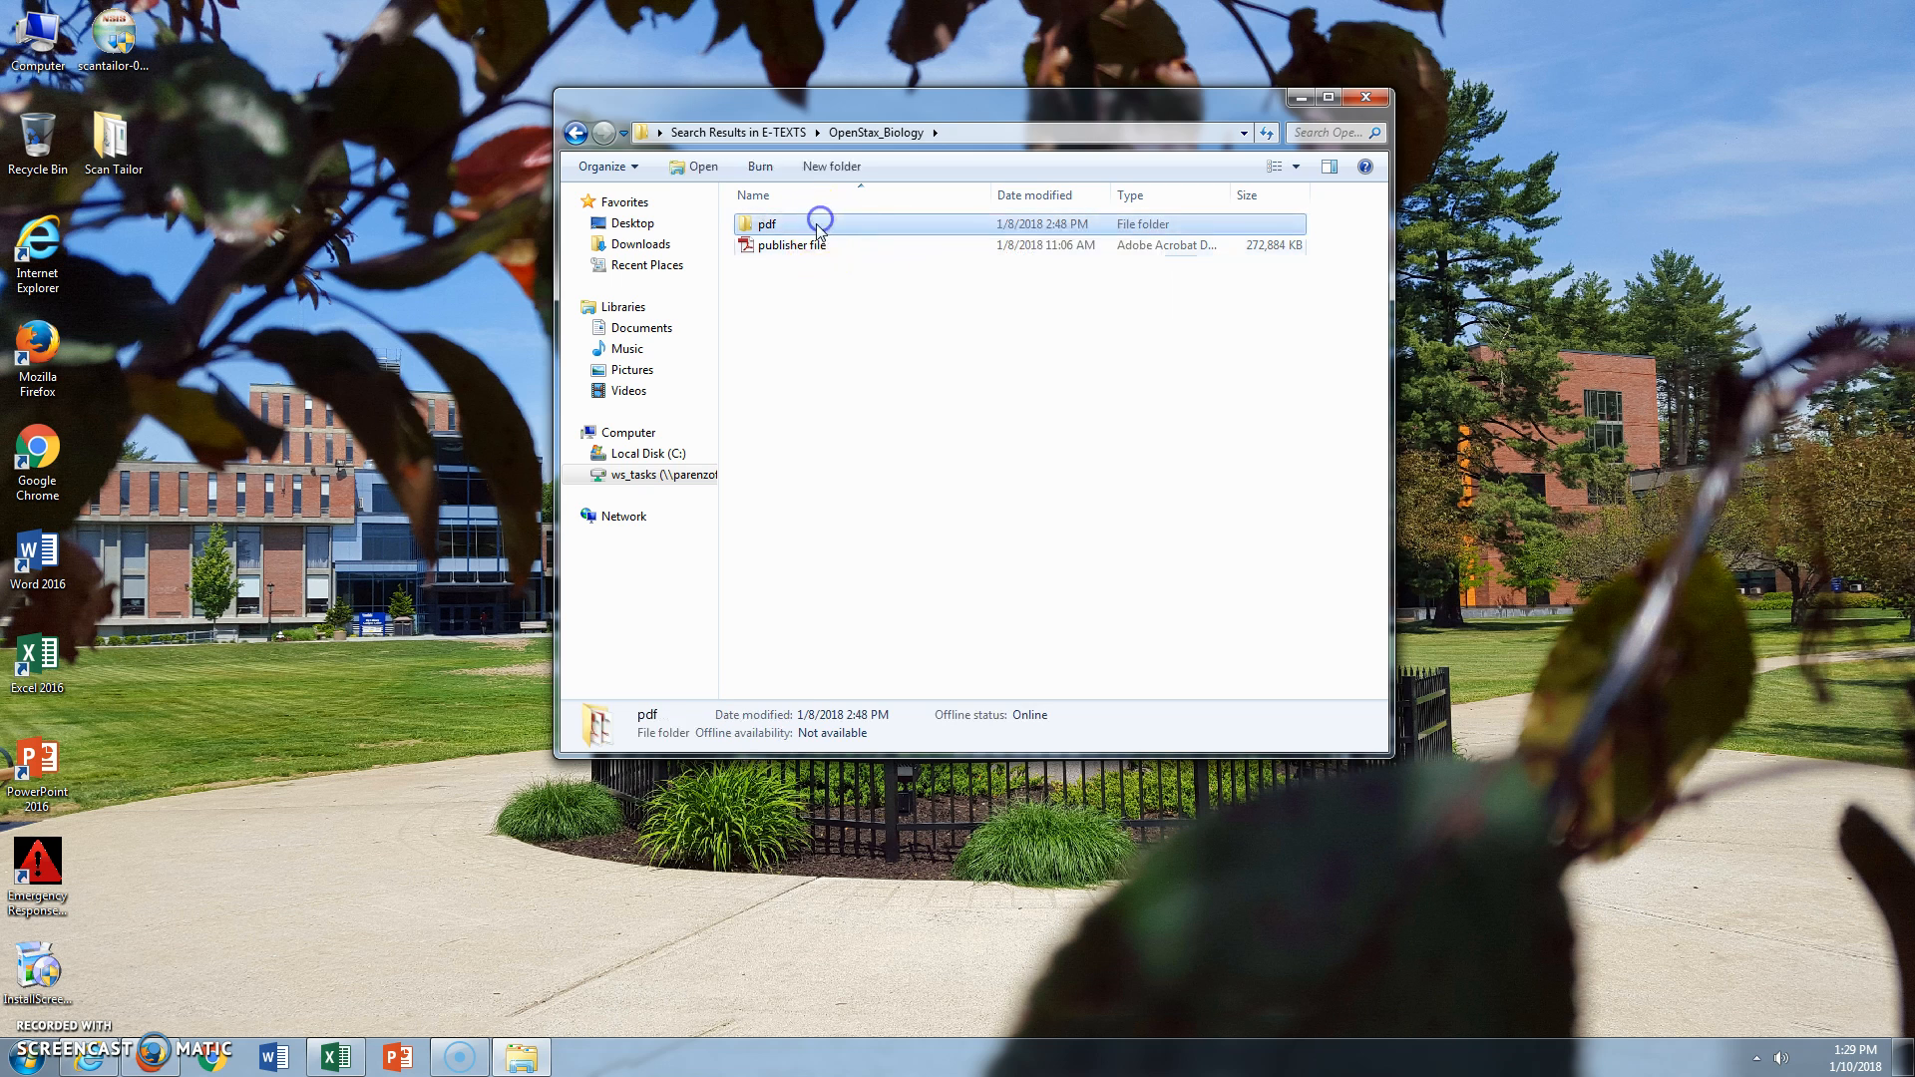
{"action": "right_click", "coordinate": [935, 231]}
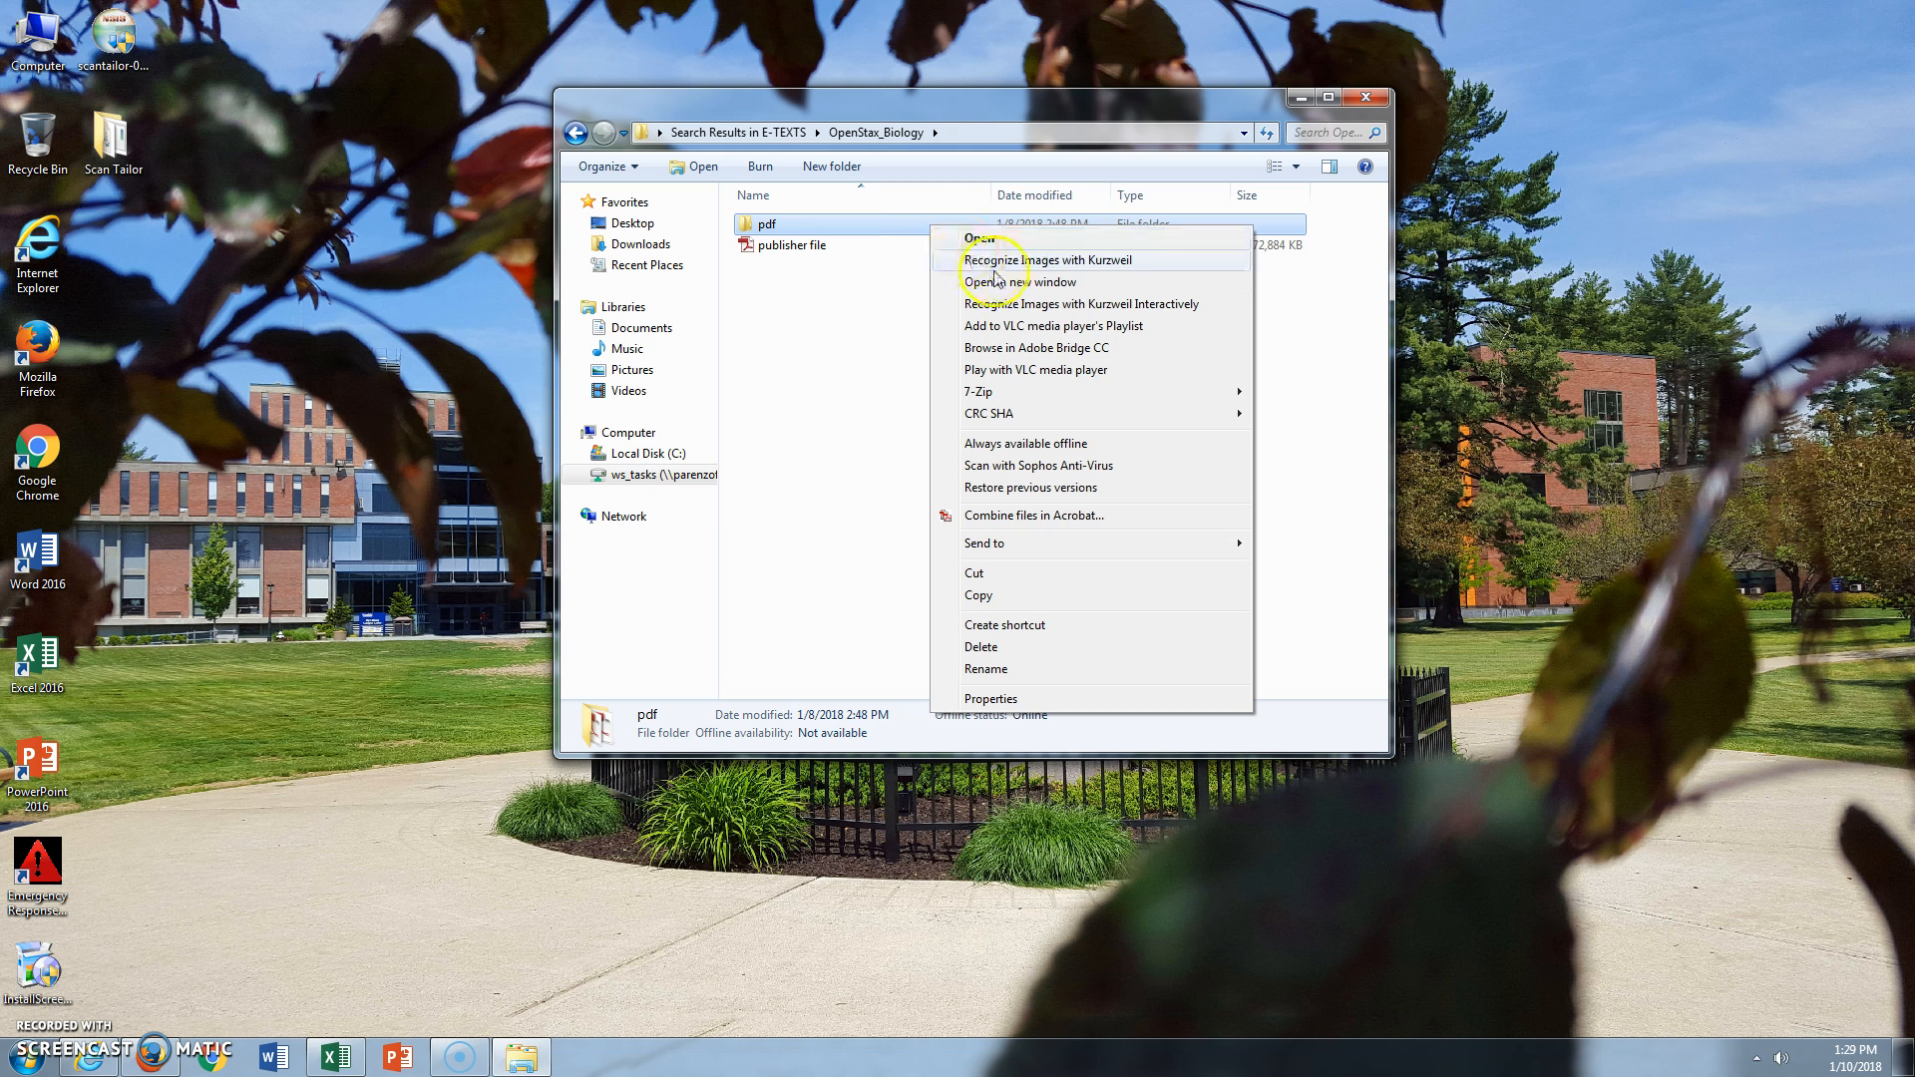
{"action": "mouse_move", "coordinate": [1069, 544]}
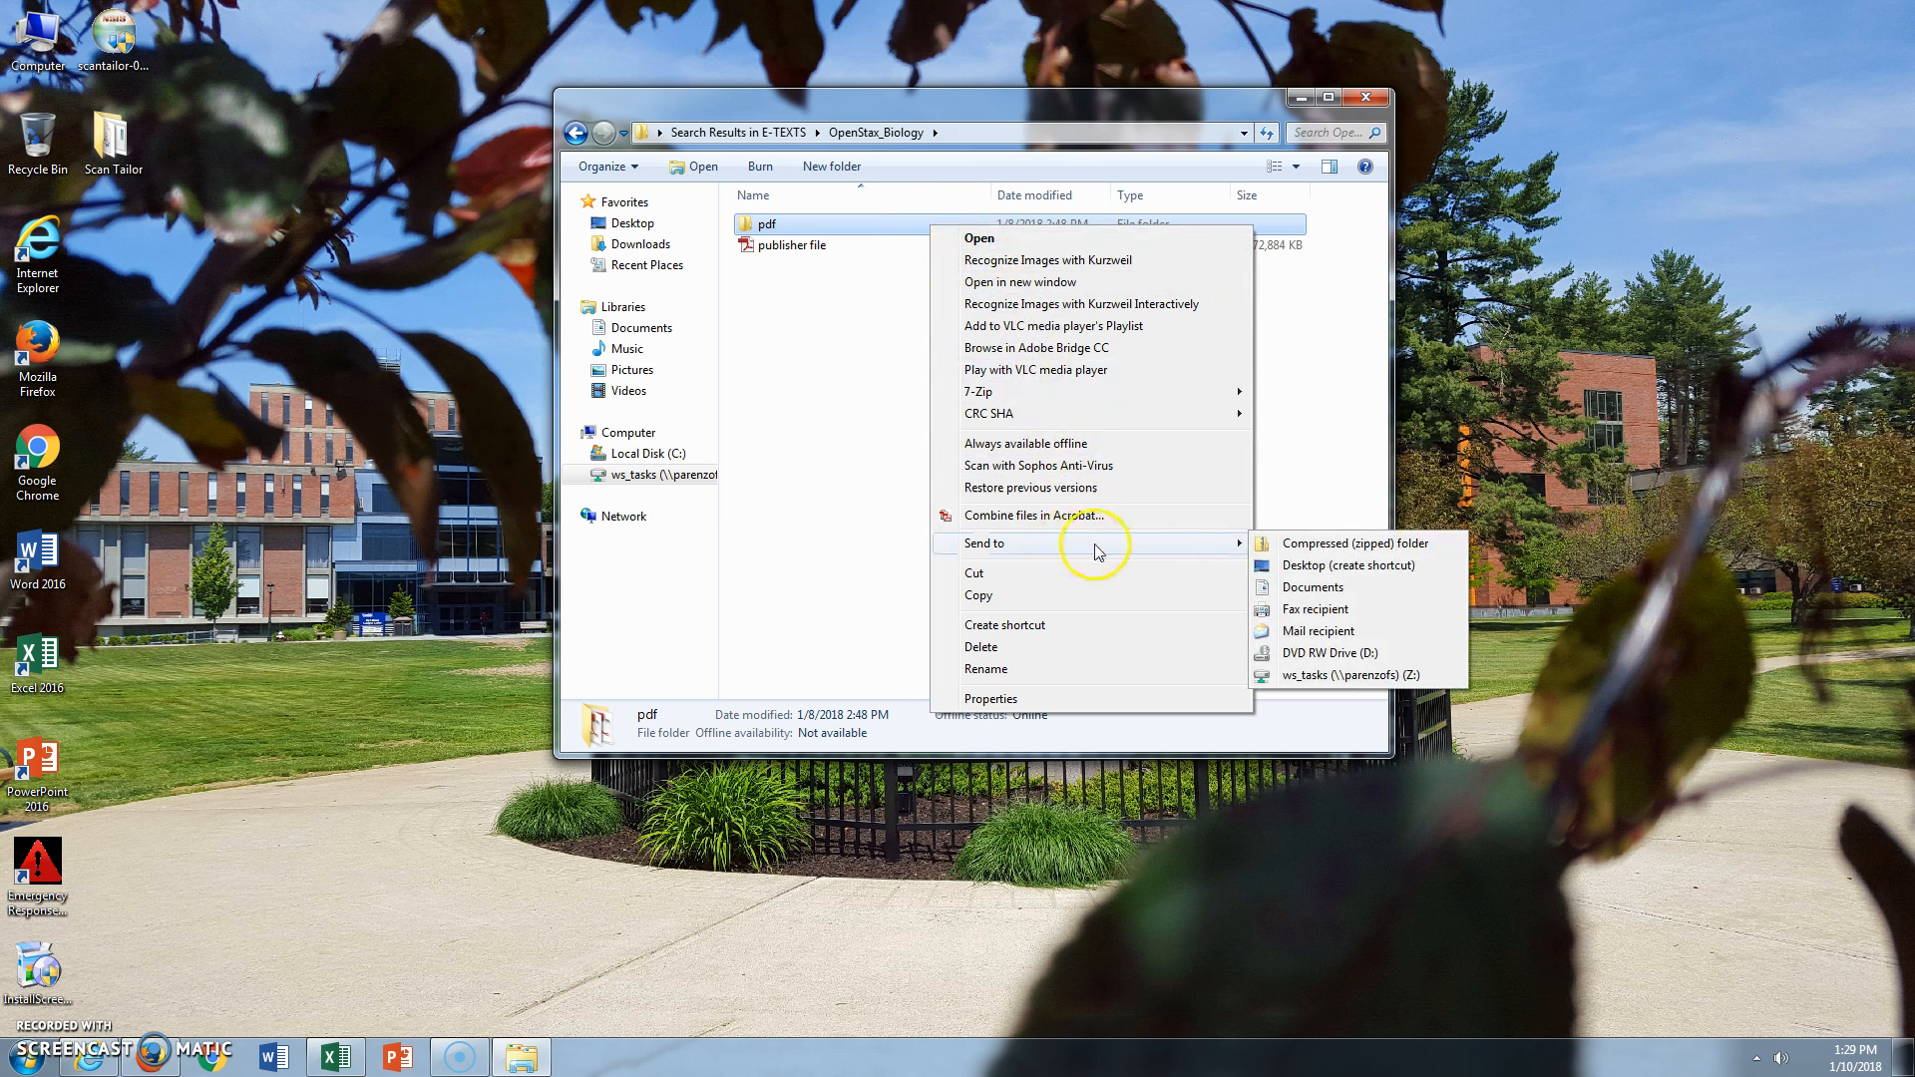
{"action": "left_click", "coordinate": [1306, 552]}
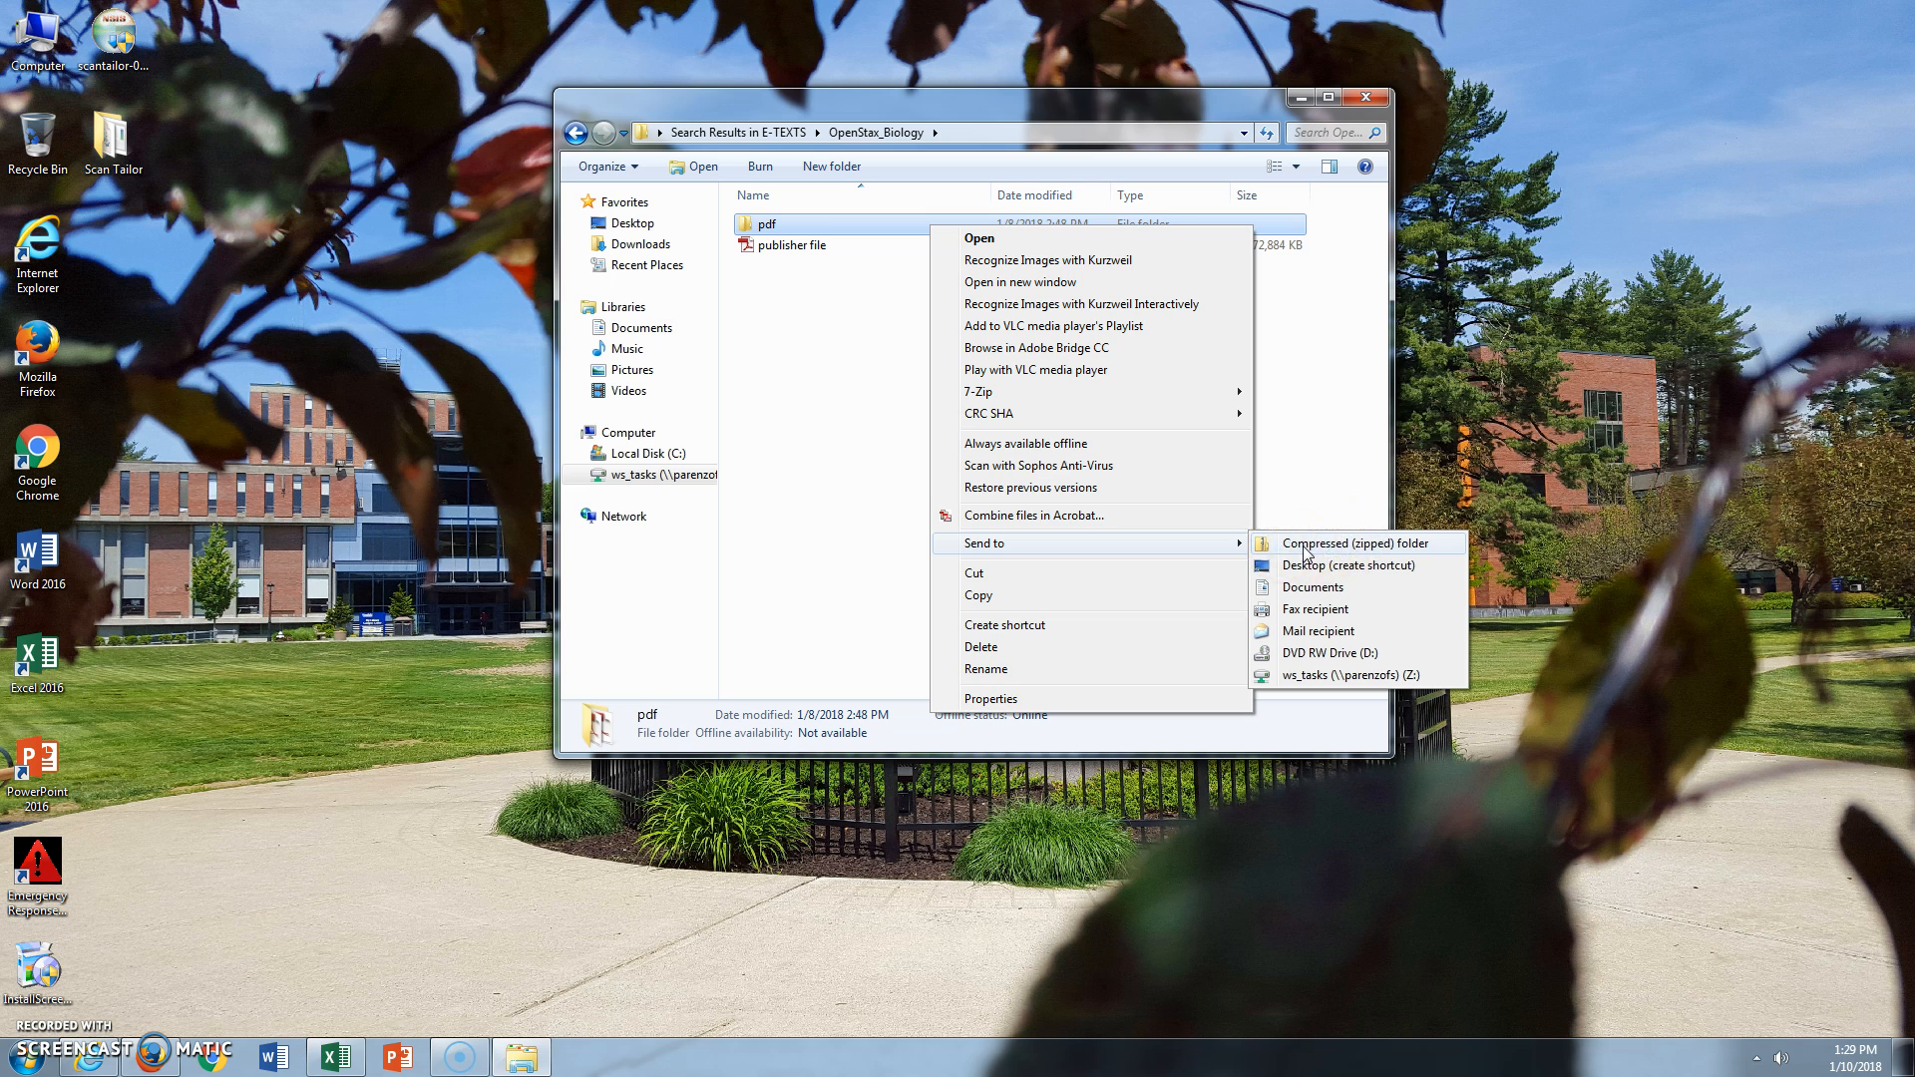
{"action": "left_click", "coordinate": [1306, 546]}
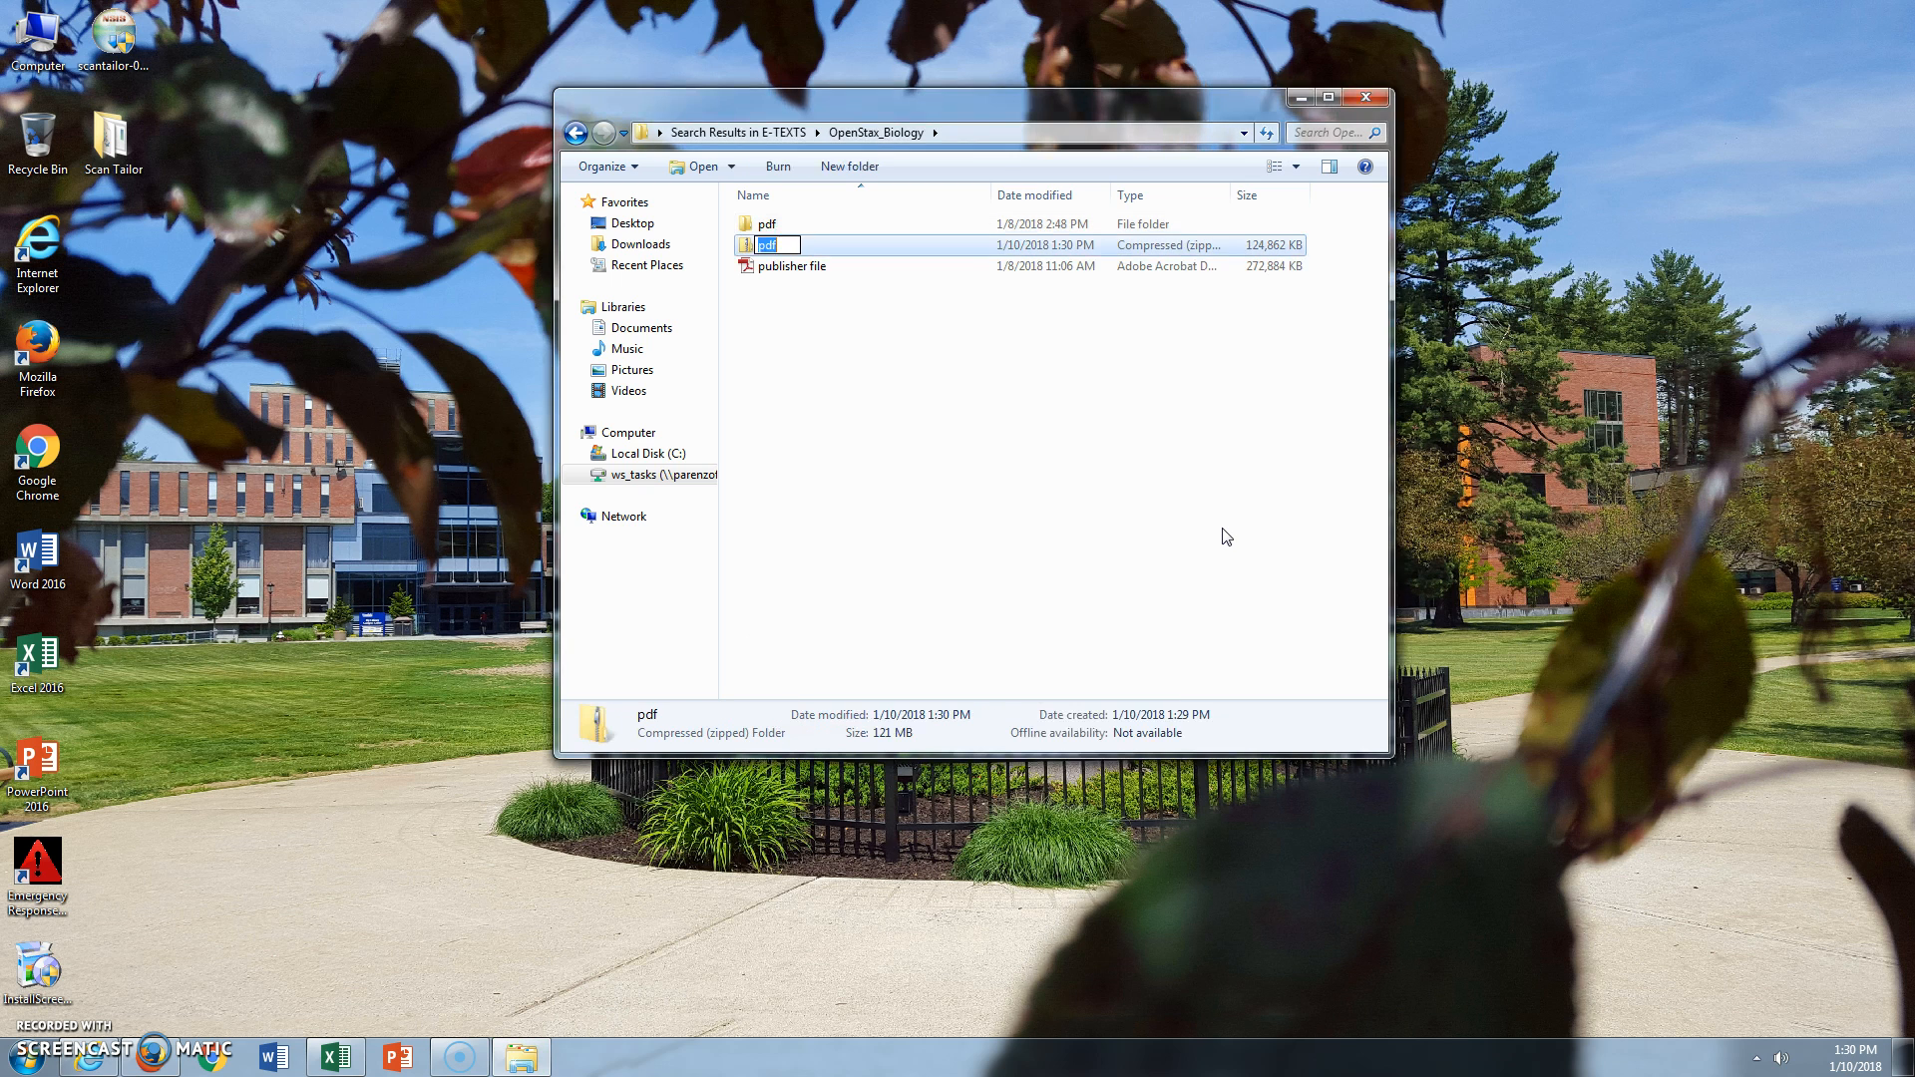
{"action": "left_click", "coordinate": [975, 342]}
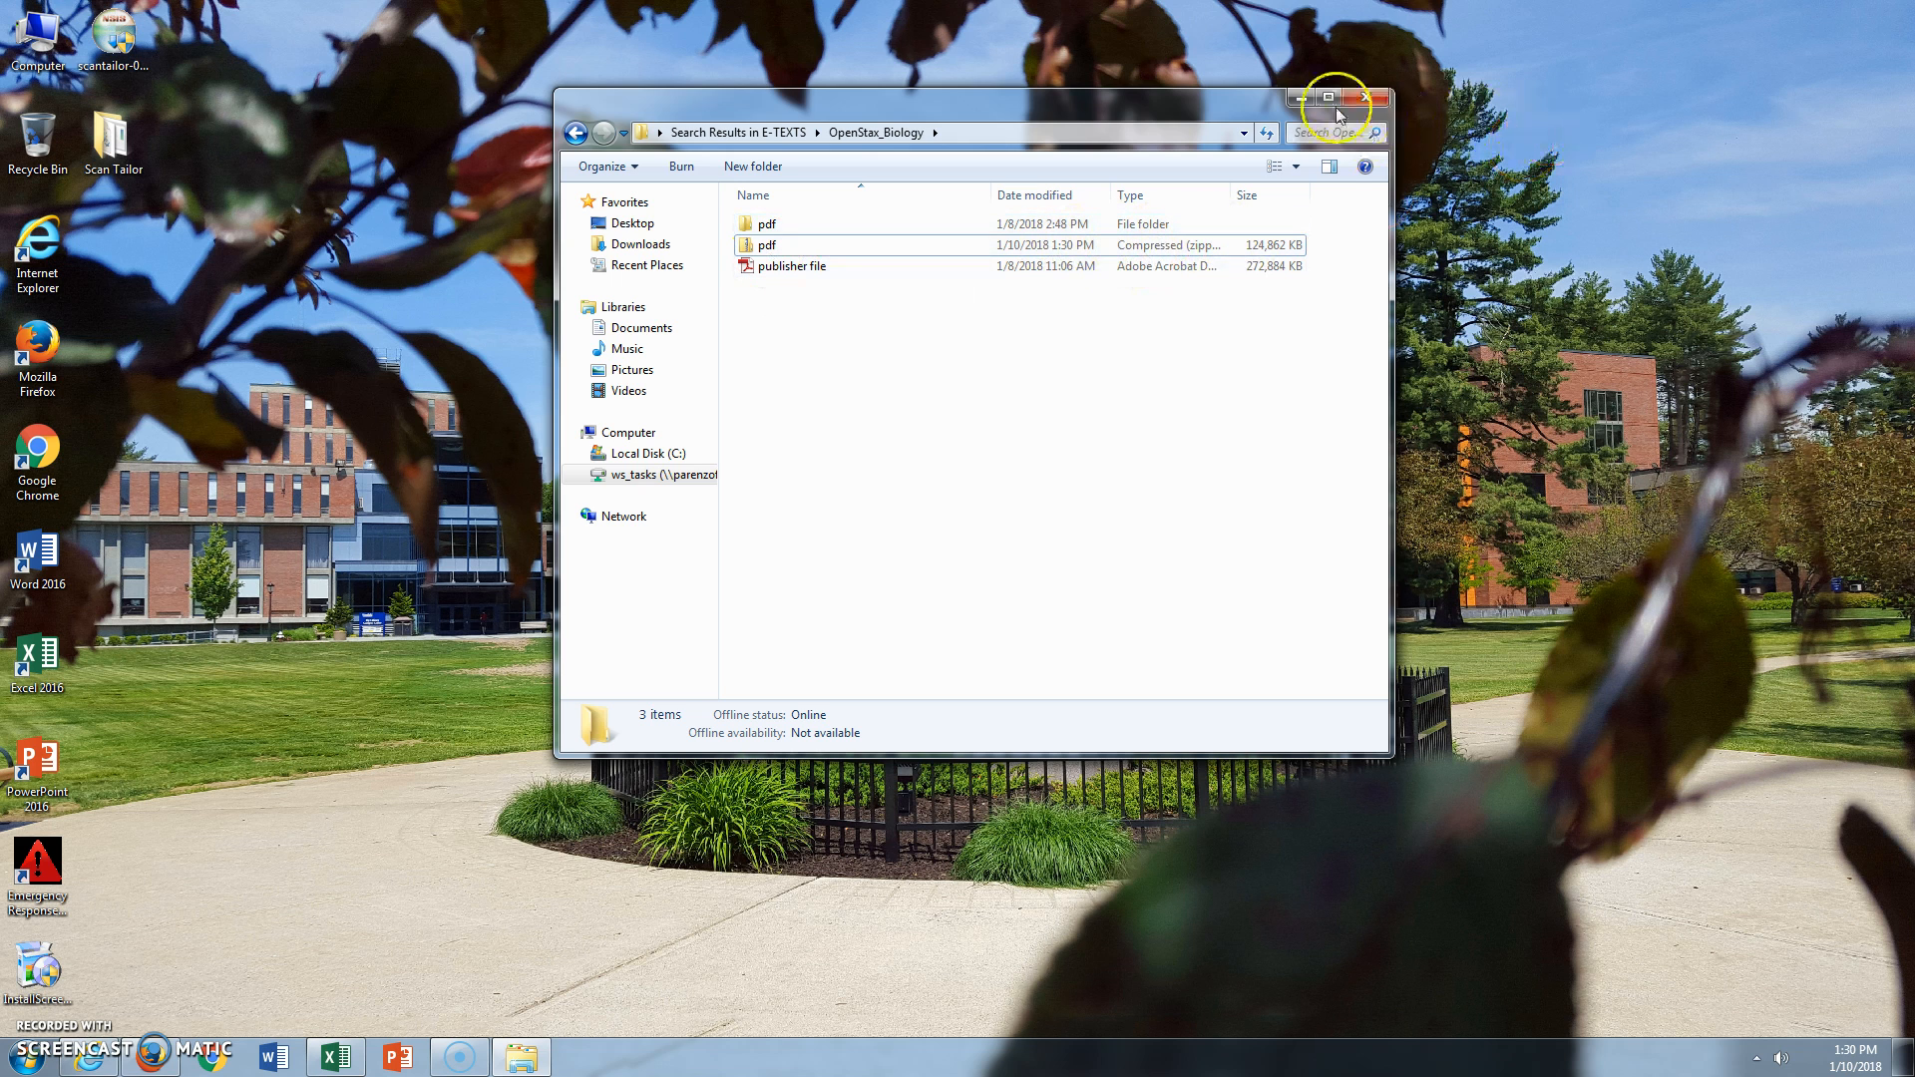
Minimize the folder window, switch to Ensemble Video in Firefox and log in with the account password
{"action": "left_click", "coordinate": [1302, 100]}
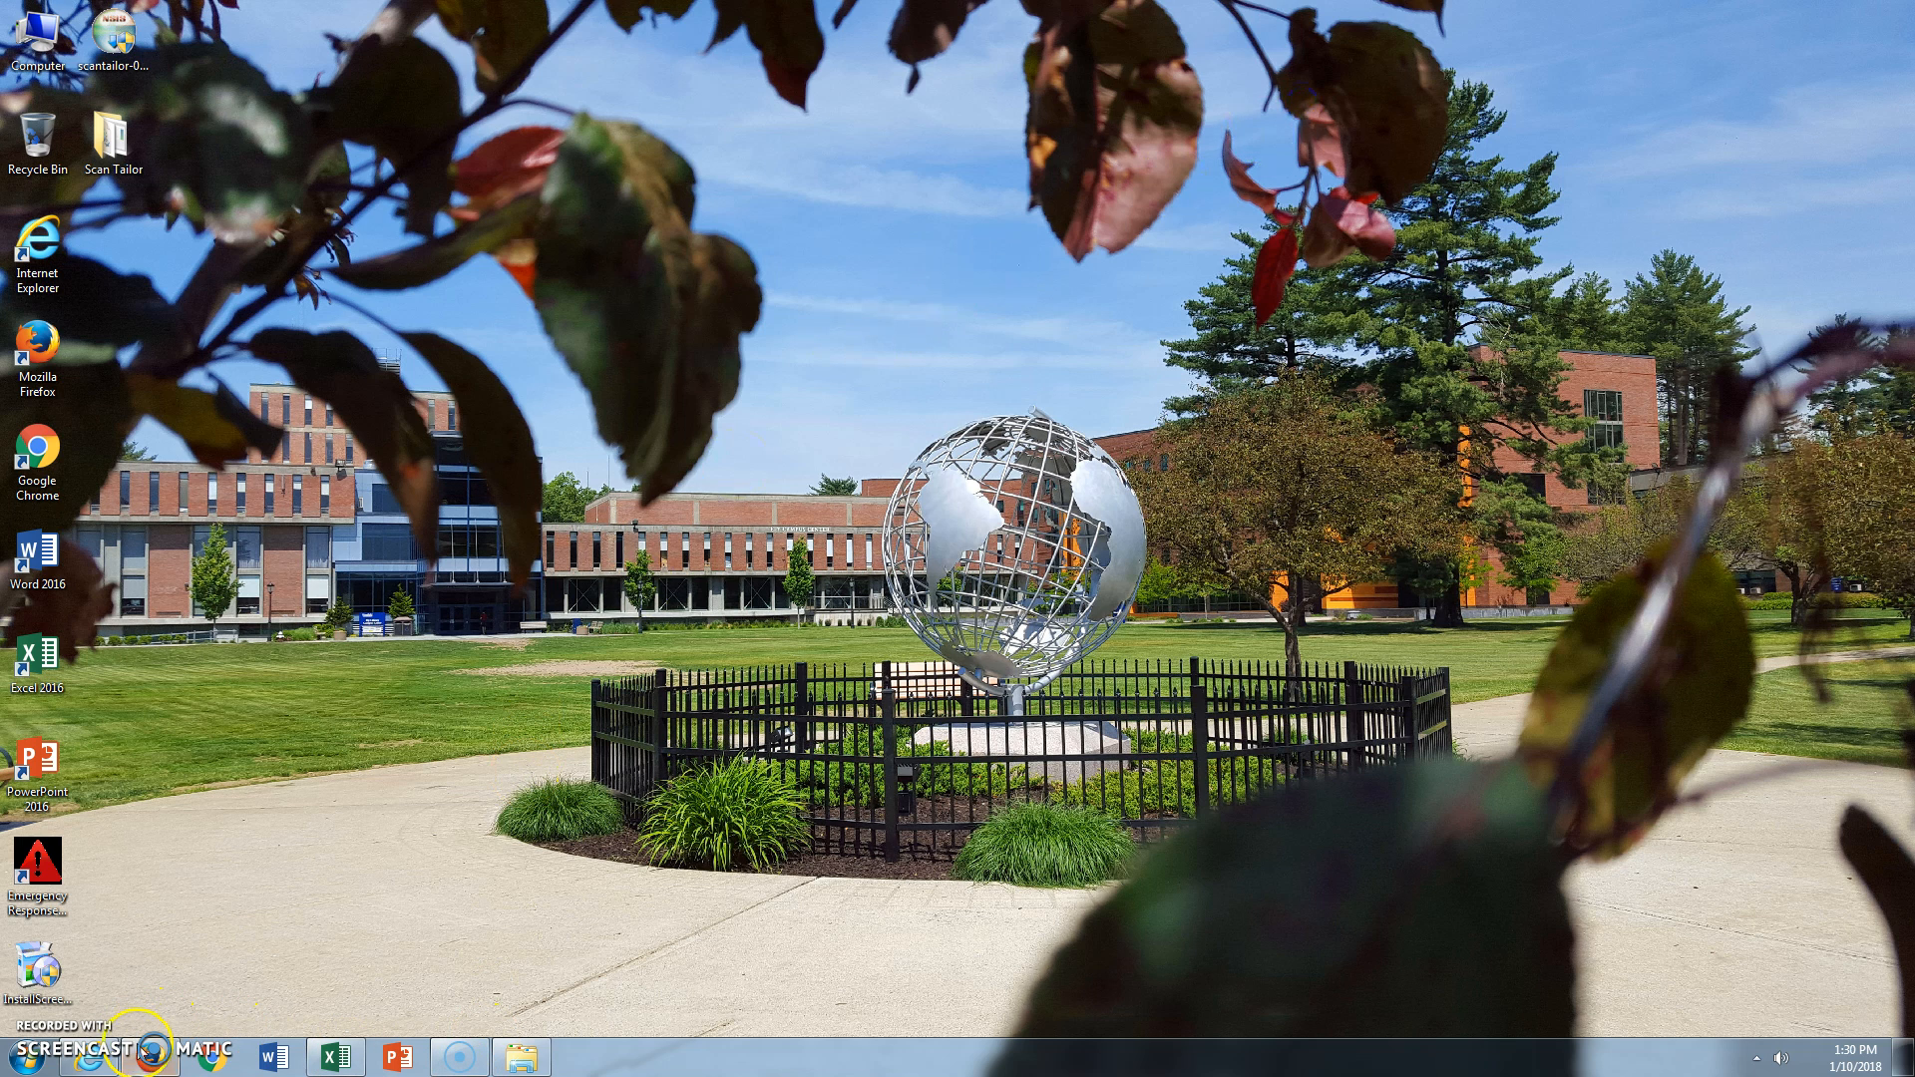
{"action": "left_click", "coordinate": [147, 1054]}
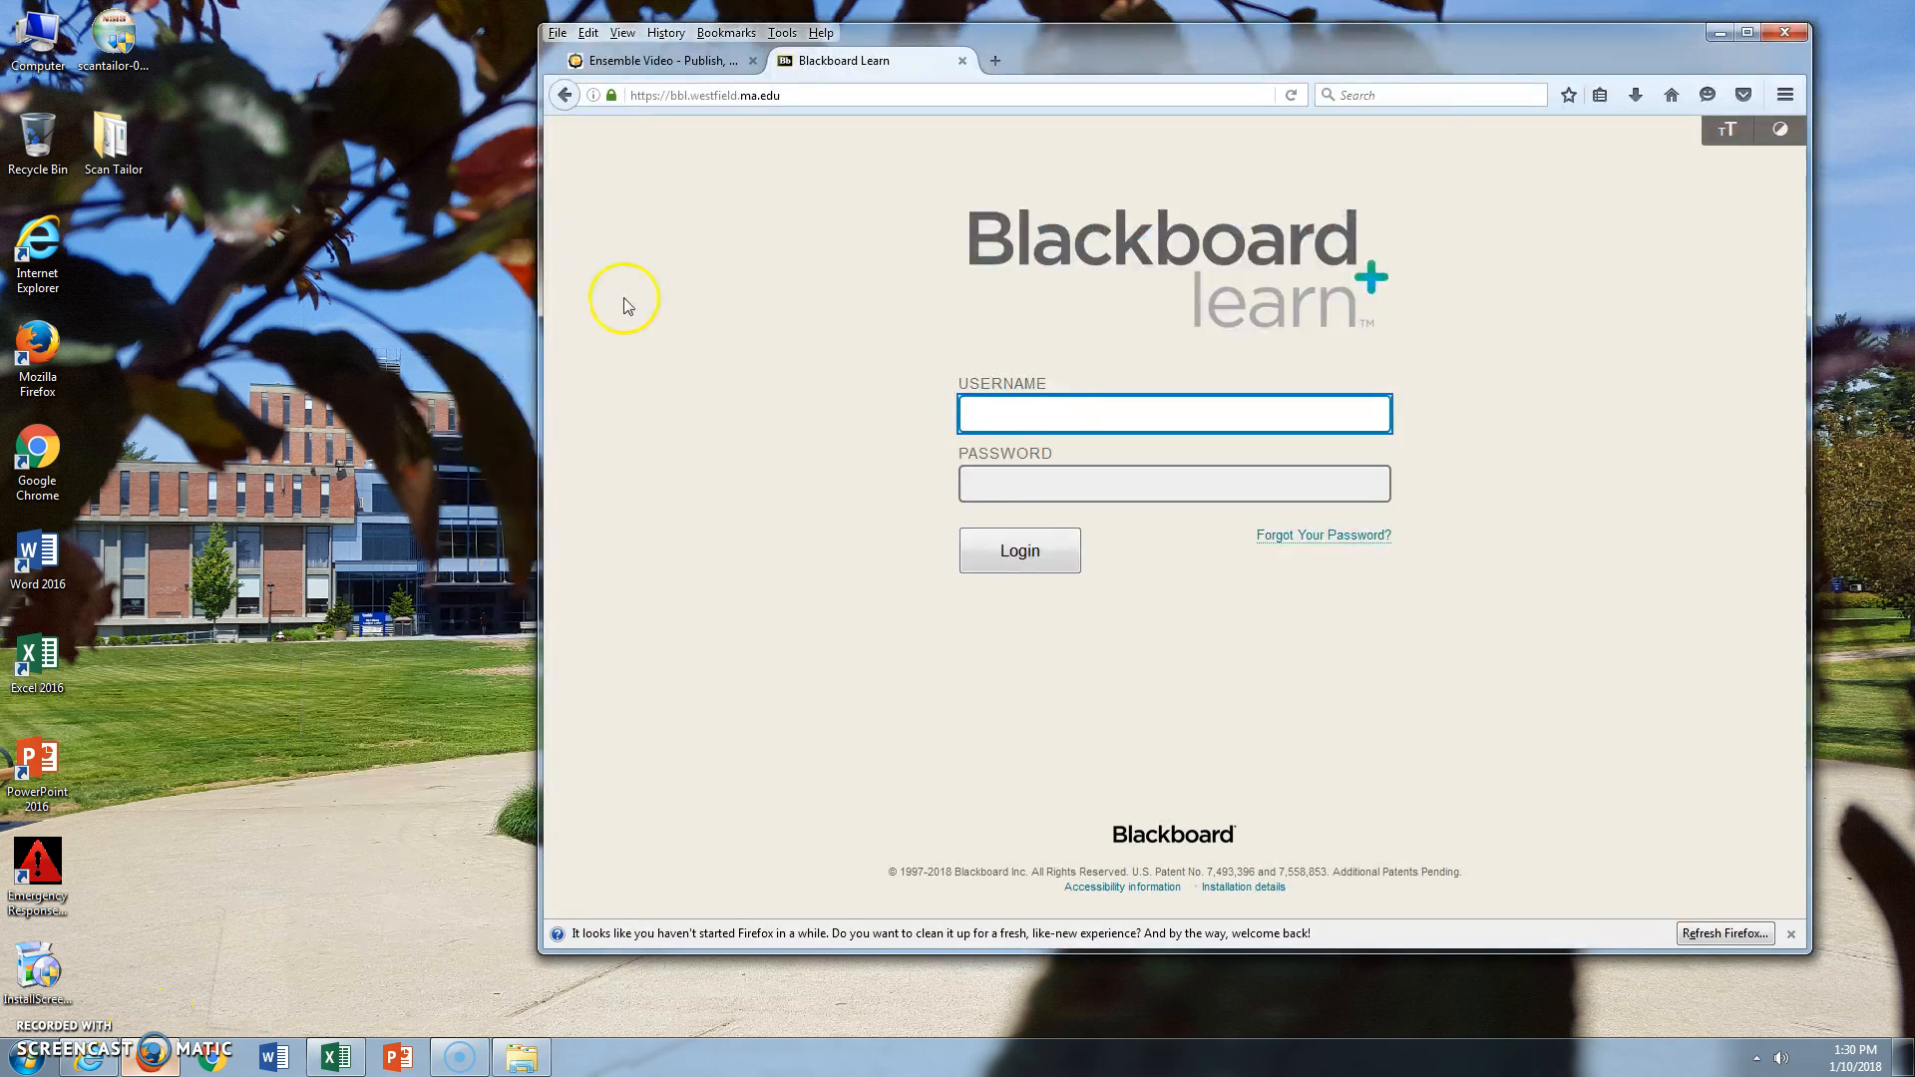
{"action": "left_click", "coordinate": [688, 62]}
{"action": "left_click", "coordinate": [793, 62]}
{"action": "left_click", "coordinate": [688, 62]}
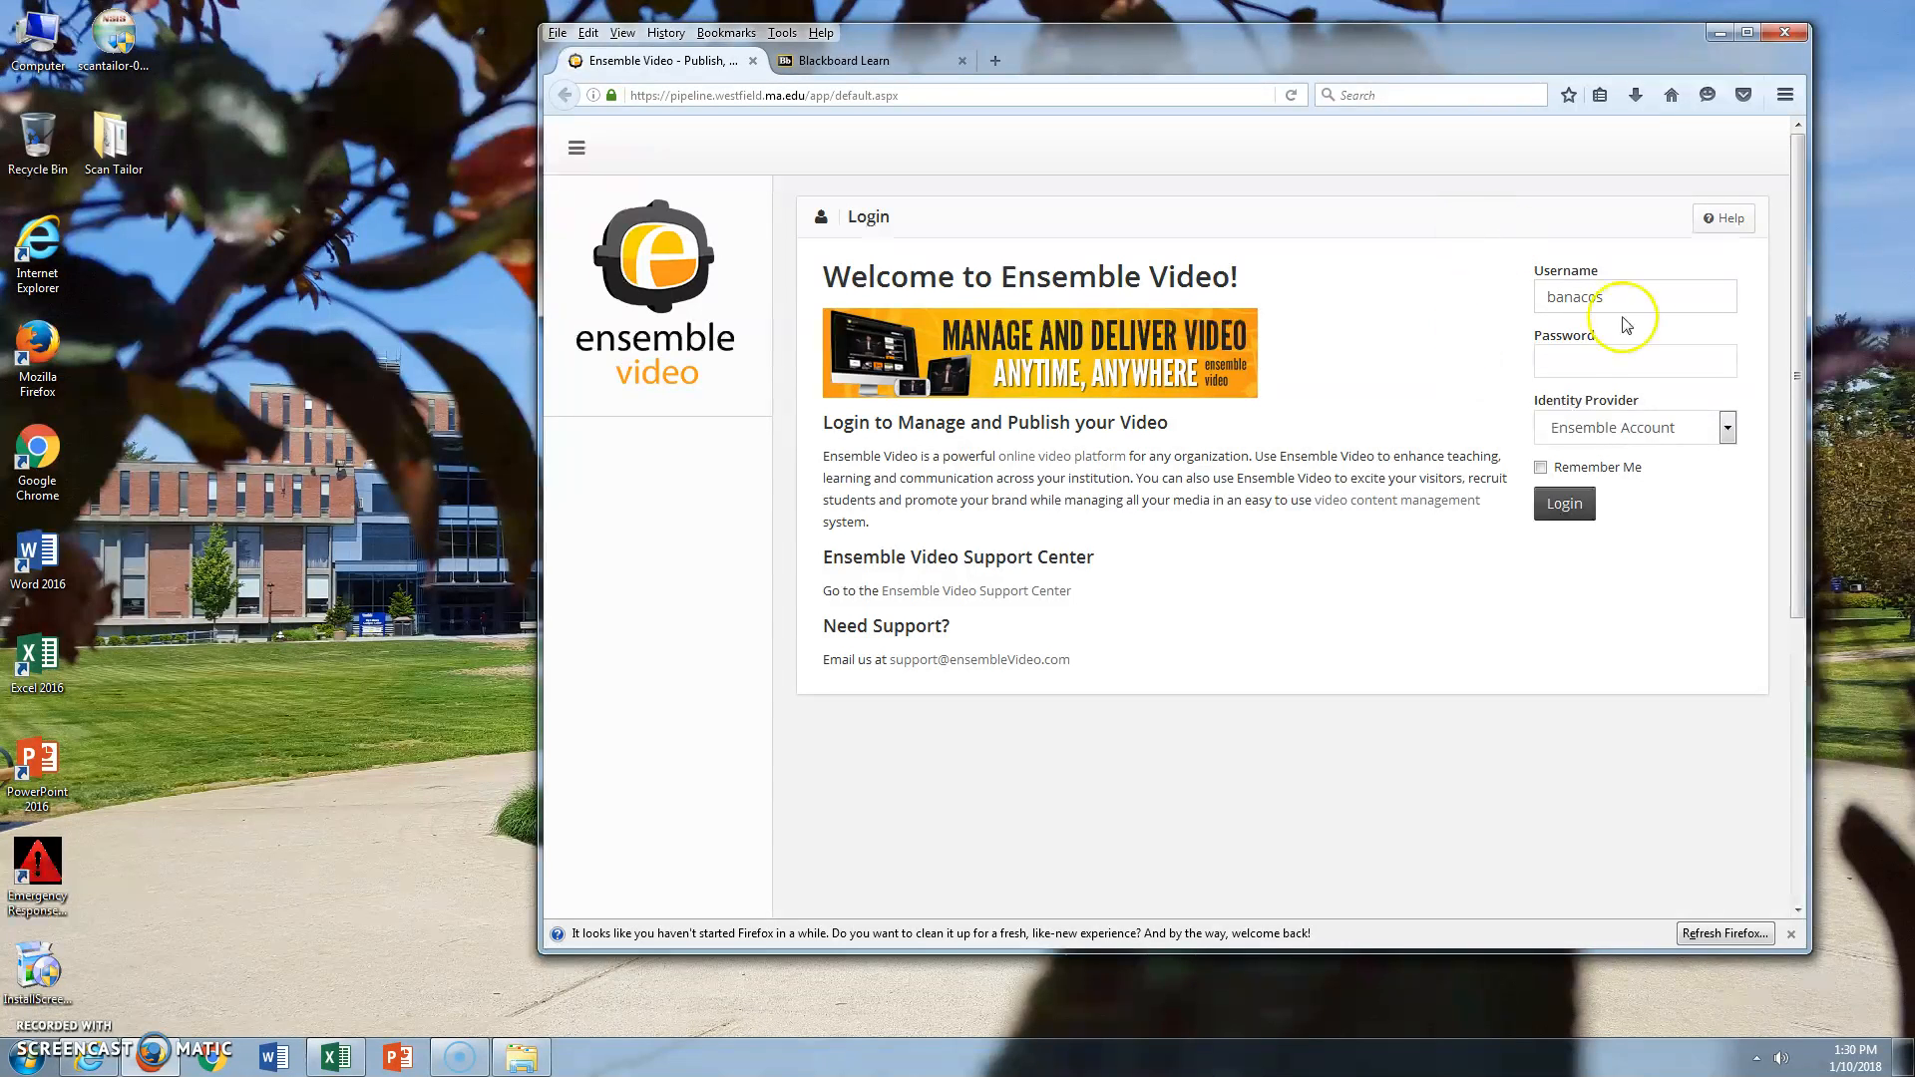
{"action": "left_click", "coordinate": [1598, 360]}
{"action": "left_click", "coordinate": [1564, 504]}
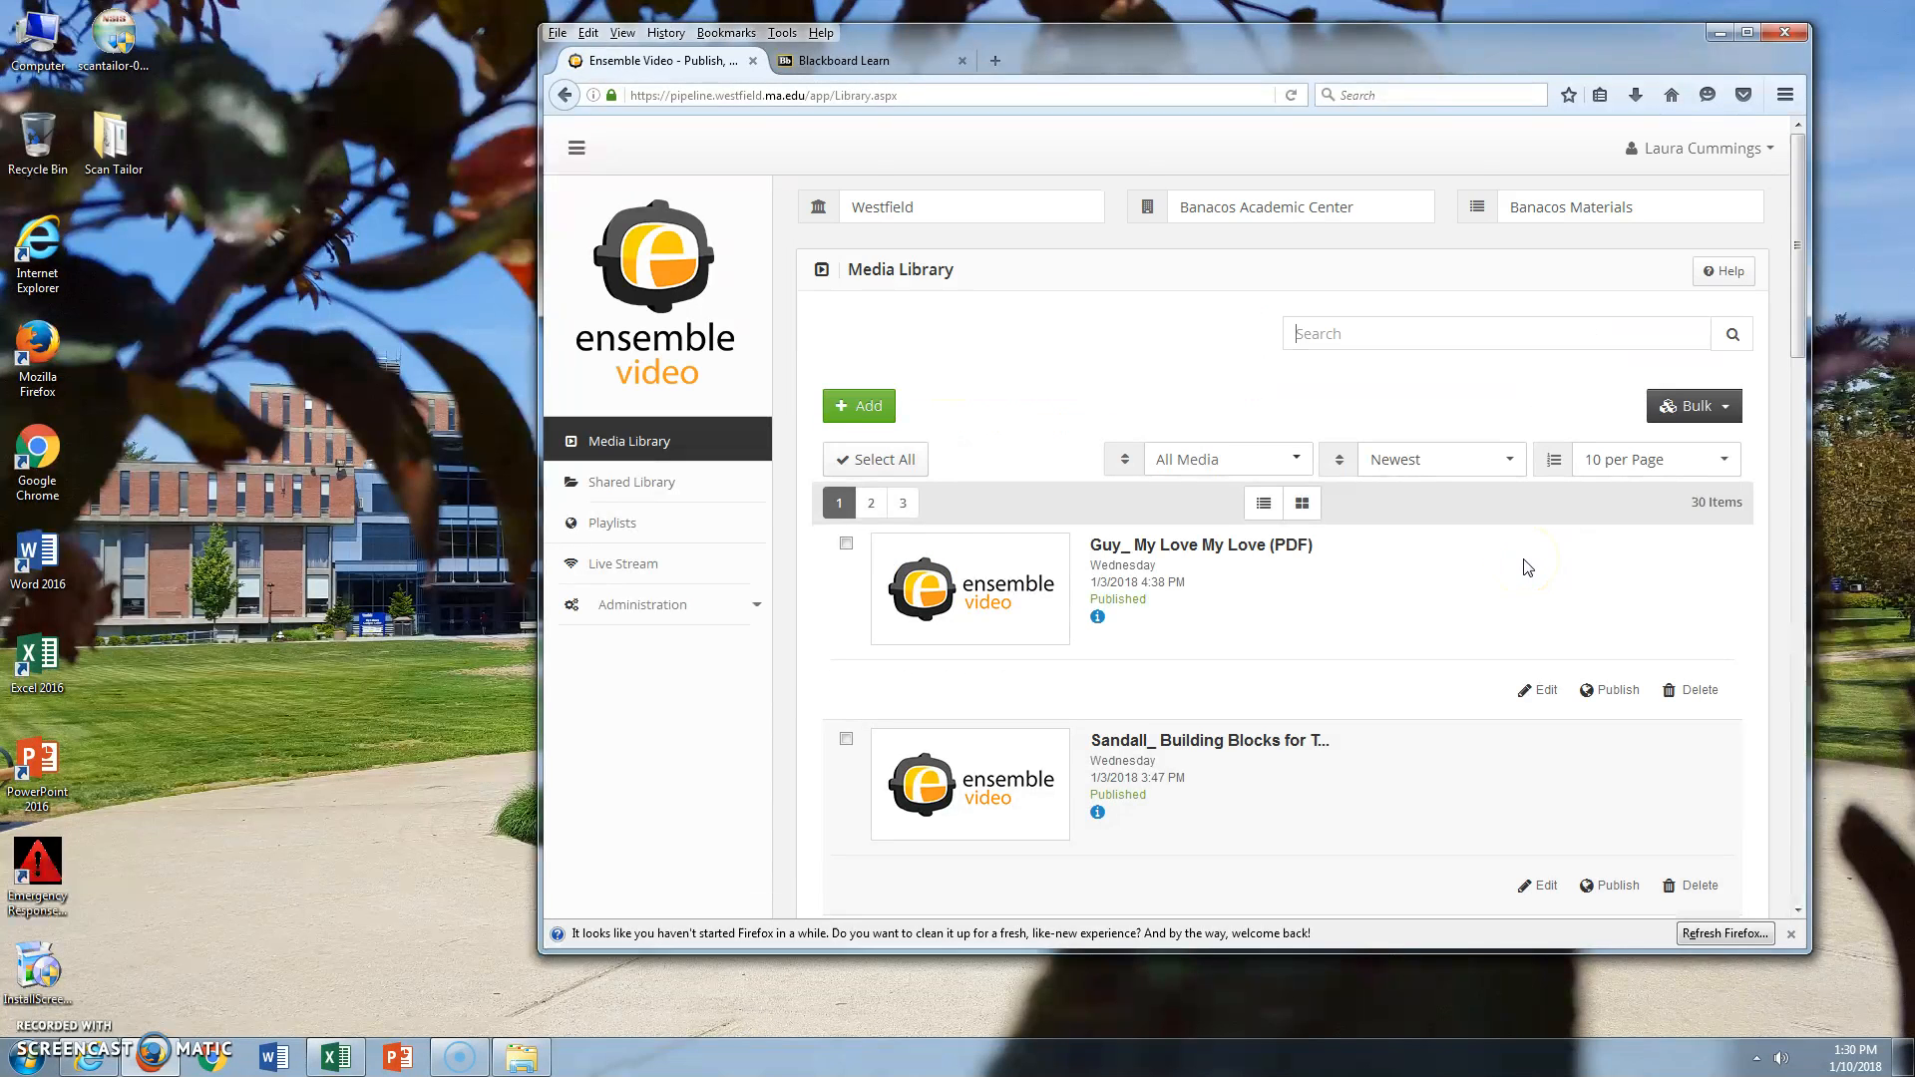
Search the Media Library for openstax to check for an existing upload, and clear the search
{"action": "scroll", "coordinate": [1526, 559], "scroll_direction": "down", "scroll_amount": 10}
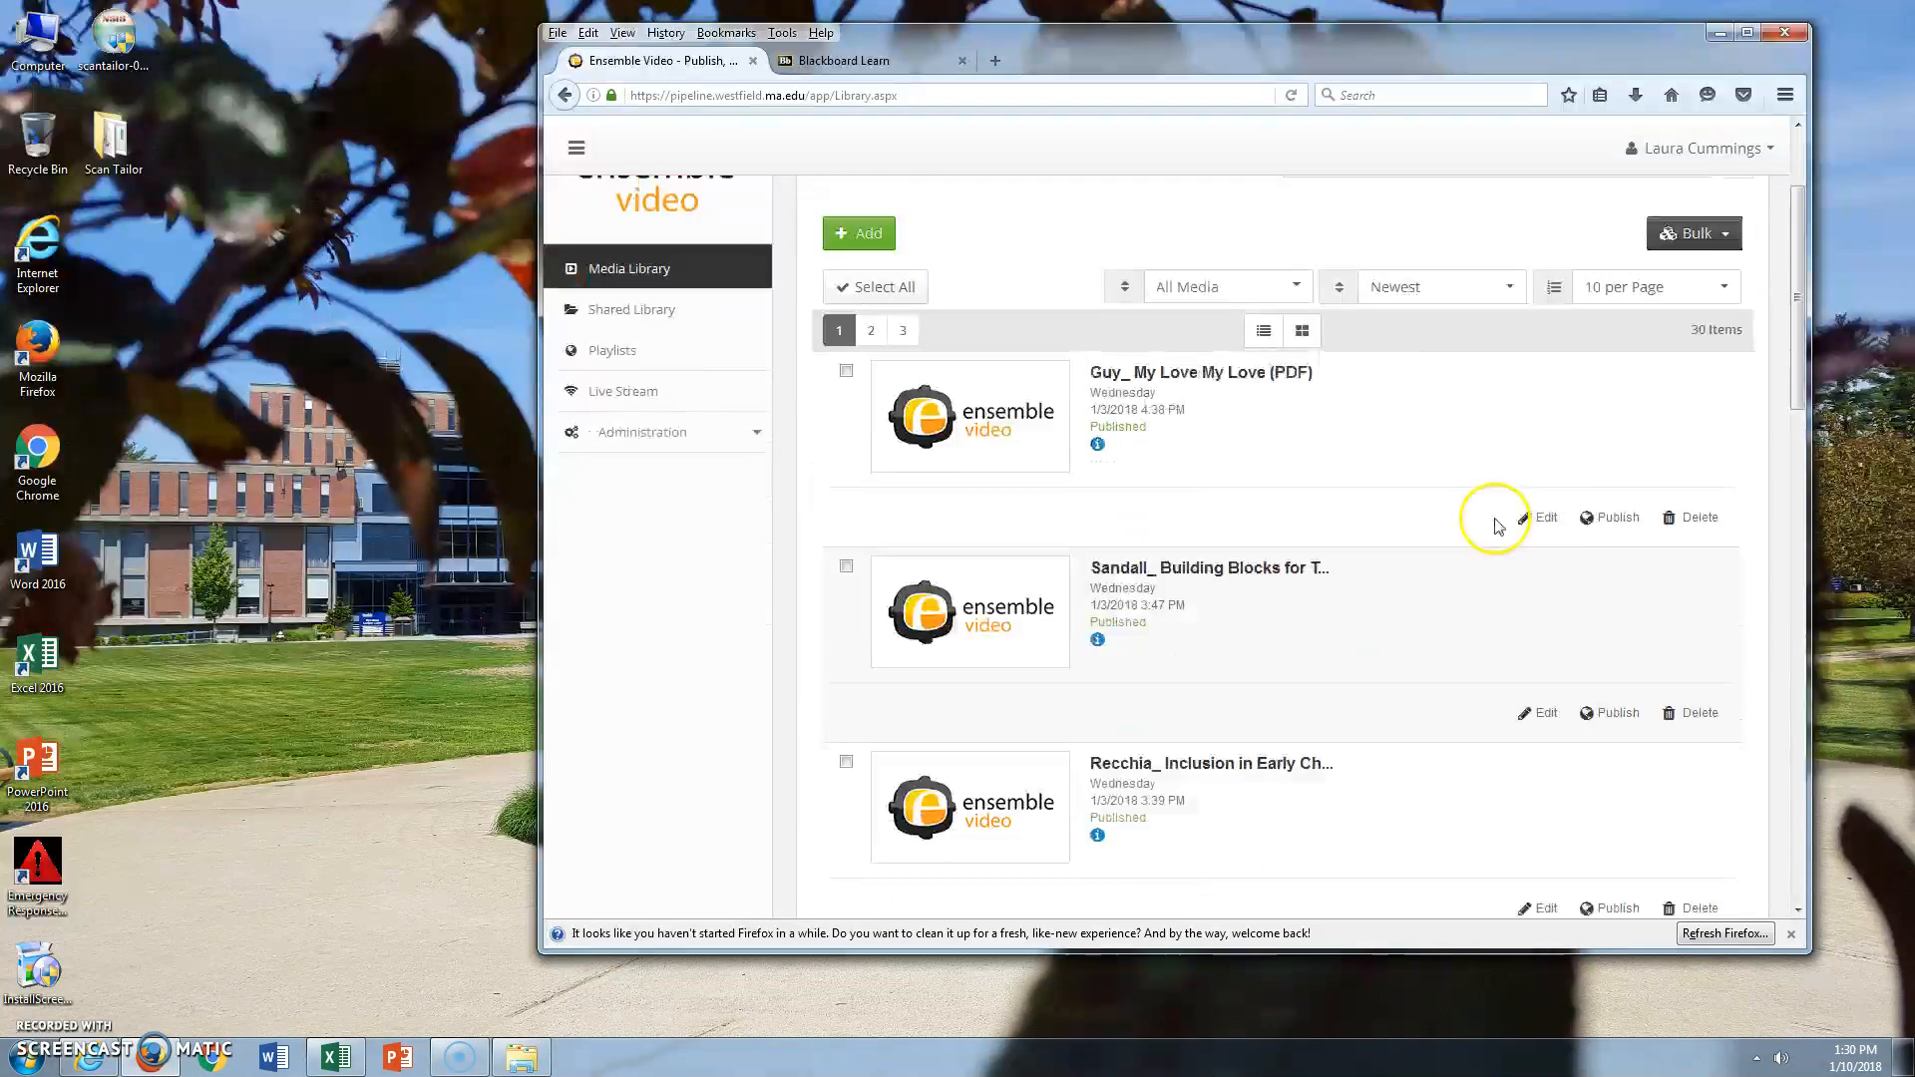
{"action": "scroll", "coordinate": [1533, 503], "scroll_direction": "down", "scroll_amount": 5}
{"action": "scroll", "coordinate": [1486, 518], "scroll_direction": "up", "scroll_amount": 15}
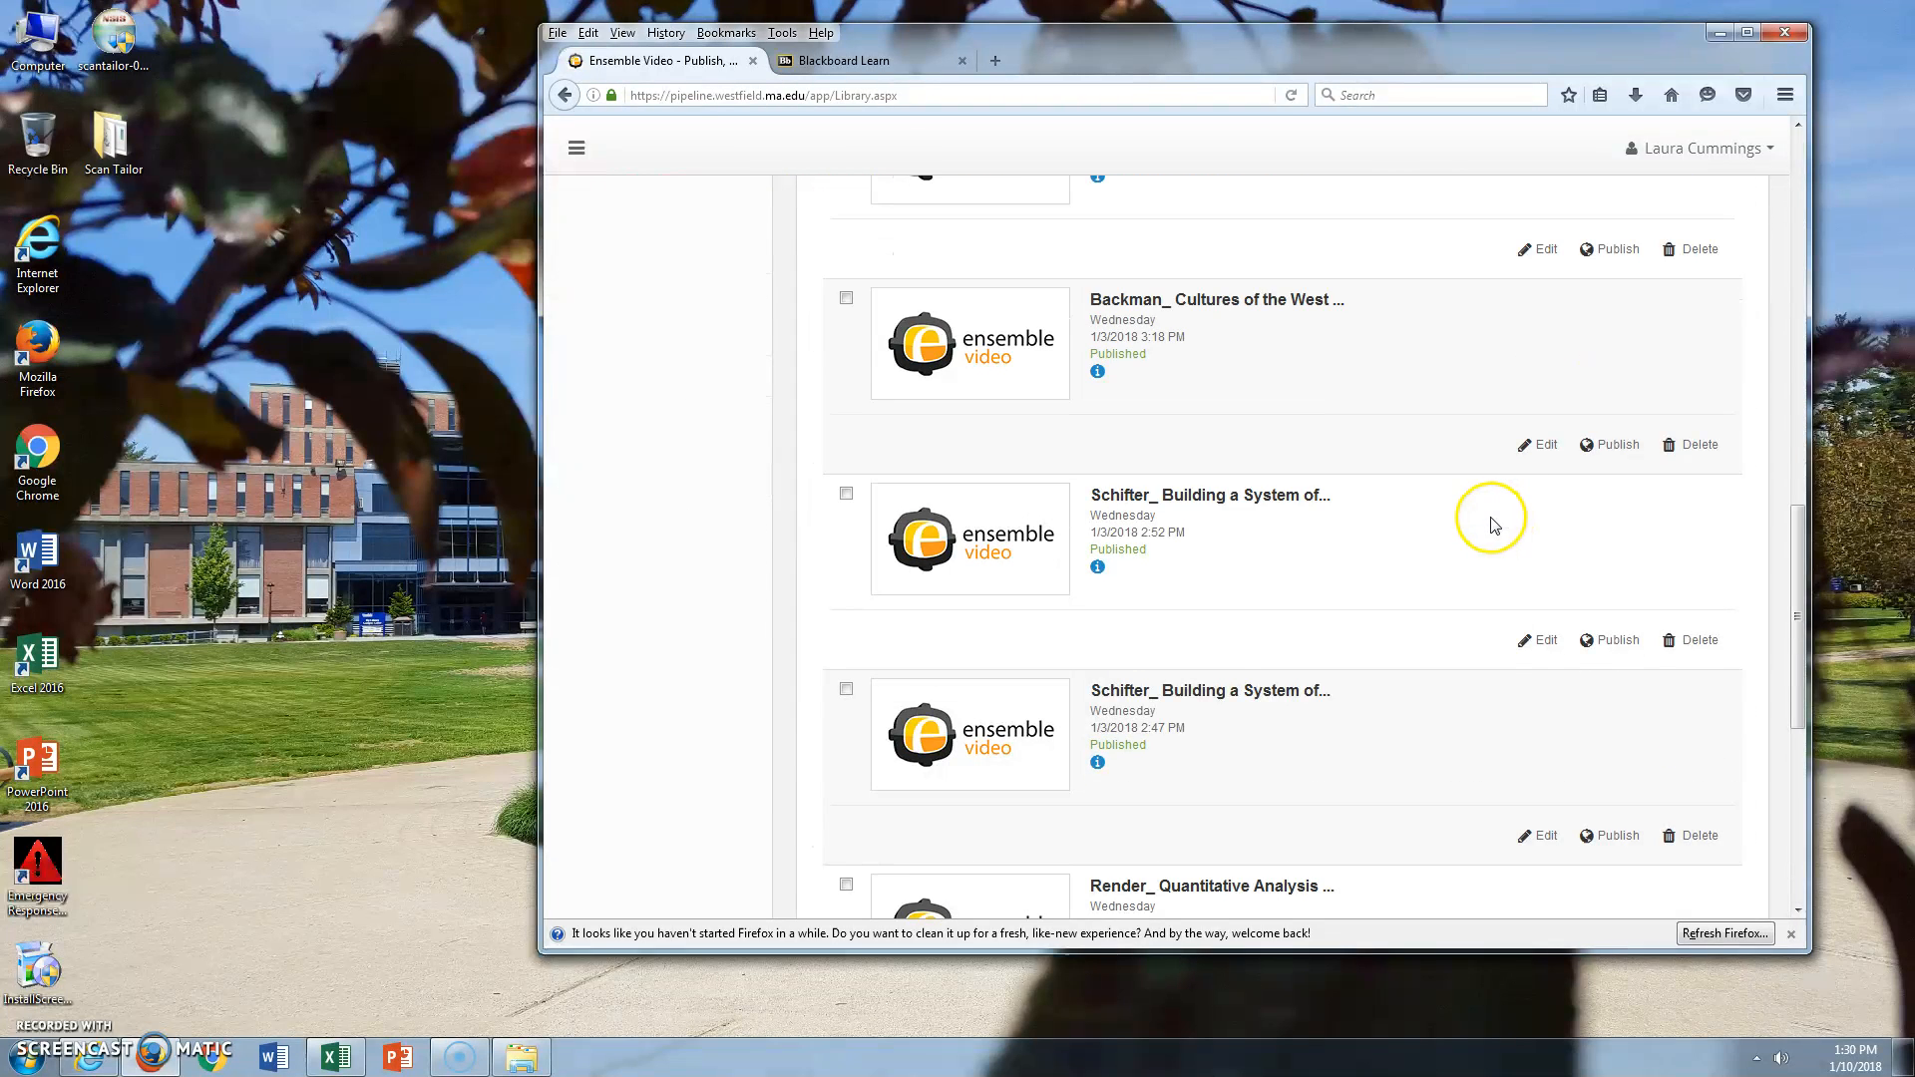
{"action": "scroll", "coordinate": [1454, 502], "scroll_direction": "up", "scroll_amount": 1}
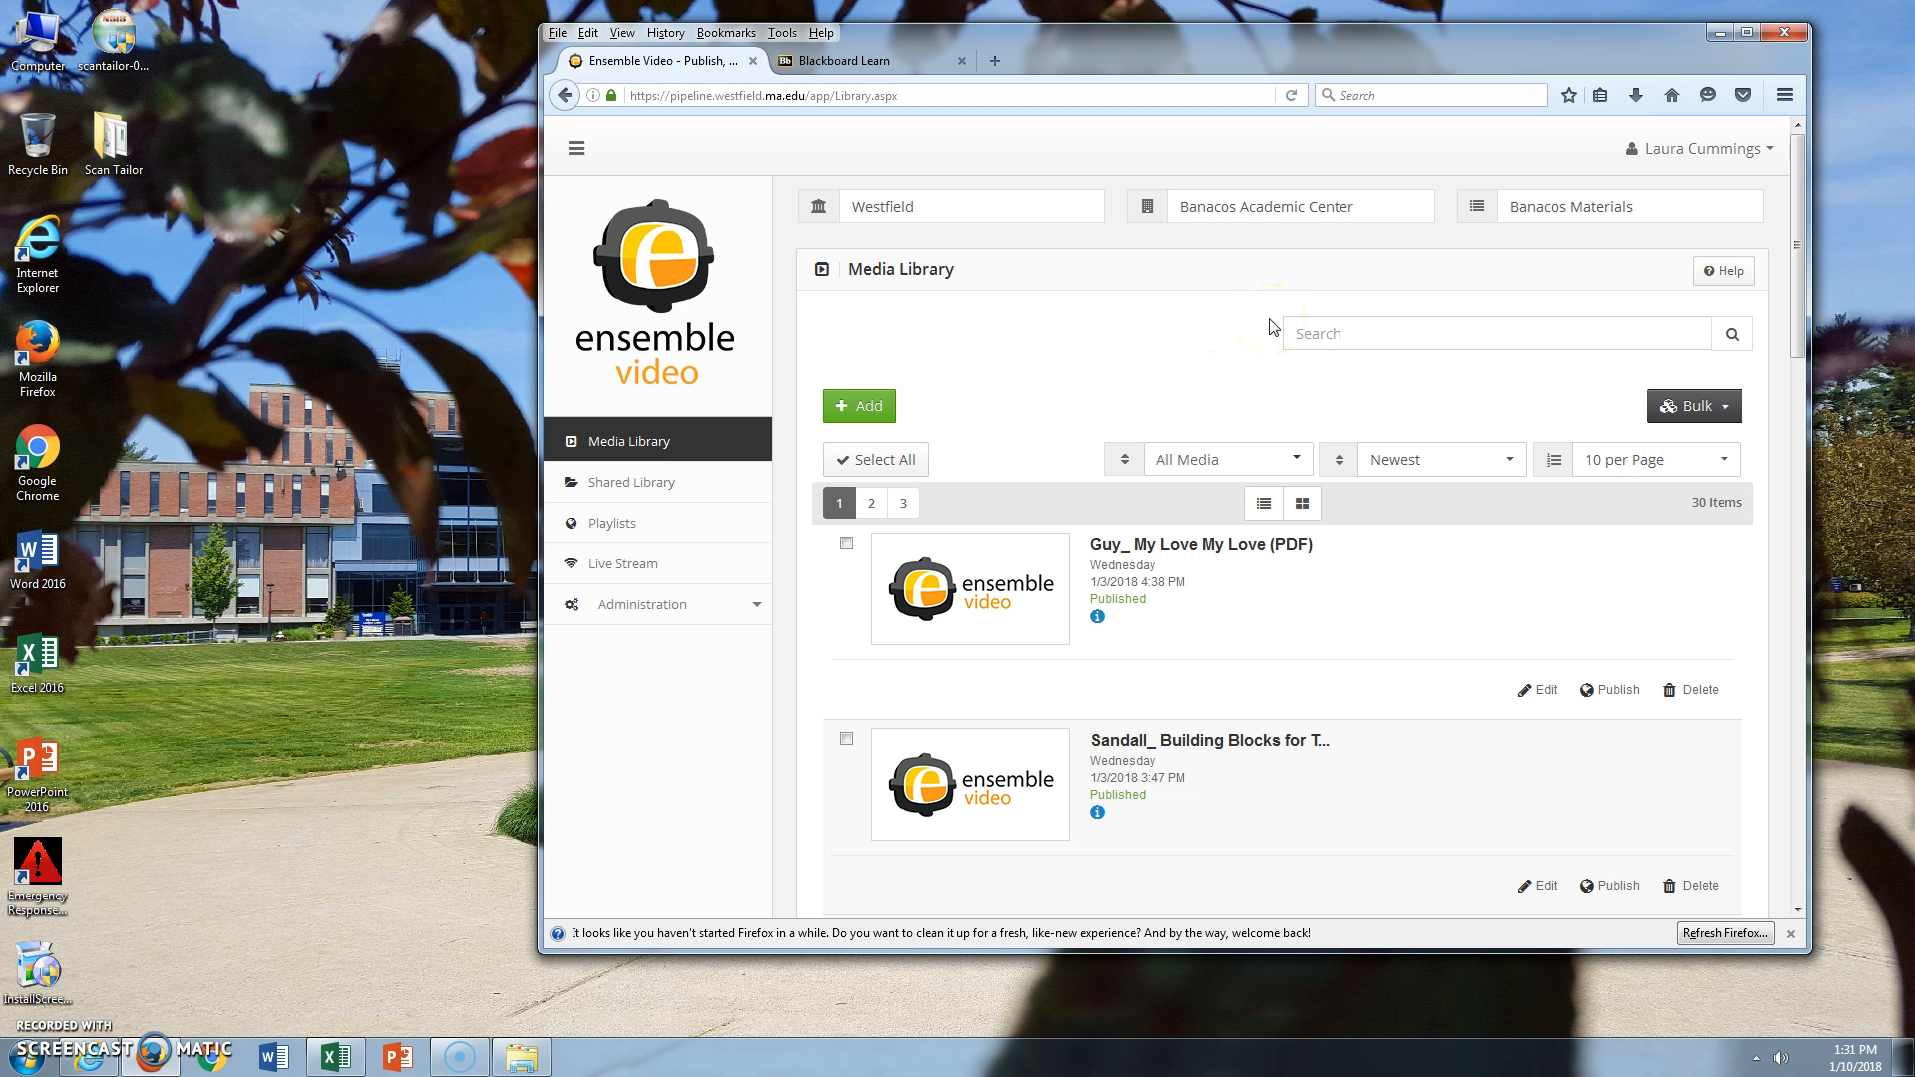
{"action": "type", "text": "openstax"}
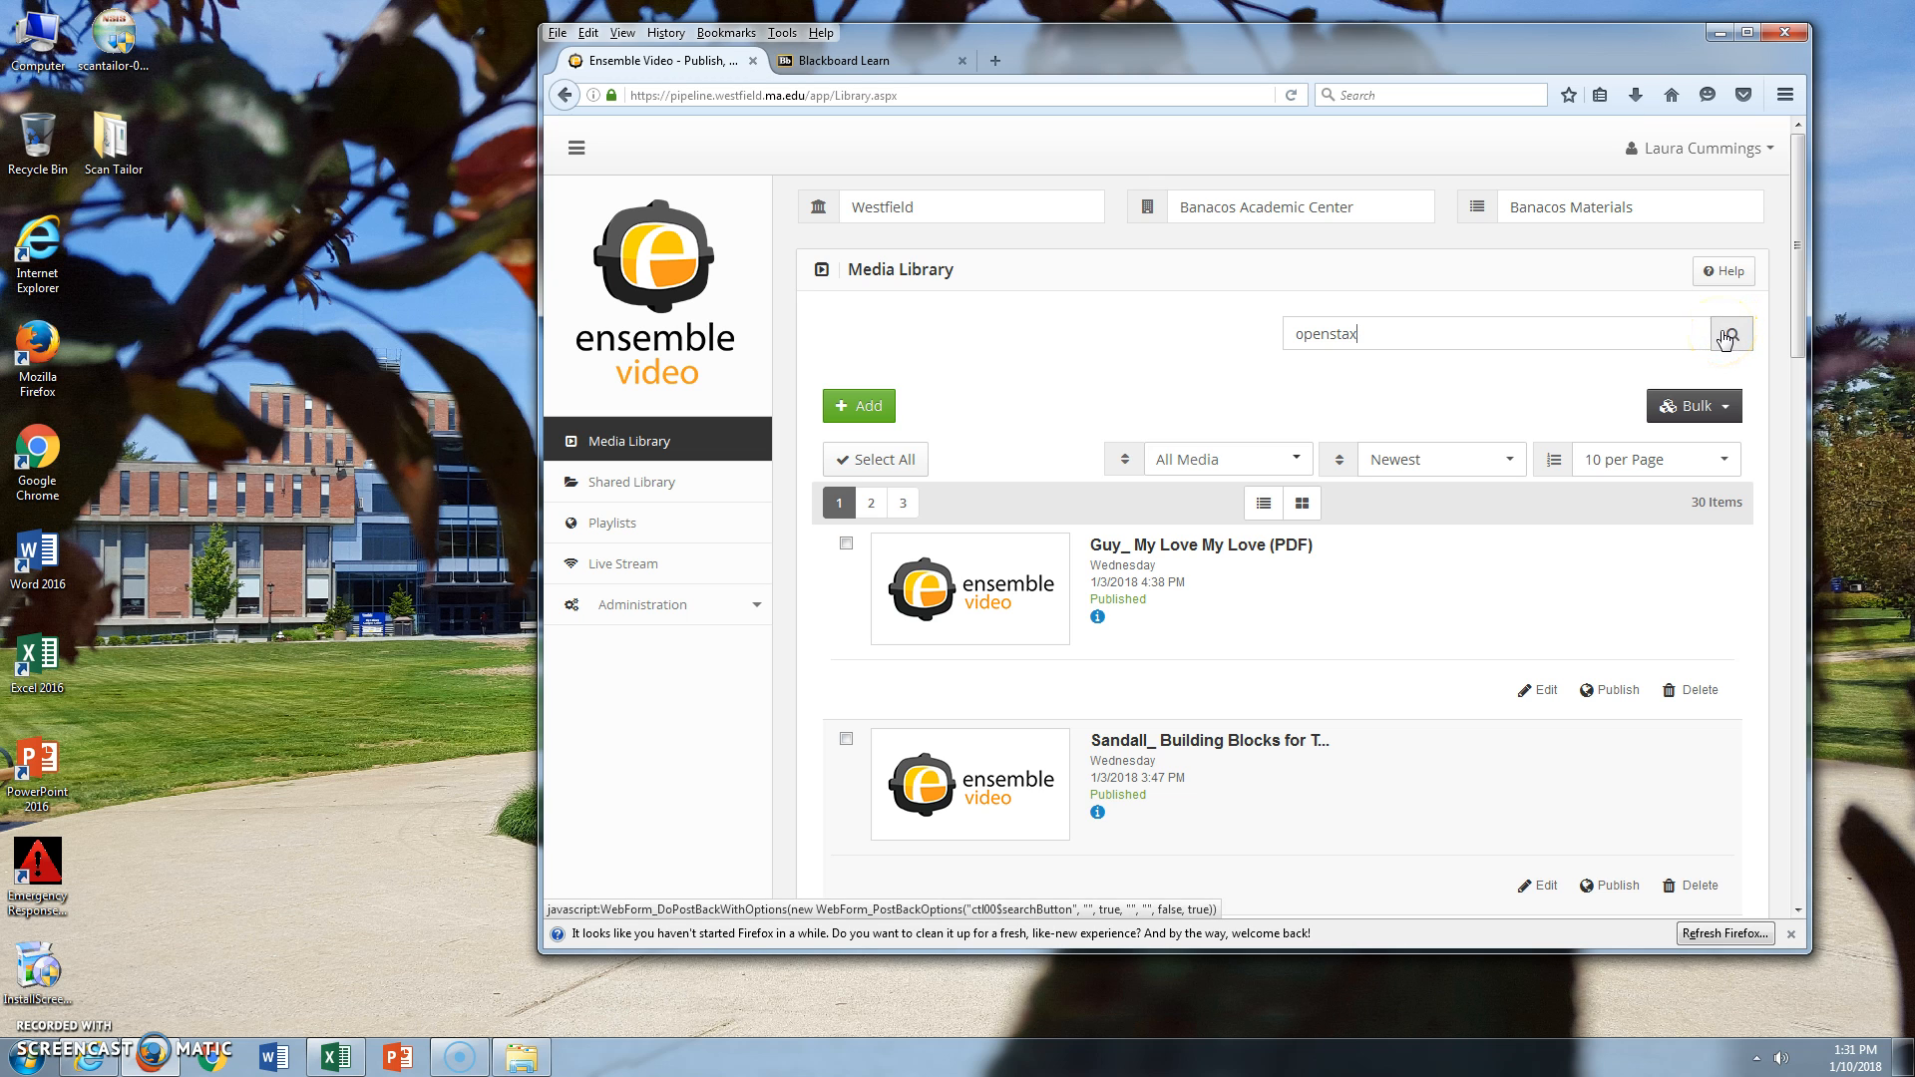
{"action": "left_click", "coordinate": [1725, 339]}
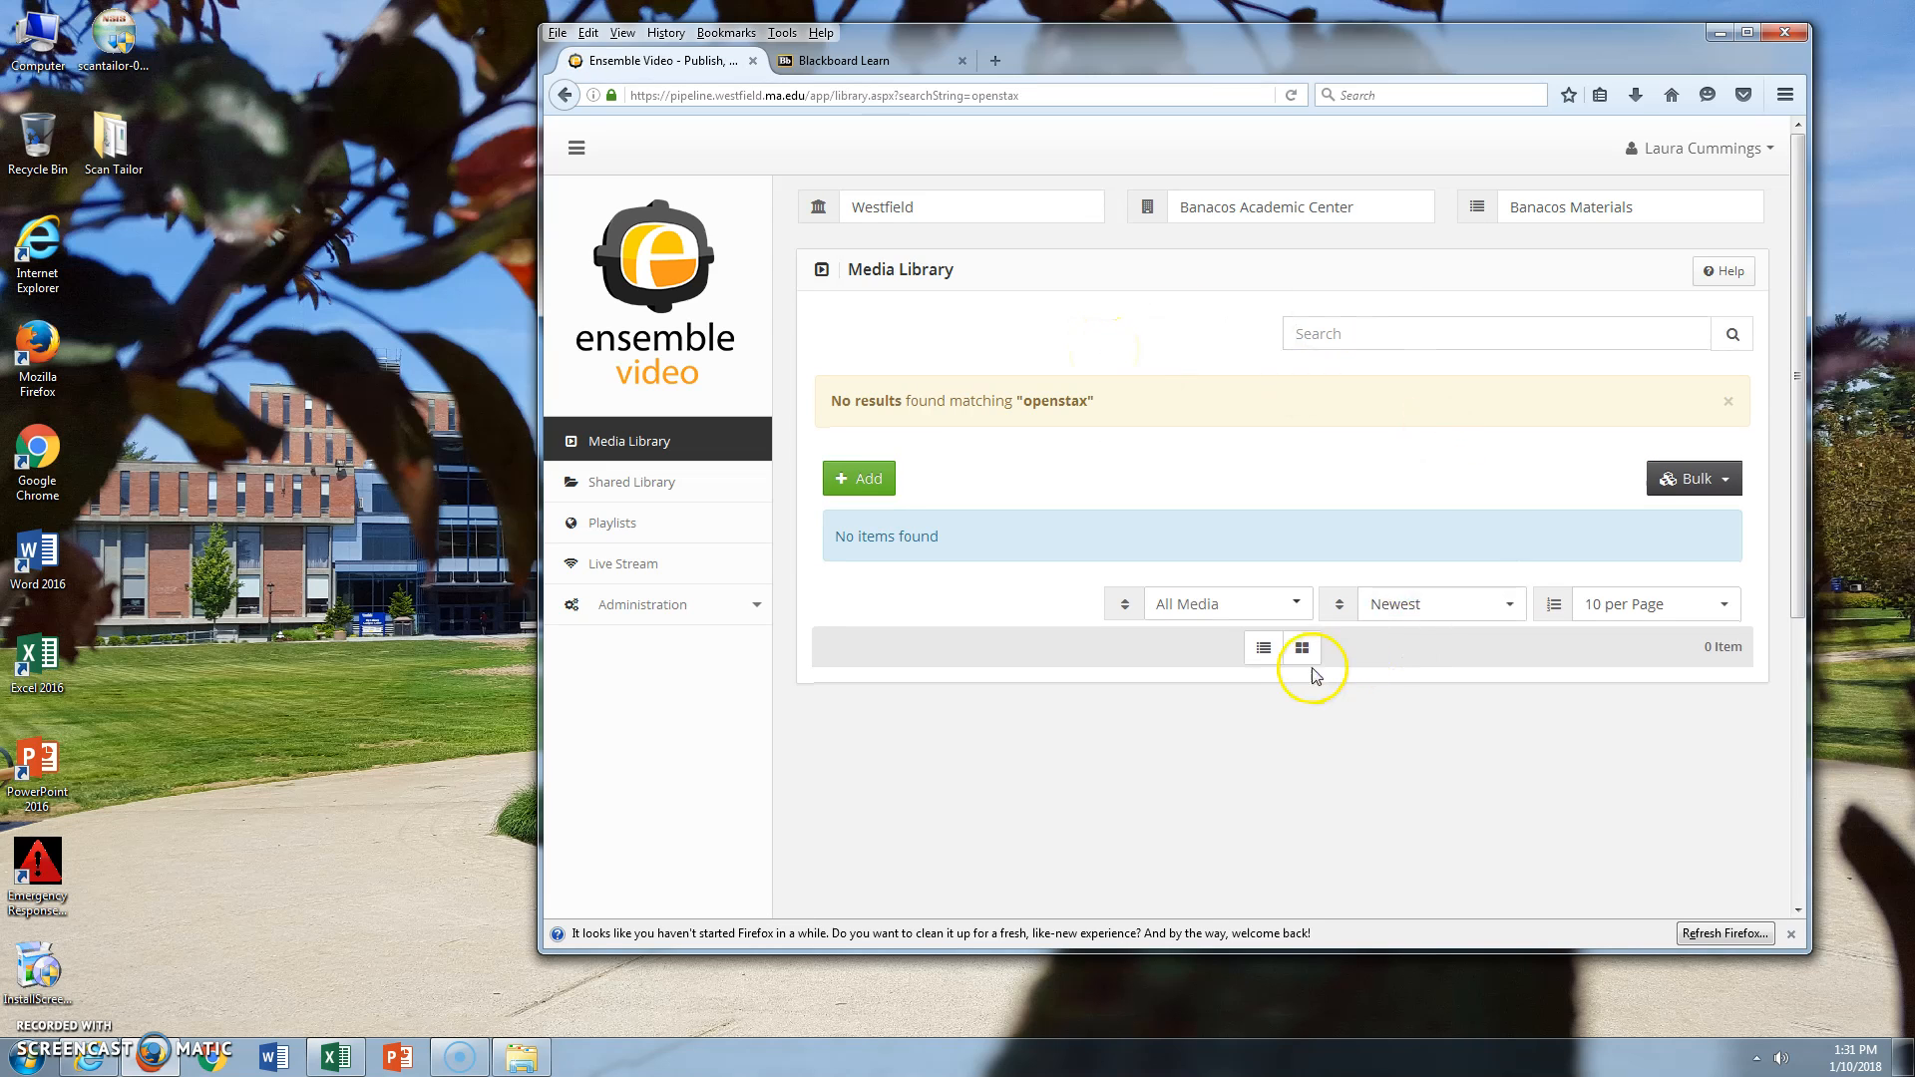
{"action": "left_click", "coordinate": [1726, 397]}
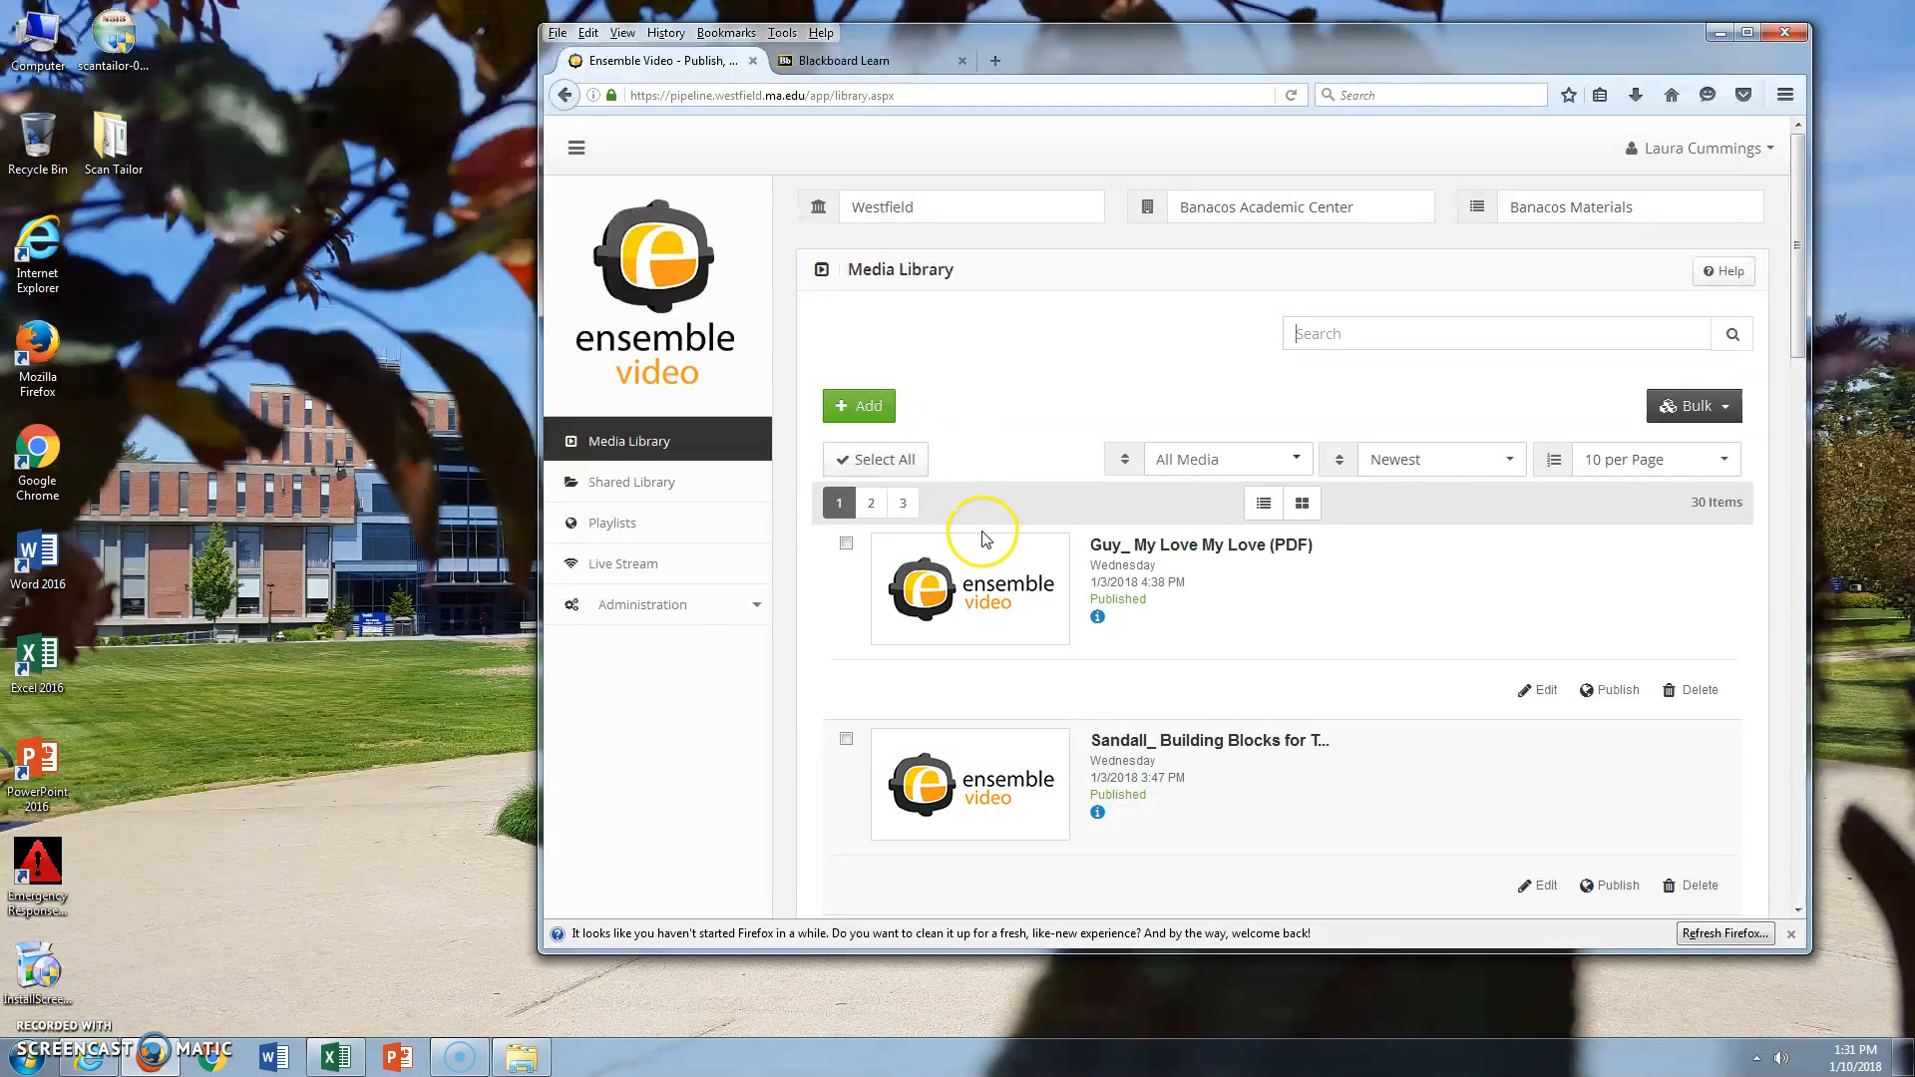
Start a new playlist named "Openstax_ Biology (PDF)", checking the request's details in the E-text Requests workbook
{"action": "left_click", "coordinate": [638, 526]}
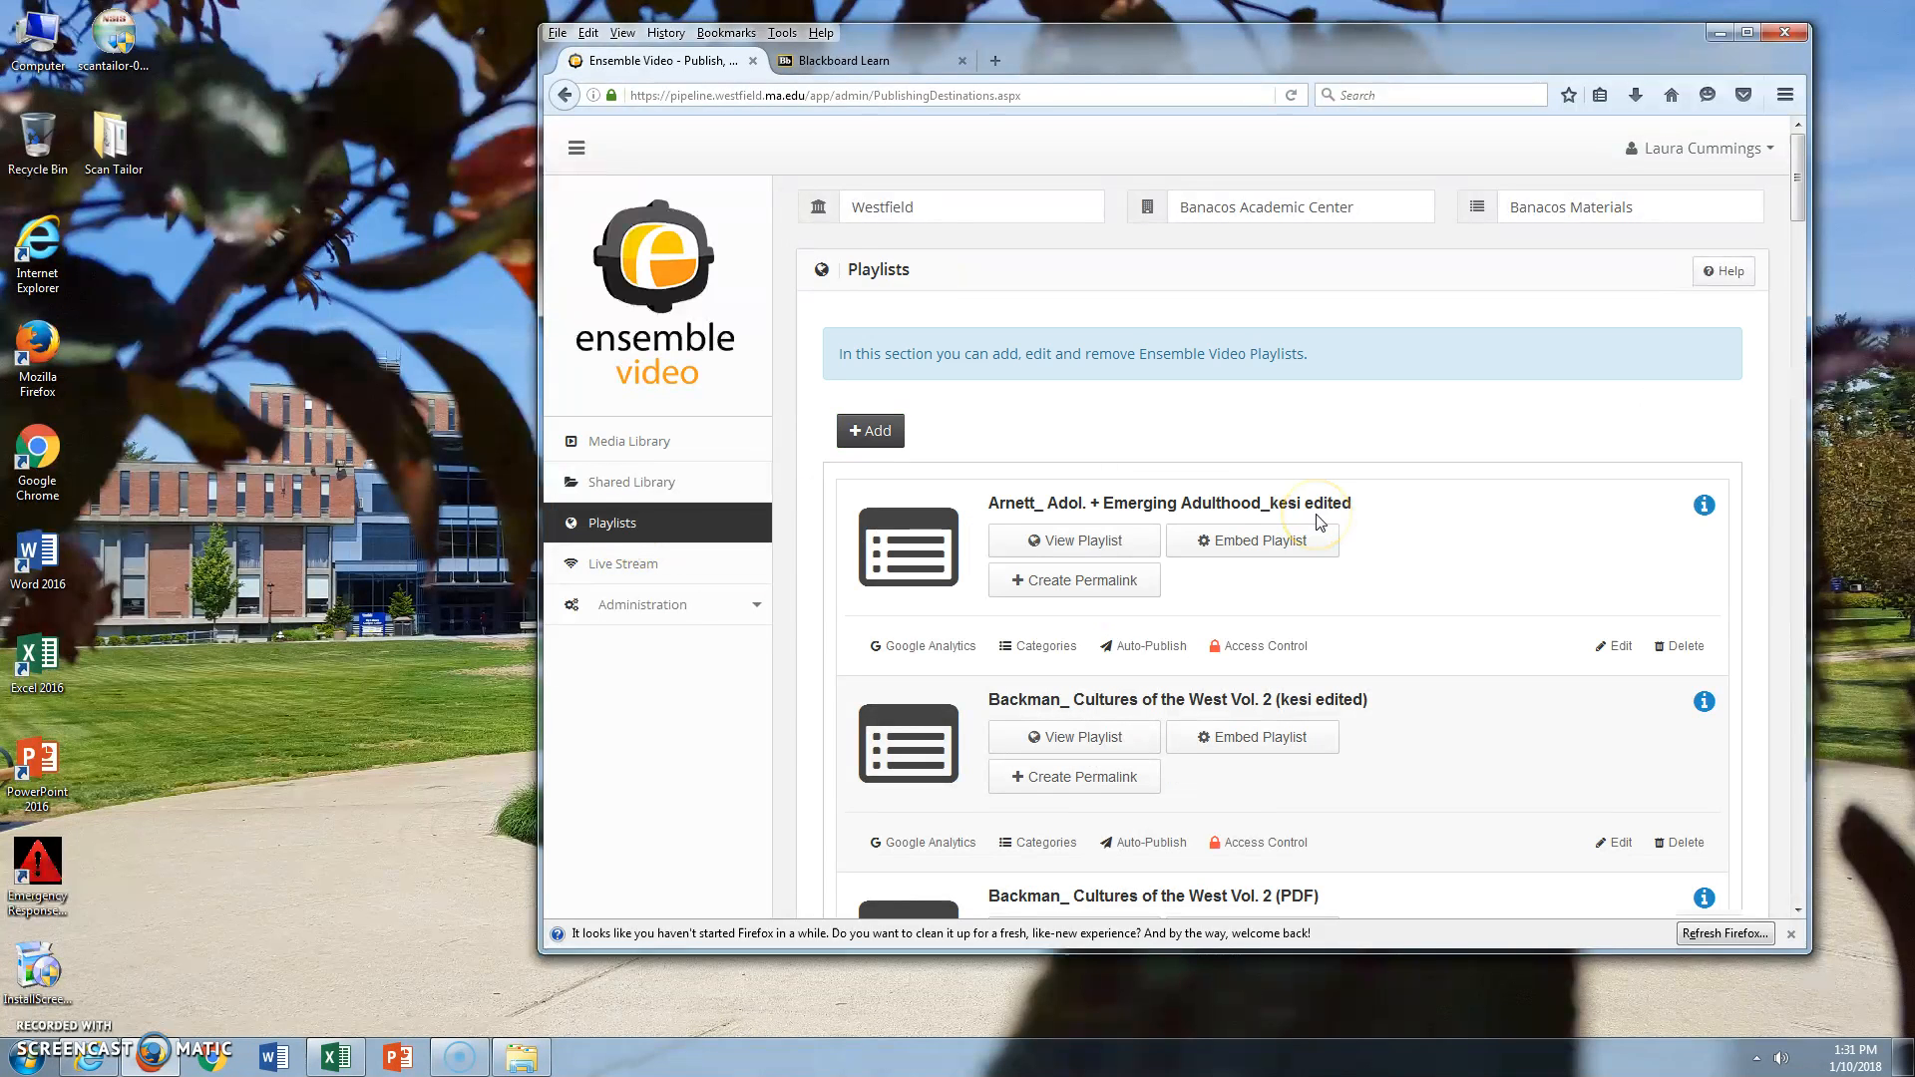
{"action": "left_click", "coordinate": [855, 431]}
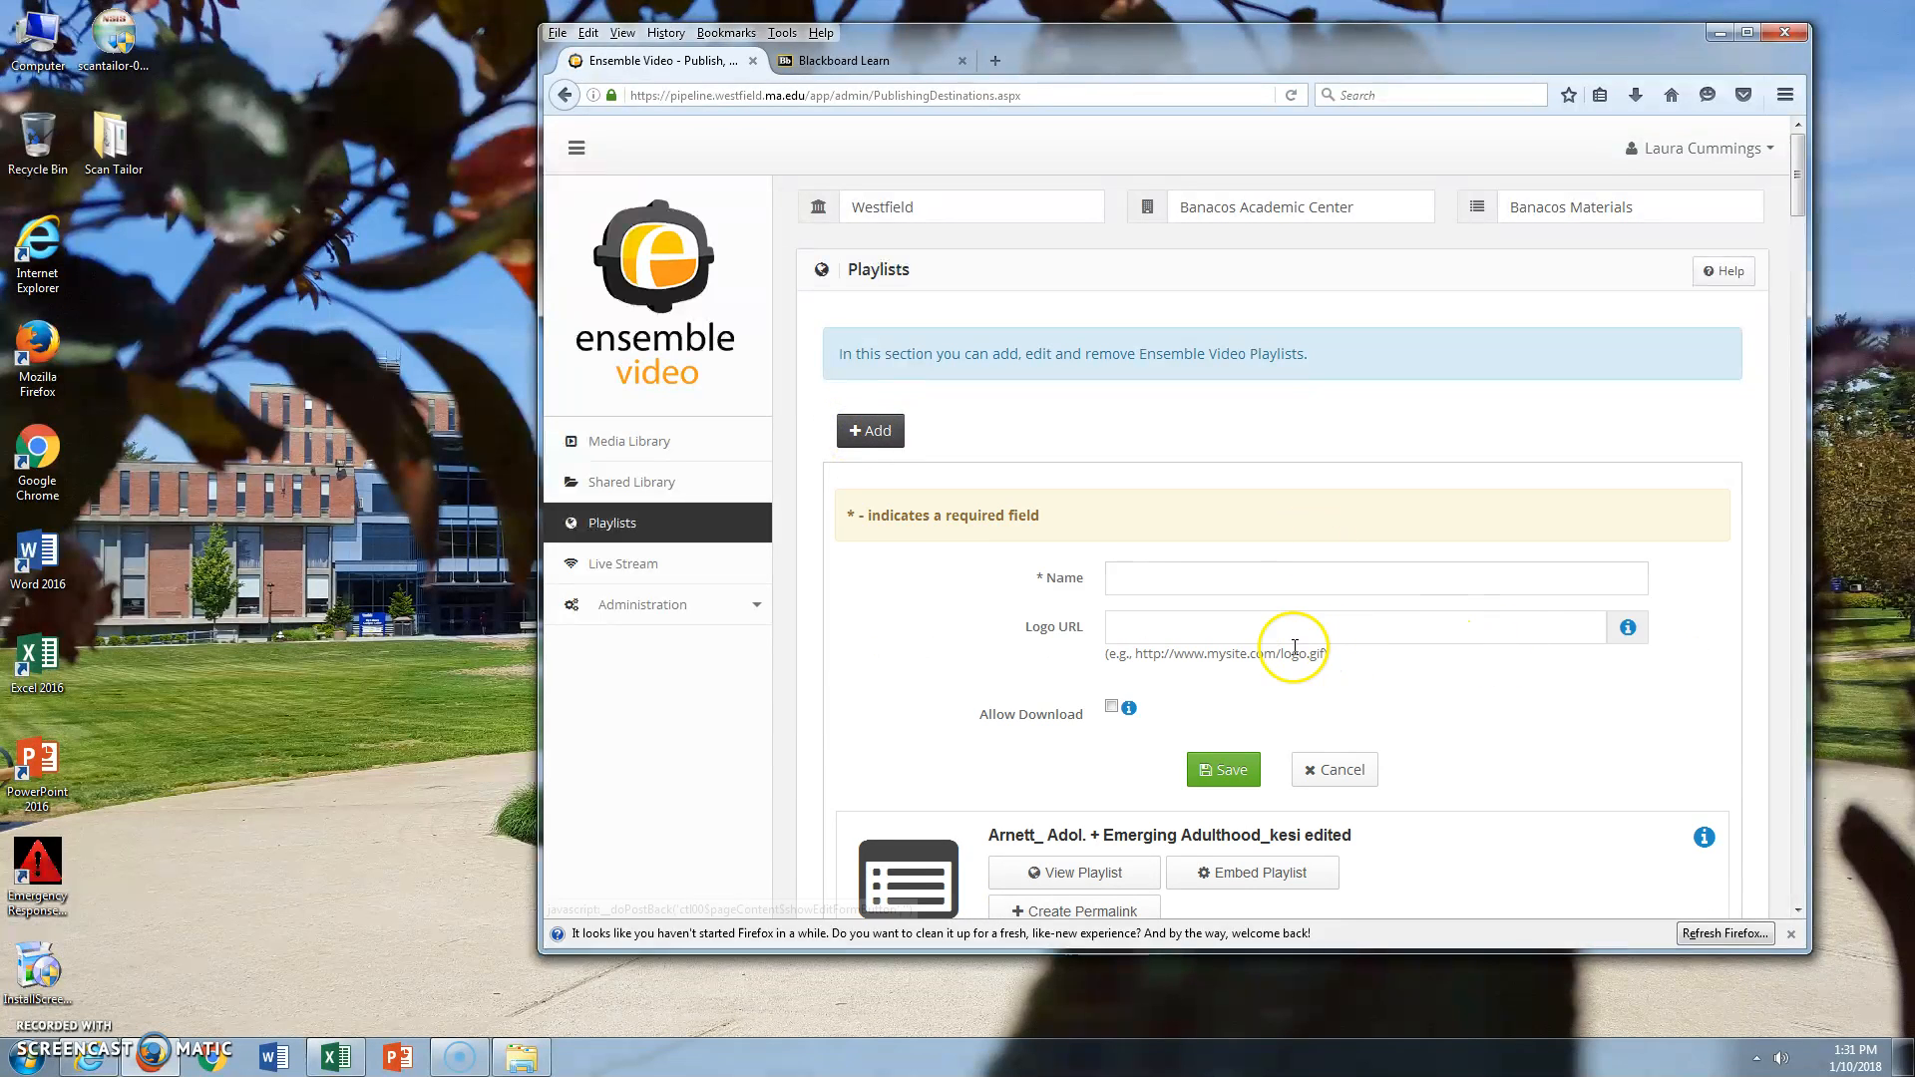
{"action": "type", "text": "Openstax"}
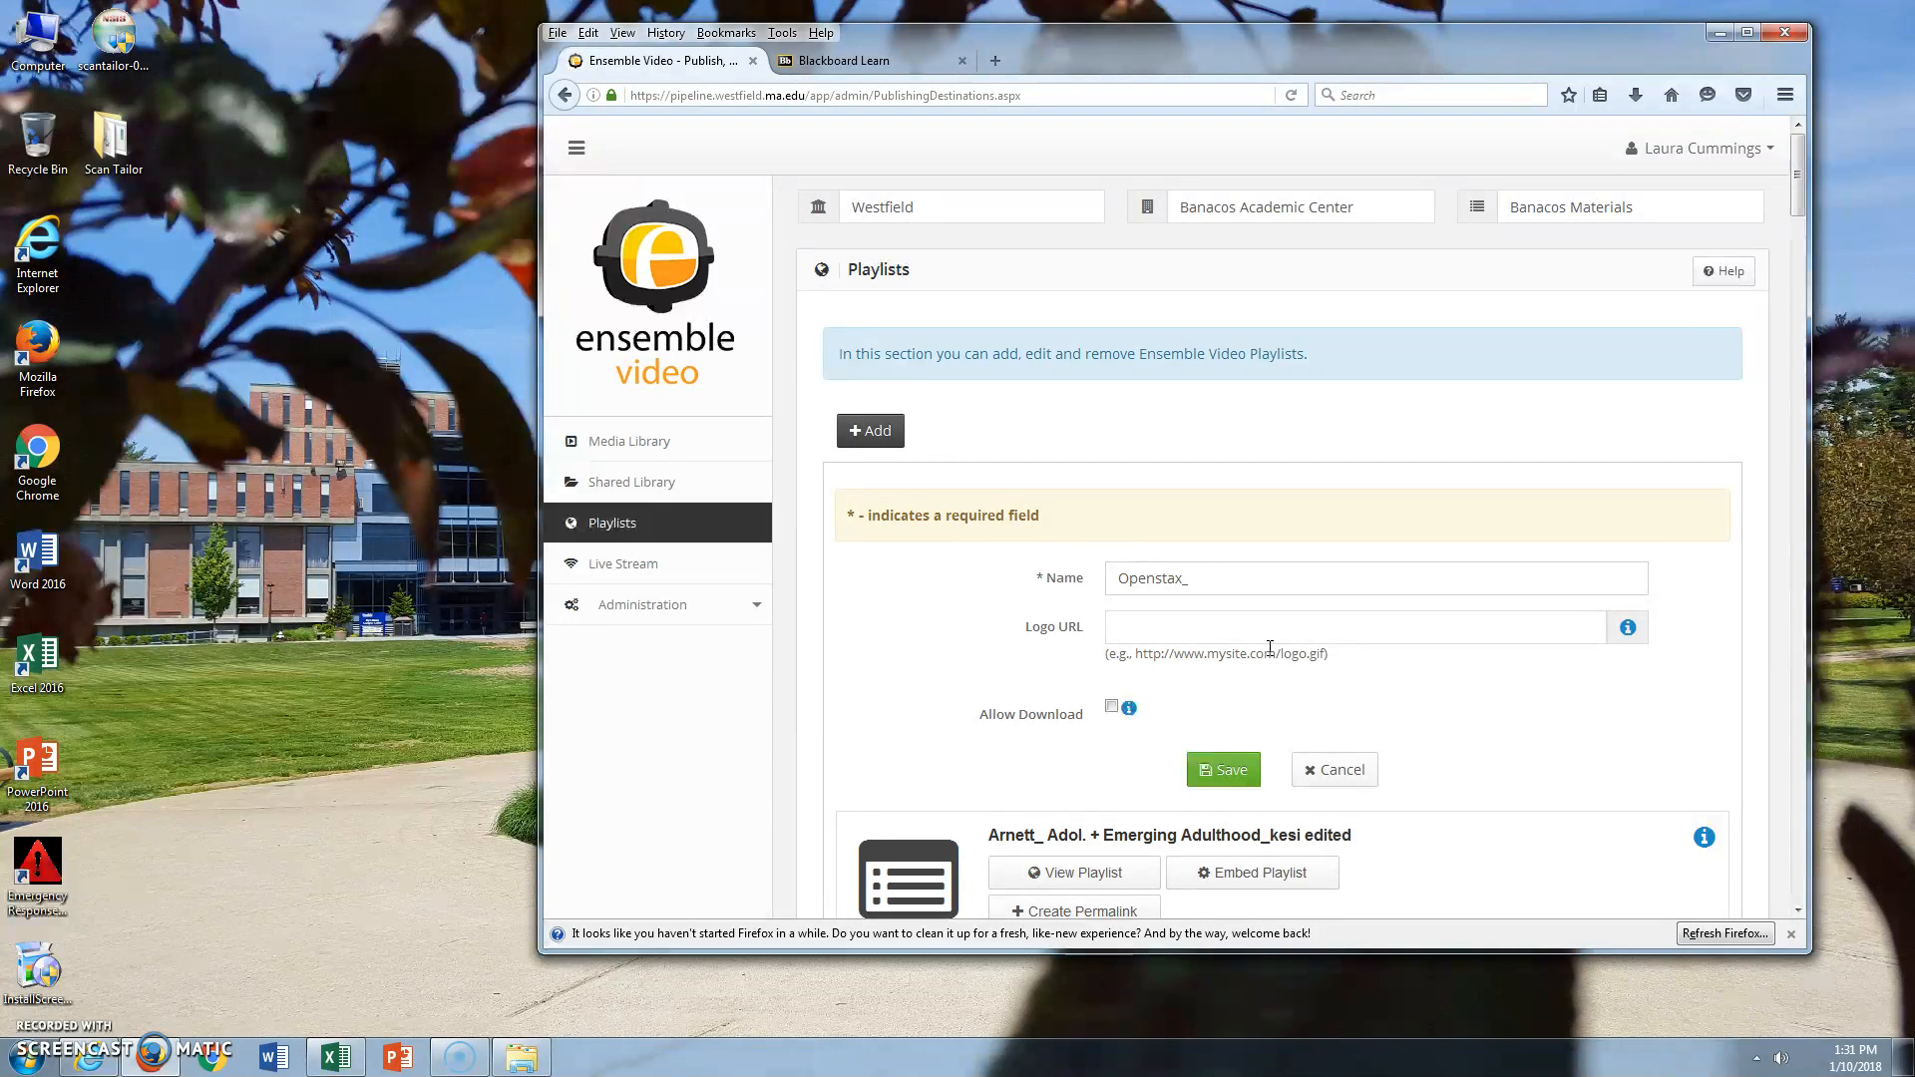
{"action": "type", "text": "_ Biogy"}
{"action": "key", "text": "BackSpace"}
{"action": "key", "text": "BackSpace"}
{"action": "type", "text": "logy"}
{"action": "left_click", "coordinate": [357, 1061]}
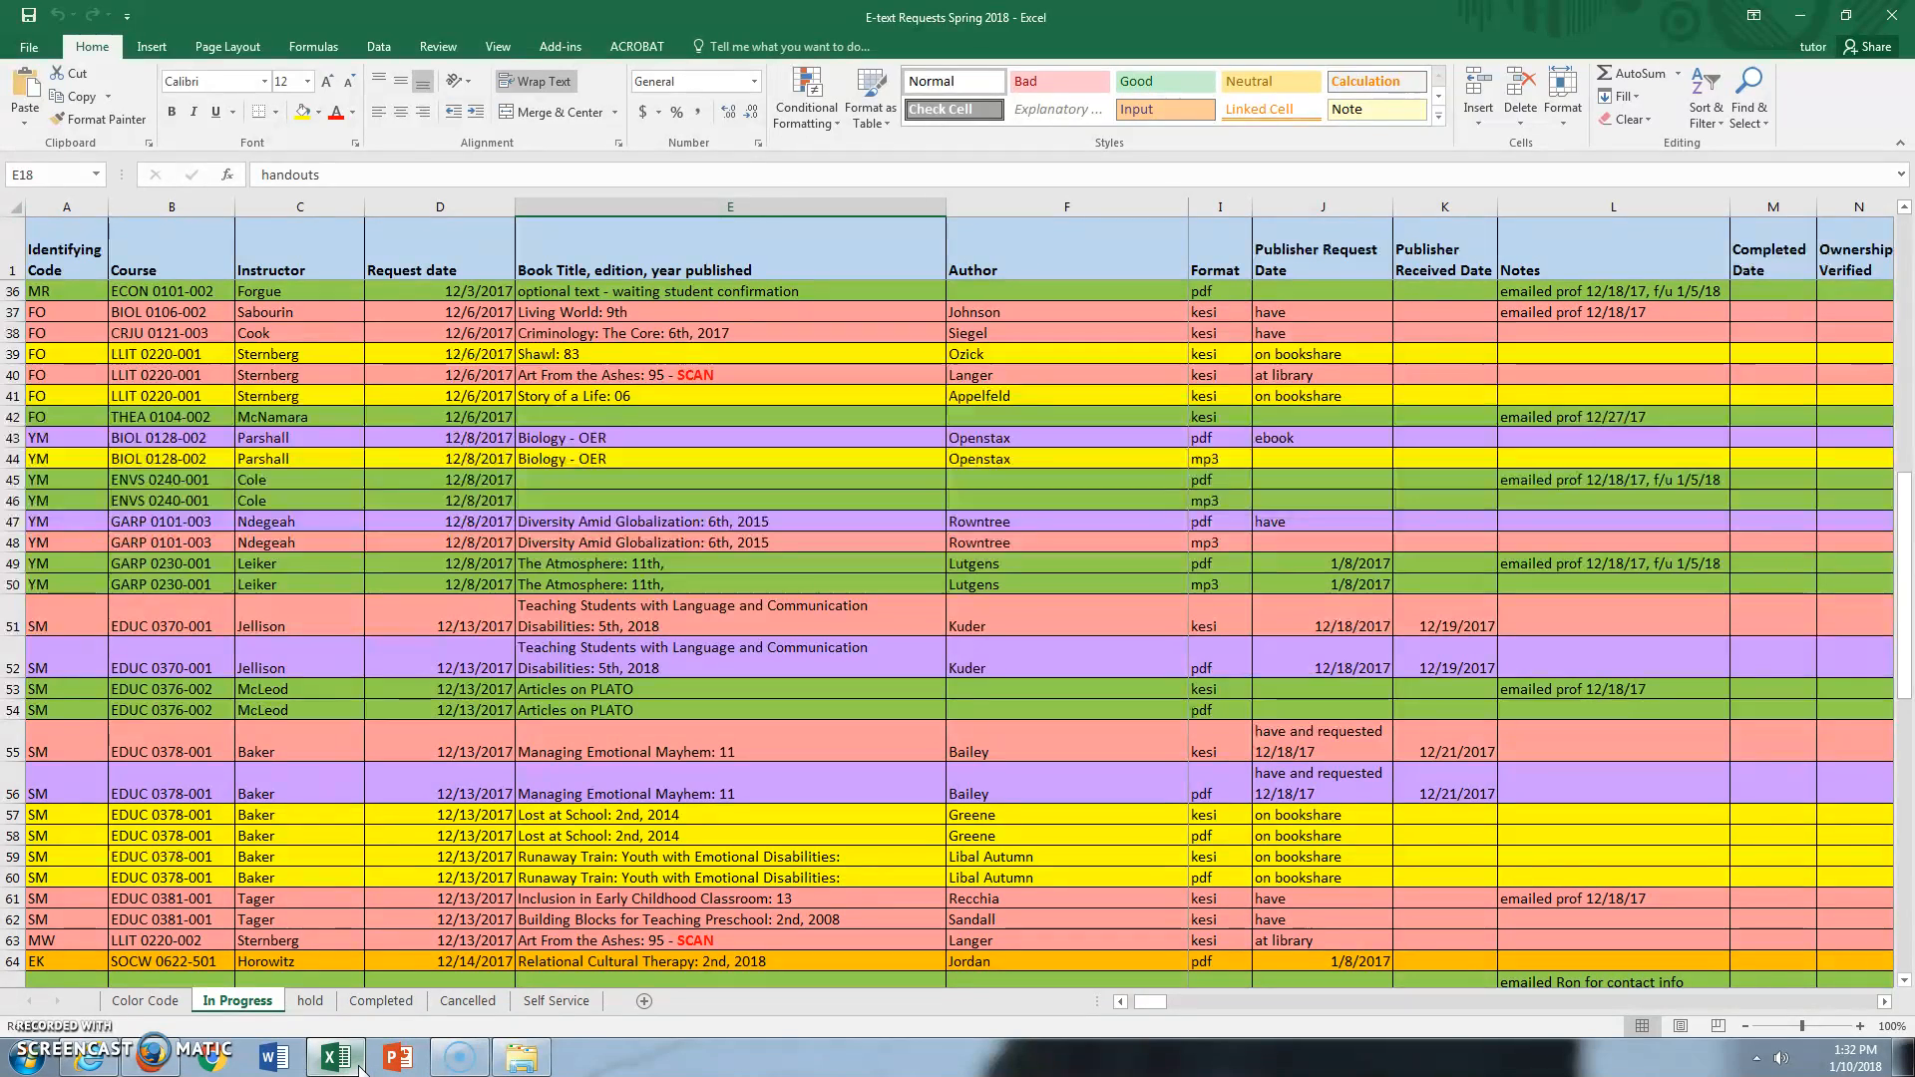
{"action": "left_click", "coordinate": [359, 1064]}
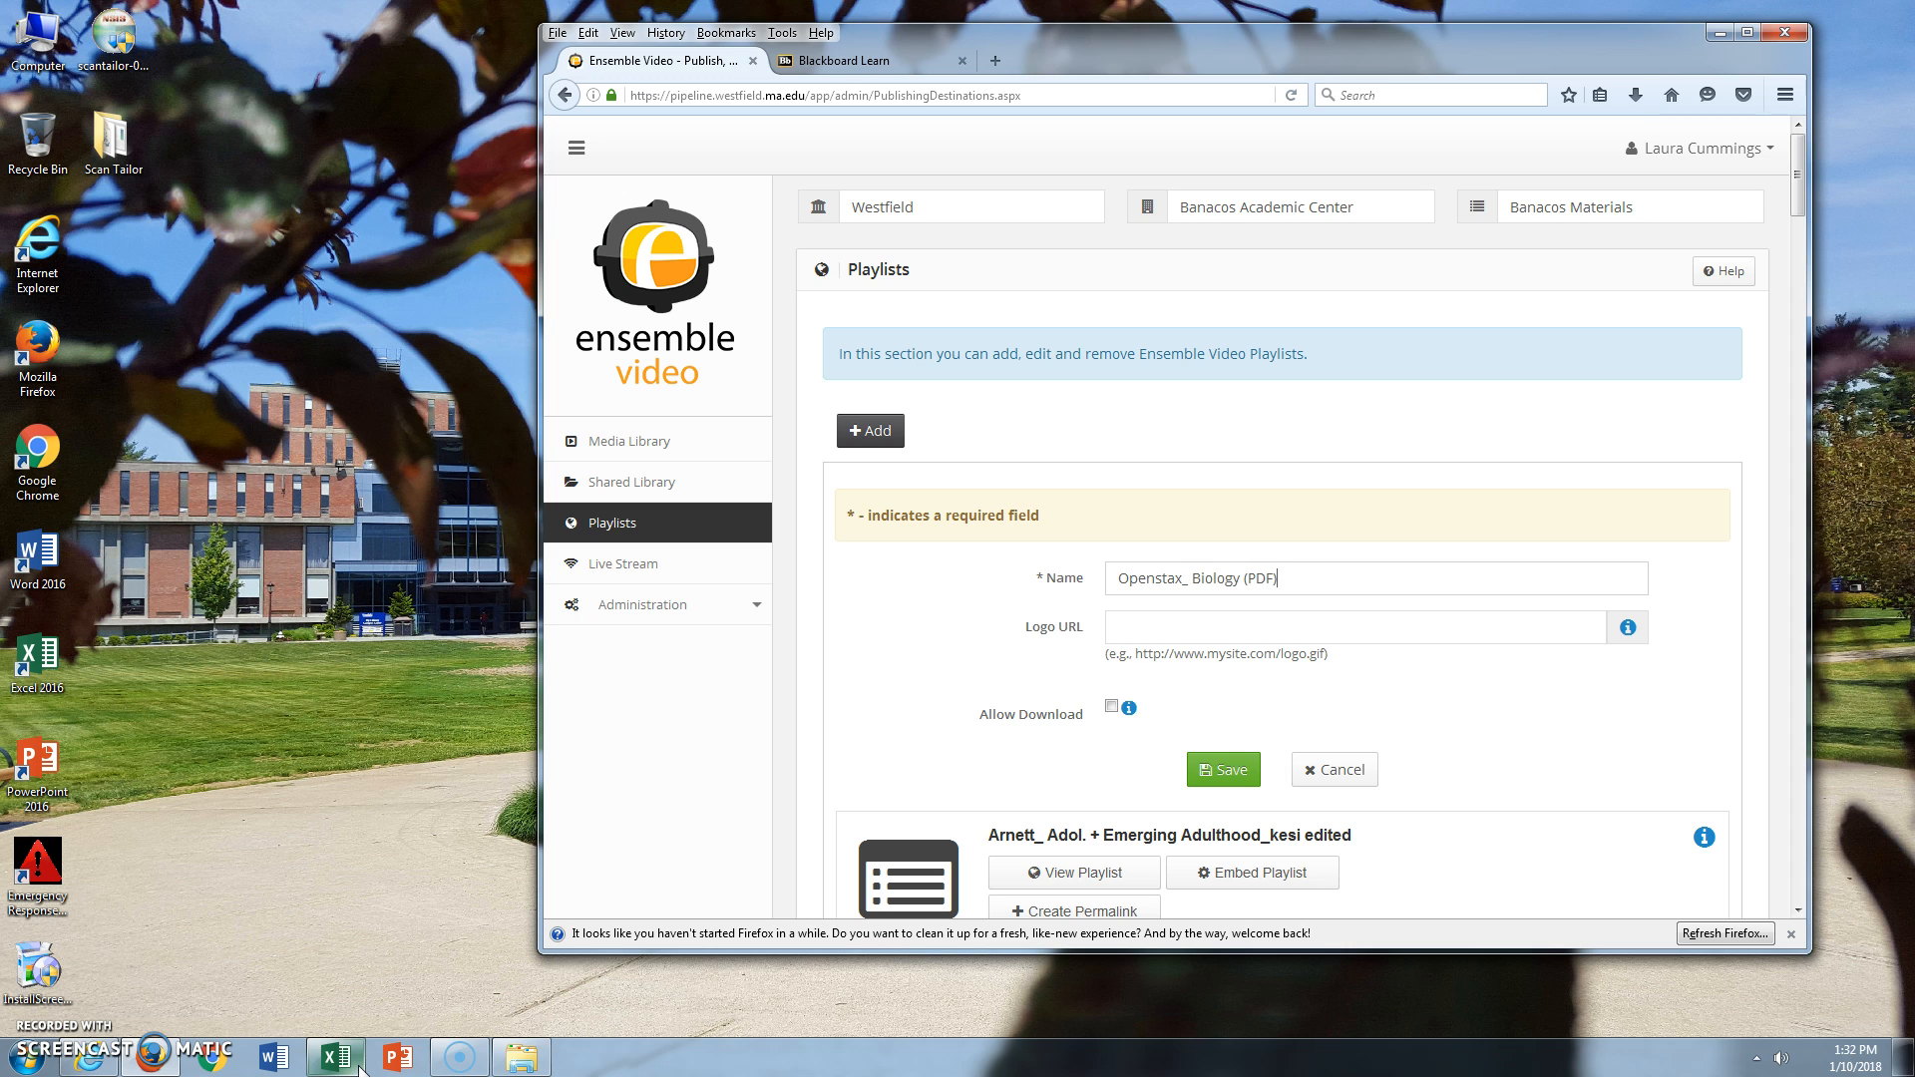
Allow downloads for the new playlist, save it and look through the list of playlists
{"action": "left_click", "coordinate": [1112, 707]}
{"action": "left_click", "coordinate": [1233, 770]}
{"action": "left_click", "coordinate": [1196, 773]}
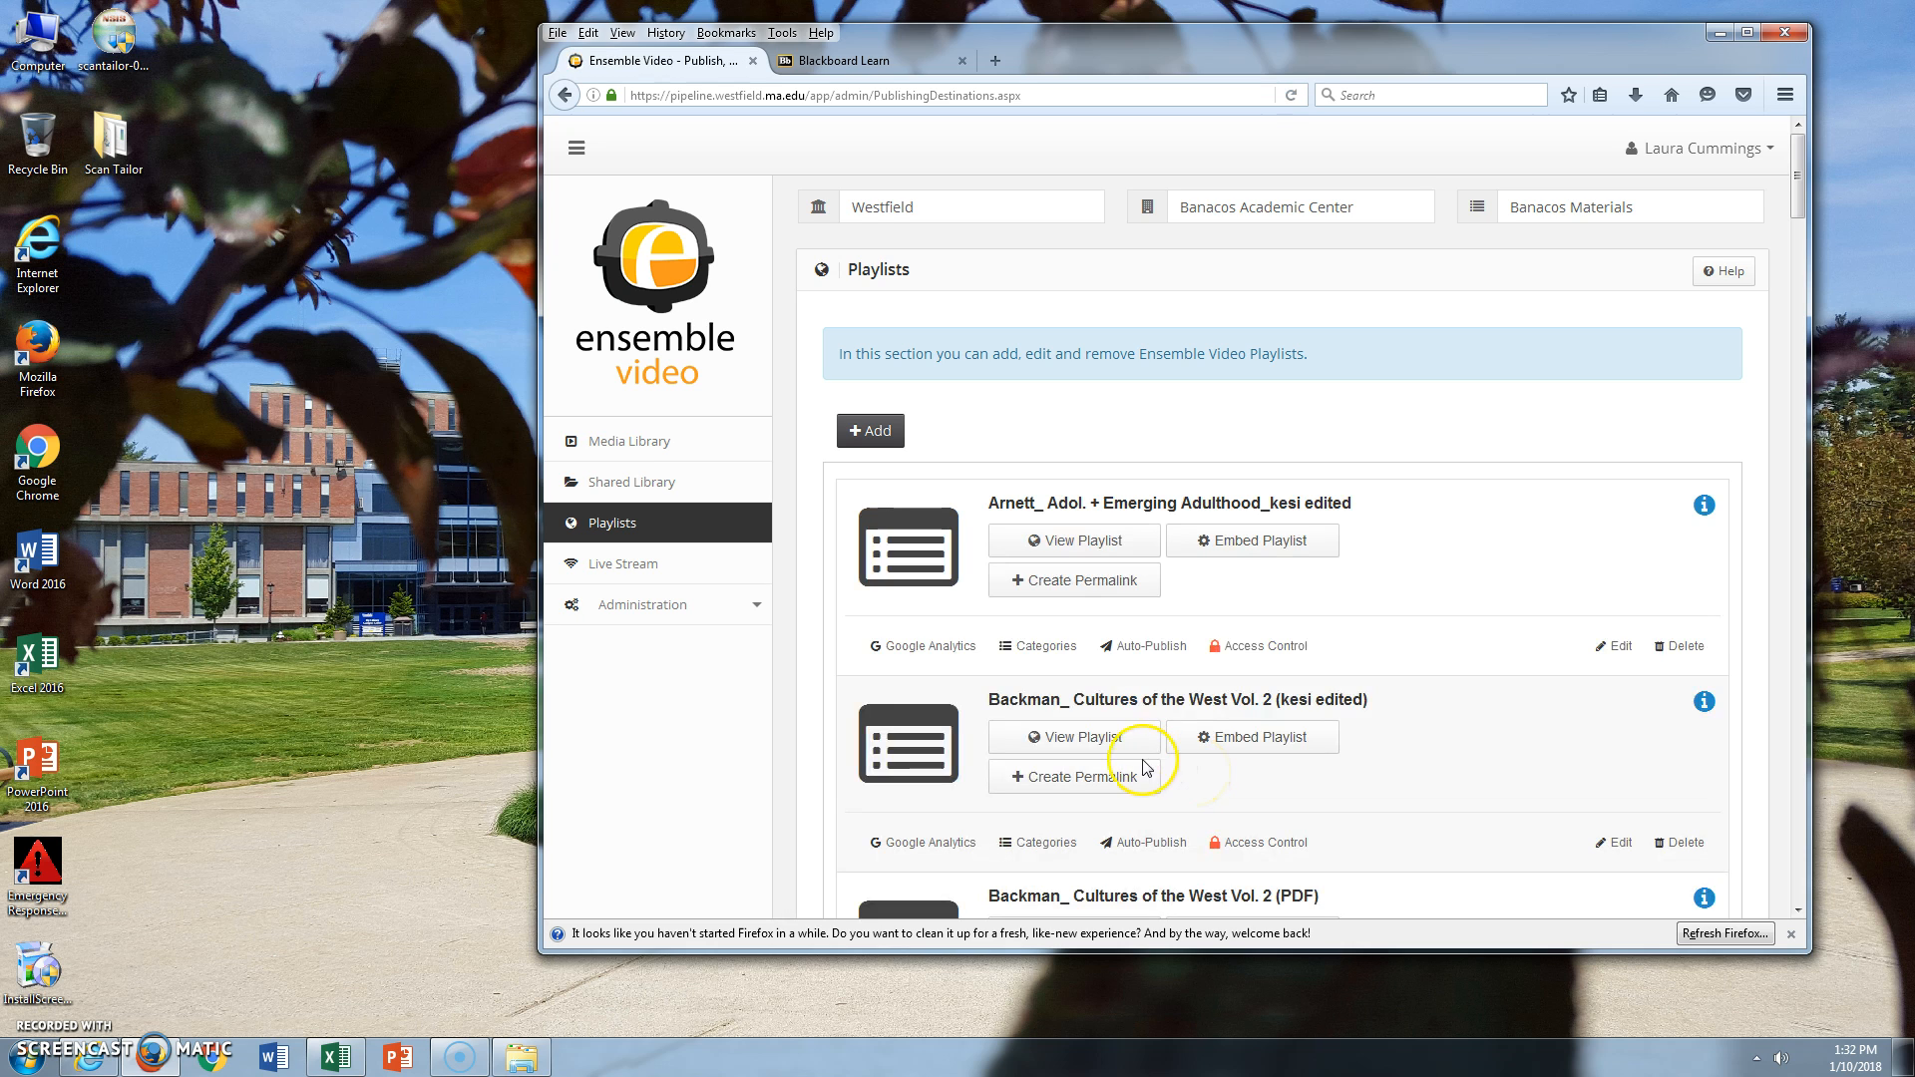
{"action": "scroll", "coordinate": [1287, 631], "scroll_direction": "down", "scroll_amount": 10}
{"action": "scroll", "coordinate": [1282, 648], "scroll_direction": "down", "scroll_amount": 10}
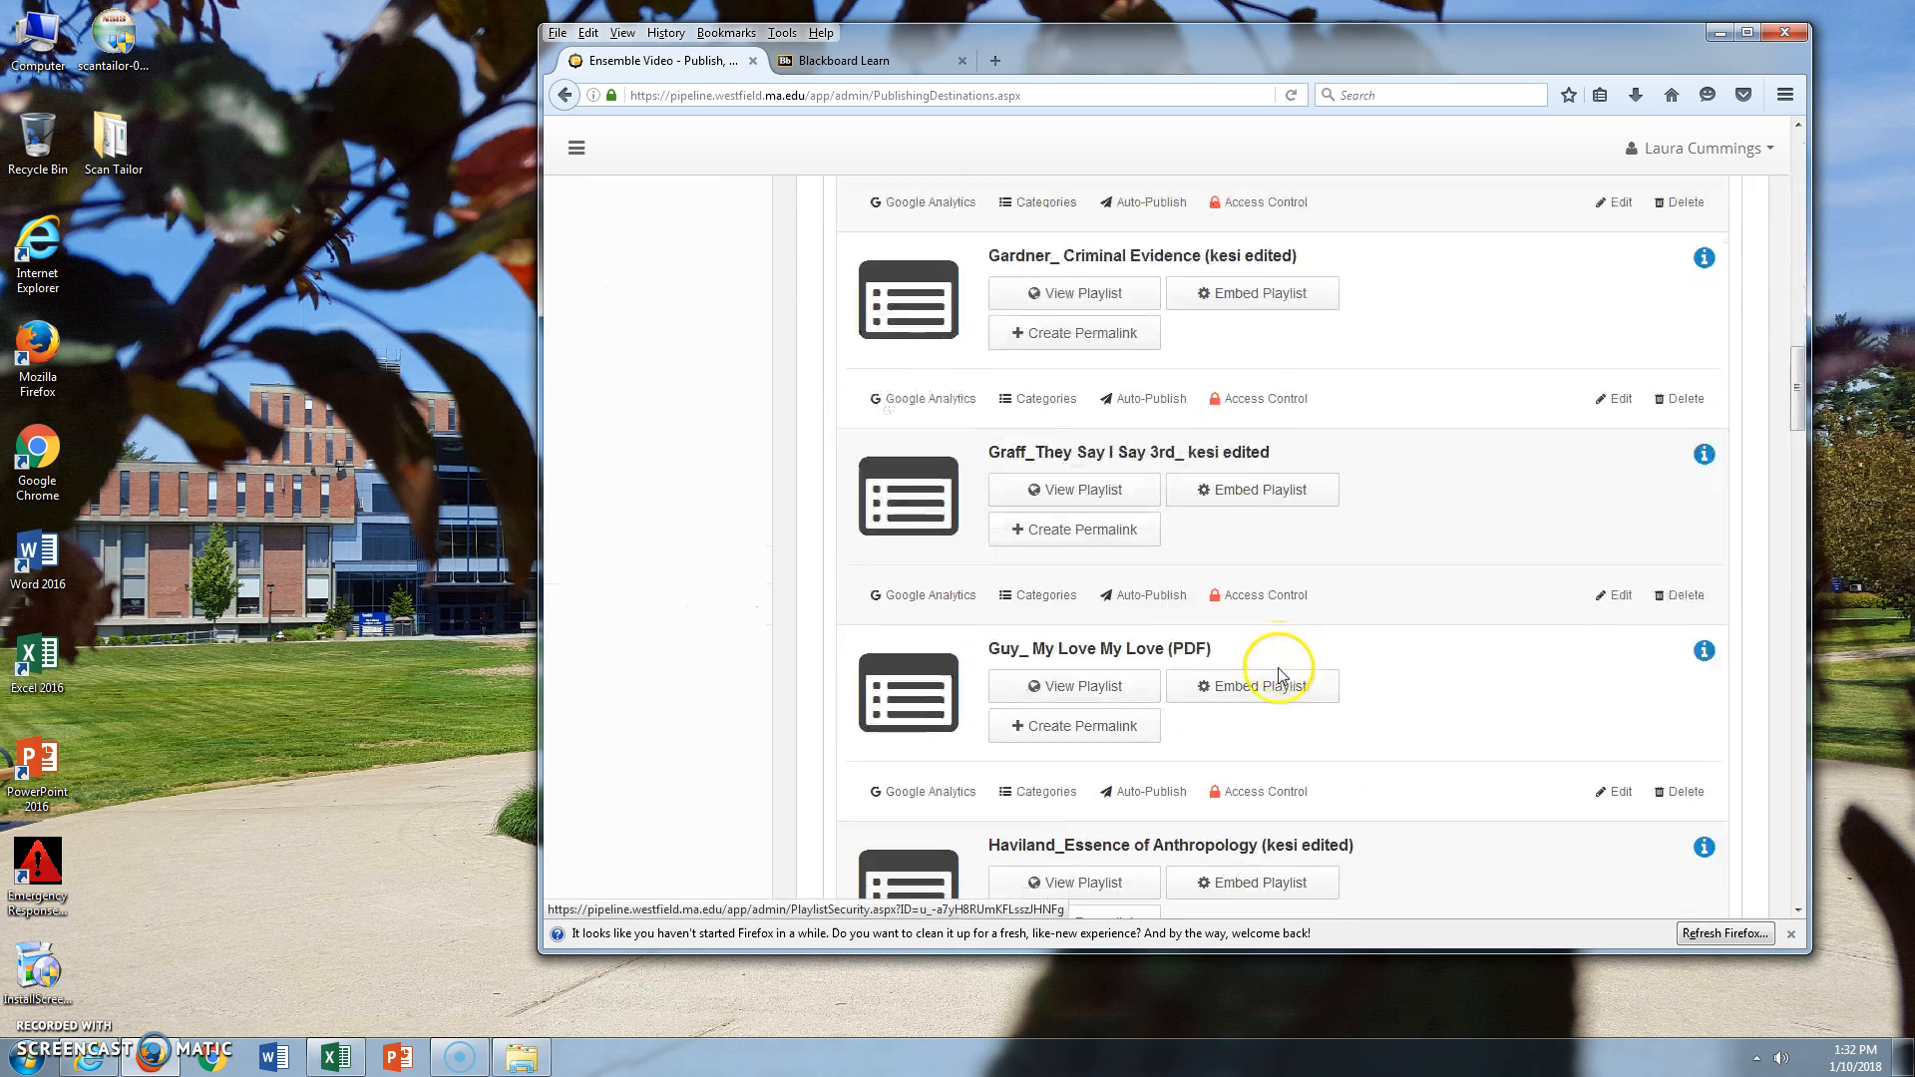
{"action": "scroll", "coordinate": [1271, 668], "scroll_direction": "up", "scroll_amount": 20}
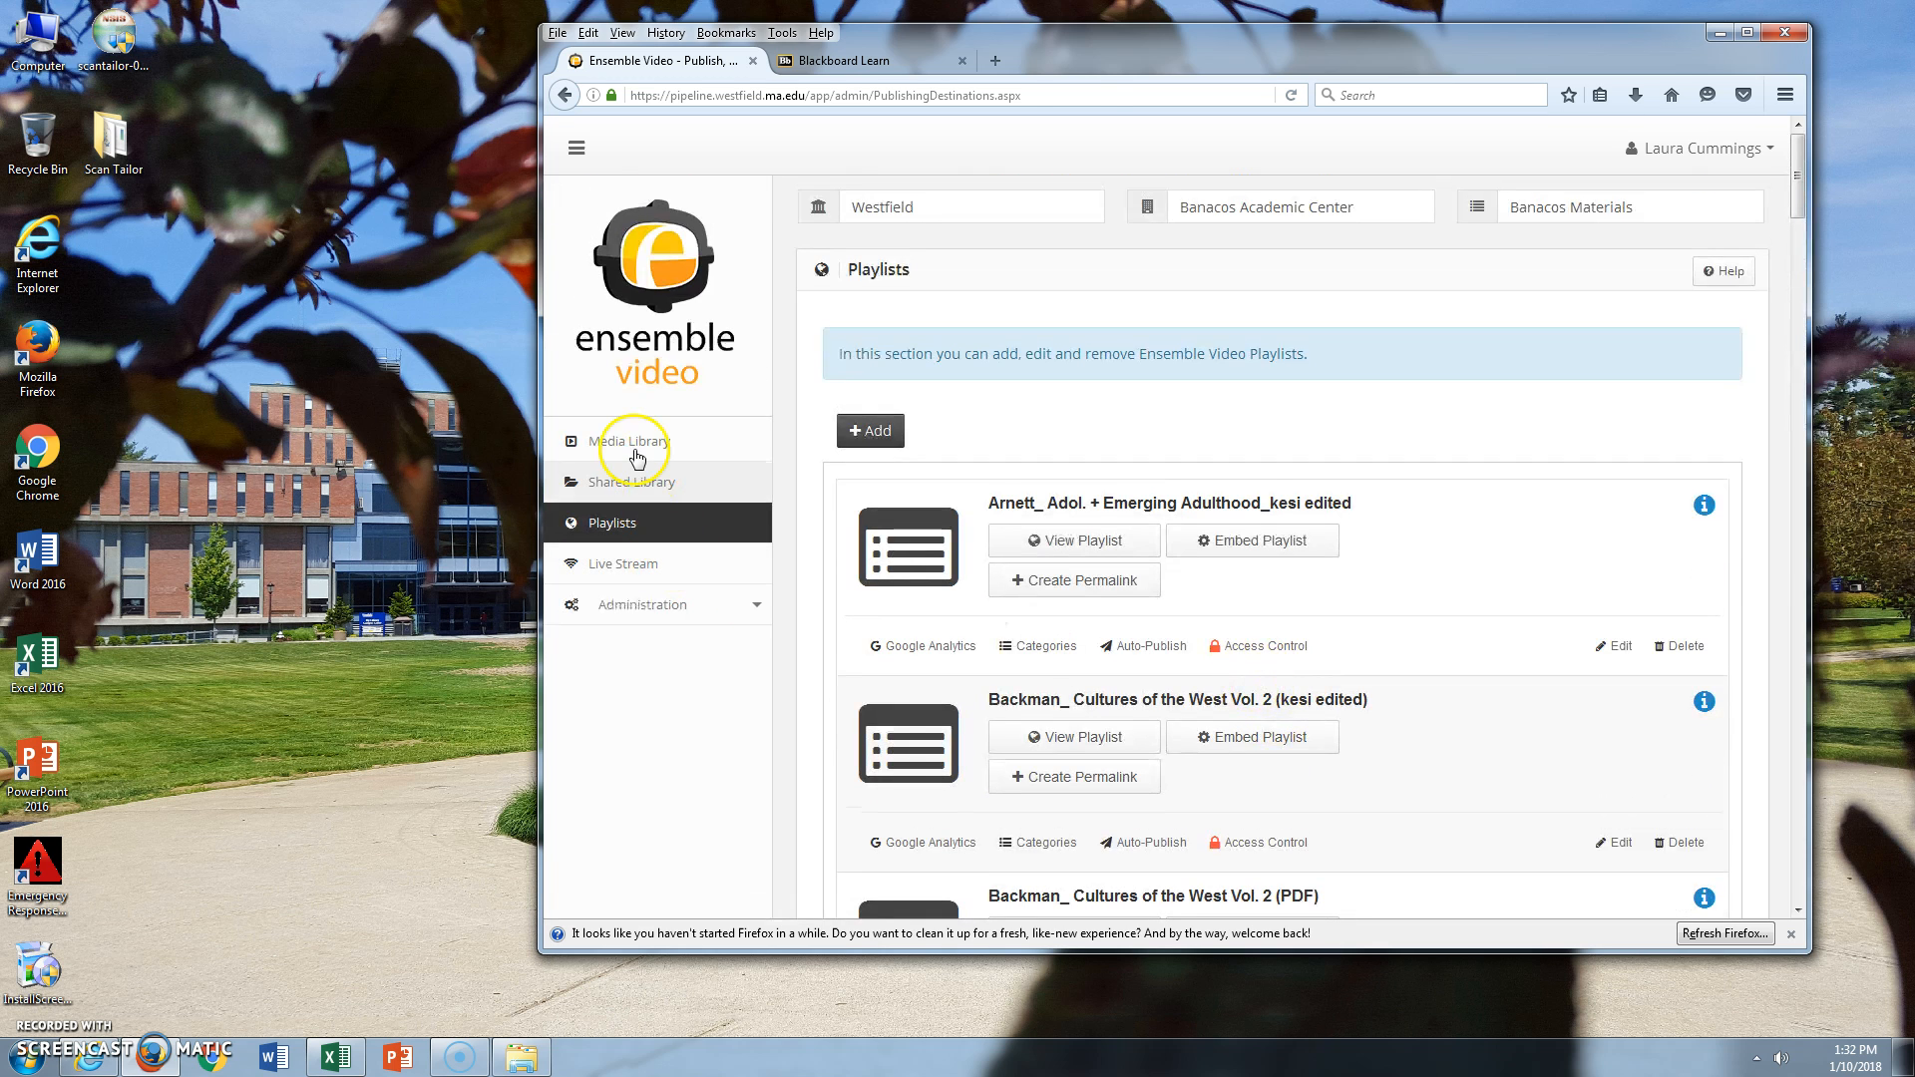
Add a new Media Library item titled "Openstax_ Biology (PDF)", leave the other description fields blank and continue to its content
{"action": "left_click", "coordinate": [626, 452]}
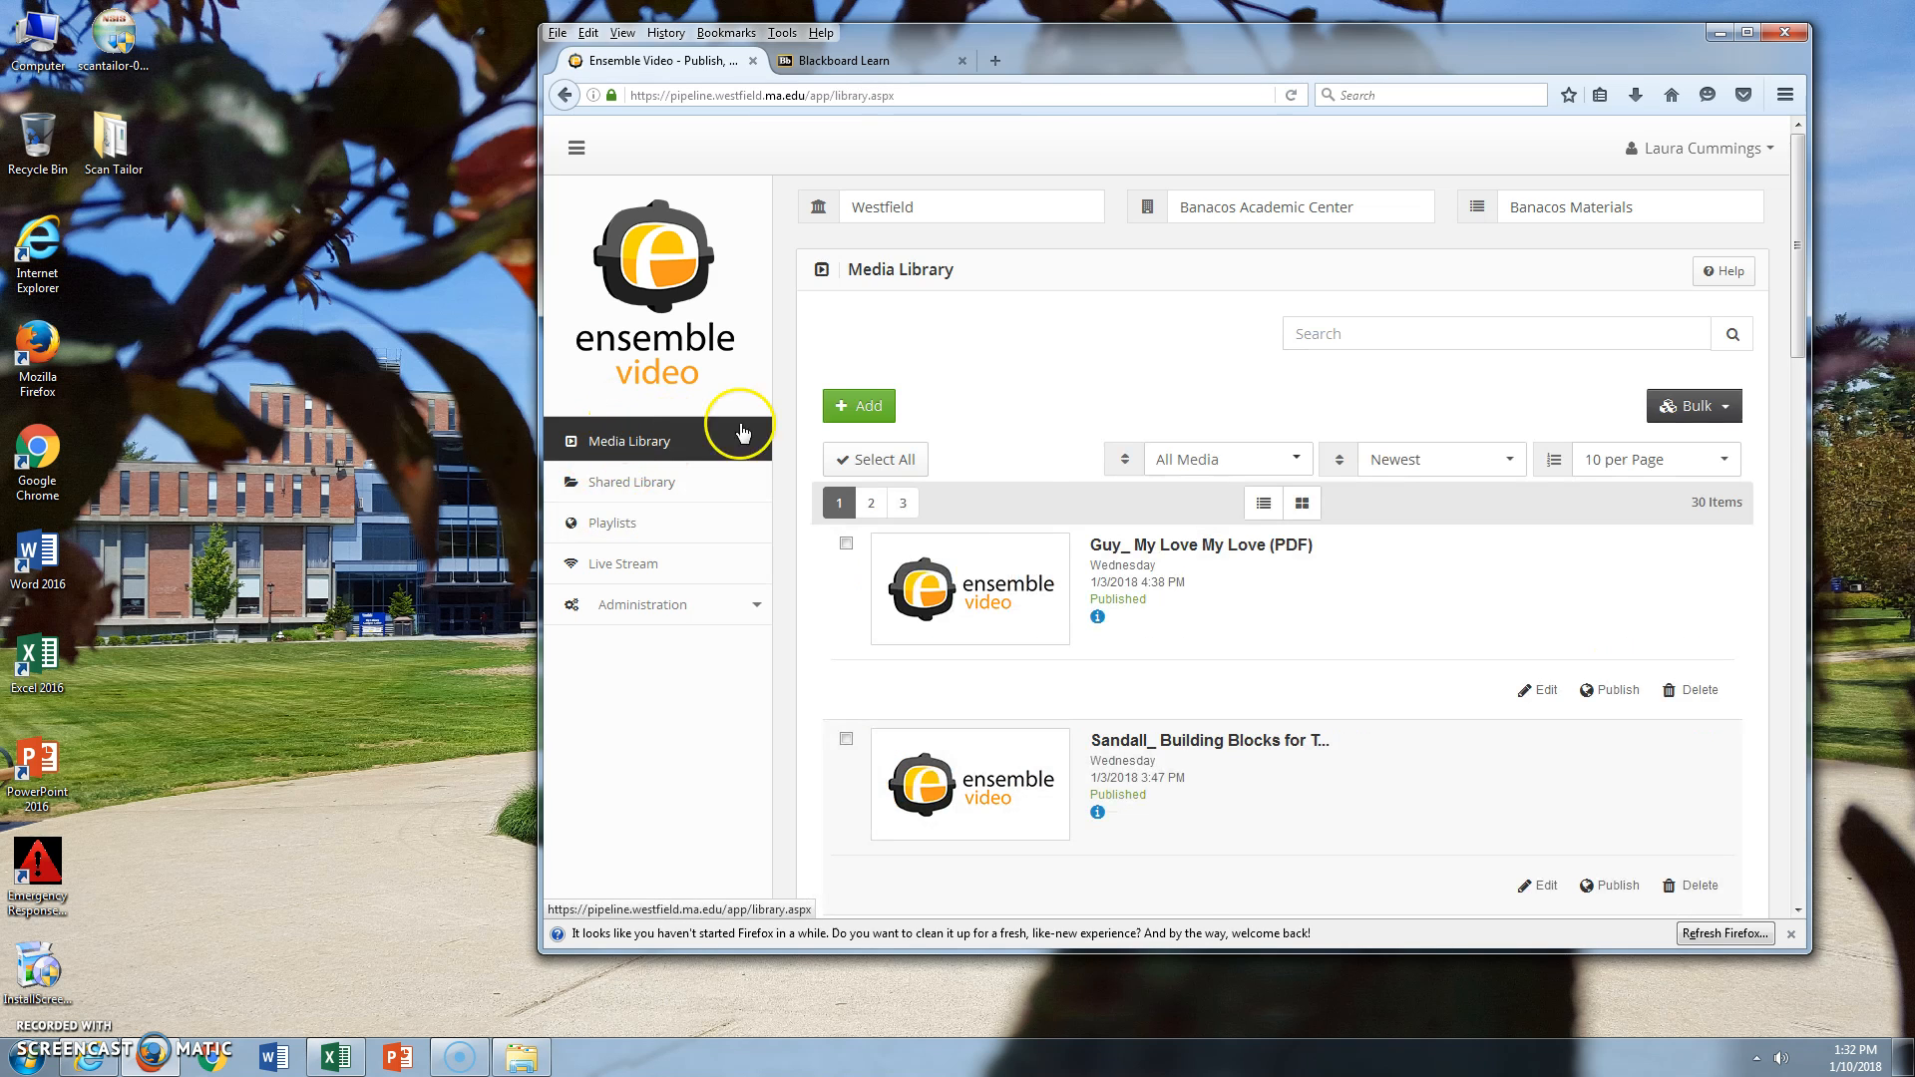
{"action": "left_click", "coordinate": [868, 409]}
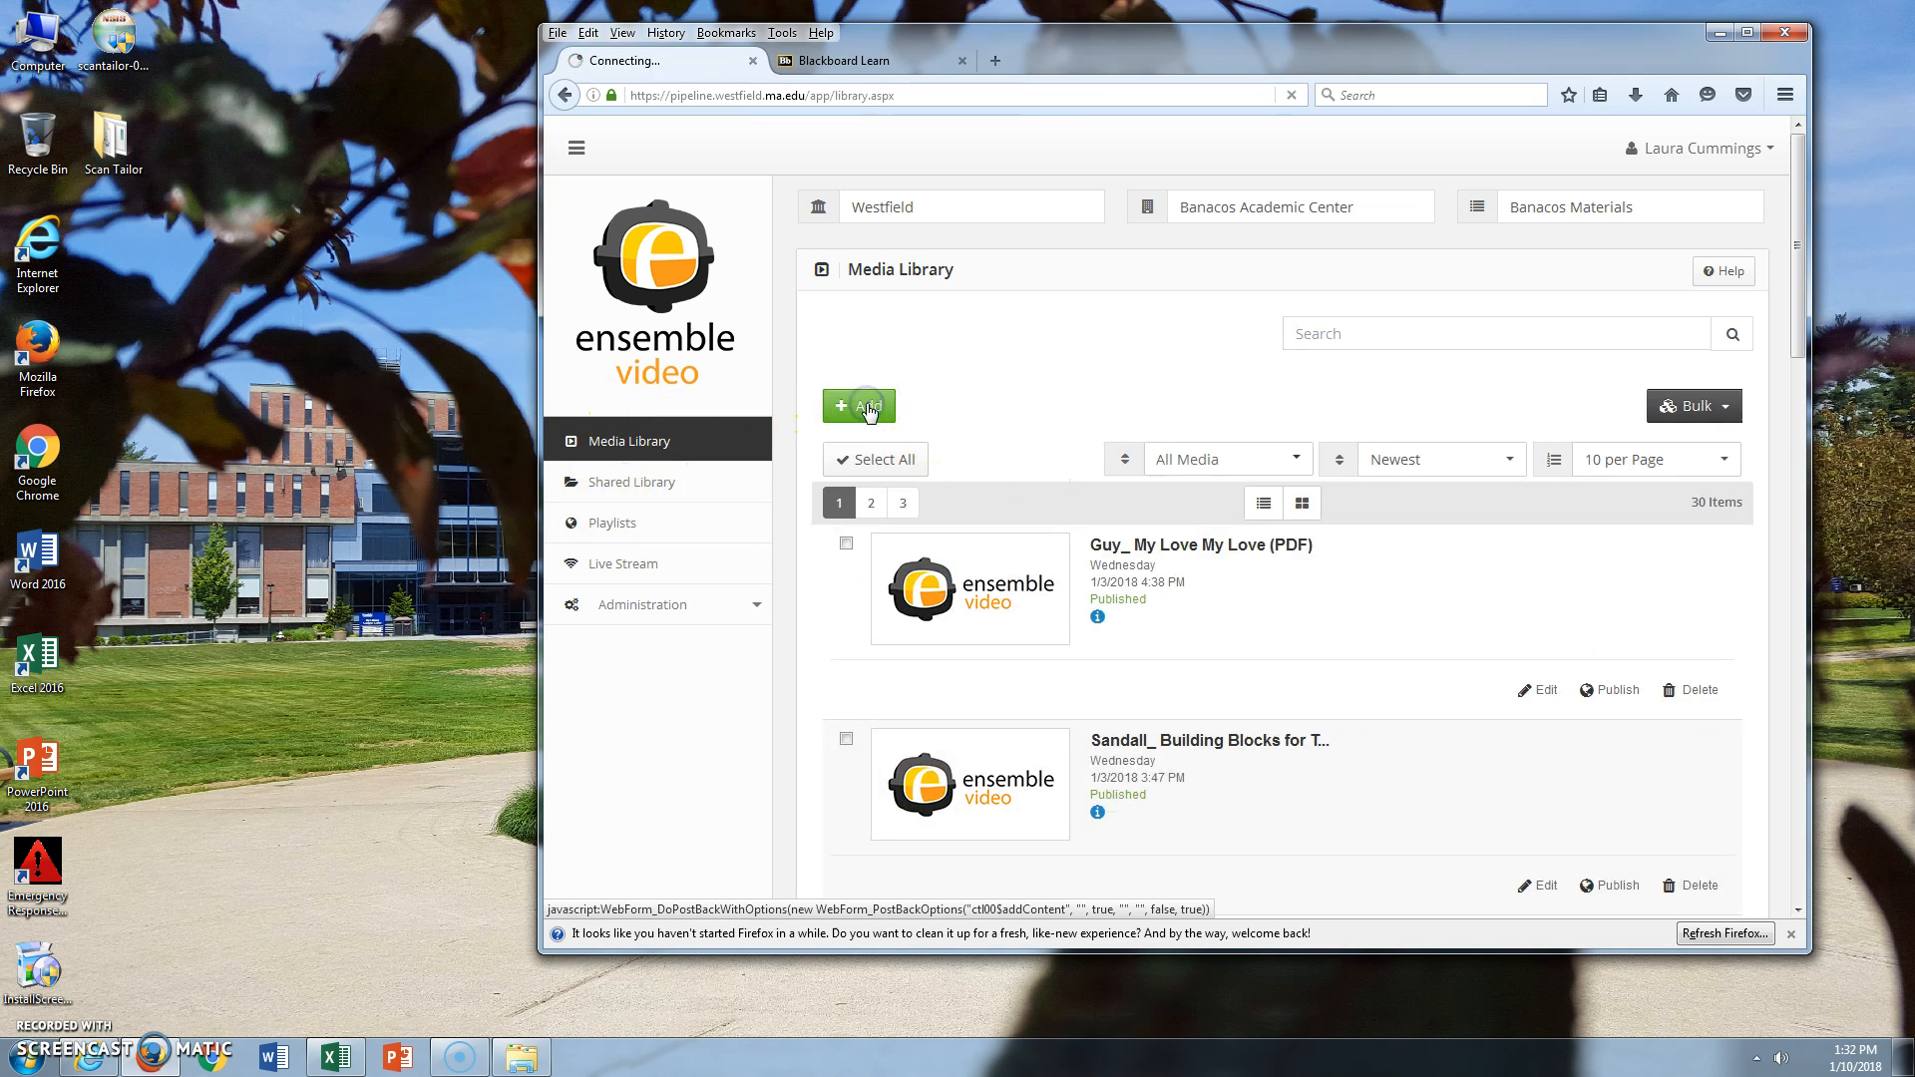
{"action": "left_click", "coordinate": [920, 445]}
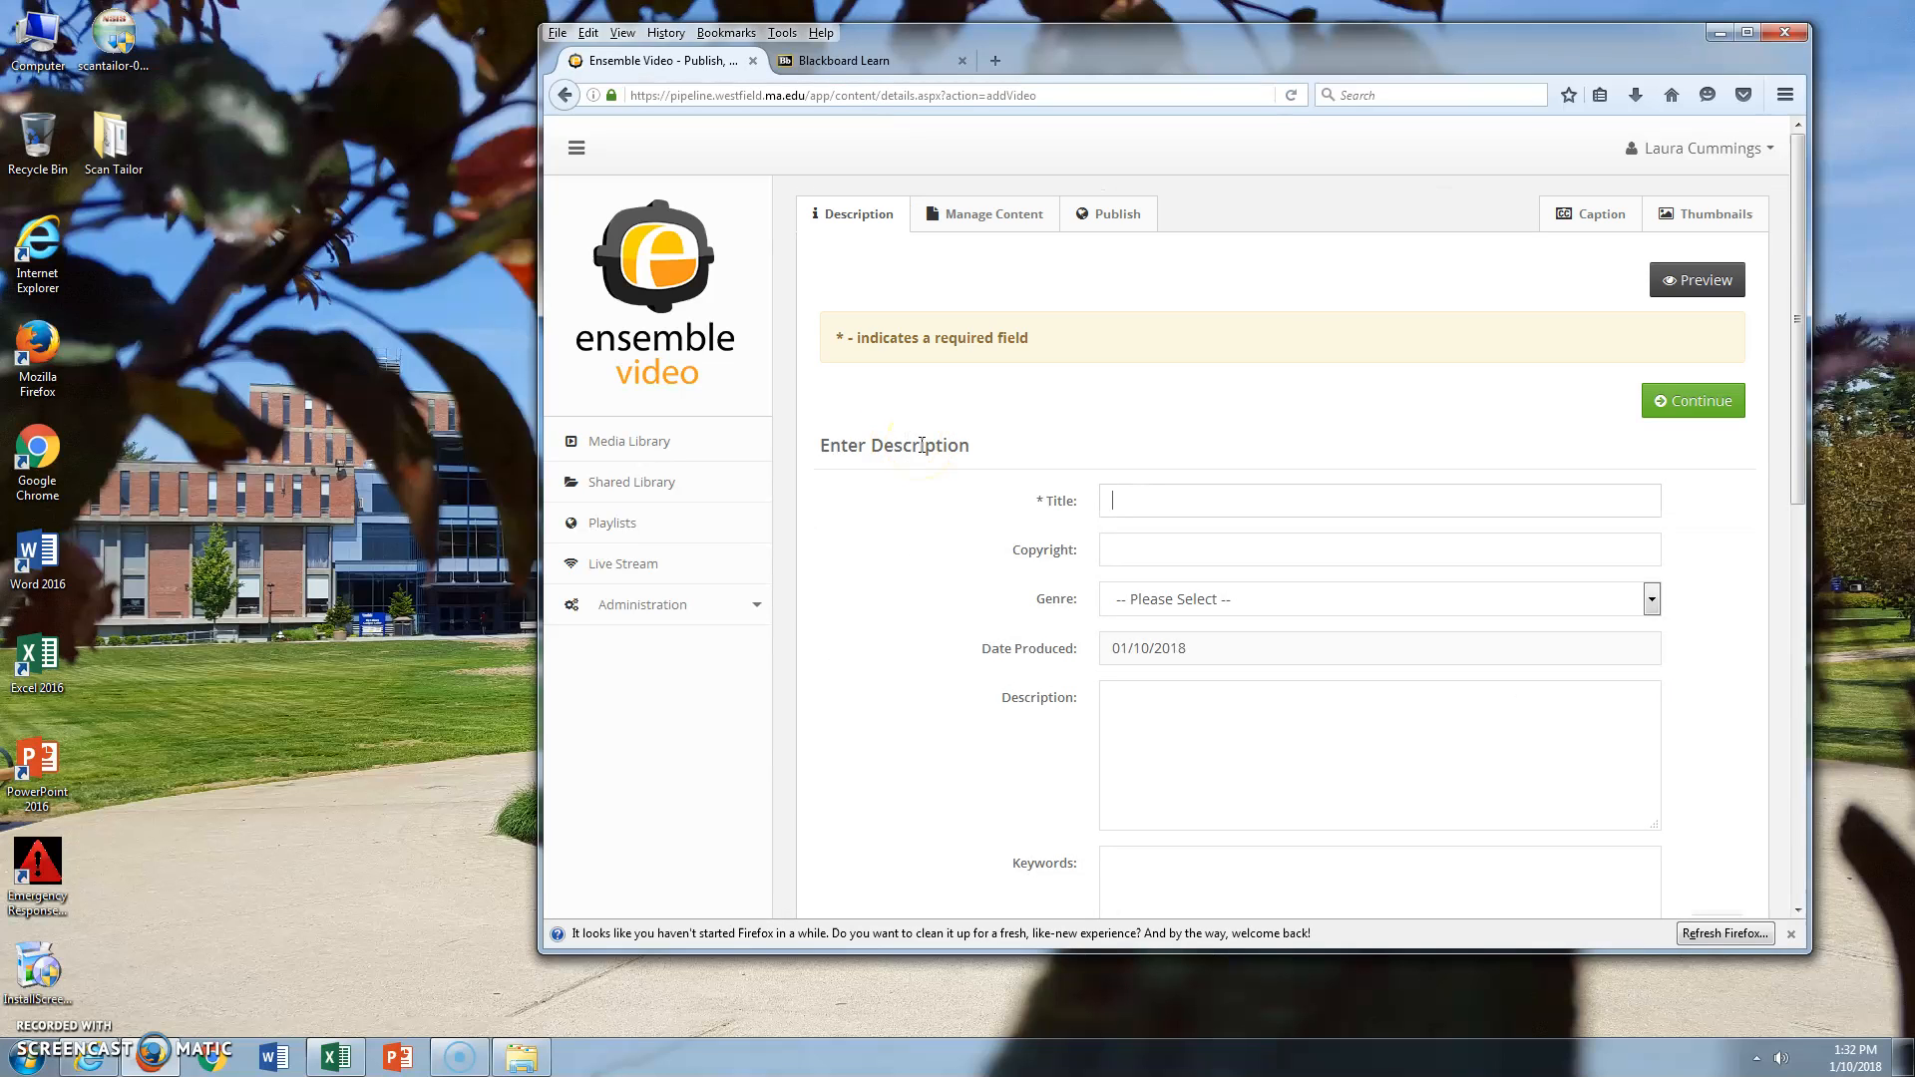
{"action": "type", "text": "Openstax_ Biology (PDF)"}
{"action": "left_click", "coordinate": [922, 461]}
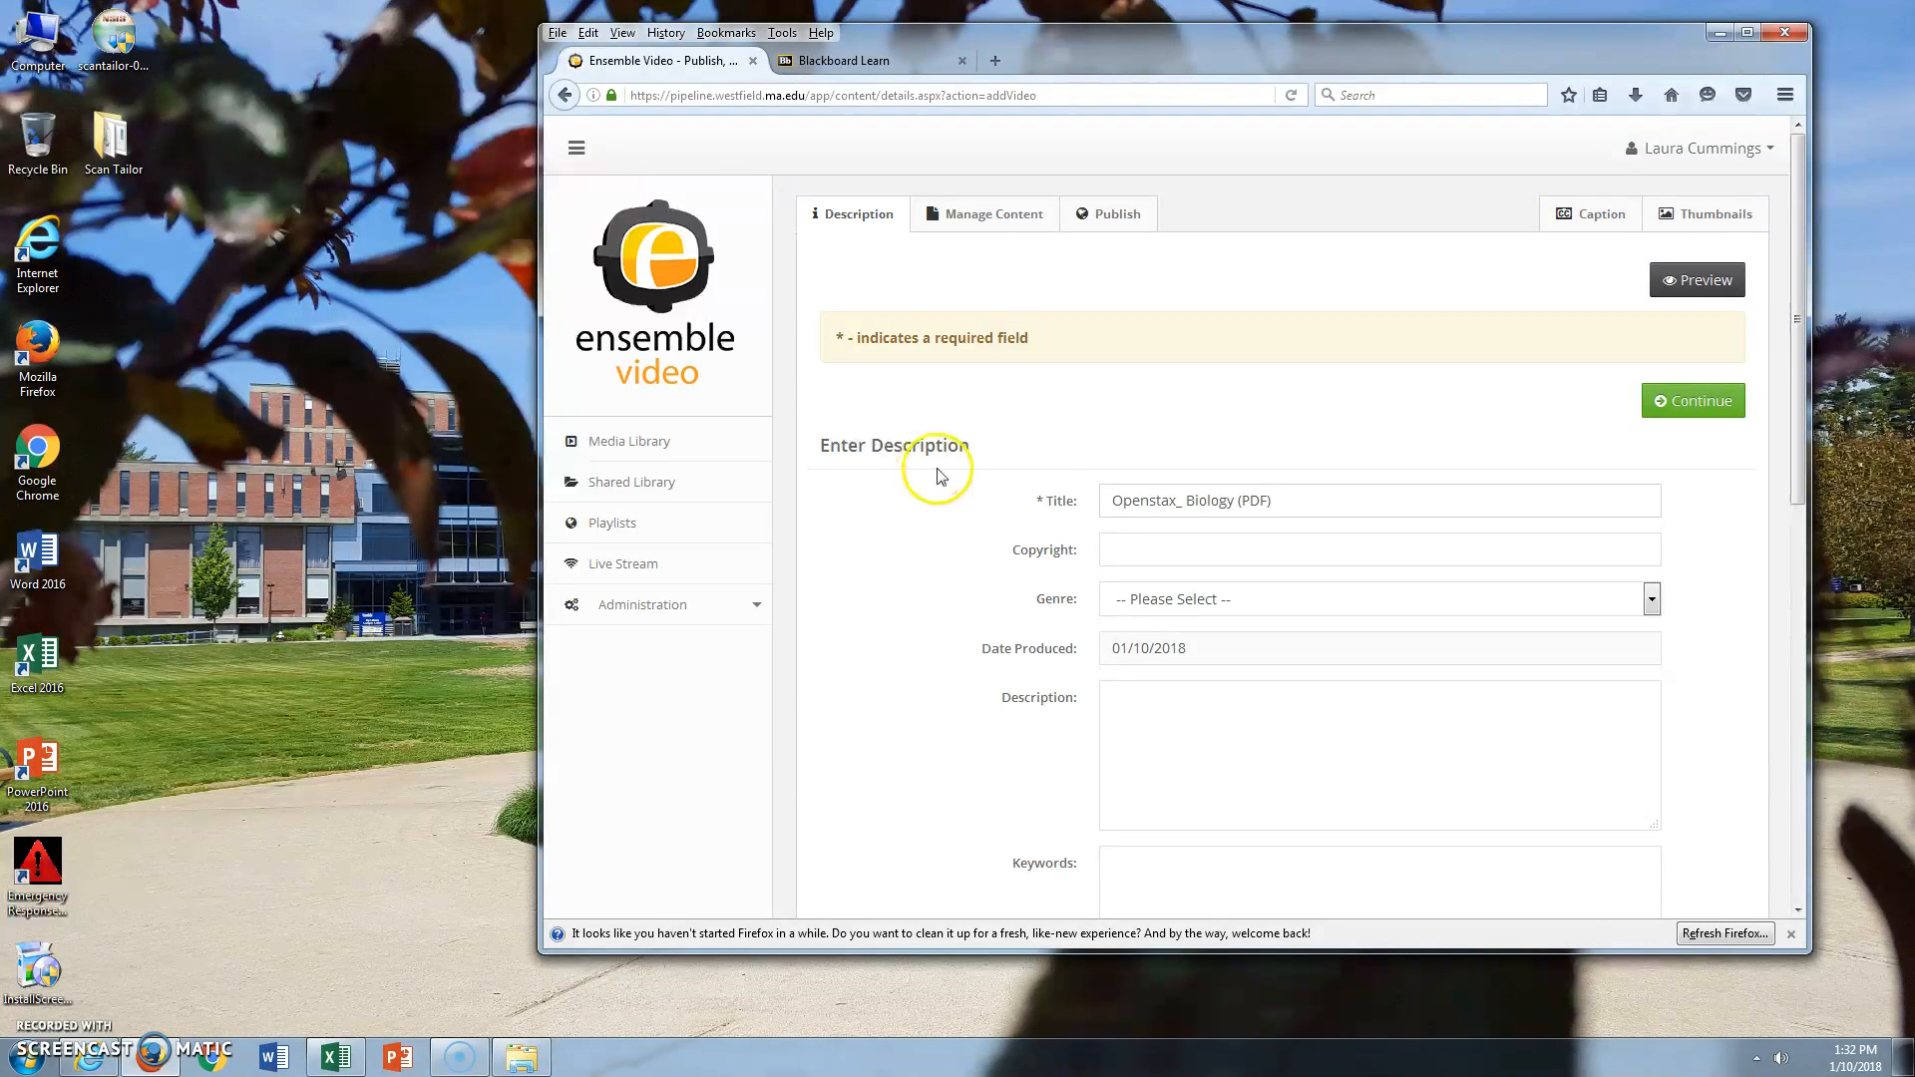
{"action": "scroll", "coordinate": [1466, 469], "scroll_direction": "down", "scroll_amount": 6}
{"action": "scroll", "coordinate": [1659, 628], "scroll_direction": "up", "scroll_amount": 8}
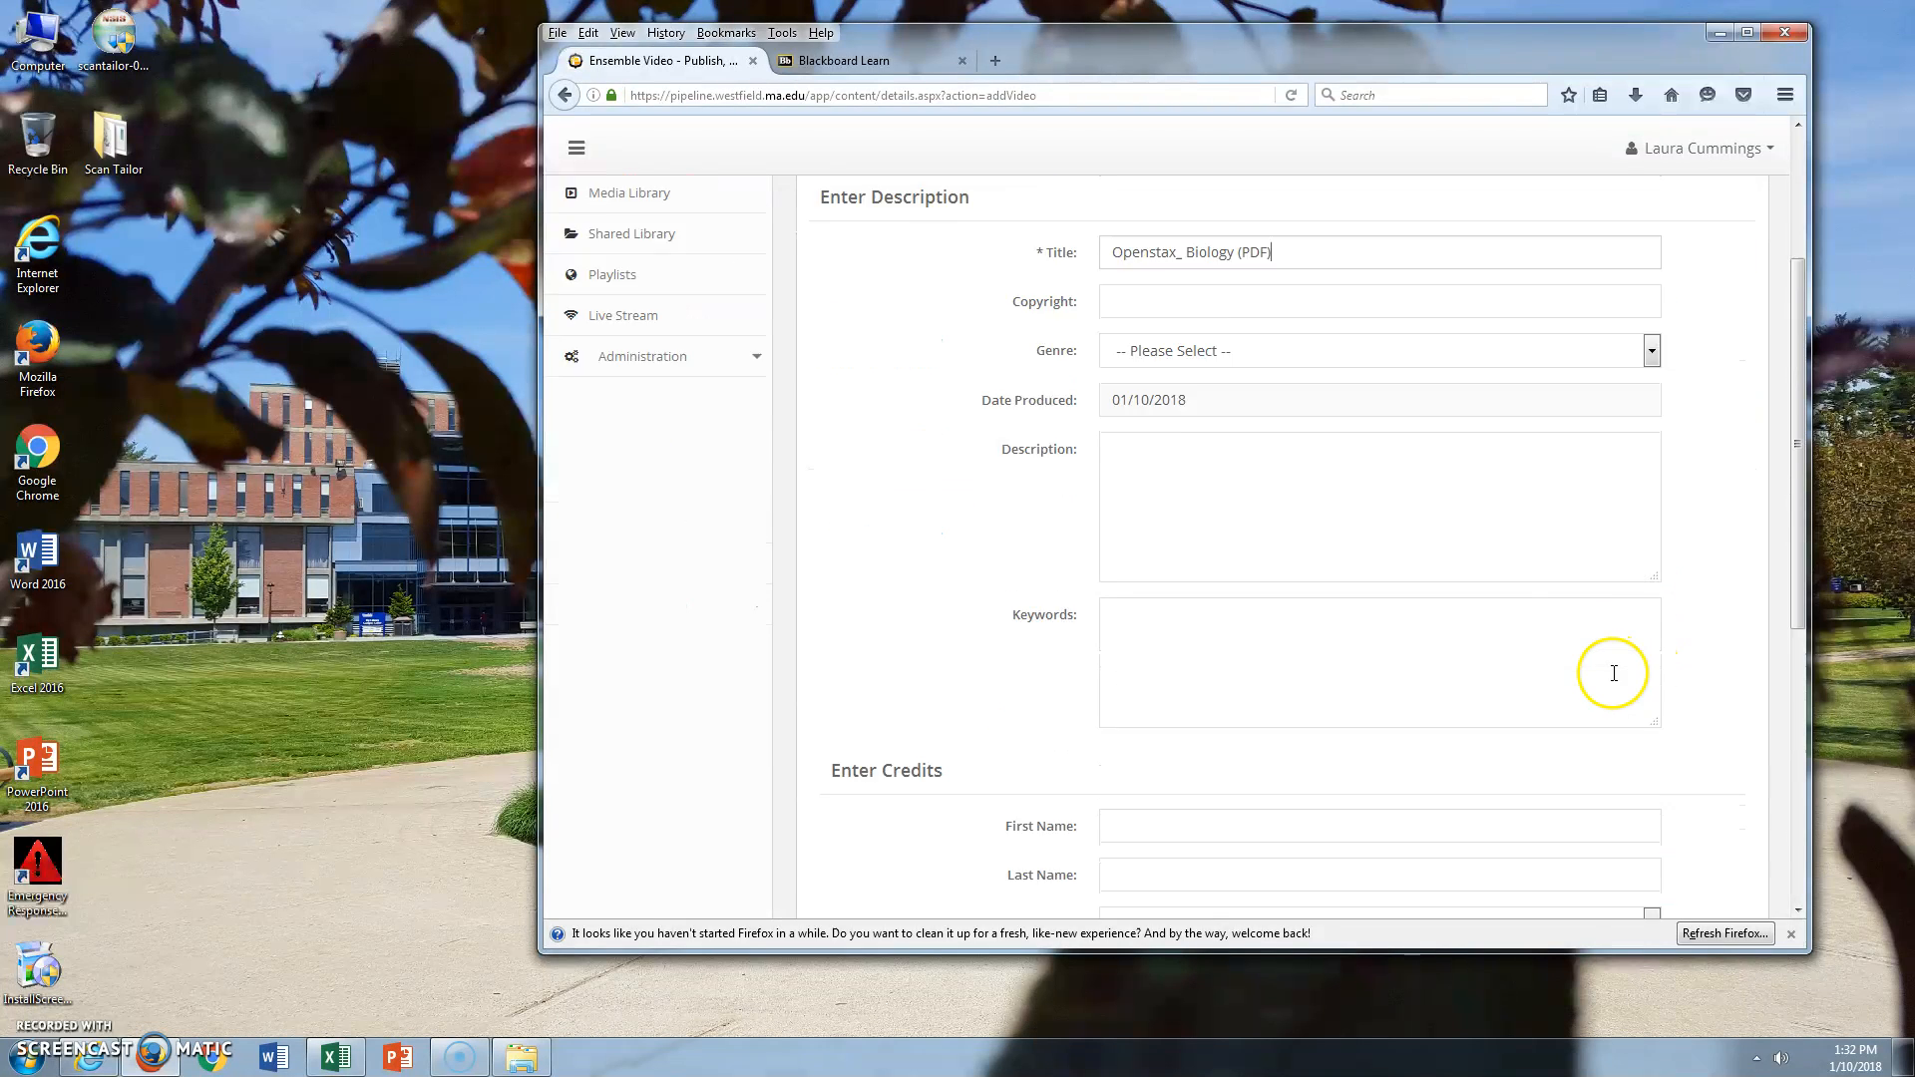
{"action": "scroll", "coordinate": [1440, 659], "scroll_direction": "down", "scroll_amount": 10}
{"action": "left_click", "coordinate": [1693, 742]}
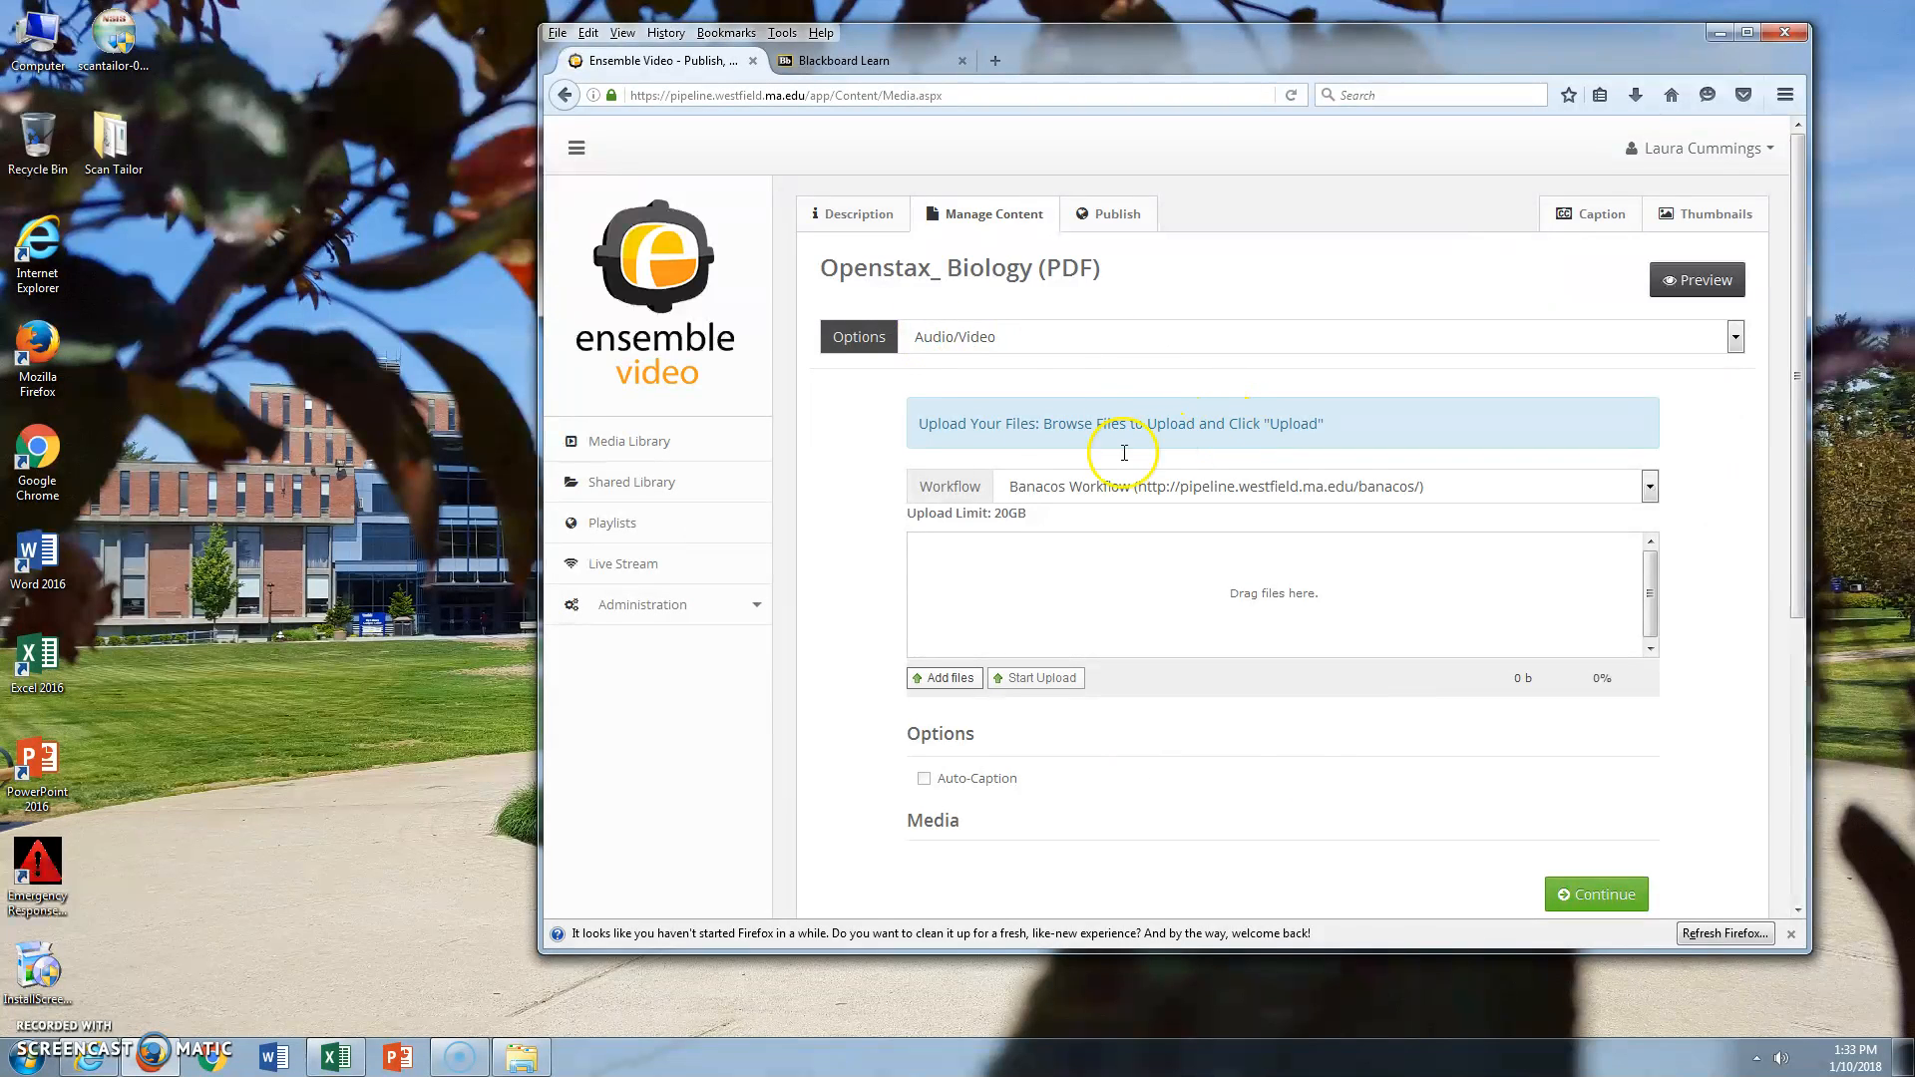
Set the content type to Attachments and start adding a file from the E-TEXTS folder on the ws_tasks drive
{"action": "left_click", "coordinate": [982, 345]}
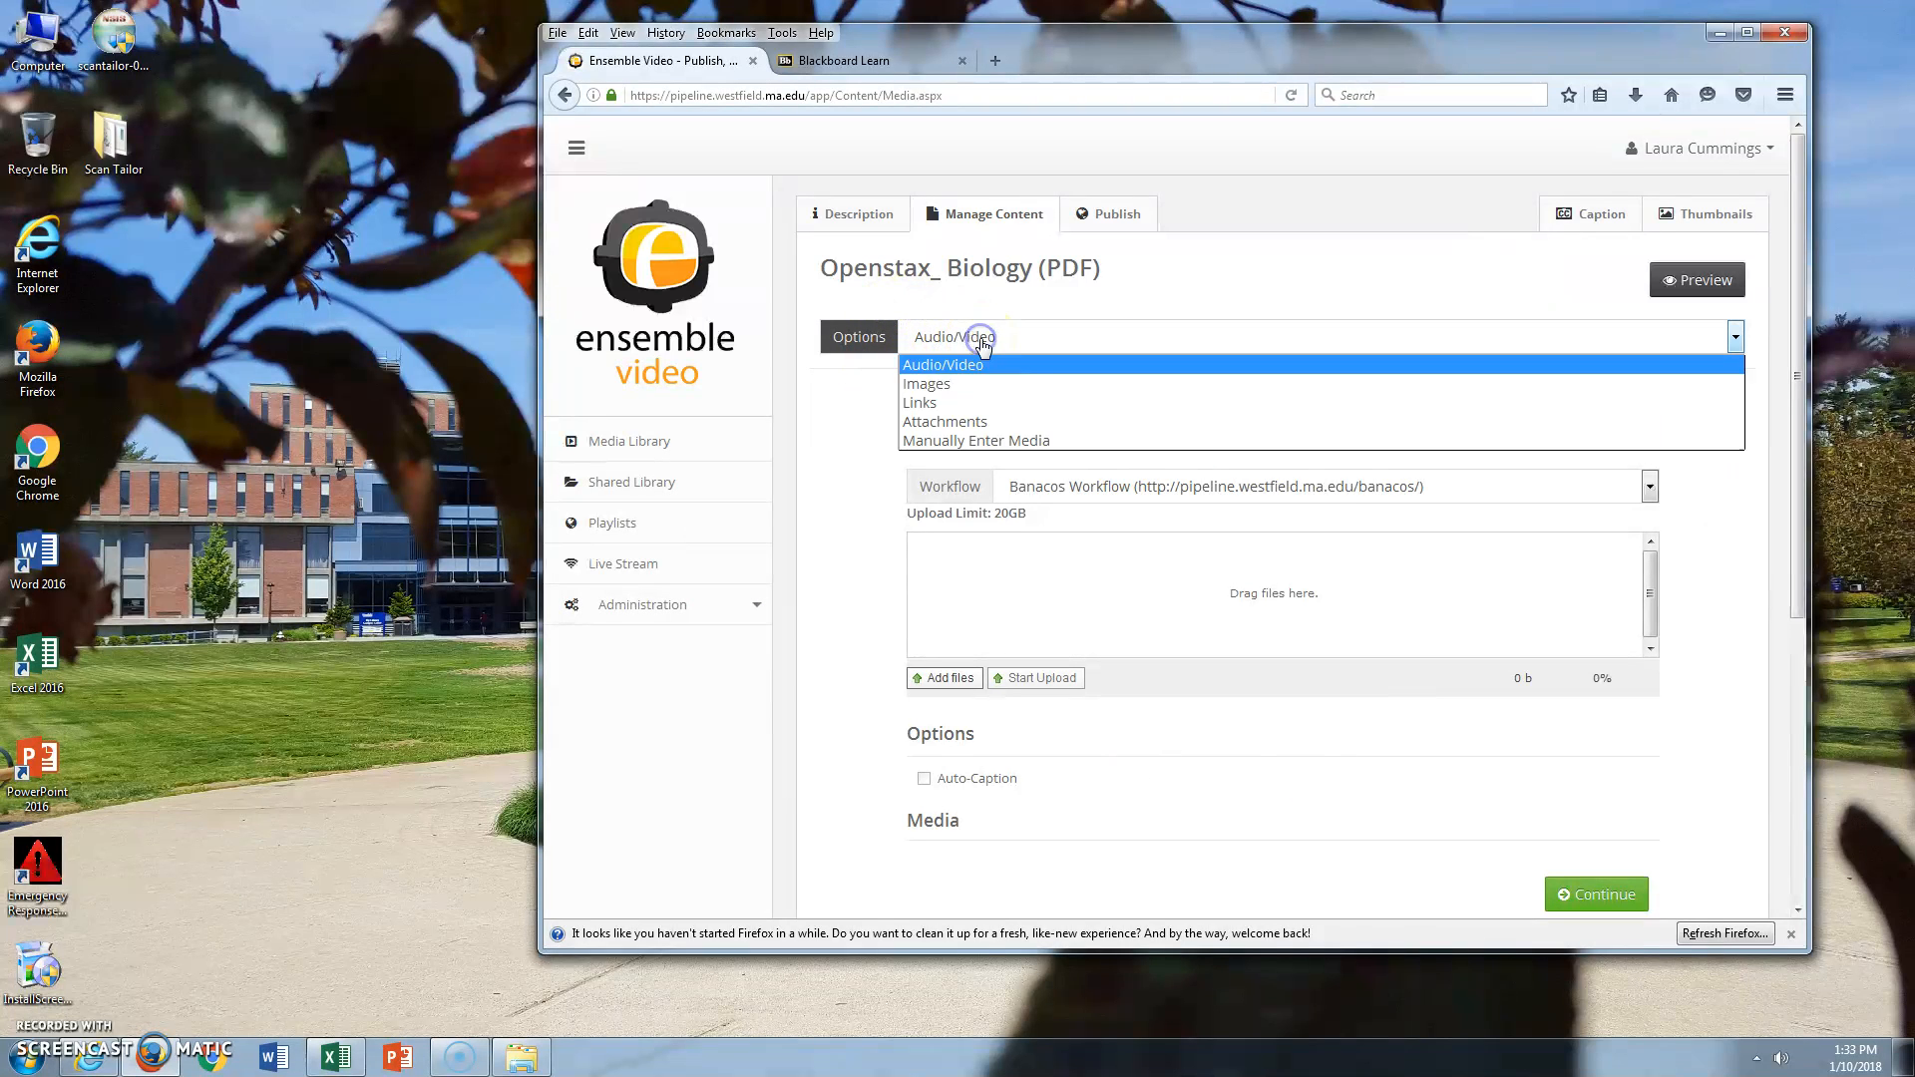
{"action": "left_click", "coordinate": [953, 423]}
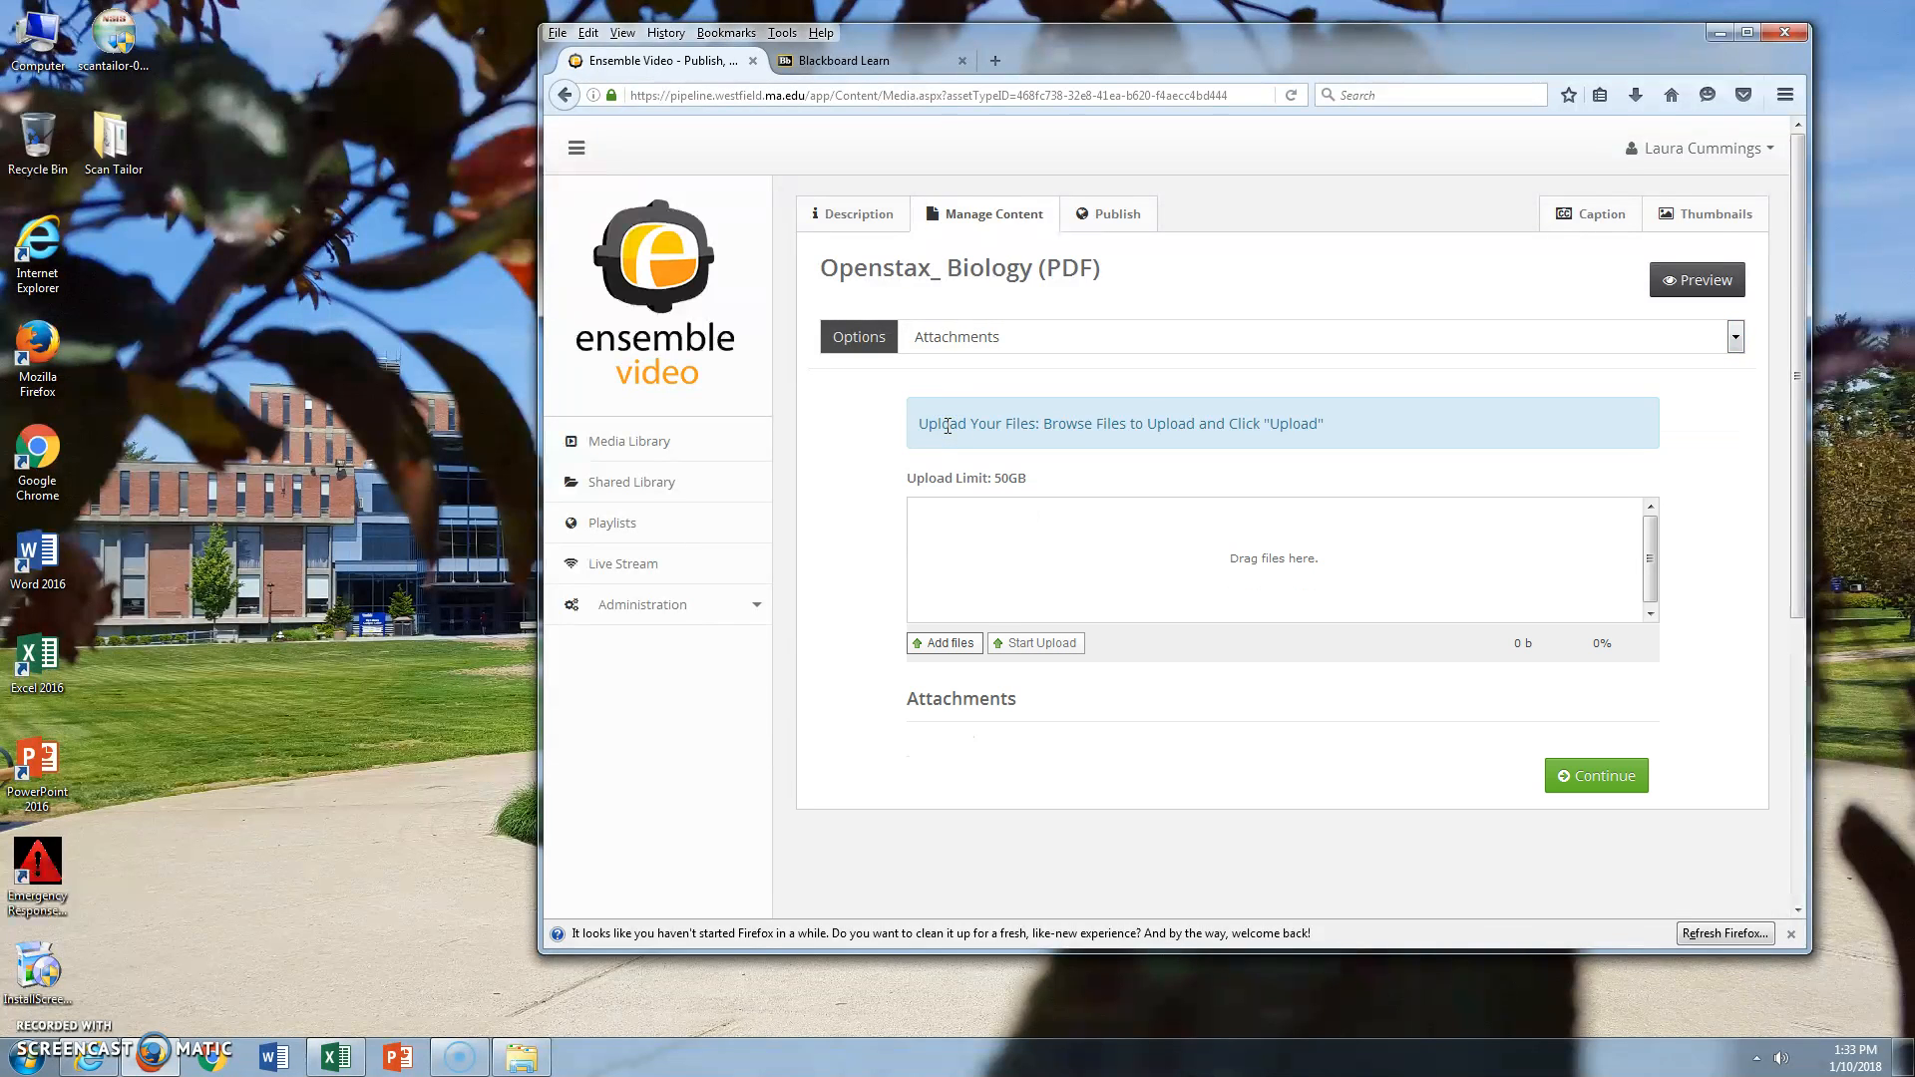
{"action": "left_click", "coordinate": [954, 645]}
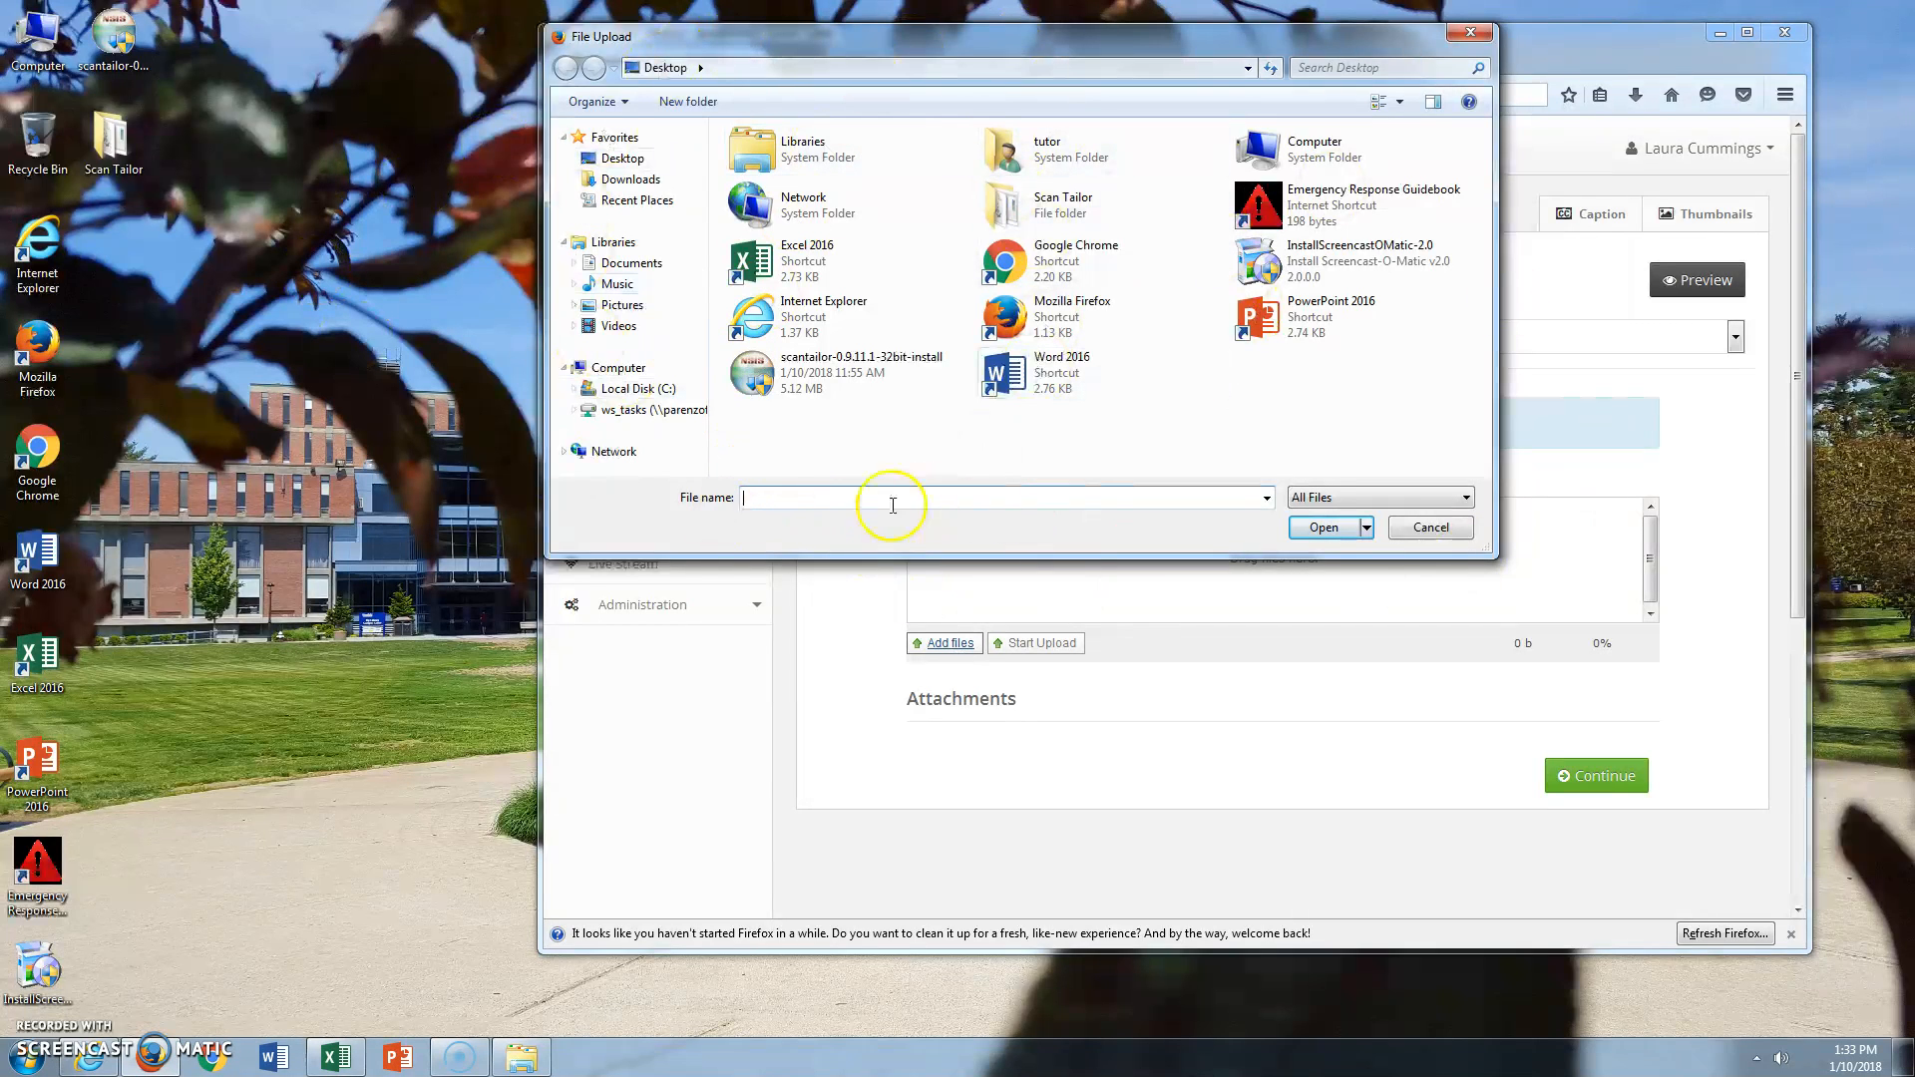
{"action": "left_click", "coordinate": [624, 410]}
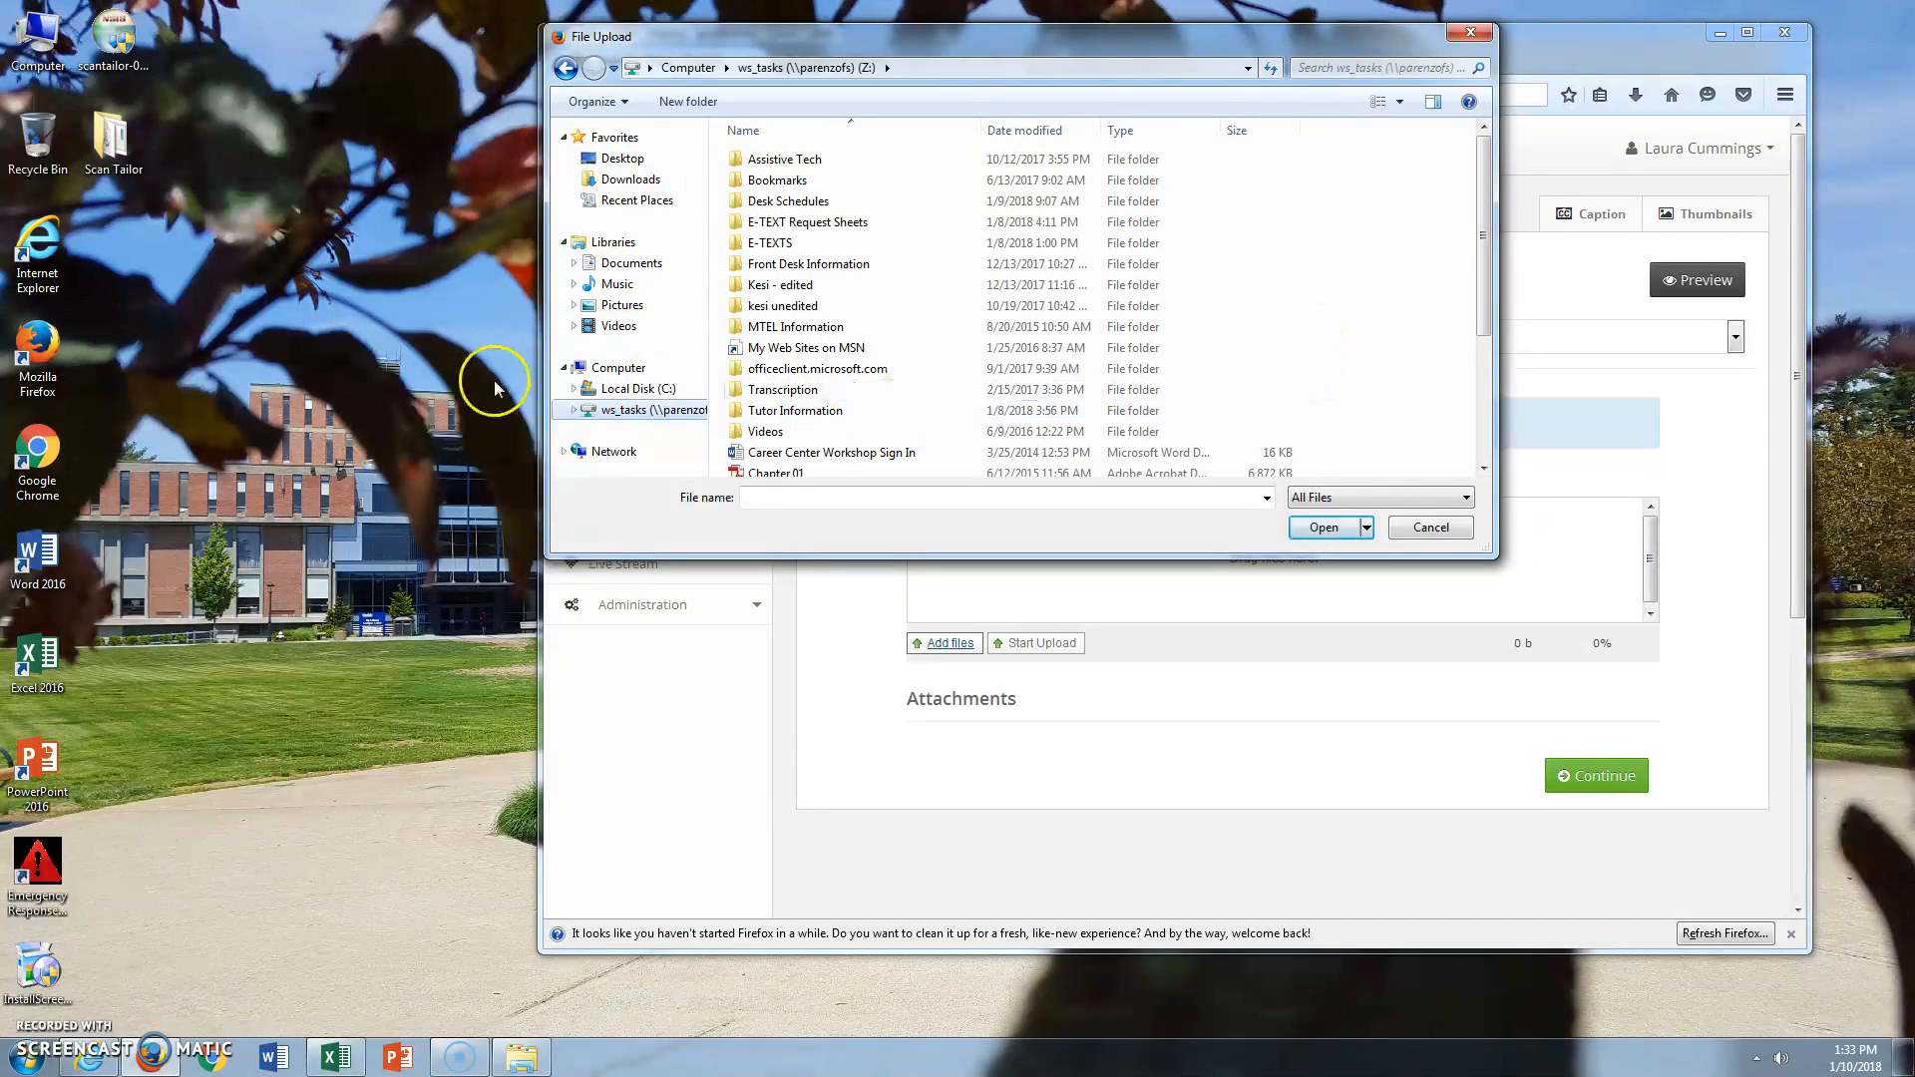
{"action": "double_click", "coordinate": [783, 242]}
Find the OpenStax_Biology folder within E-TEXTS, choose its compressed pdf file and upload it as the attachment
{"action": "left_click", "coordinate": [1352, 62]}
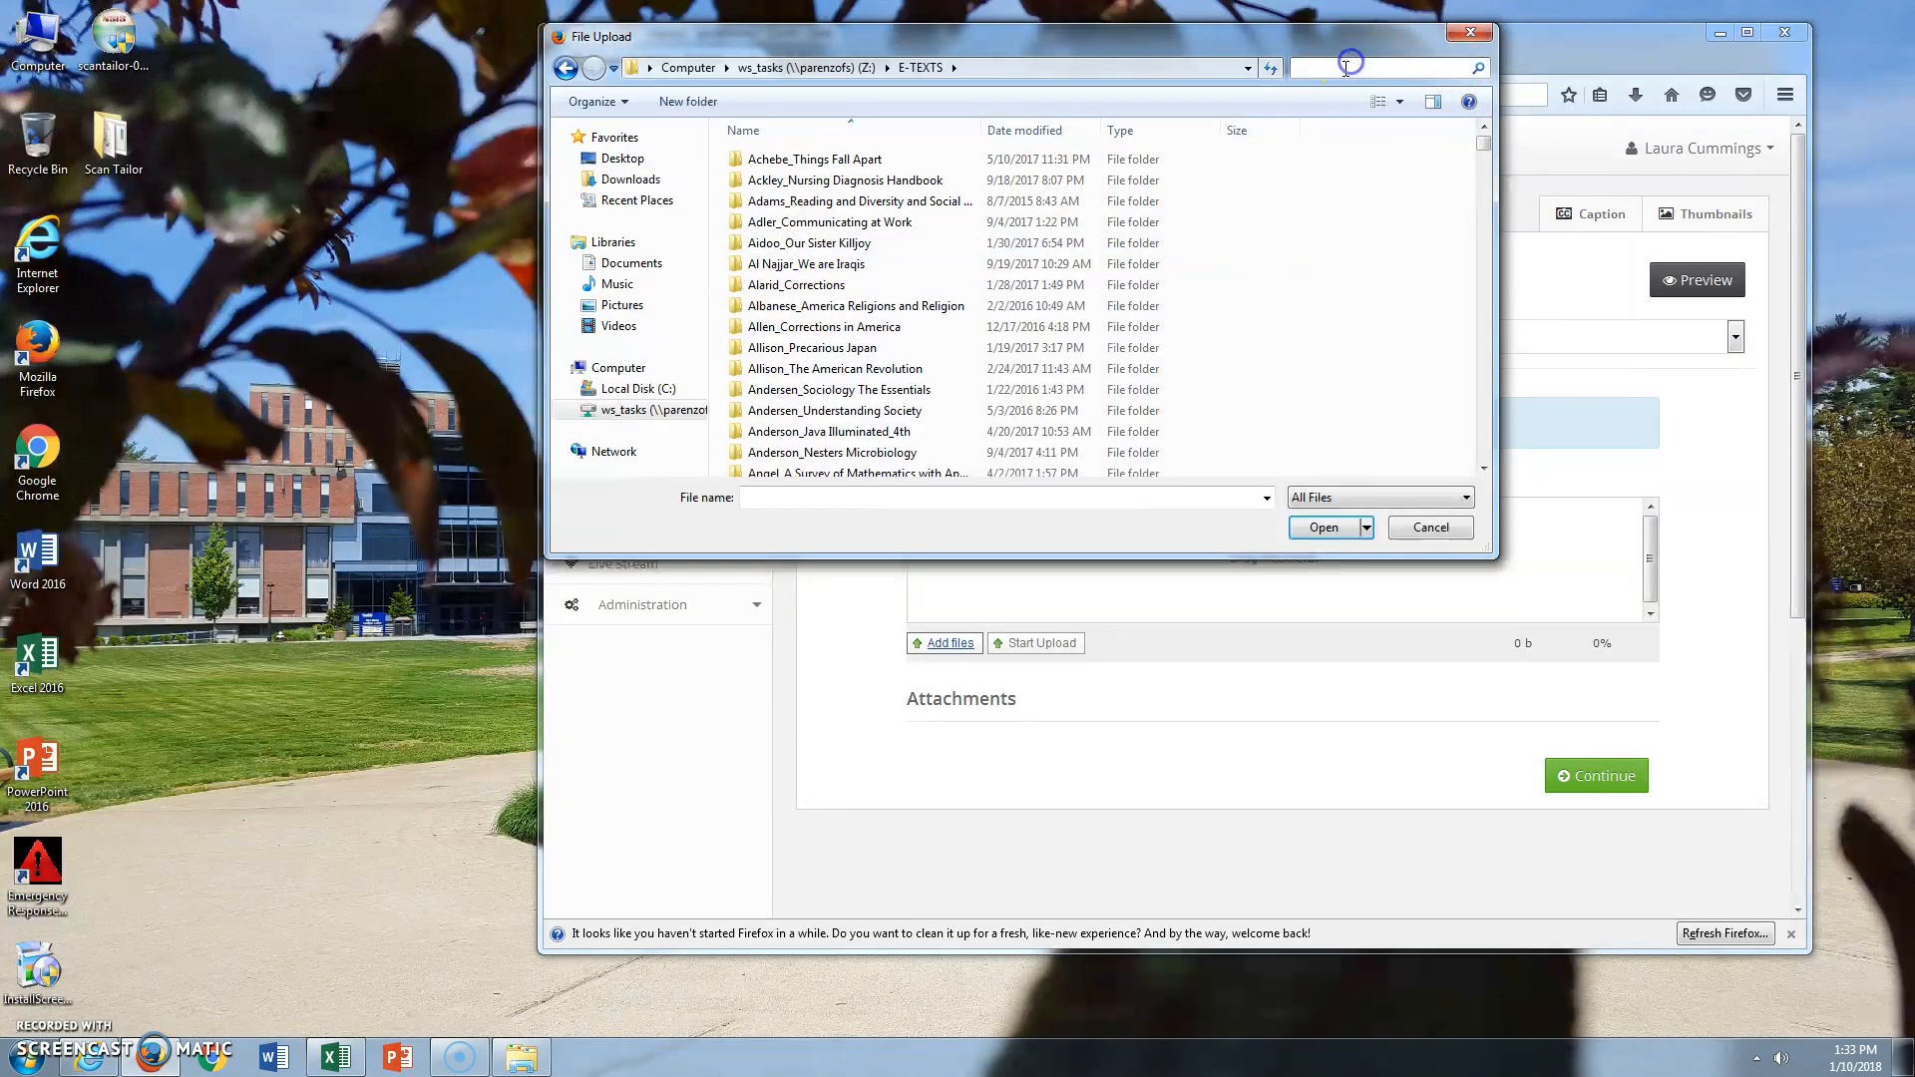
{"action": "left_click", "coordinate": [1328, 91]}
{"action": "double_click", "coordinate": [870, 143]}
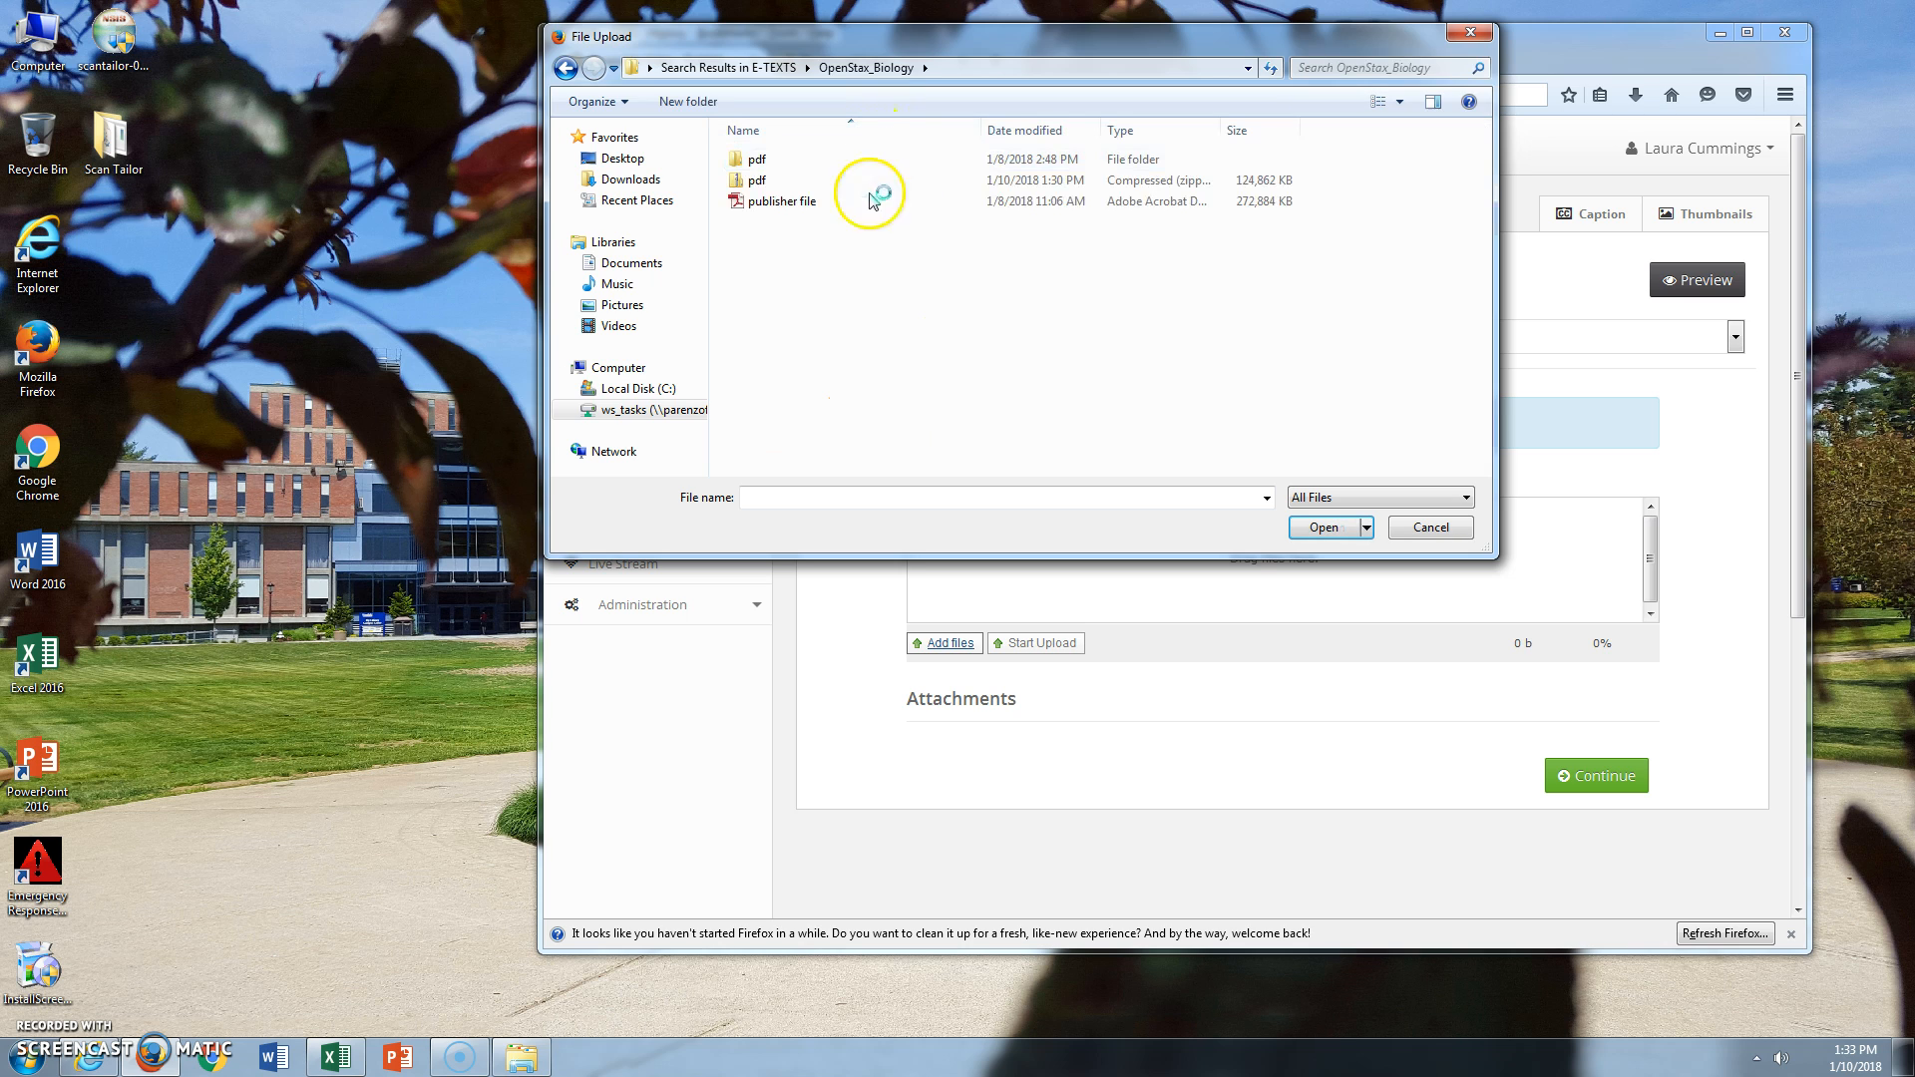
{"action": "left_click", "coordinate": [895, 187]}
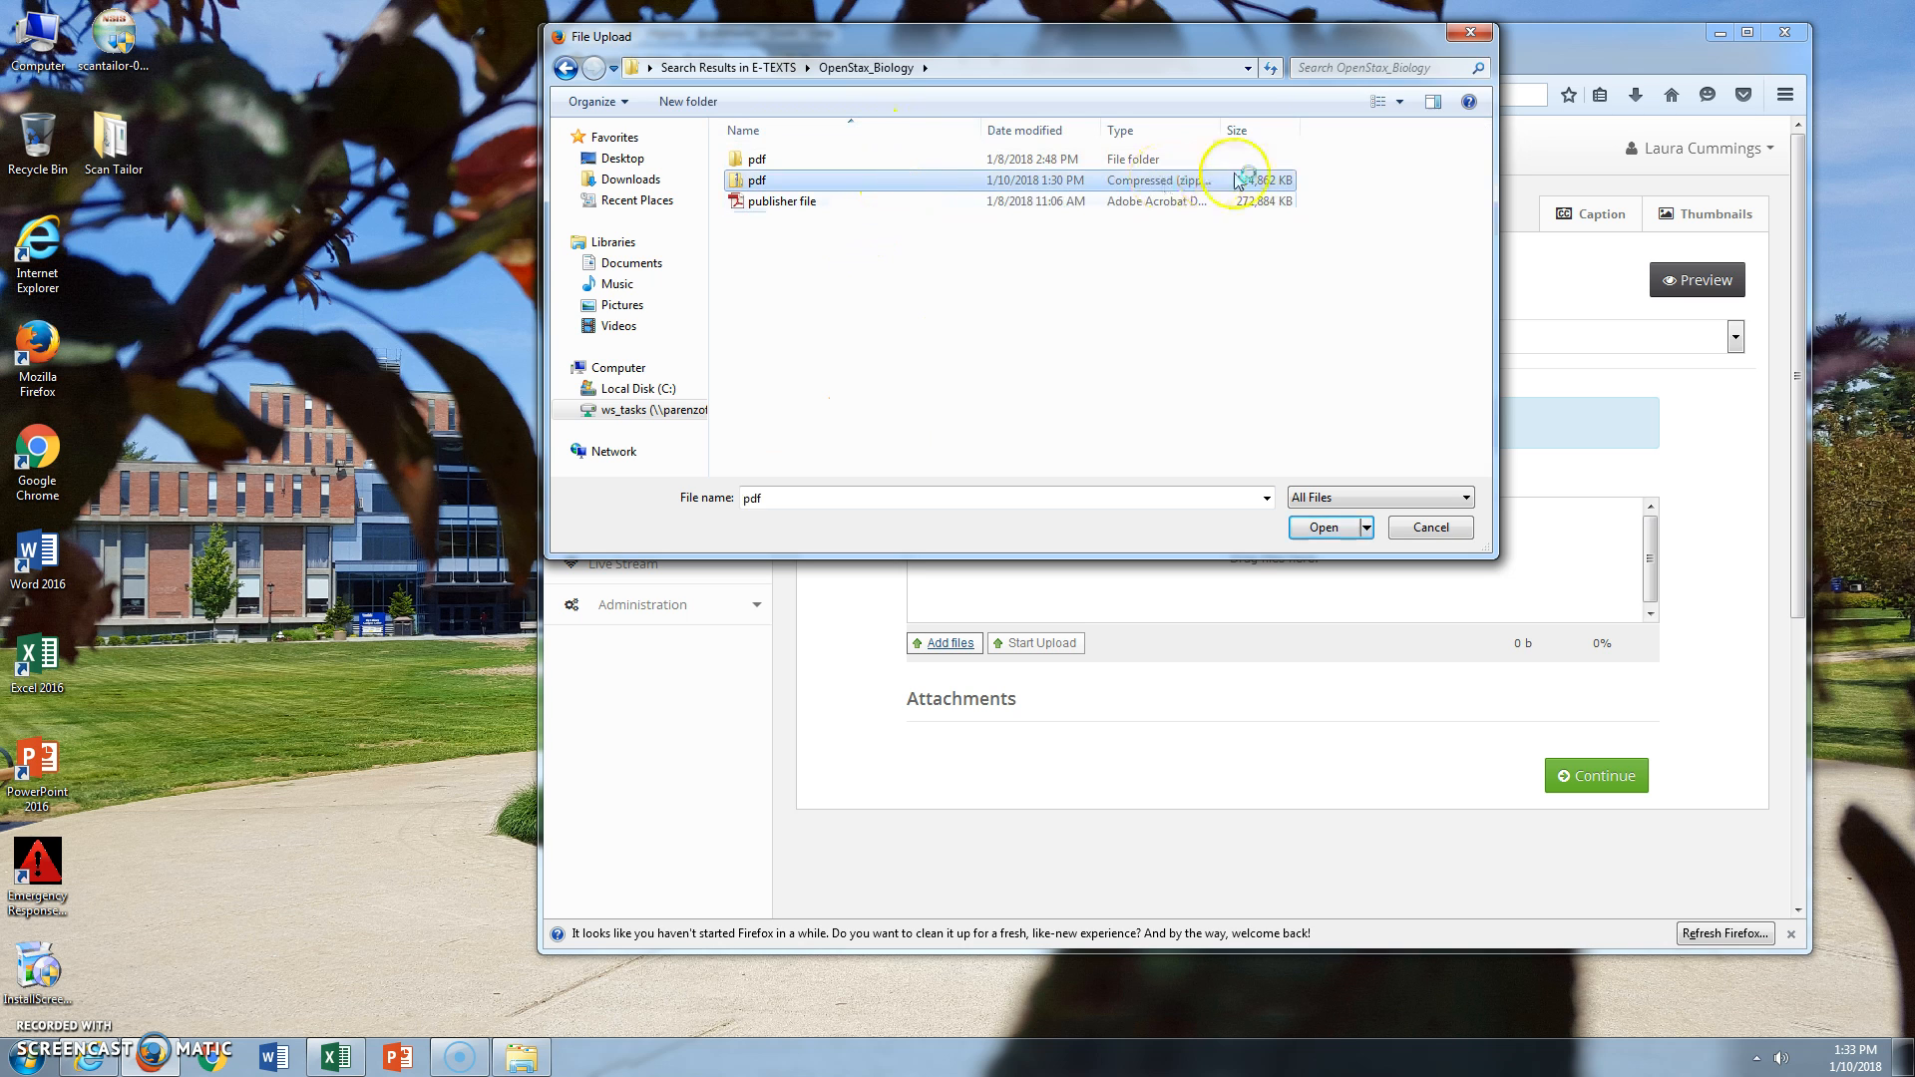
{"action": "left_click", "coordinate": [1316, 529]}
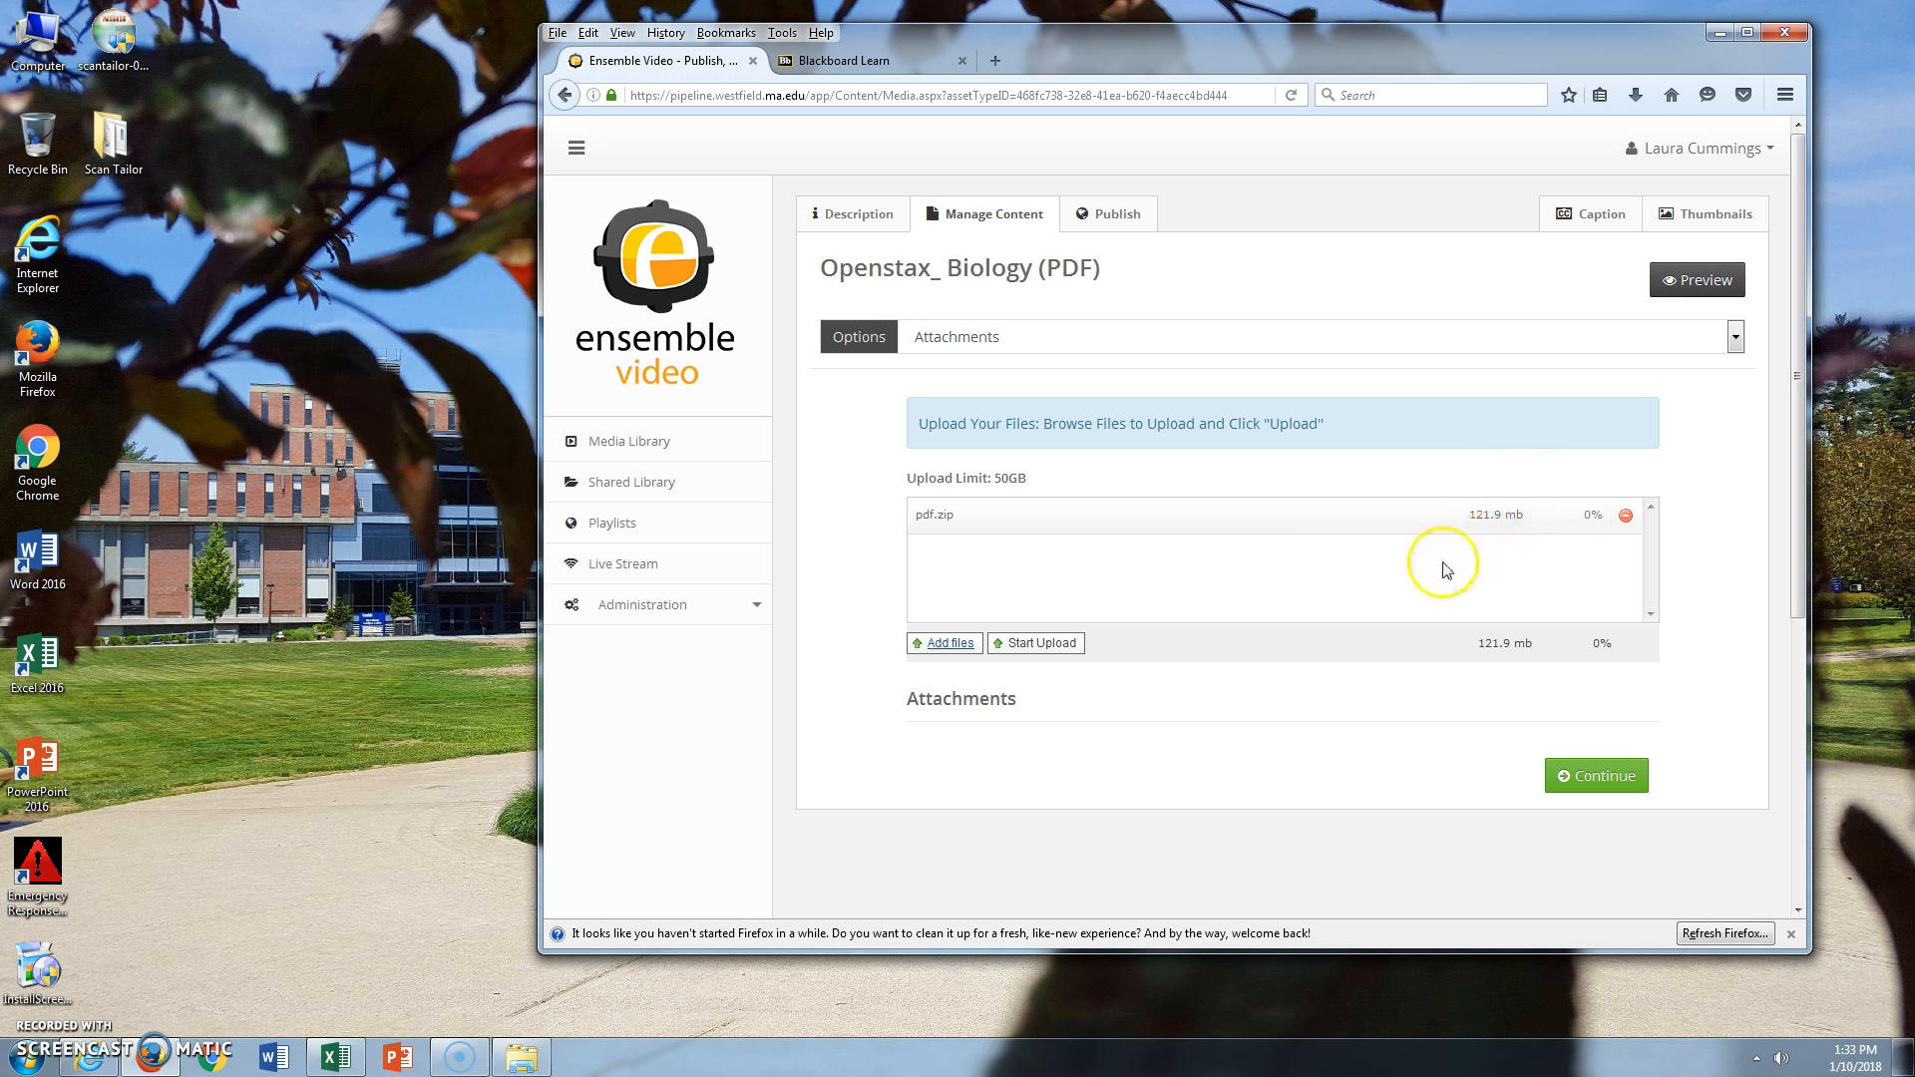
{"action": "left_click", "coordinate": [1027, 642]}
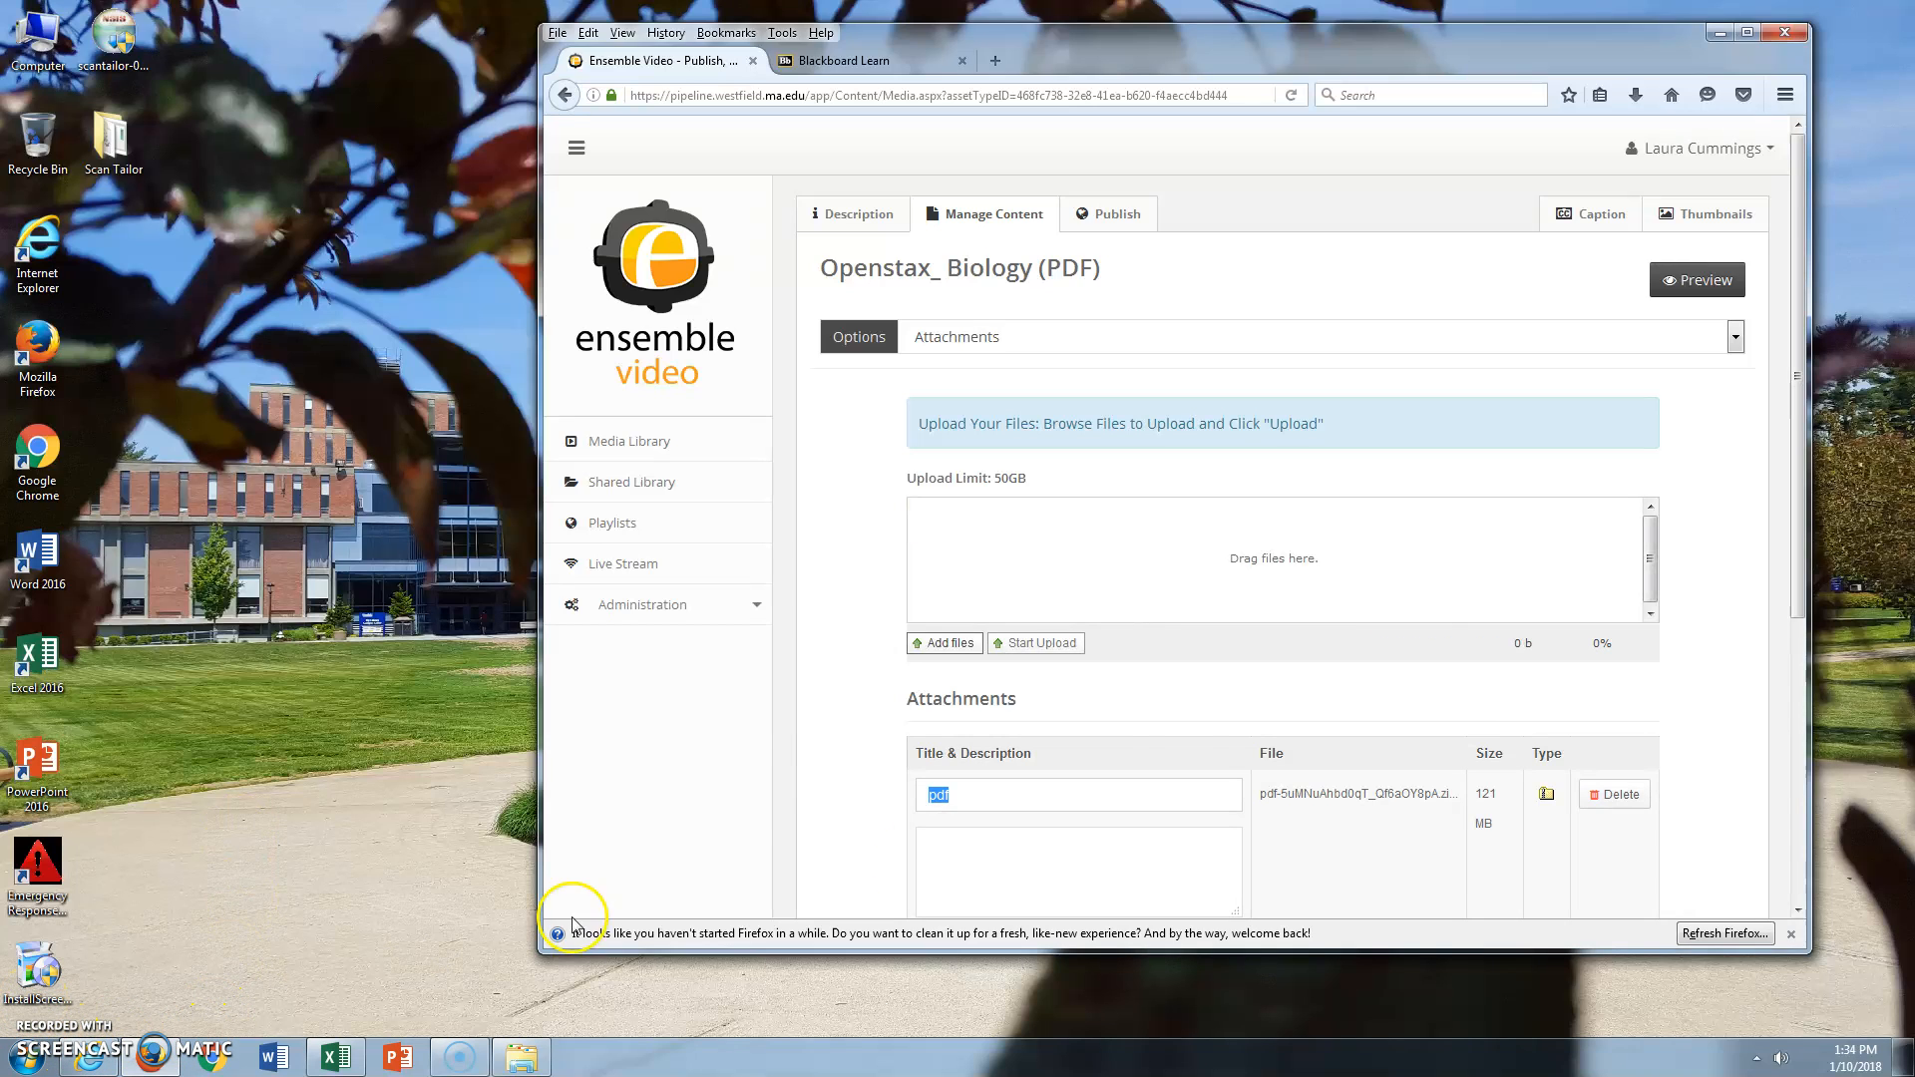
Title the uploaded attachment "Openstax_ Biology (PDF)" without a description and continue to publishing
{"action": "scroll", "coordinate": [1227, 676], "scroll_direction": "down", "scroll_amount": 3}
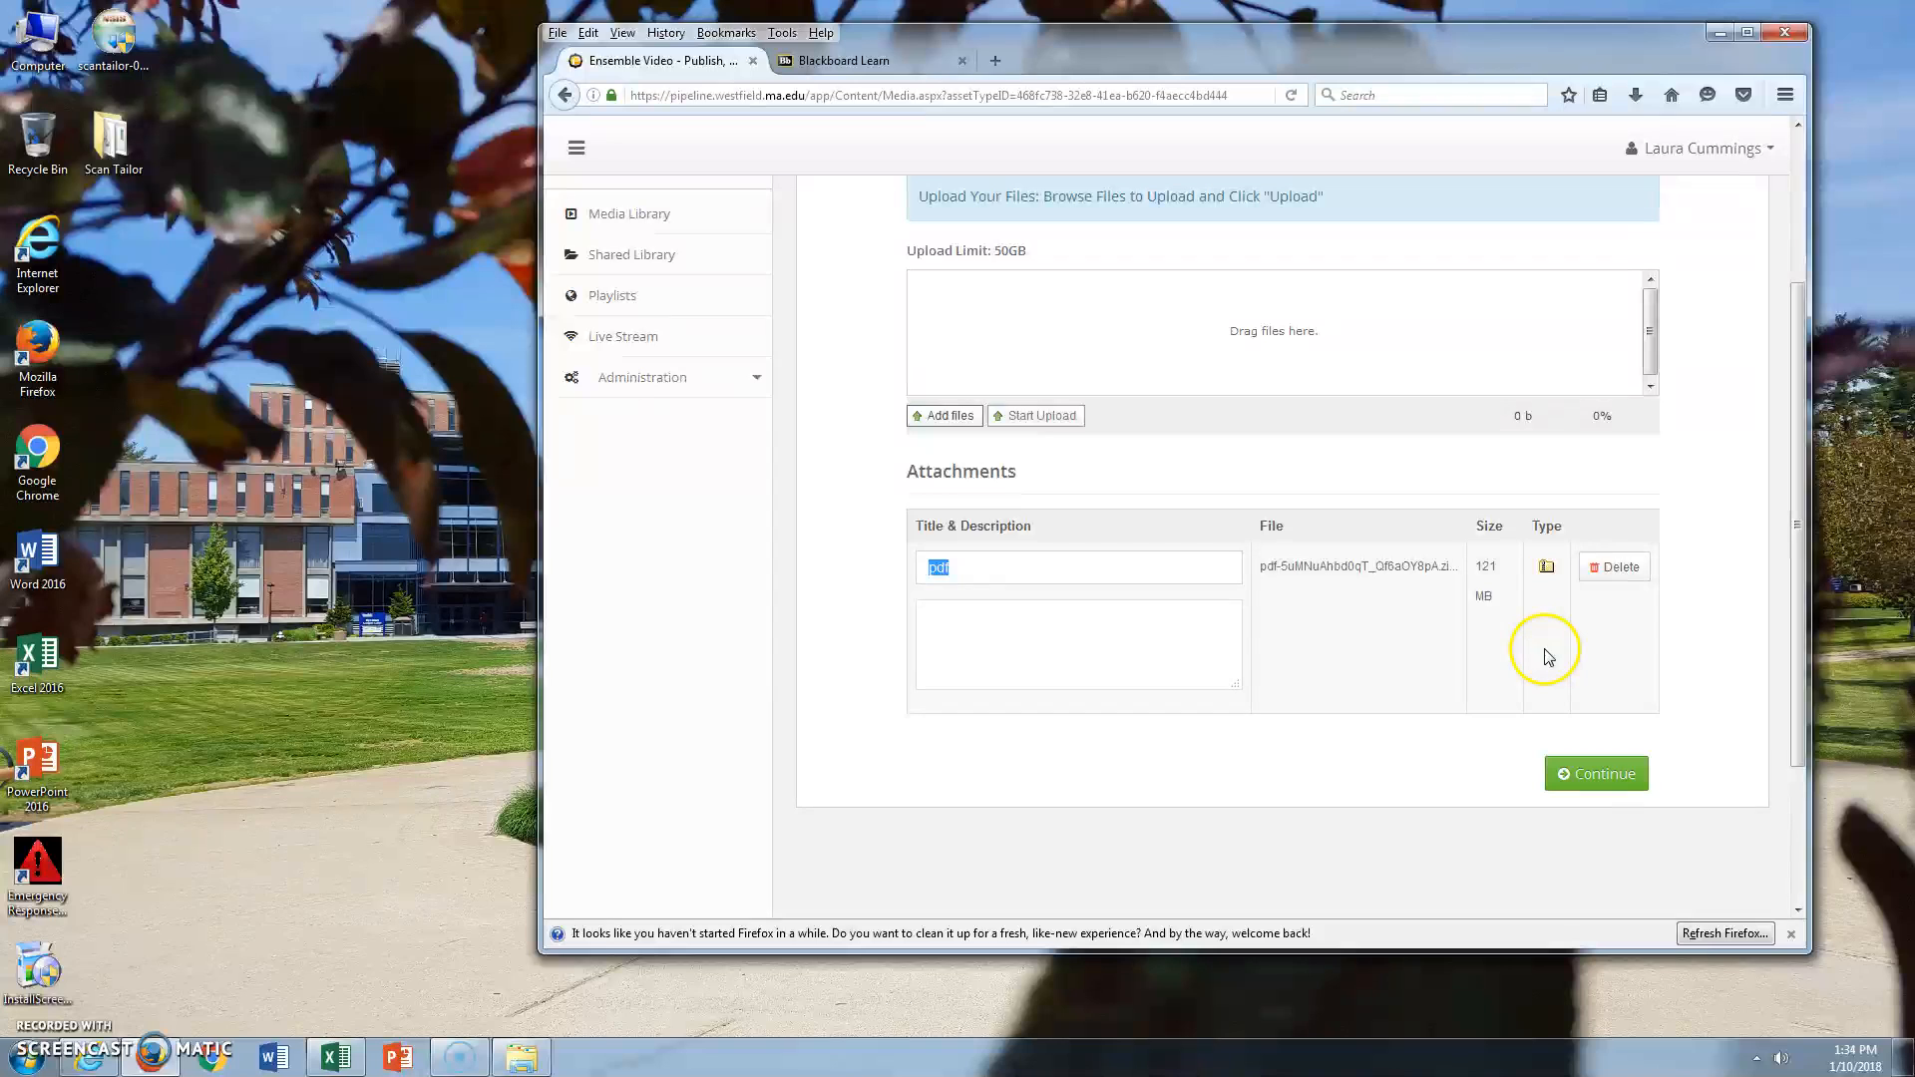
{"action": "key", "text": "BackSpace"}
{"action": "type", "text": "Openstax "}
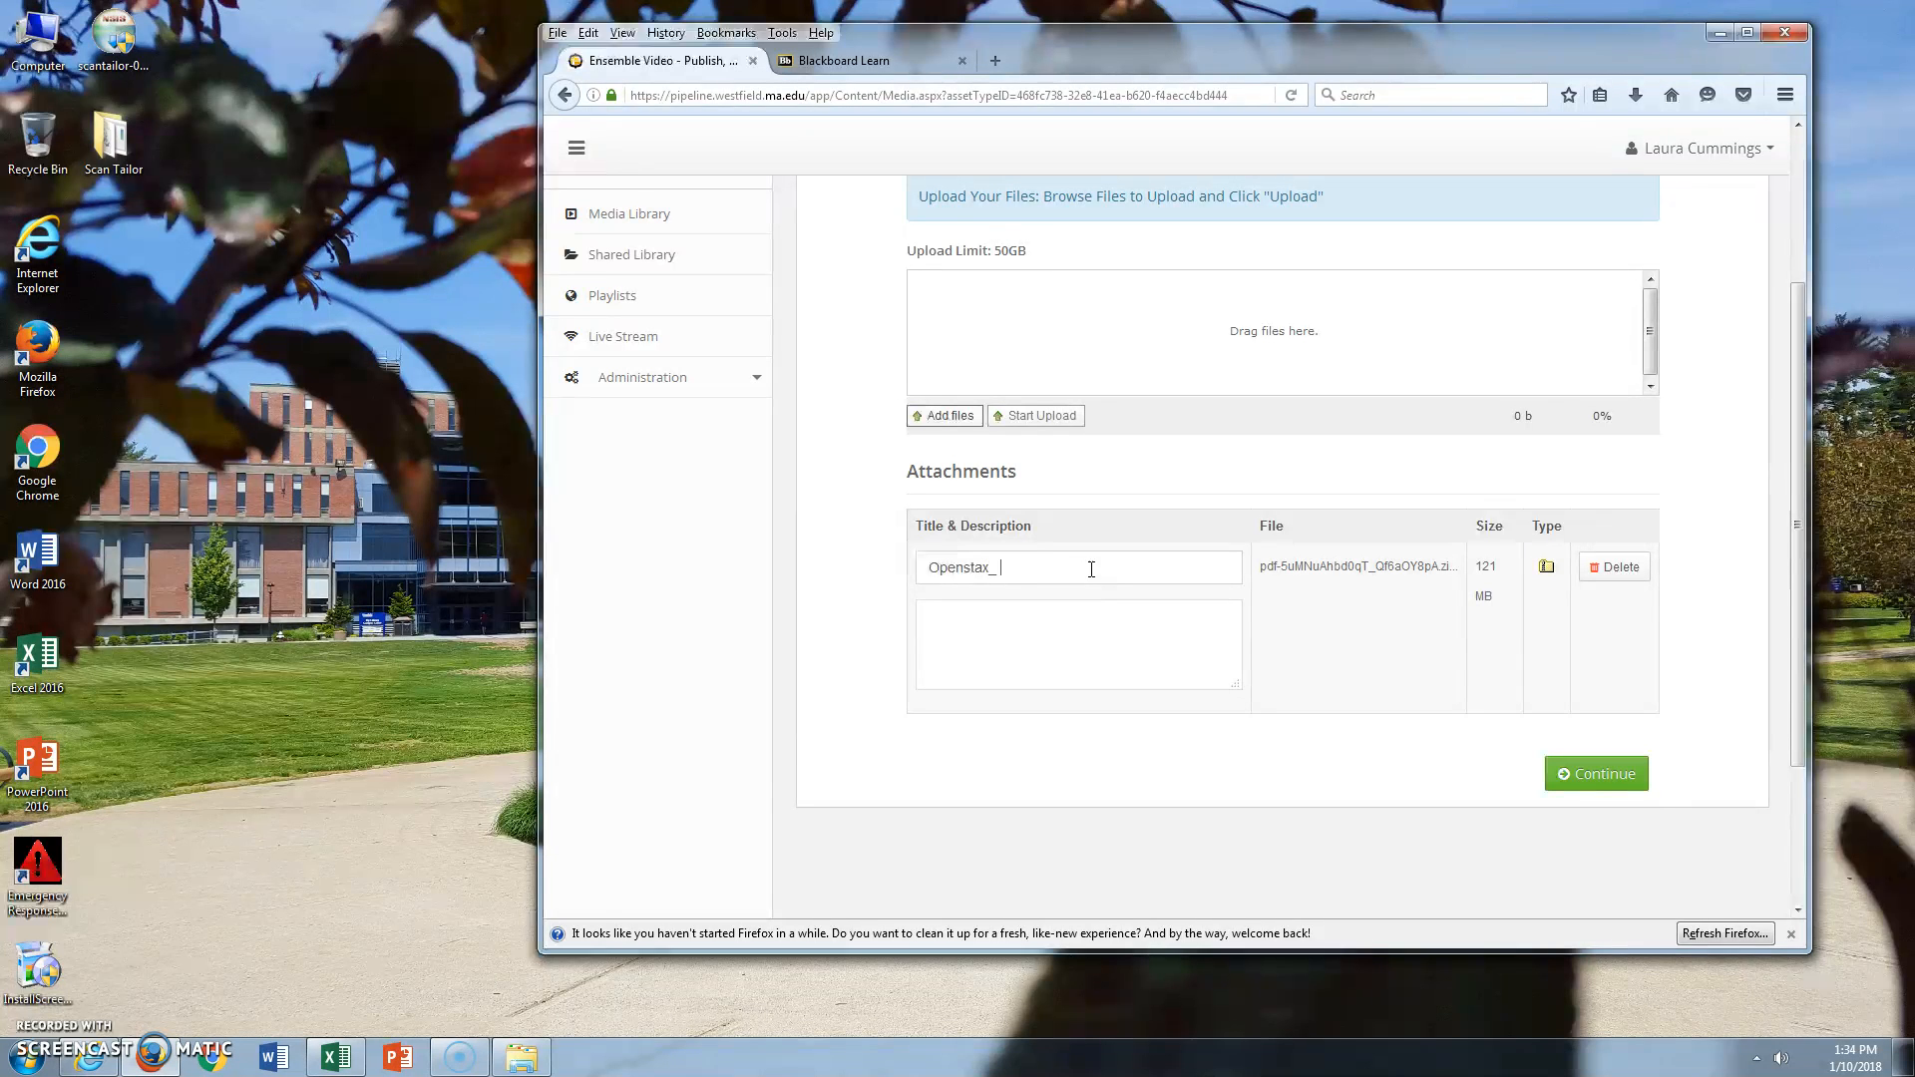
{"action": "type", "text": " Biology (PDF"}
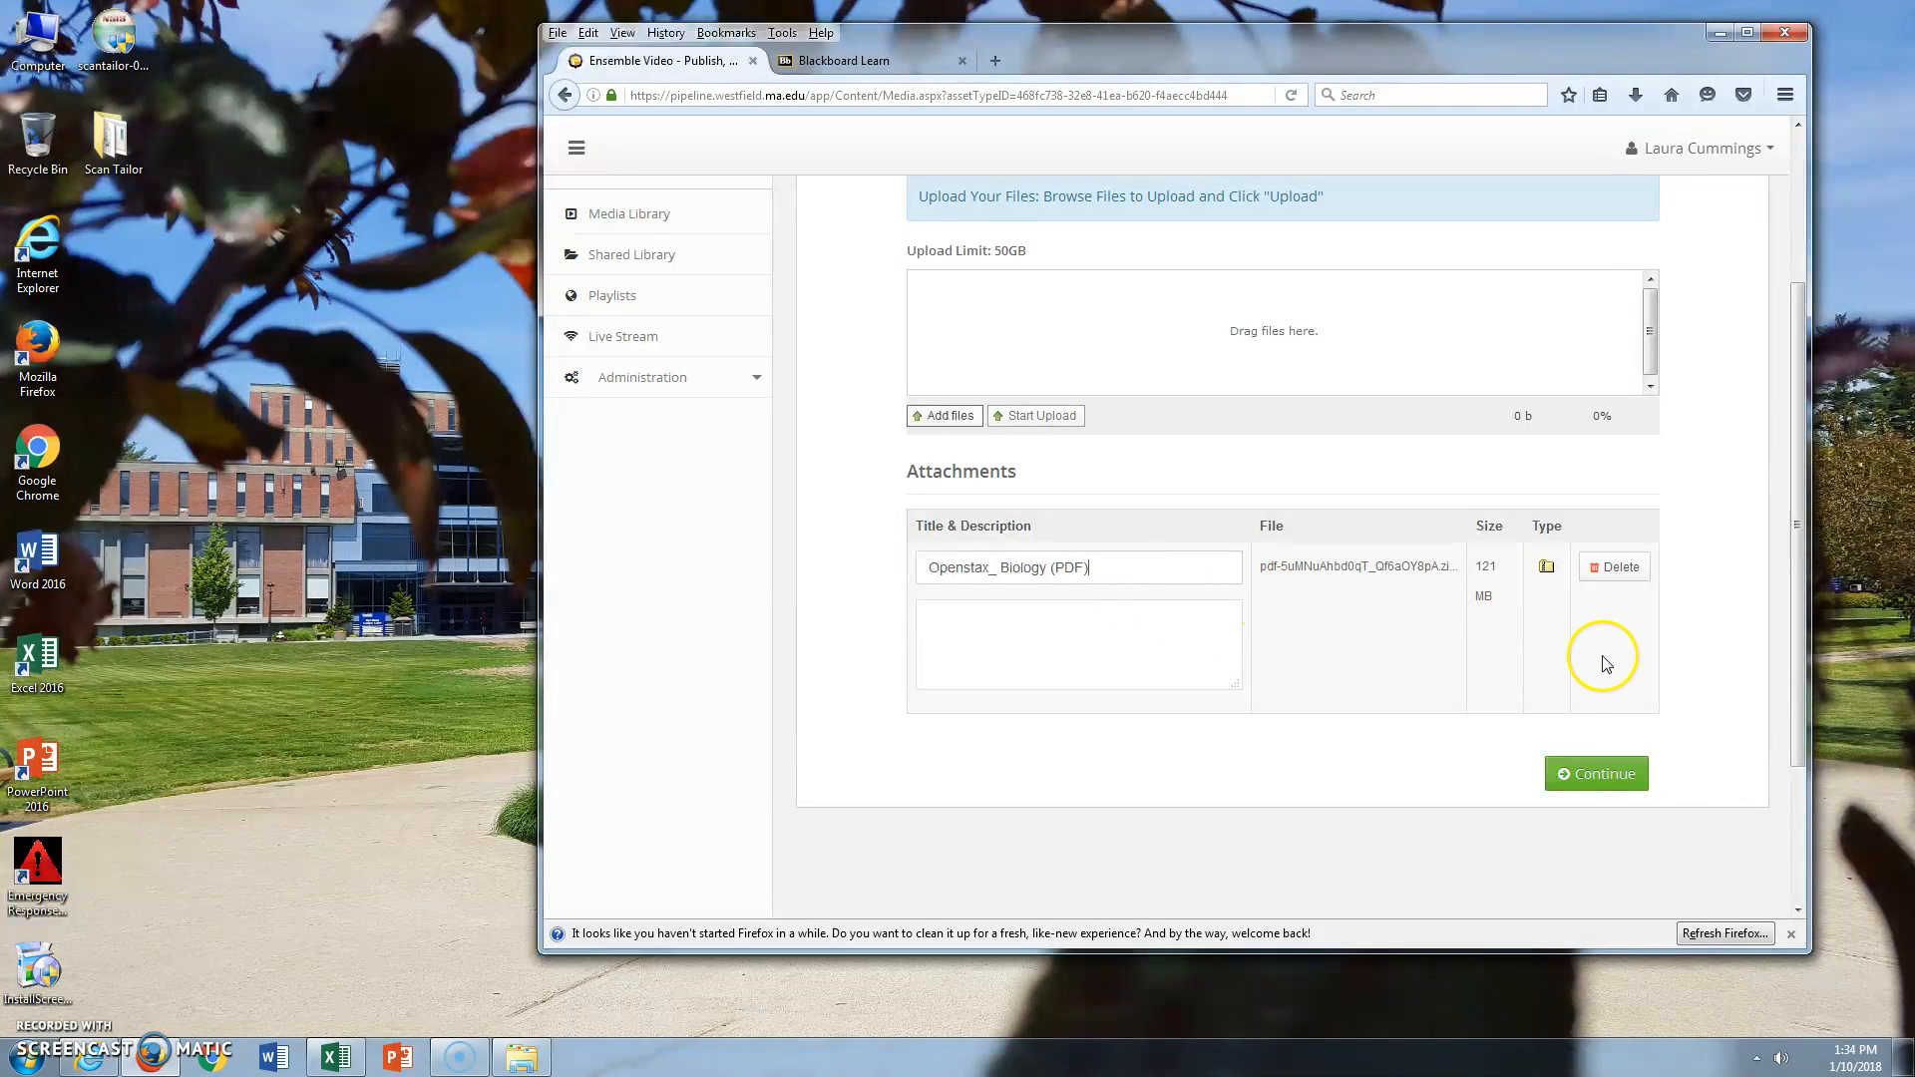
{"action": "left_click", "coordinate": [1125, 612]}
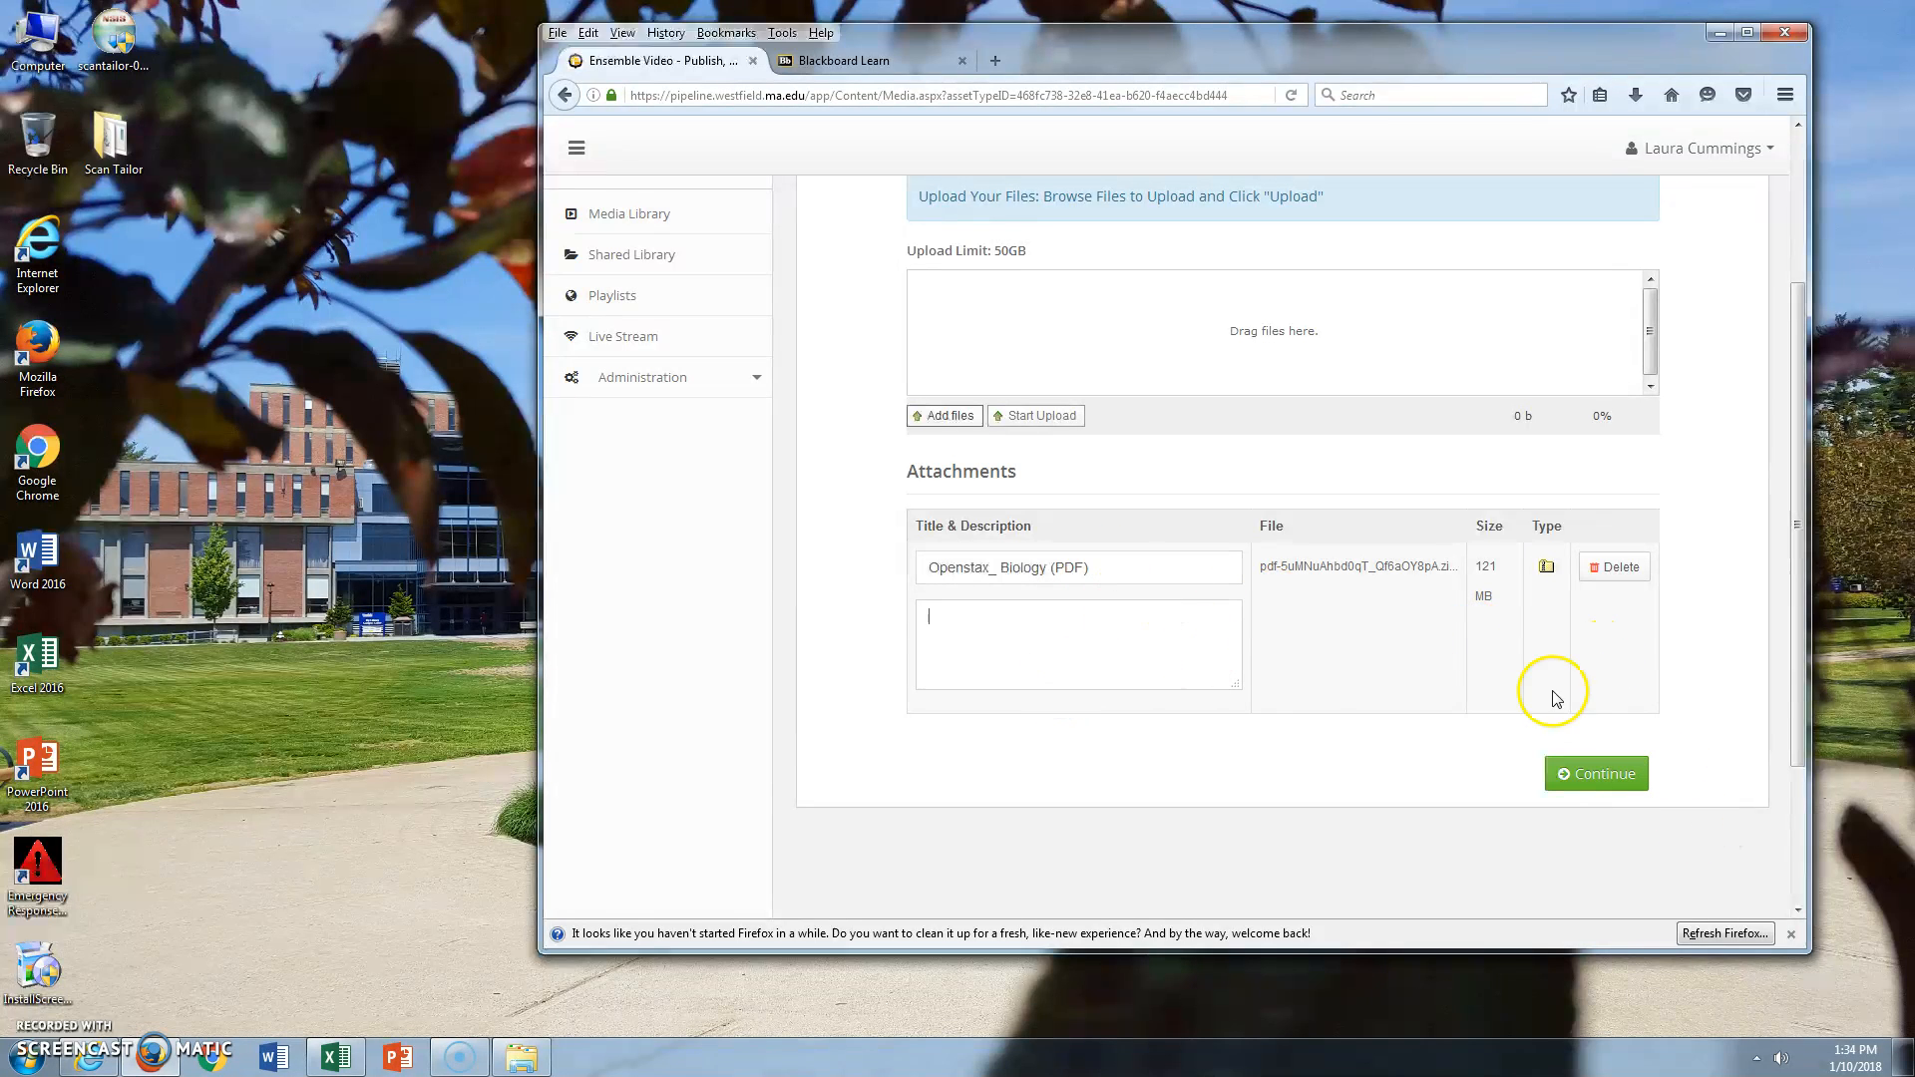
{"action": "left_click", "coordinate": [1593, 780]}
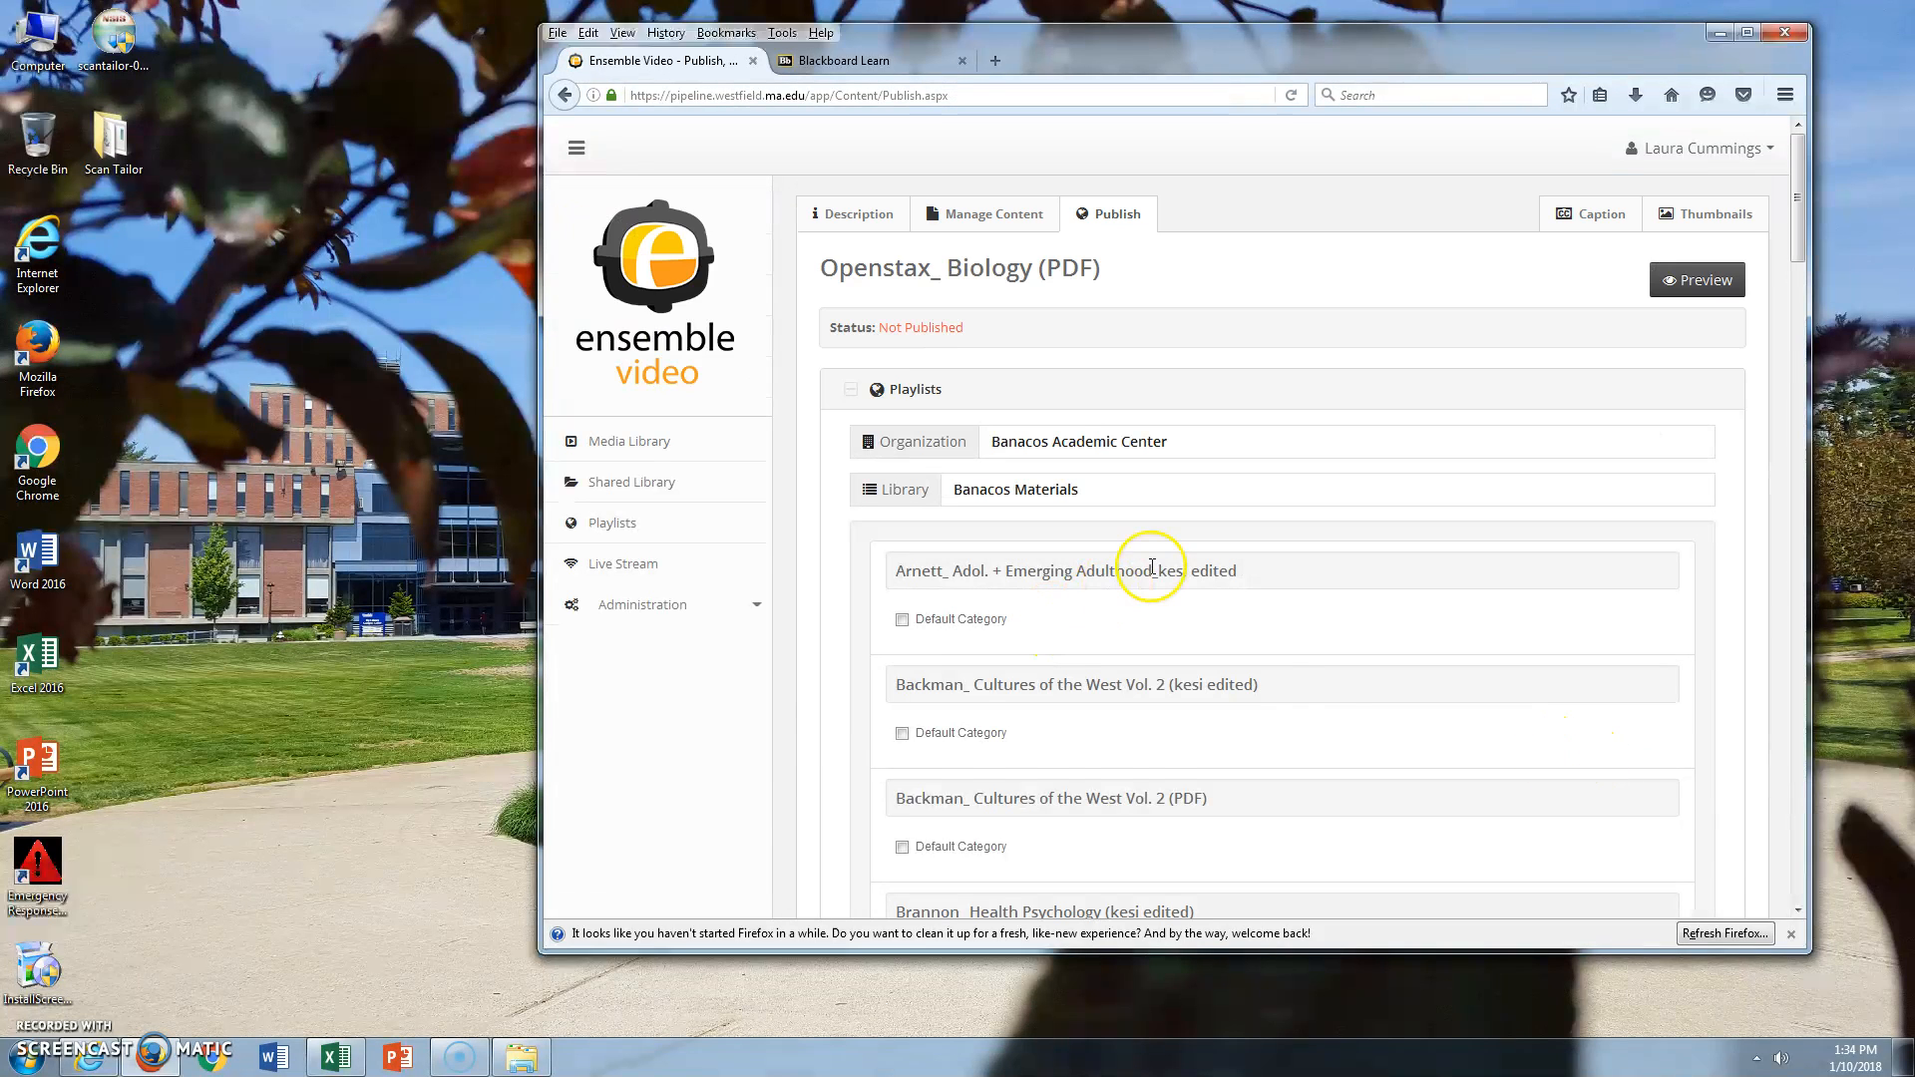
Publish the item to the Default Category of the Openstax_ Biology (PDF) playlist
{"action": "scroll", "coordinate": [1103, 633], "scroll_direction": "down", "scroll_amount": 10}
{"action": "scroll", "coordinate": [1157, 673], "scroll_direction": "down", "scroll_amount": 8}
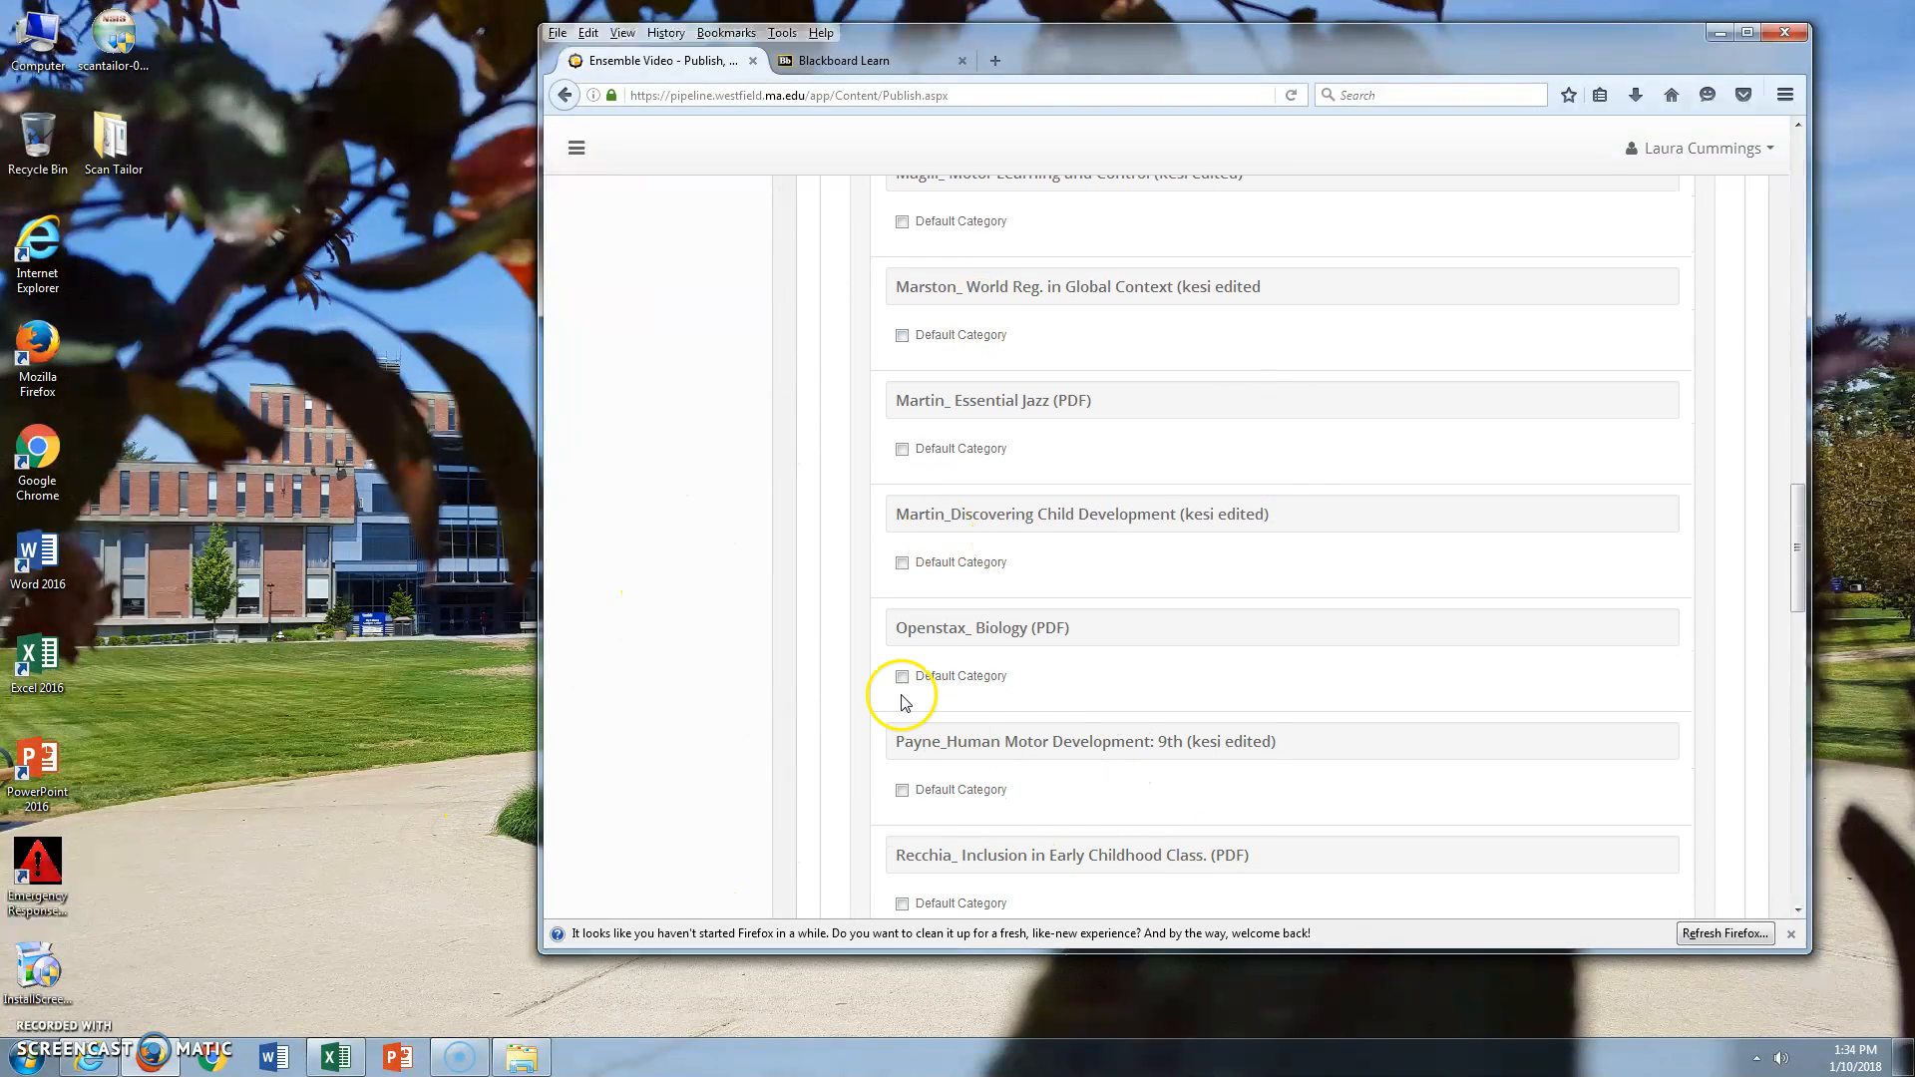
{"action": "left_click", "coordinate": [902, 678]}
{"action": "scroll", "coordinate": [1596, 698], "scroll_direction": "down", "scroll_amount": 15}
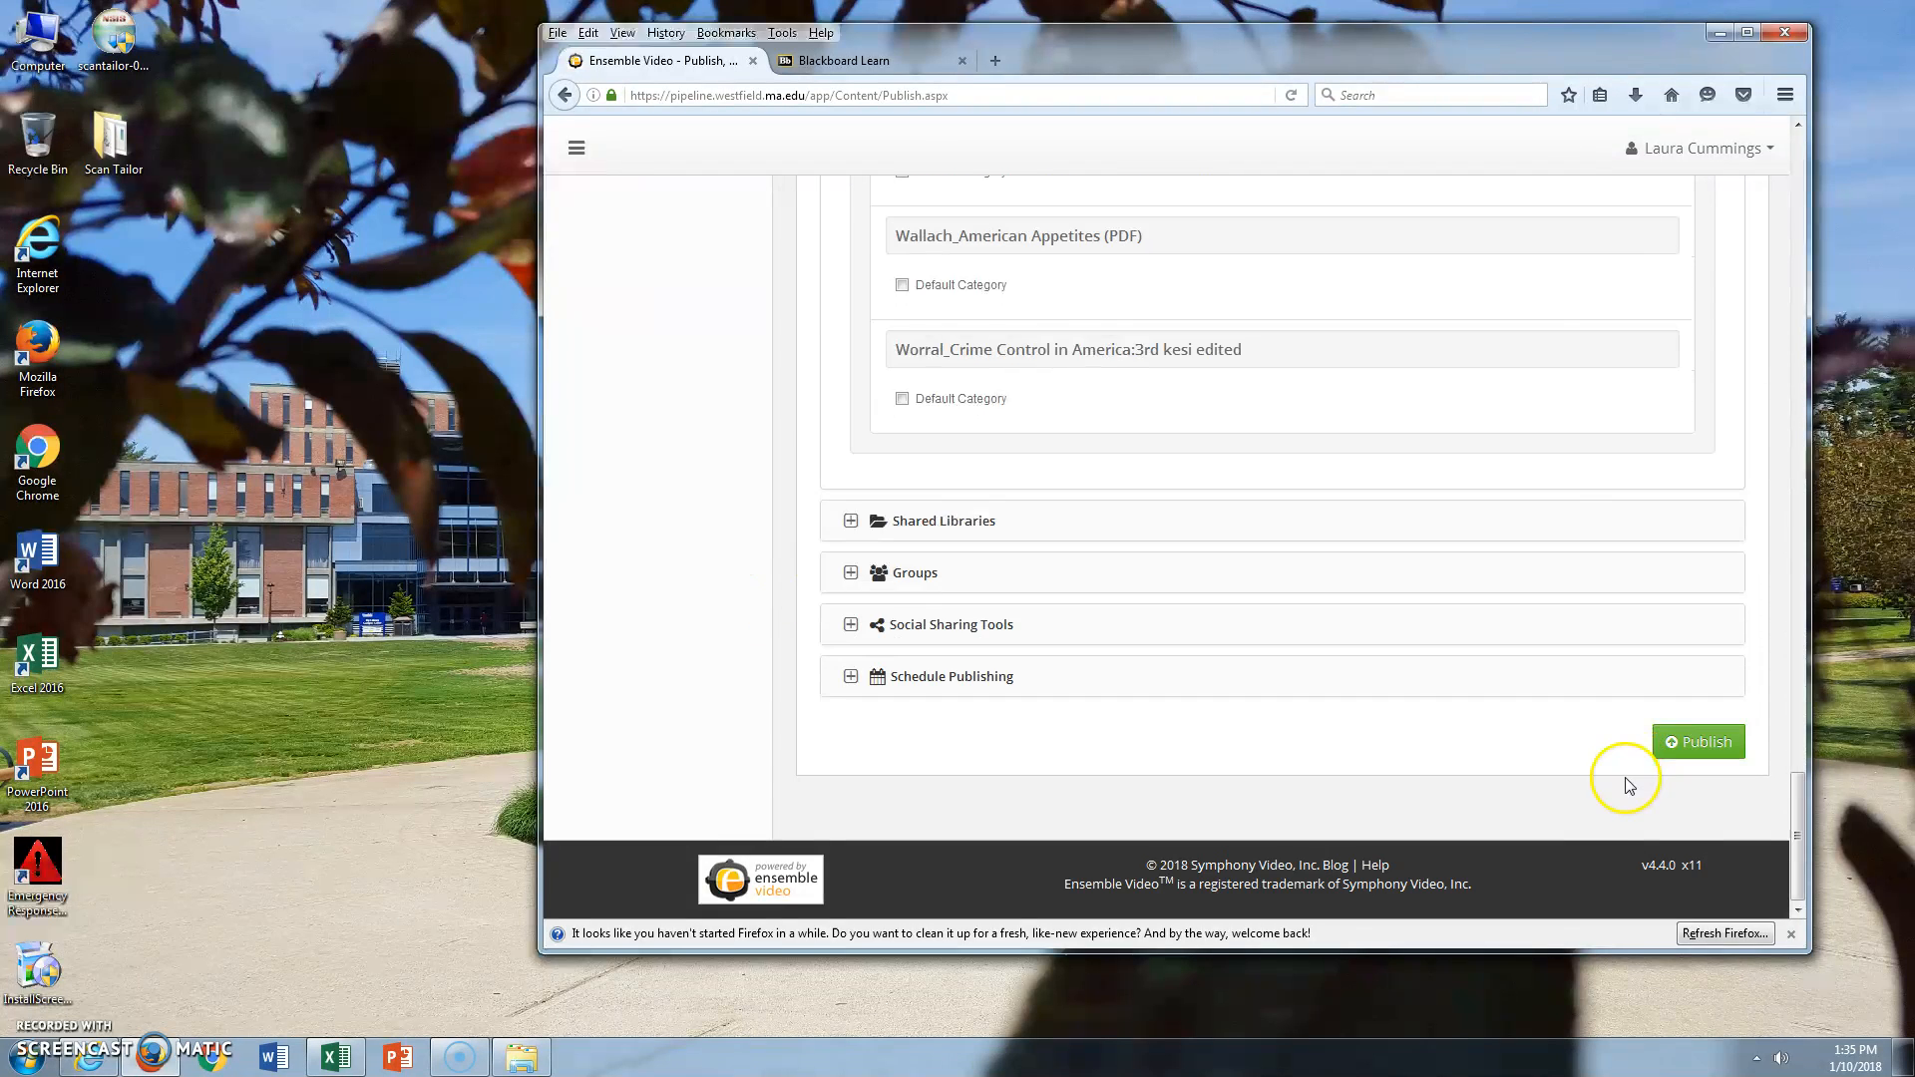
{"action": "left_click", "coordinate": [1685, 750]}
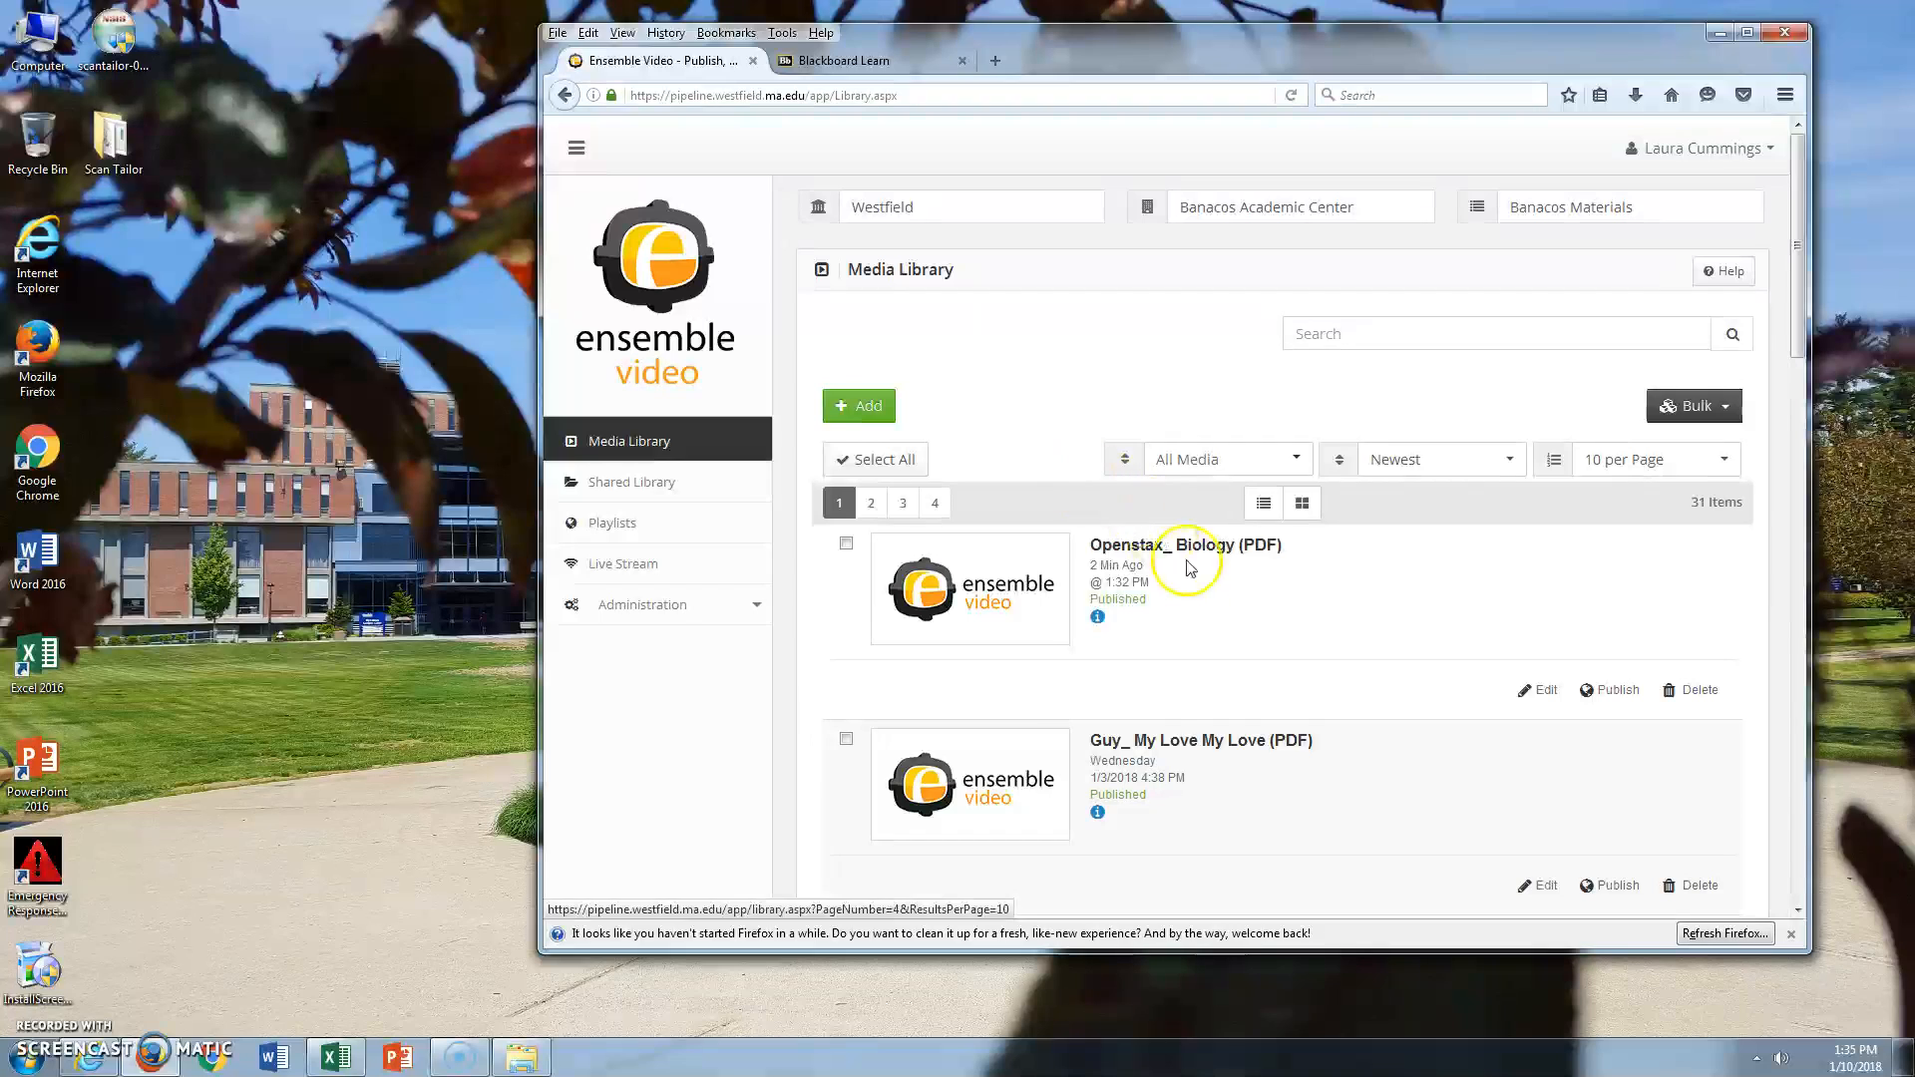
Preview the Openstax_ Biology (PDF) item, copy the link location of its attachment and close the preview
{"action": "left_click", "coordinate": [1103, 548]}
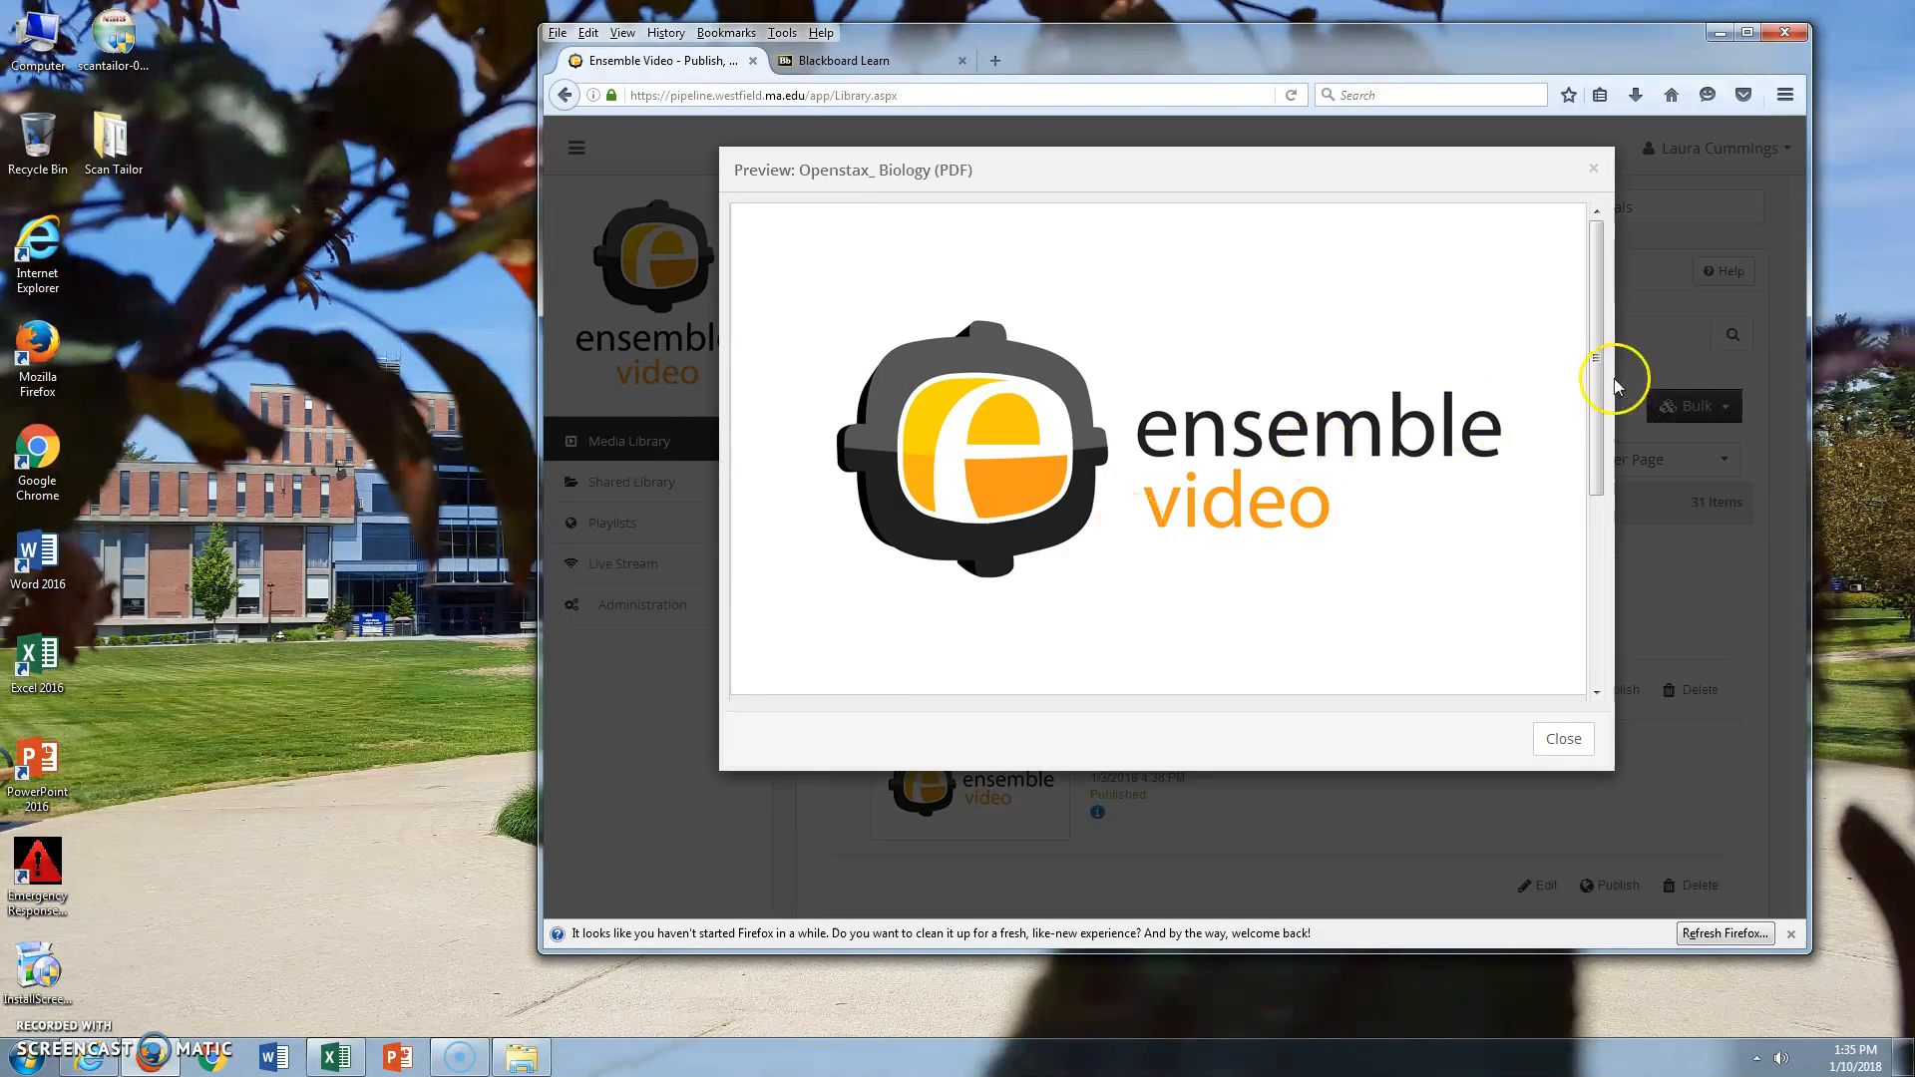
{"action": "left_click_drag", "start_coordinate": [1594, 365], "coordinate": [1602, 579]}
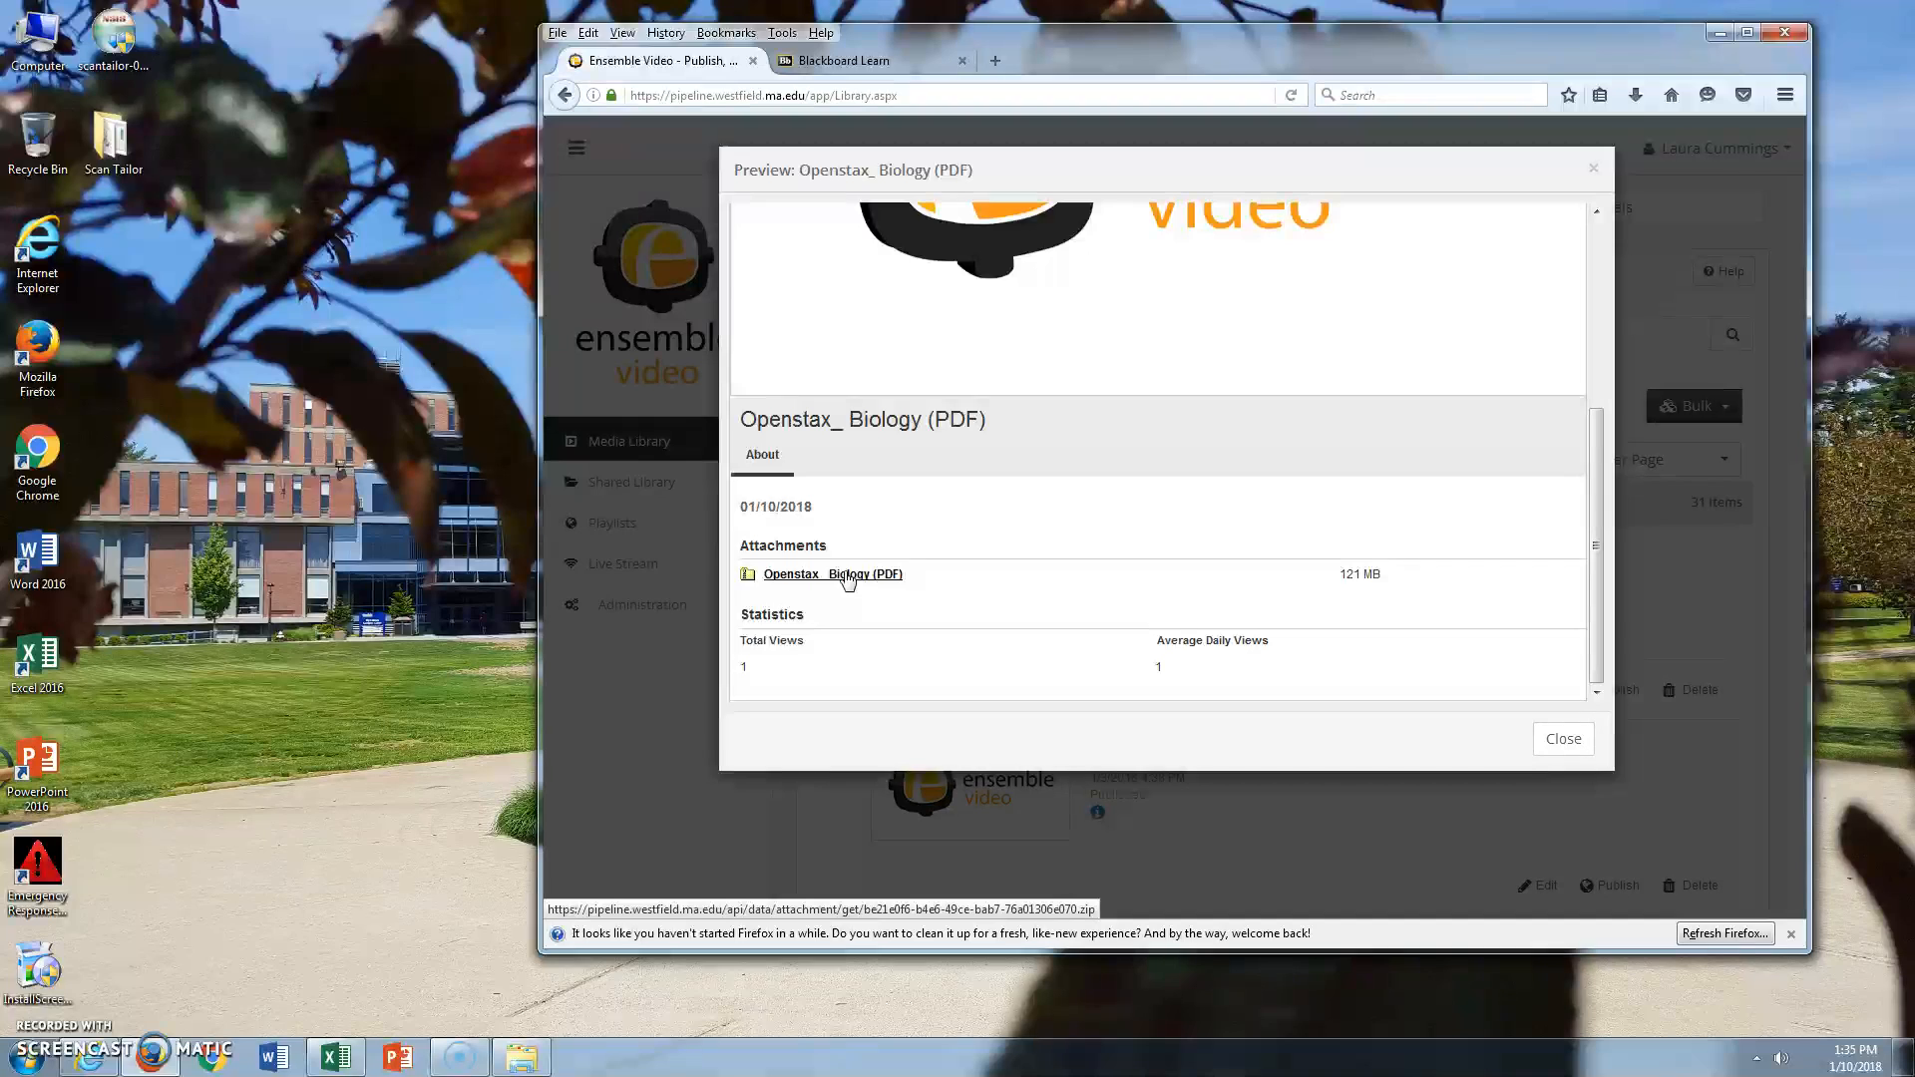
{"action": "right_click", "coordinate": [846, 577]}
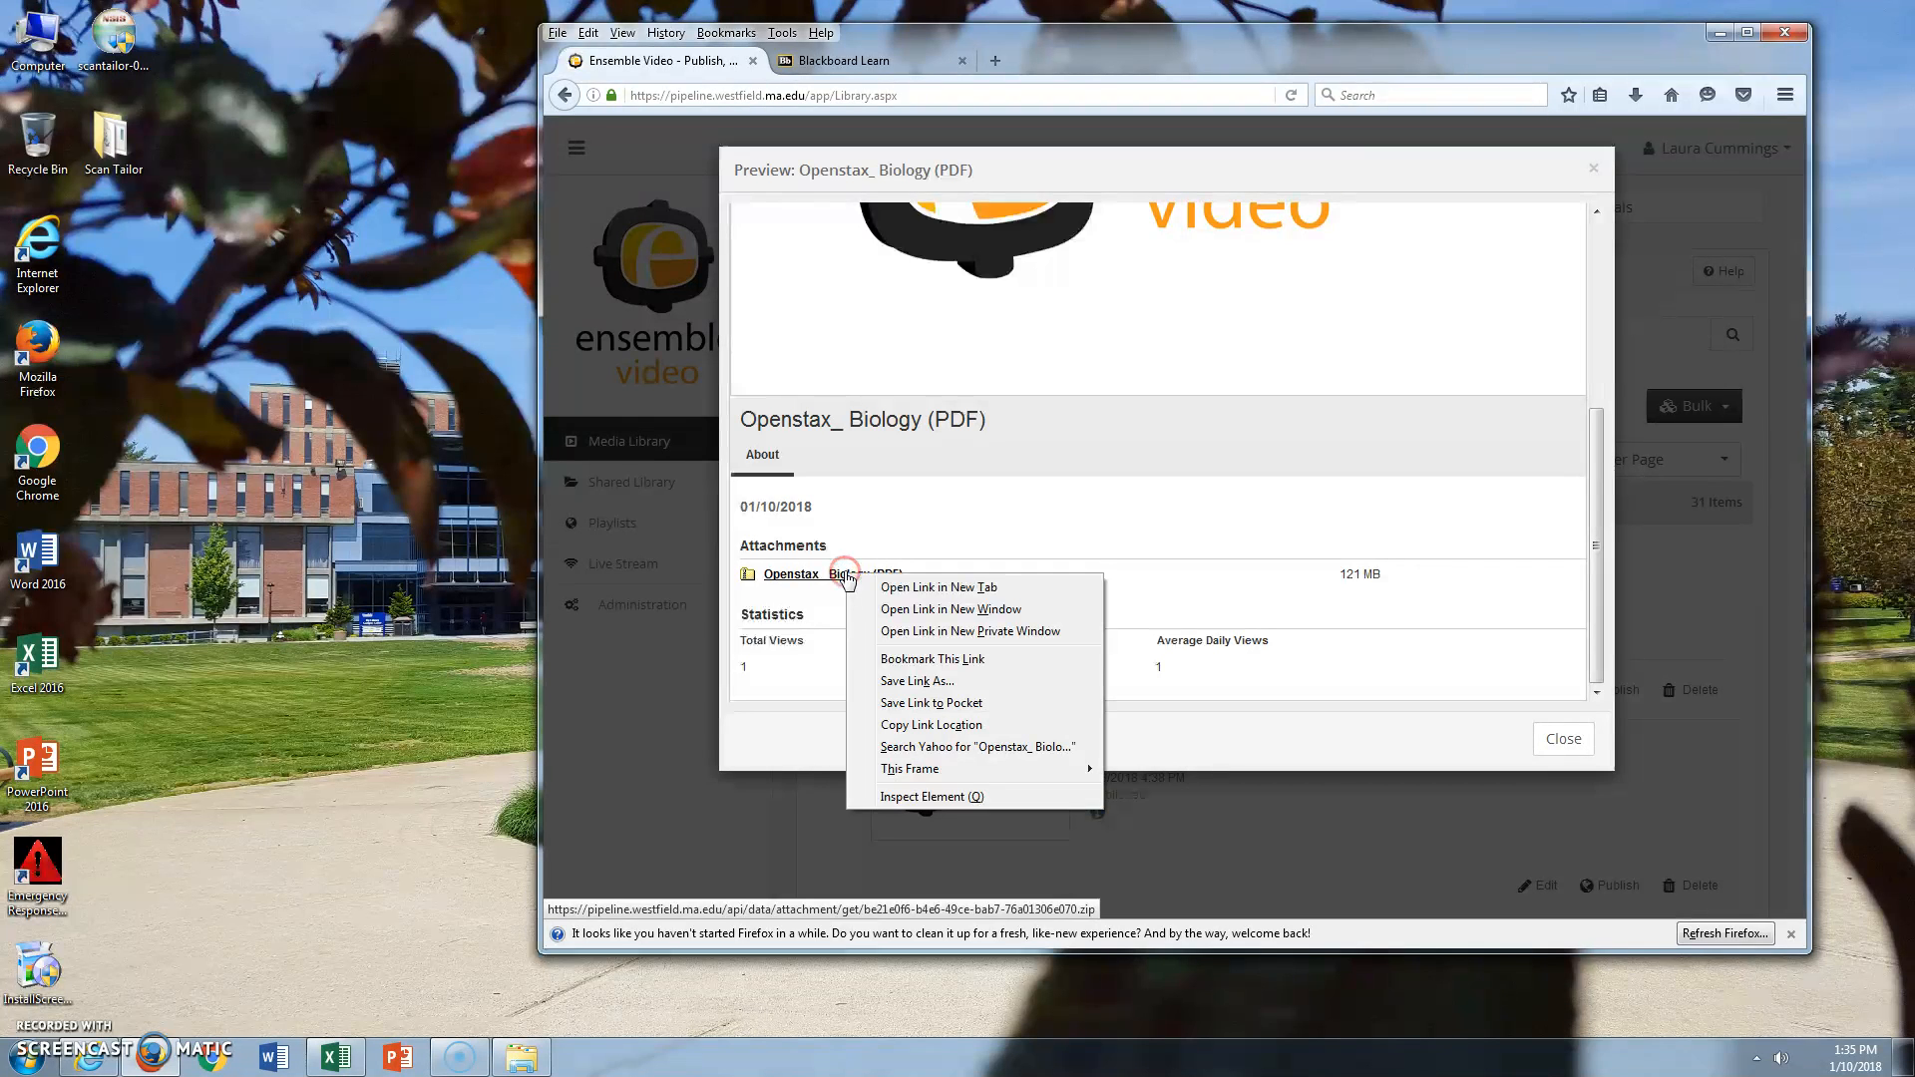
{"action": "left_click", "coordinate": [952, 726]}
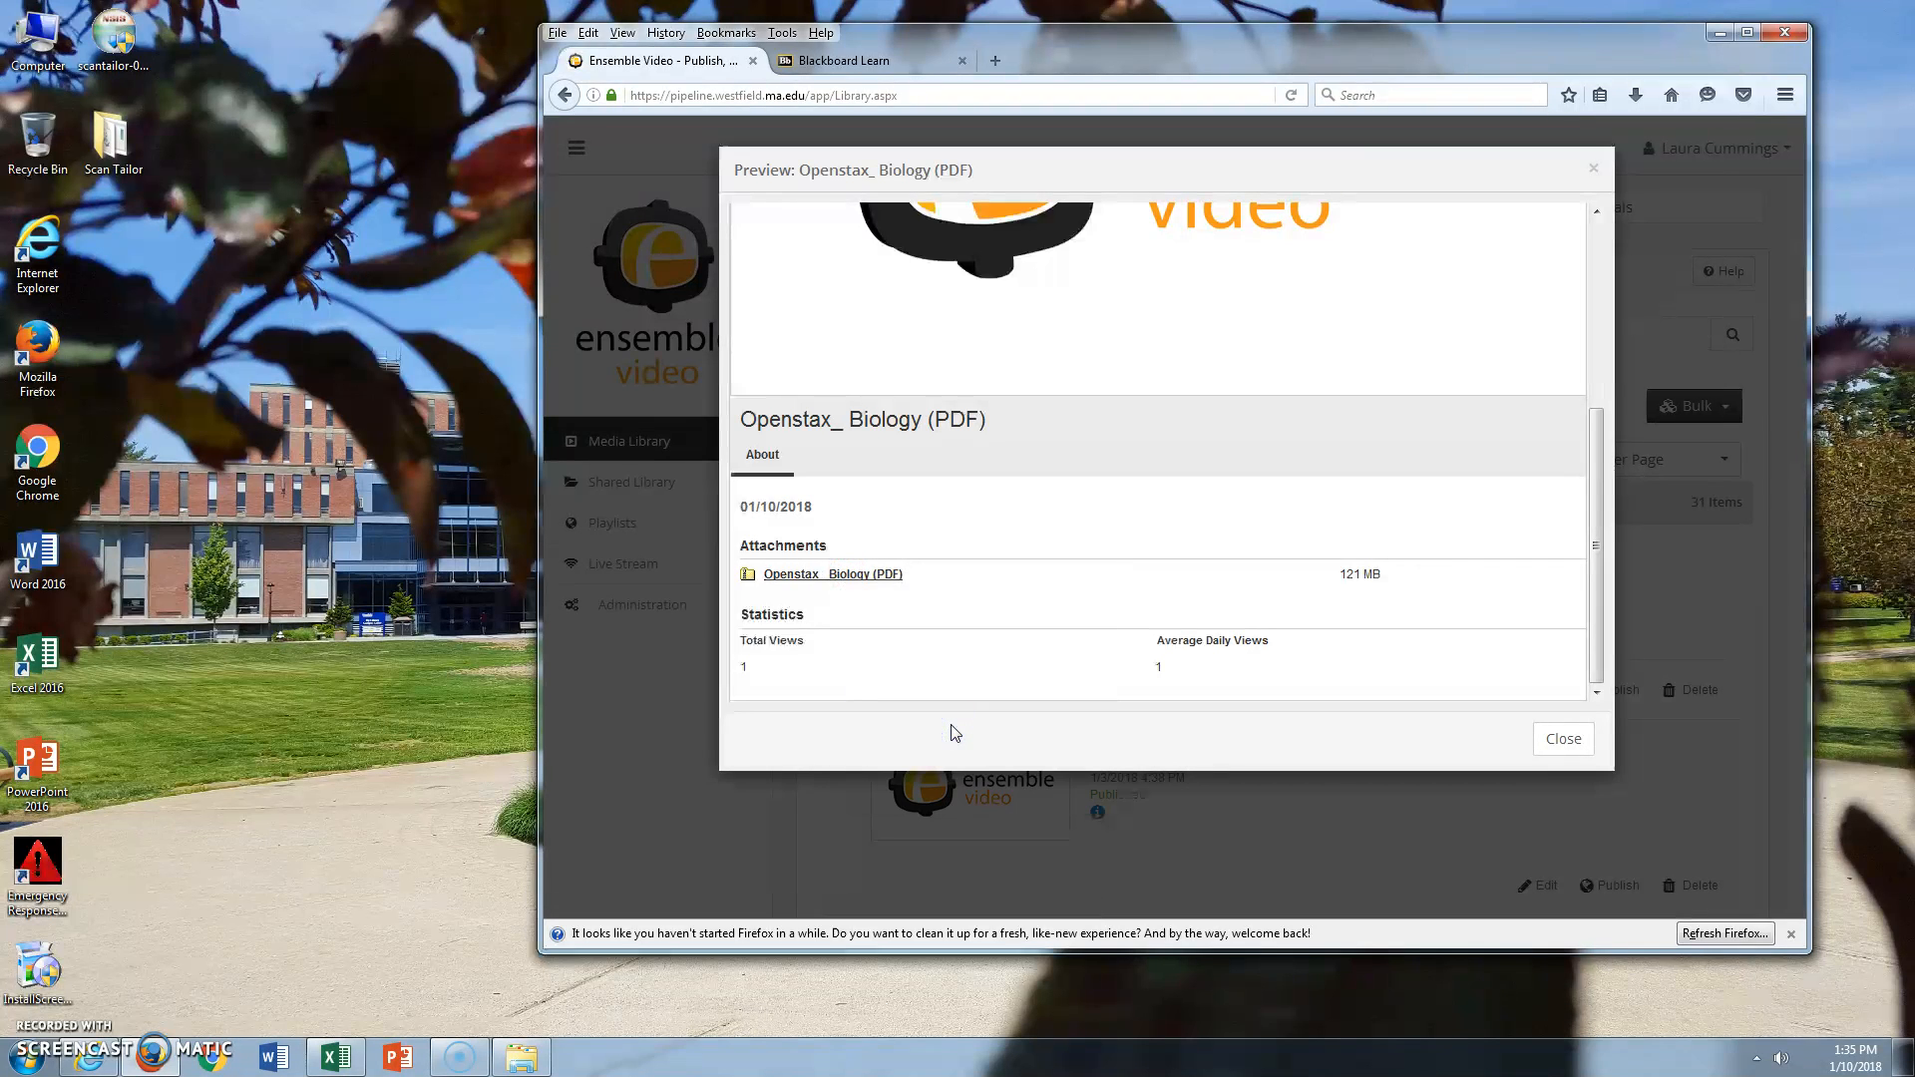
{"action": "left_click", "coordinate": [1563, 739]}
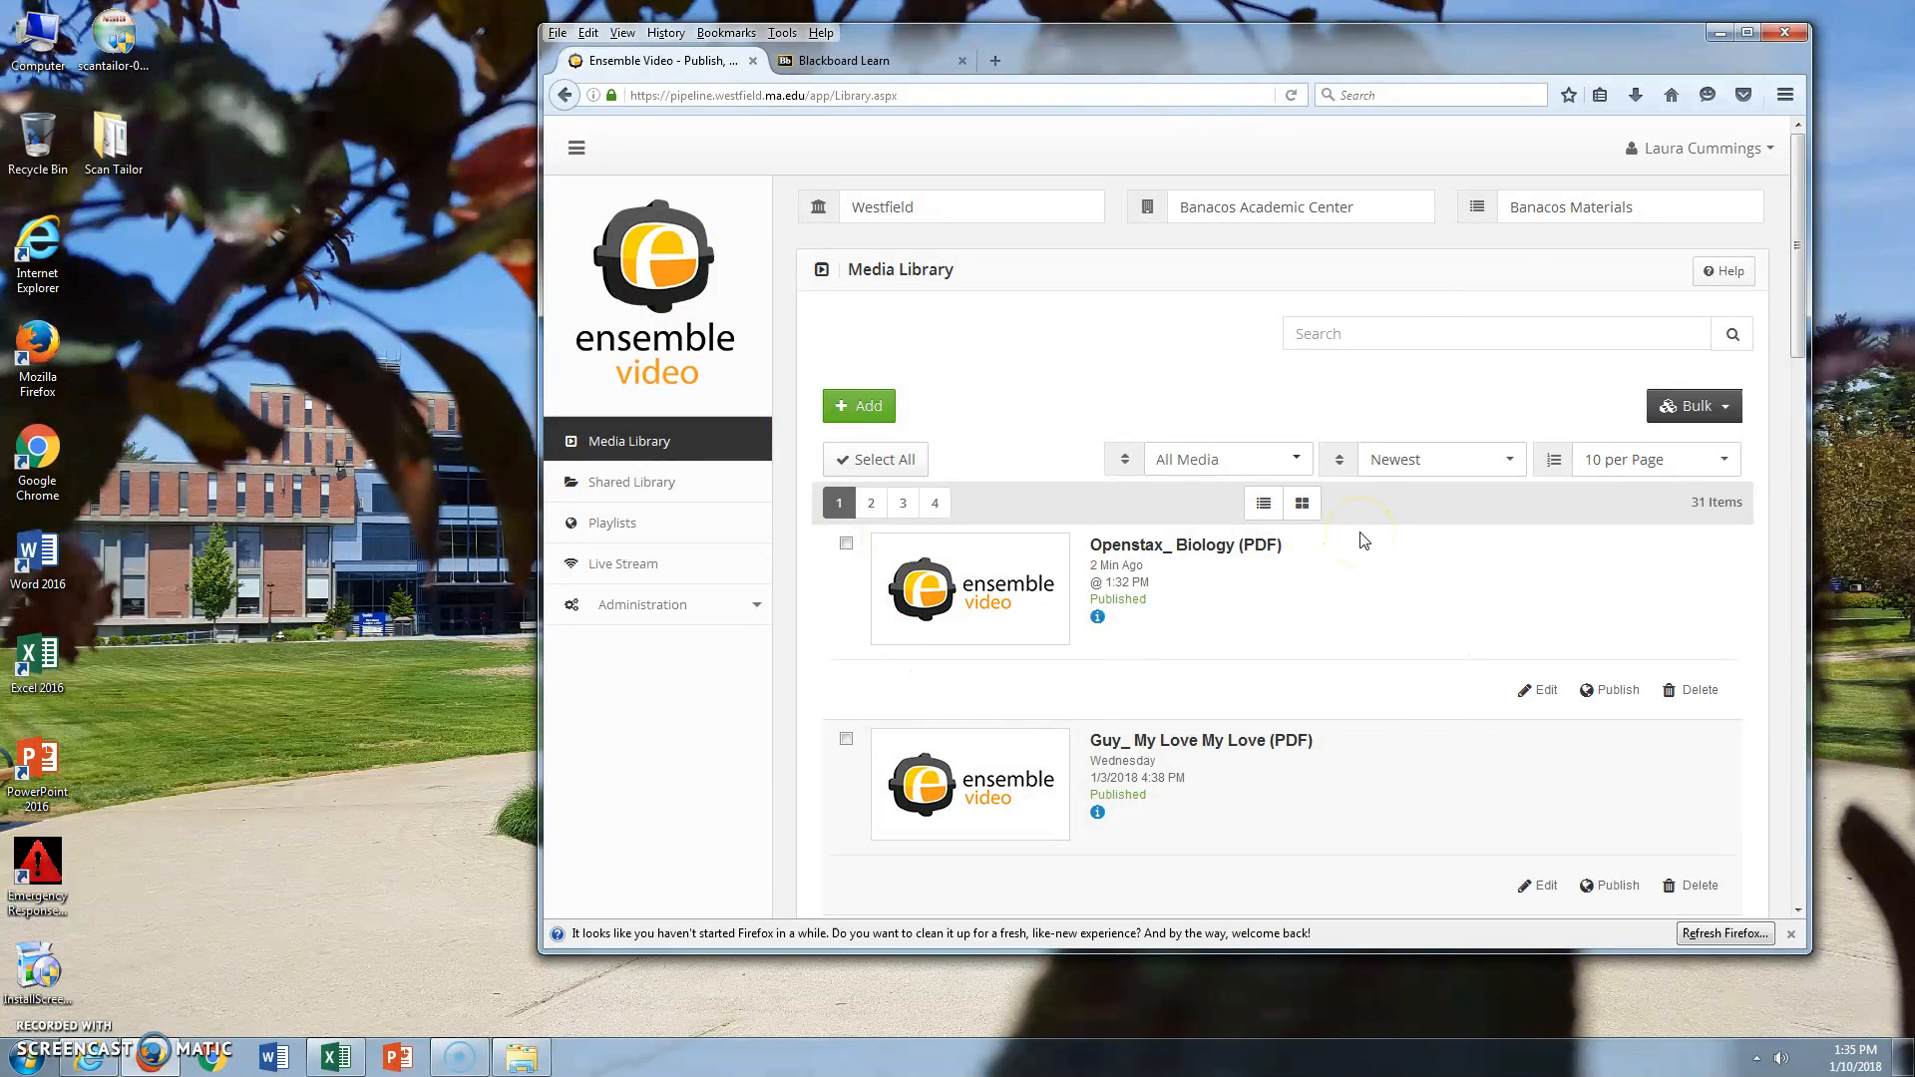
Switch to Blackboard Learn, log in with the account username and password, and dismiss the offer to remember the login
{"action": "left_click", "coordinate": [828, 62]}
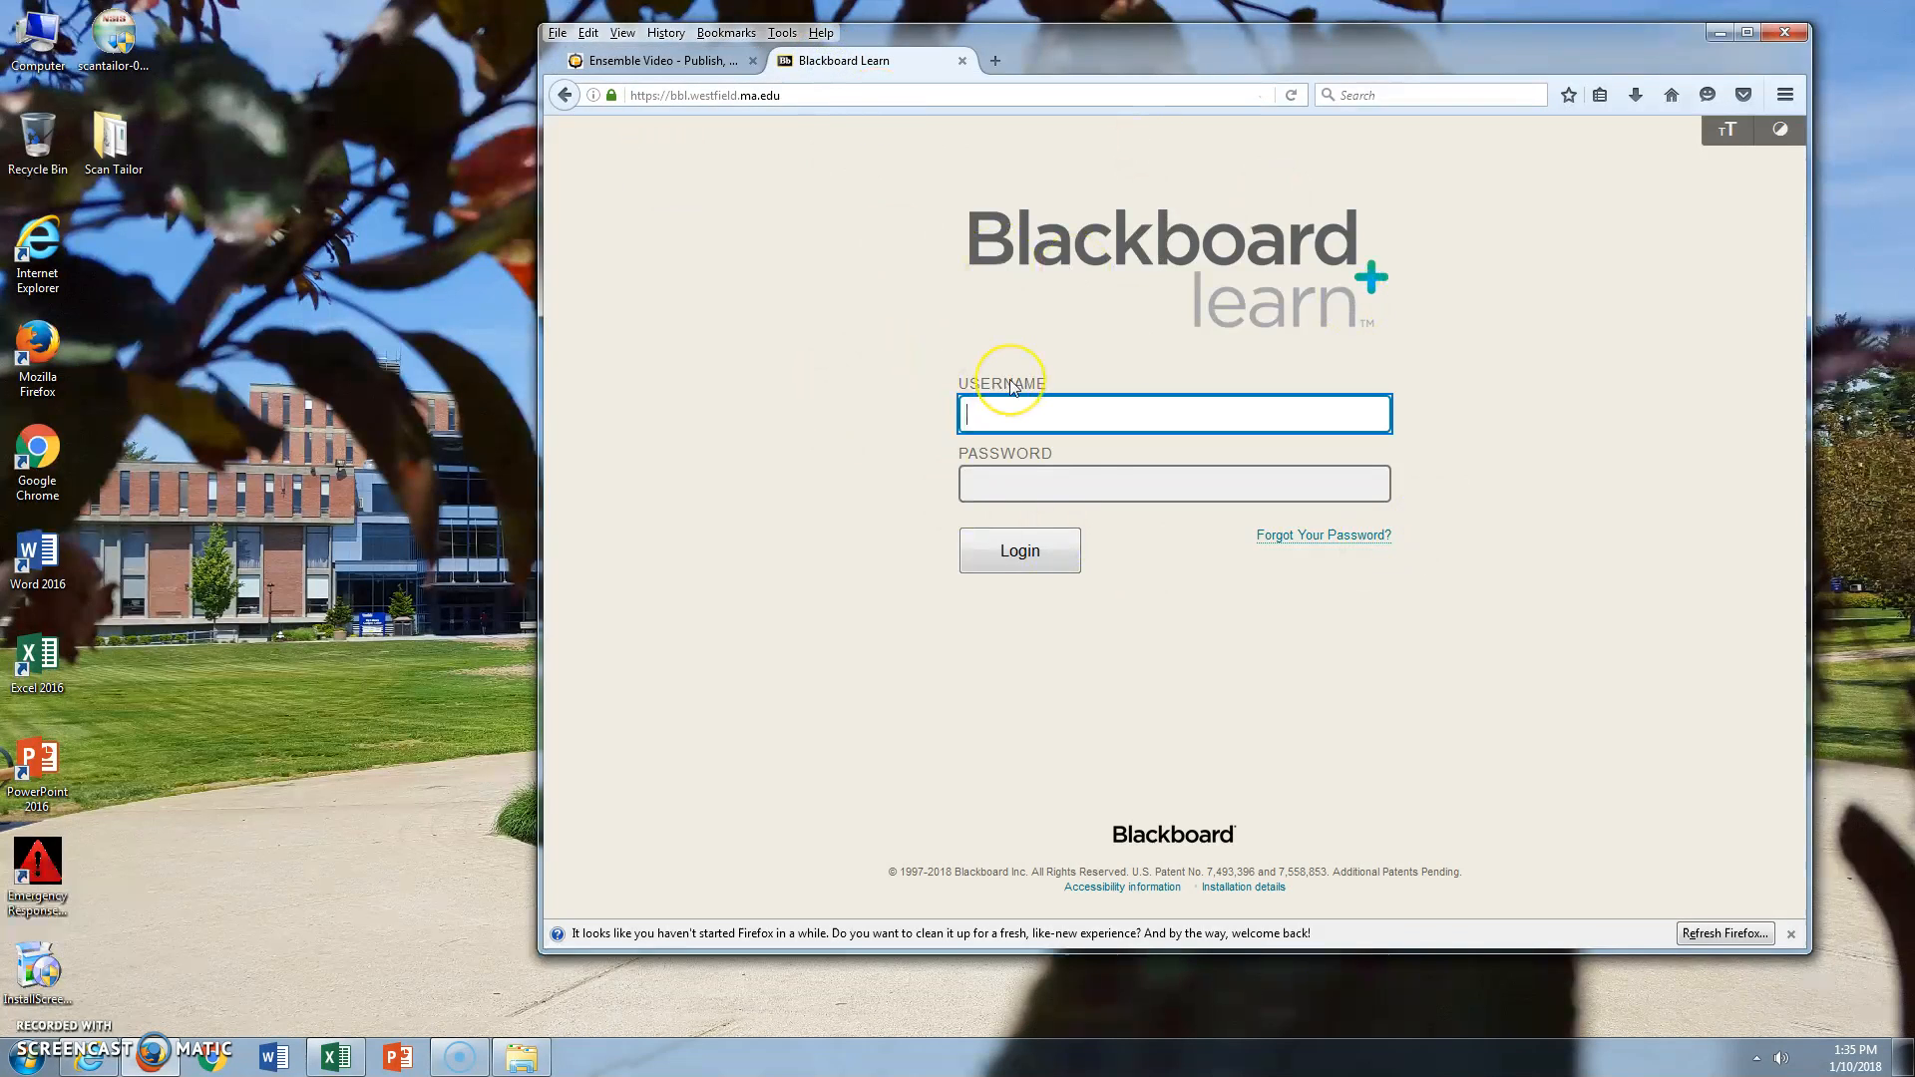
{"action": "type", "text": "l"}
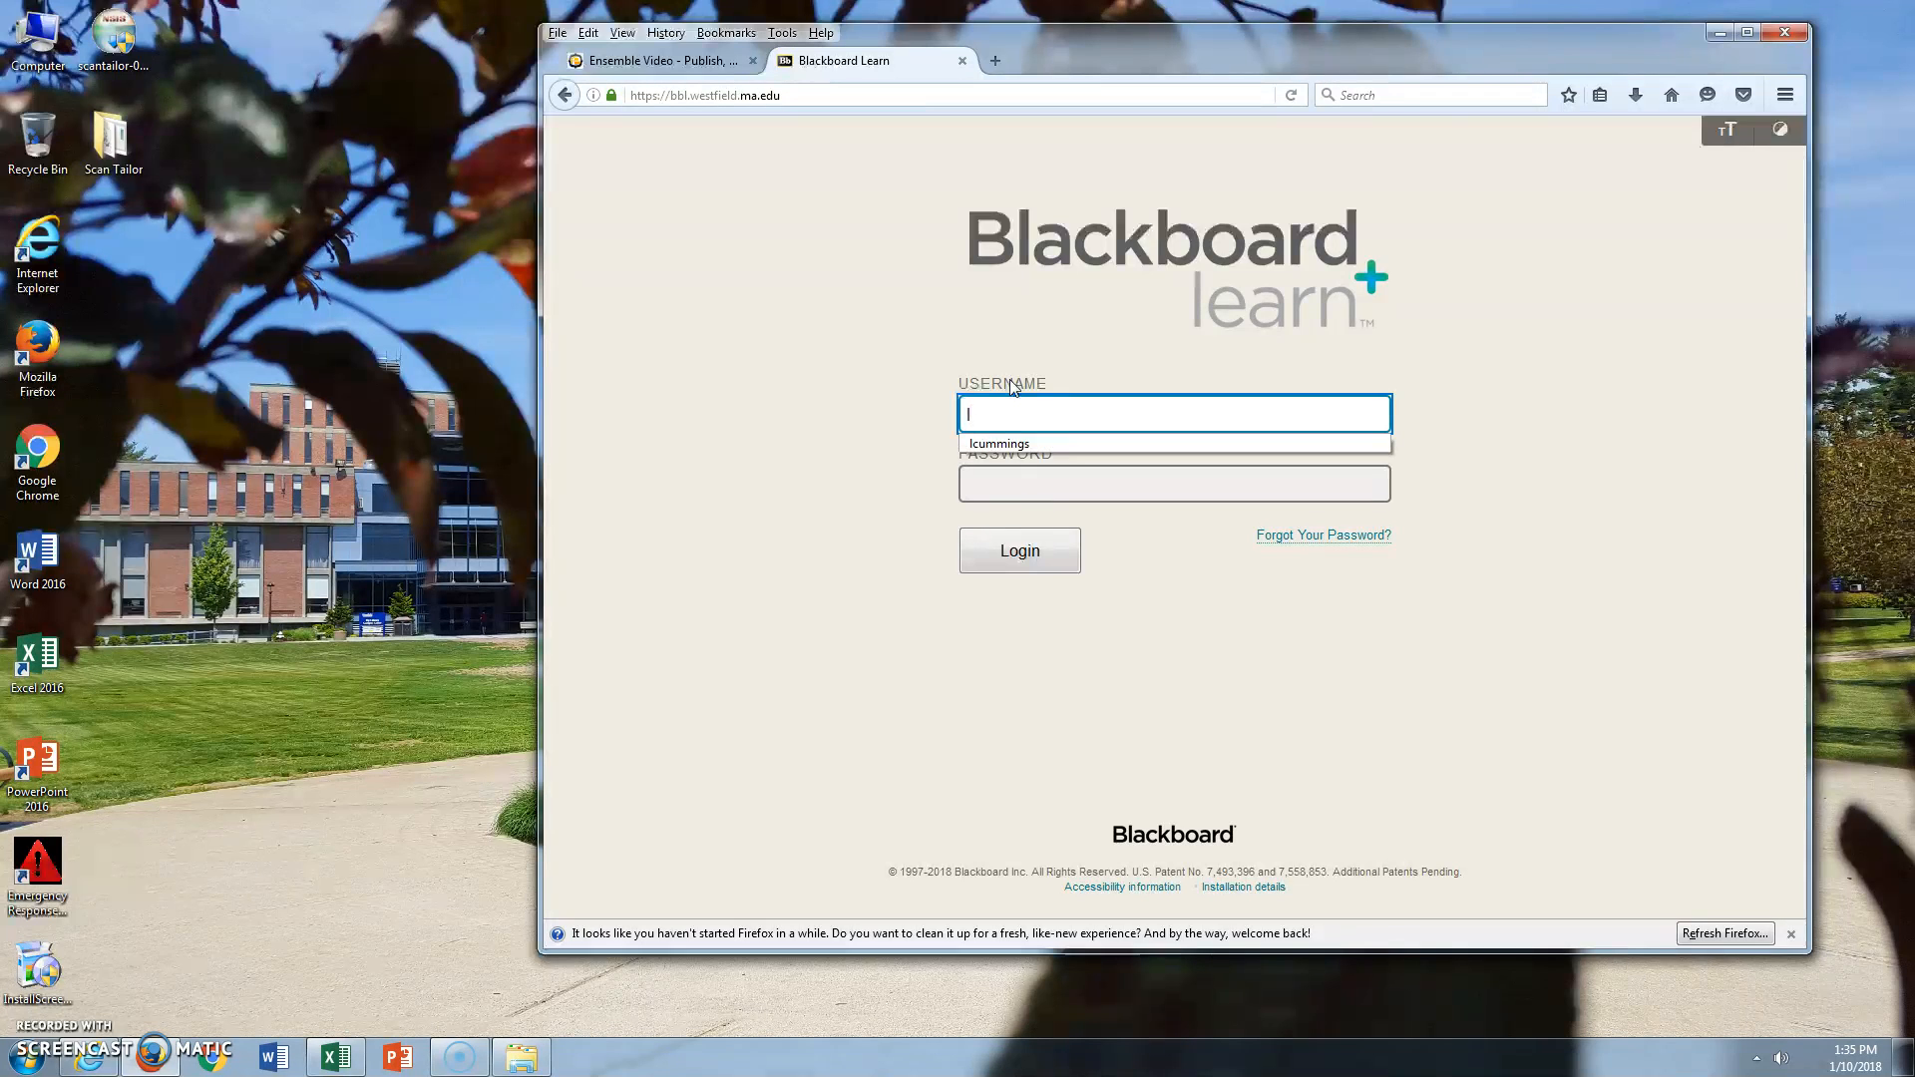
{"action": "left_click", "coordinate": [998, 444]}
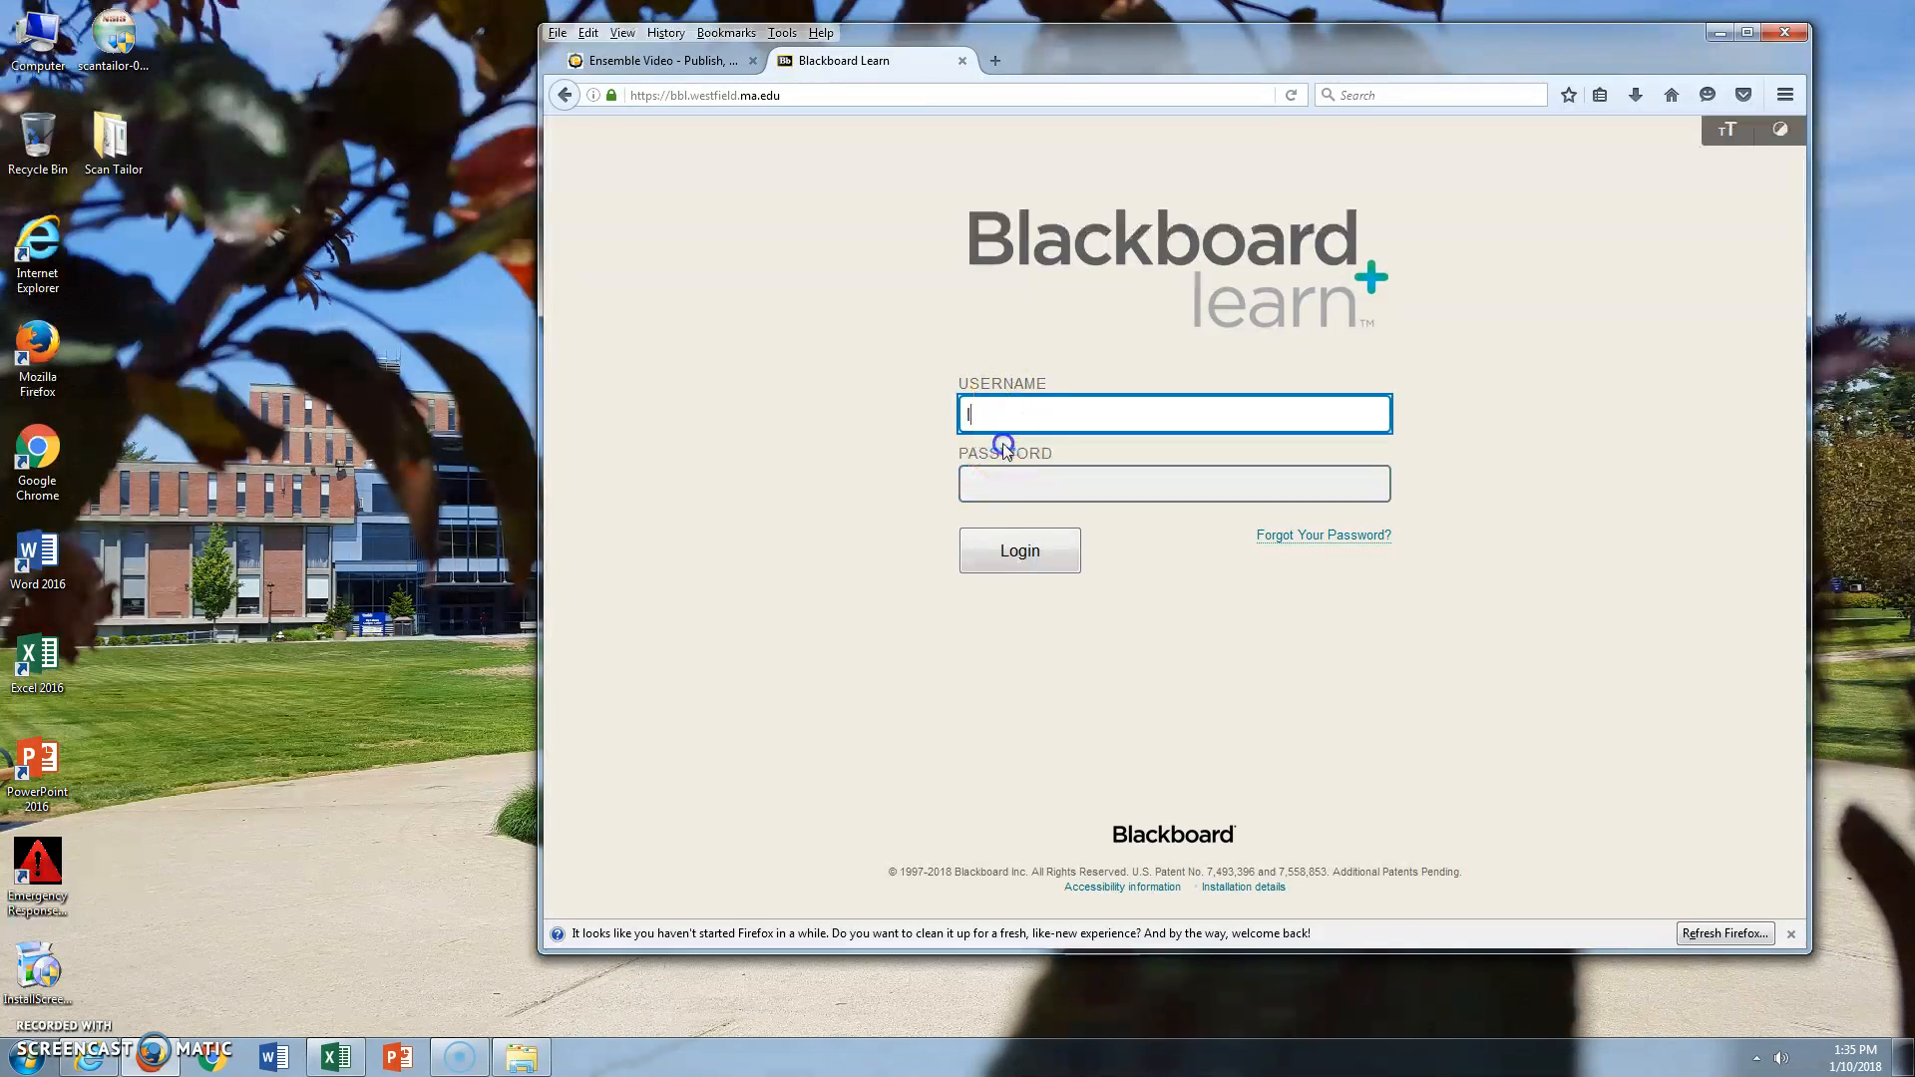
{"action": "left_click", "coordinate": [1042, 489]}
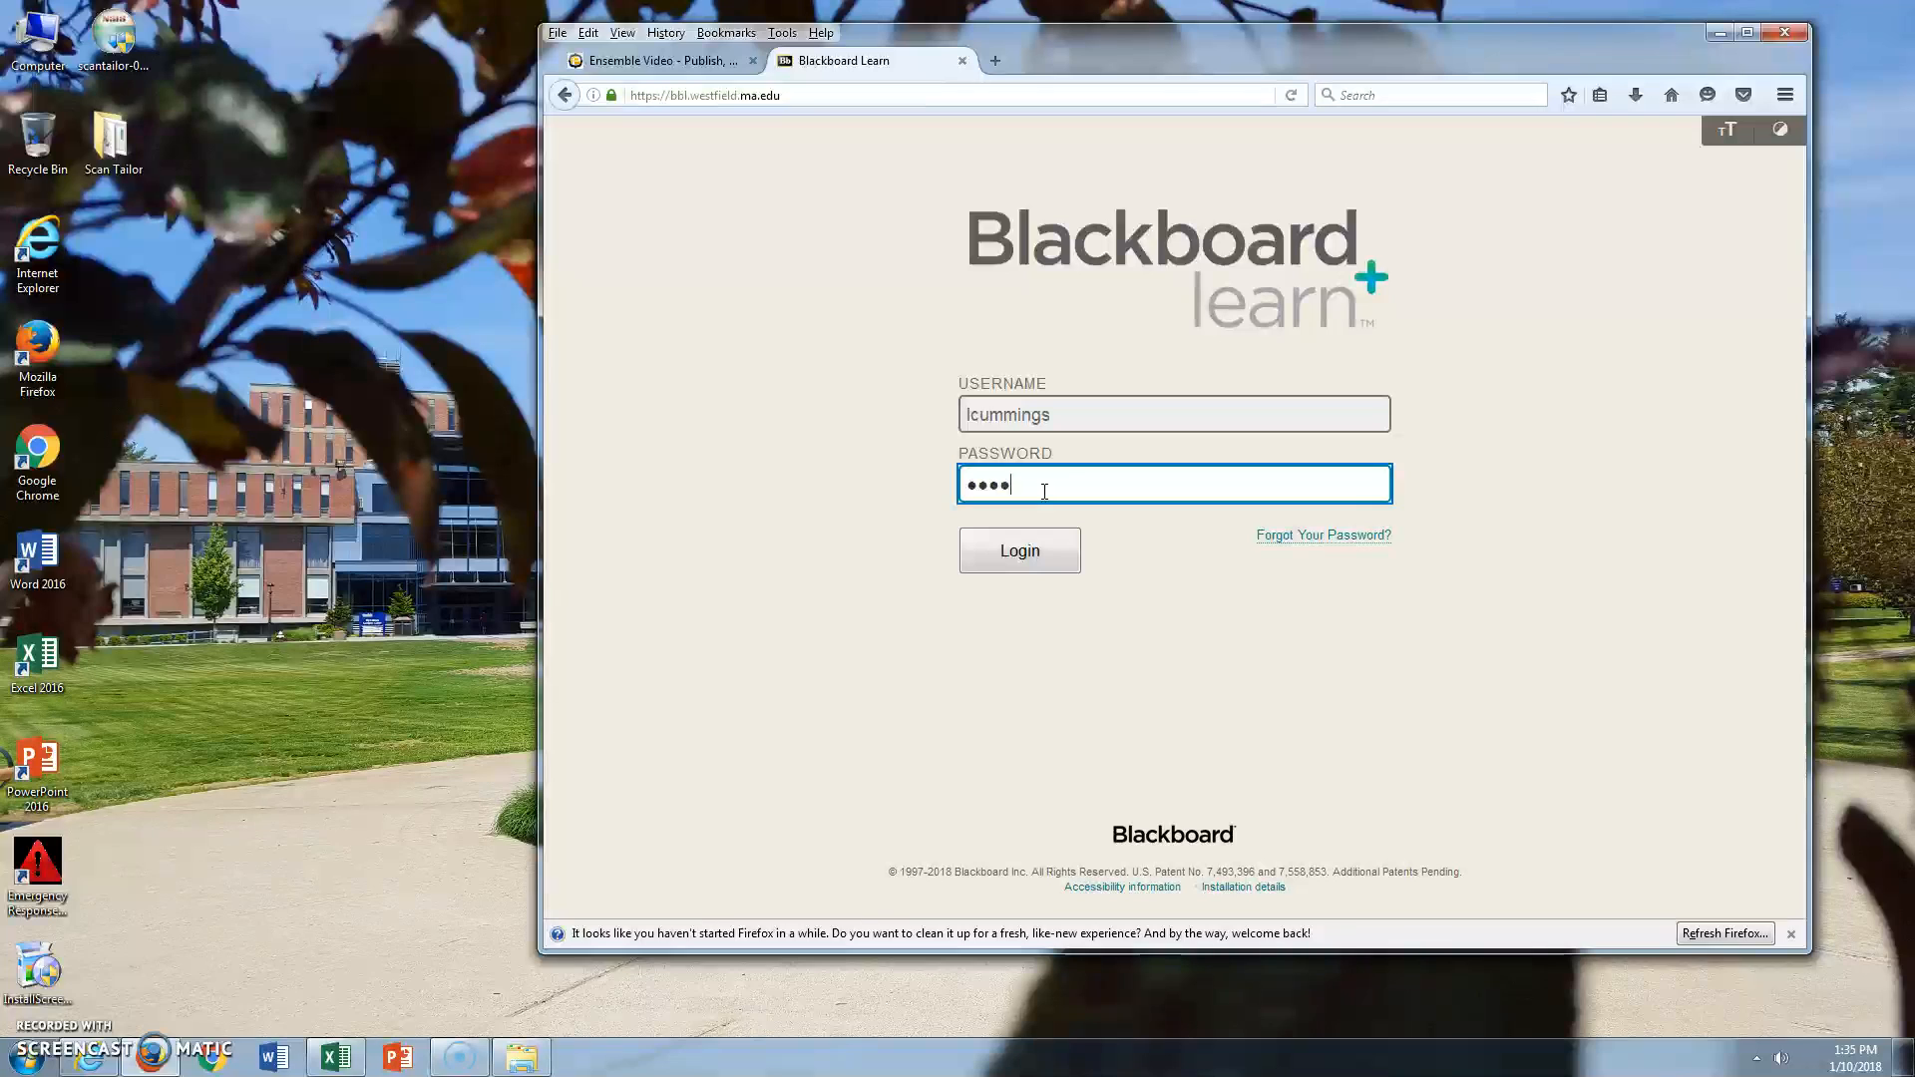
{"action": "left_click", "coordinate": [1020, 551]}
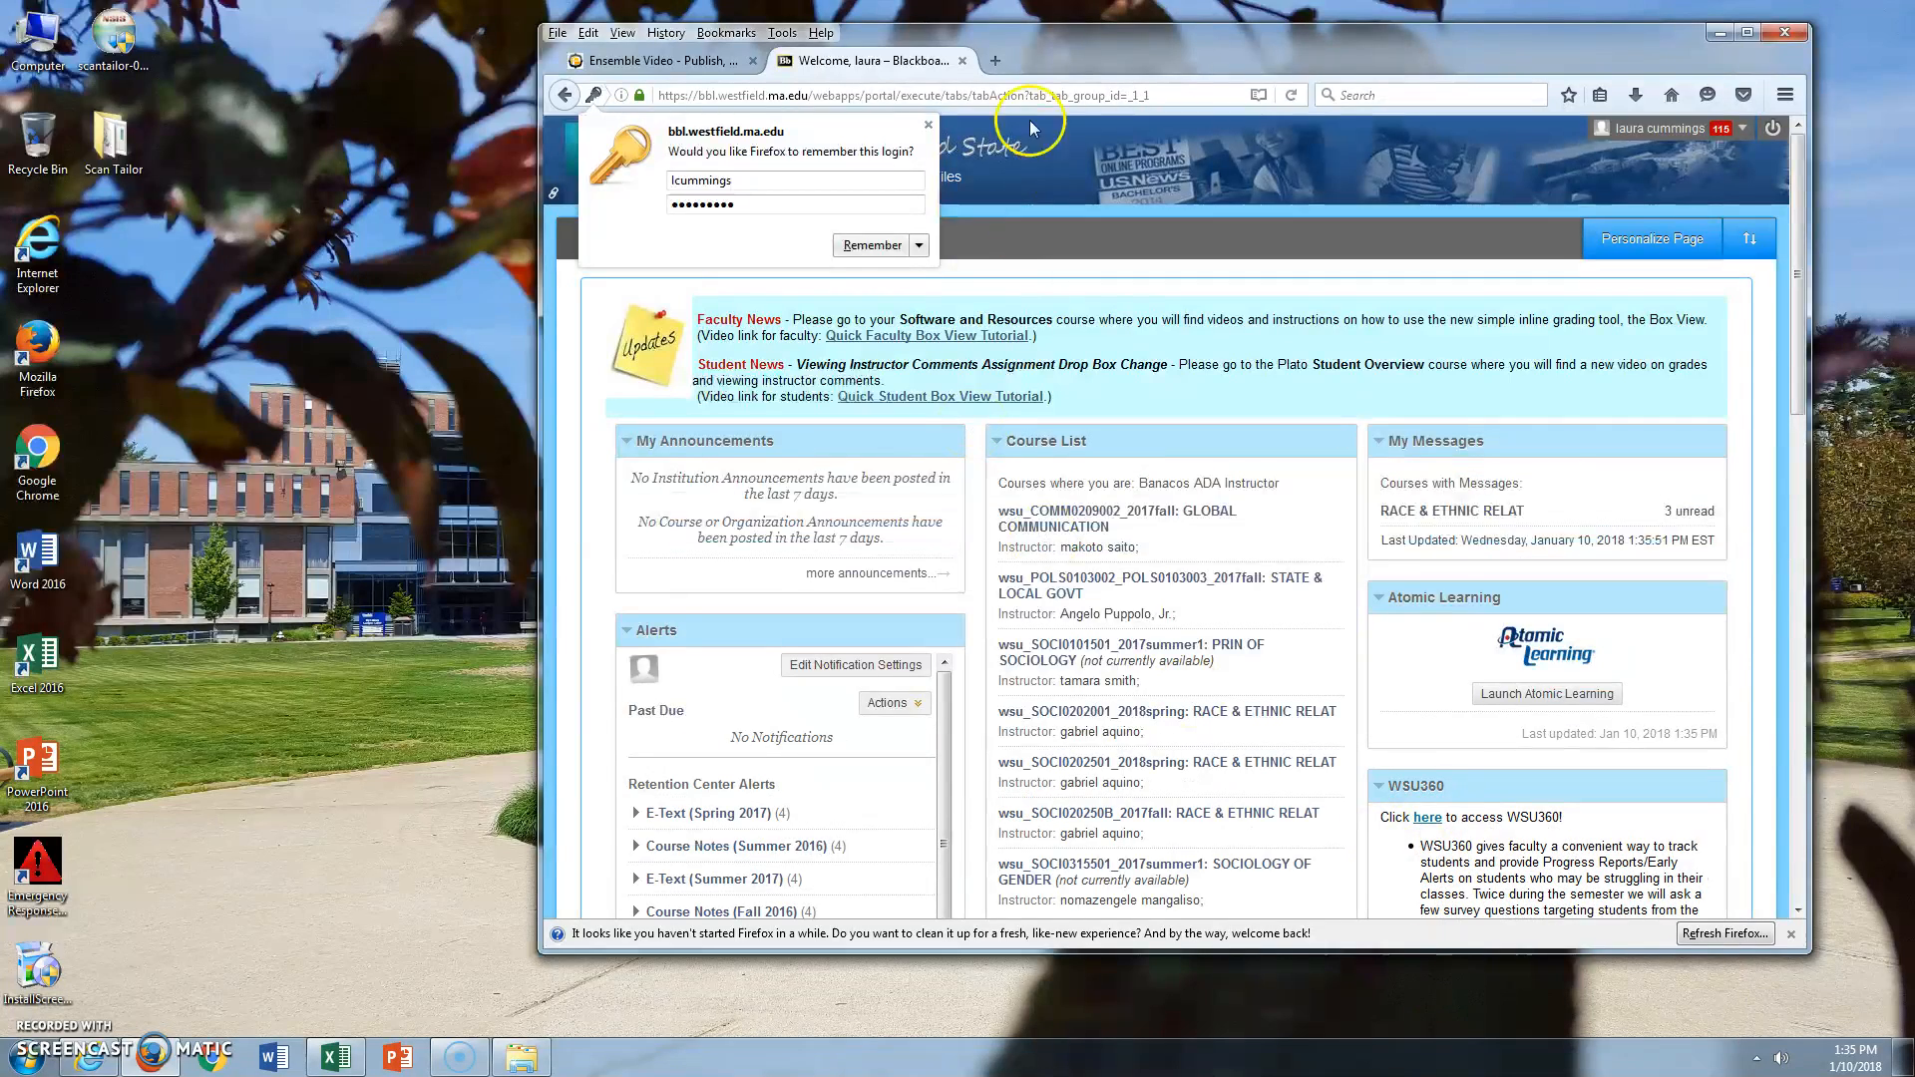
{"action": "left_click", "coordinate": [929, 125]}
Open the E-Text (Spring 2018) organization and look through its existing list of e-text folders
{"action": "scroll", "coordinate": [1327, 541], "scroll_direction": "down", "scroll_amount": 4}
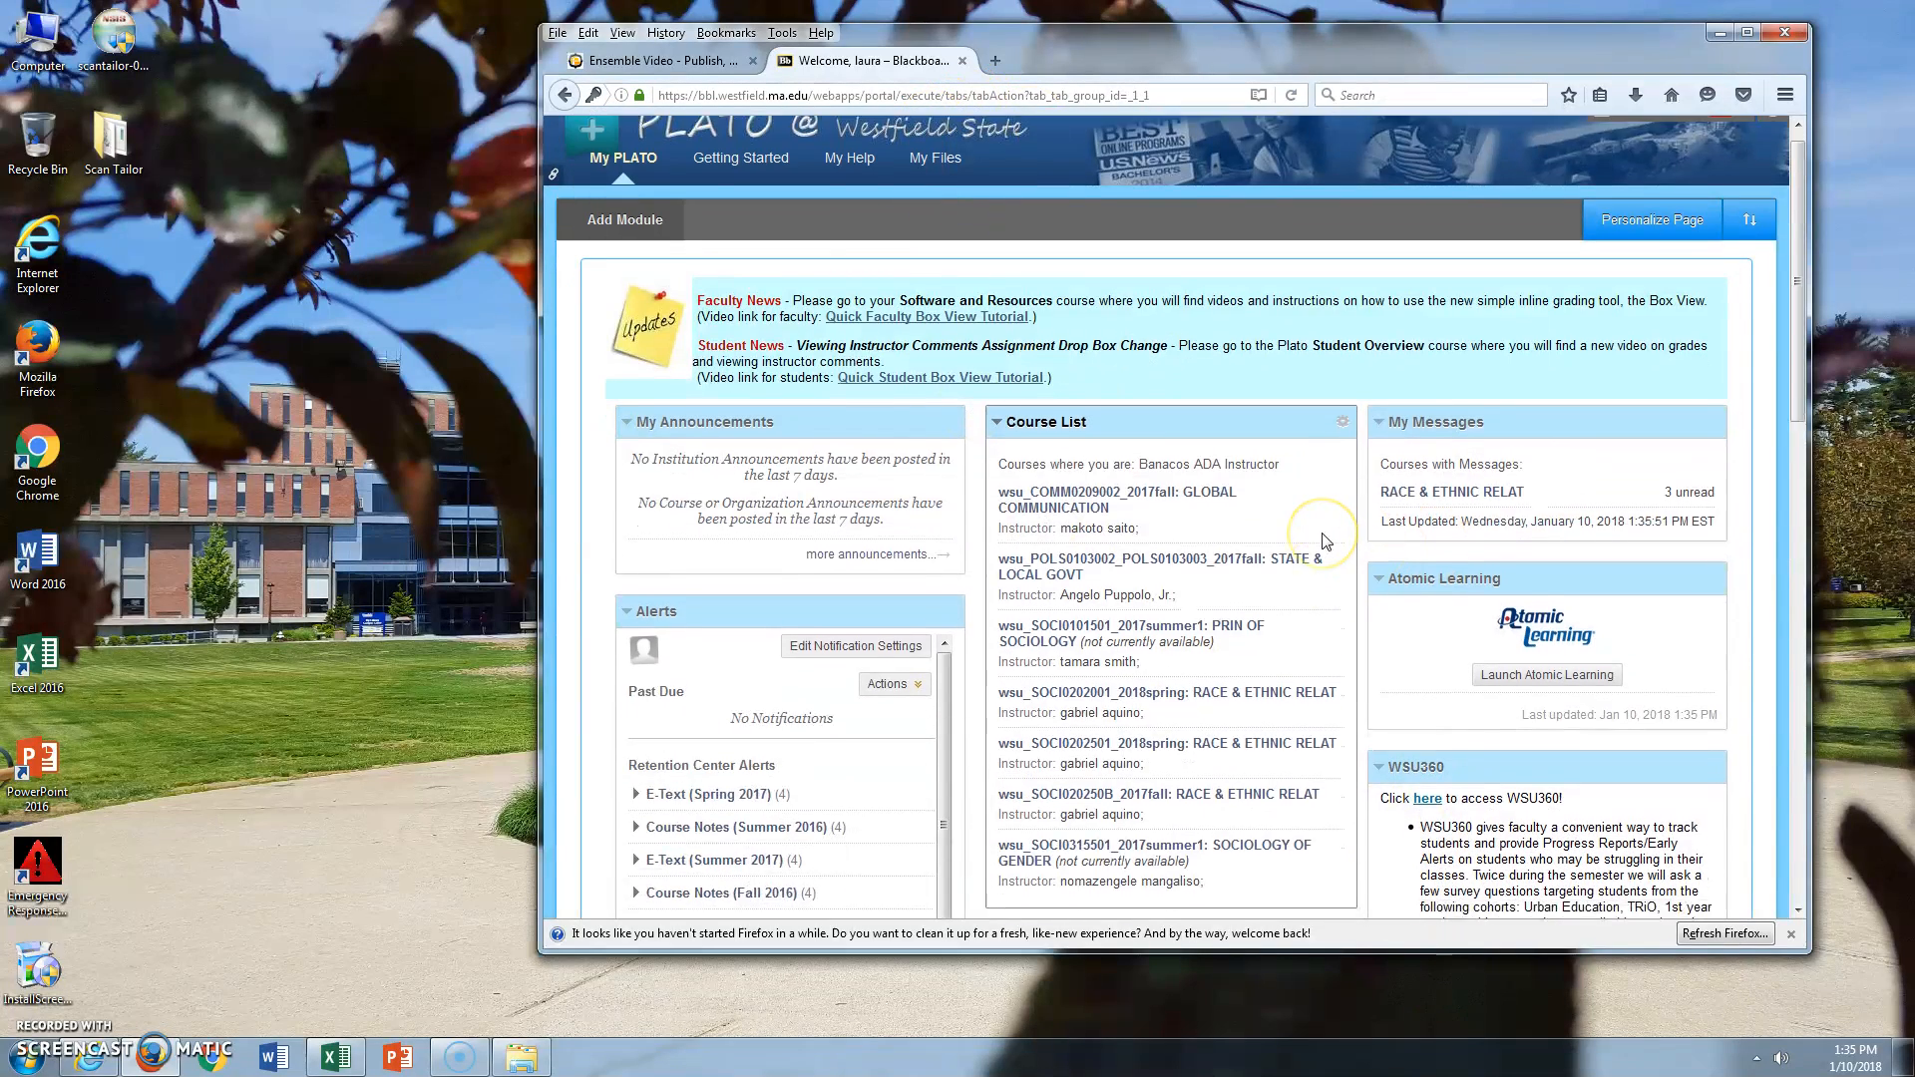
{"action": "scroll", "coordinate": [1327, 541], "scroll_direction": "down", "scroll_amount": 3}
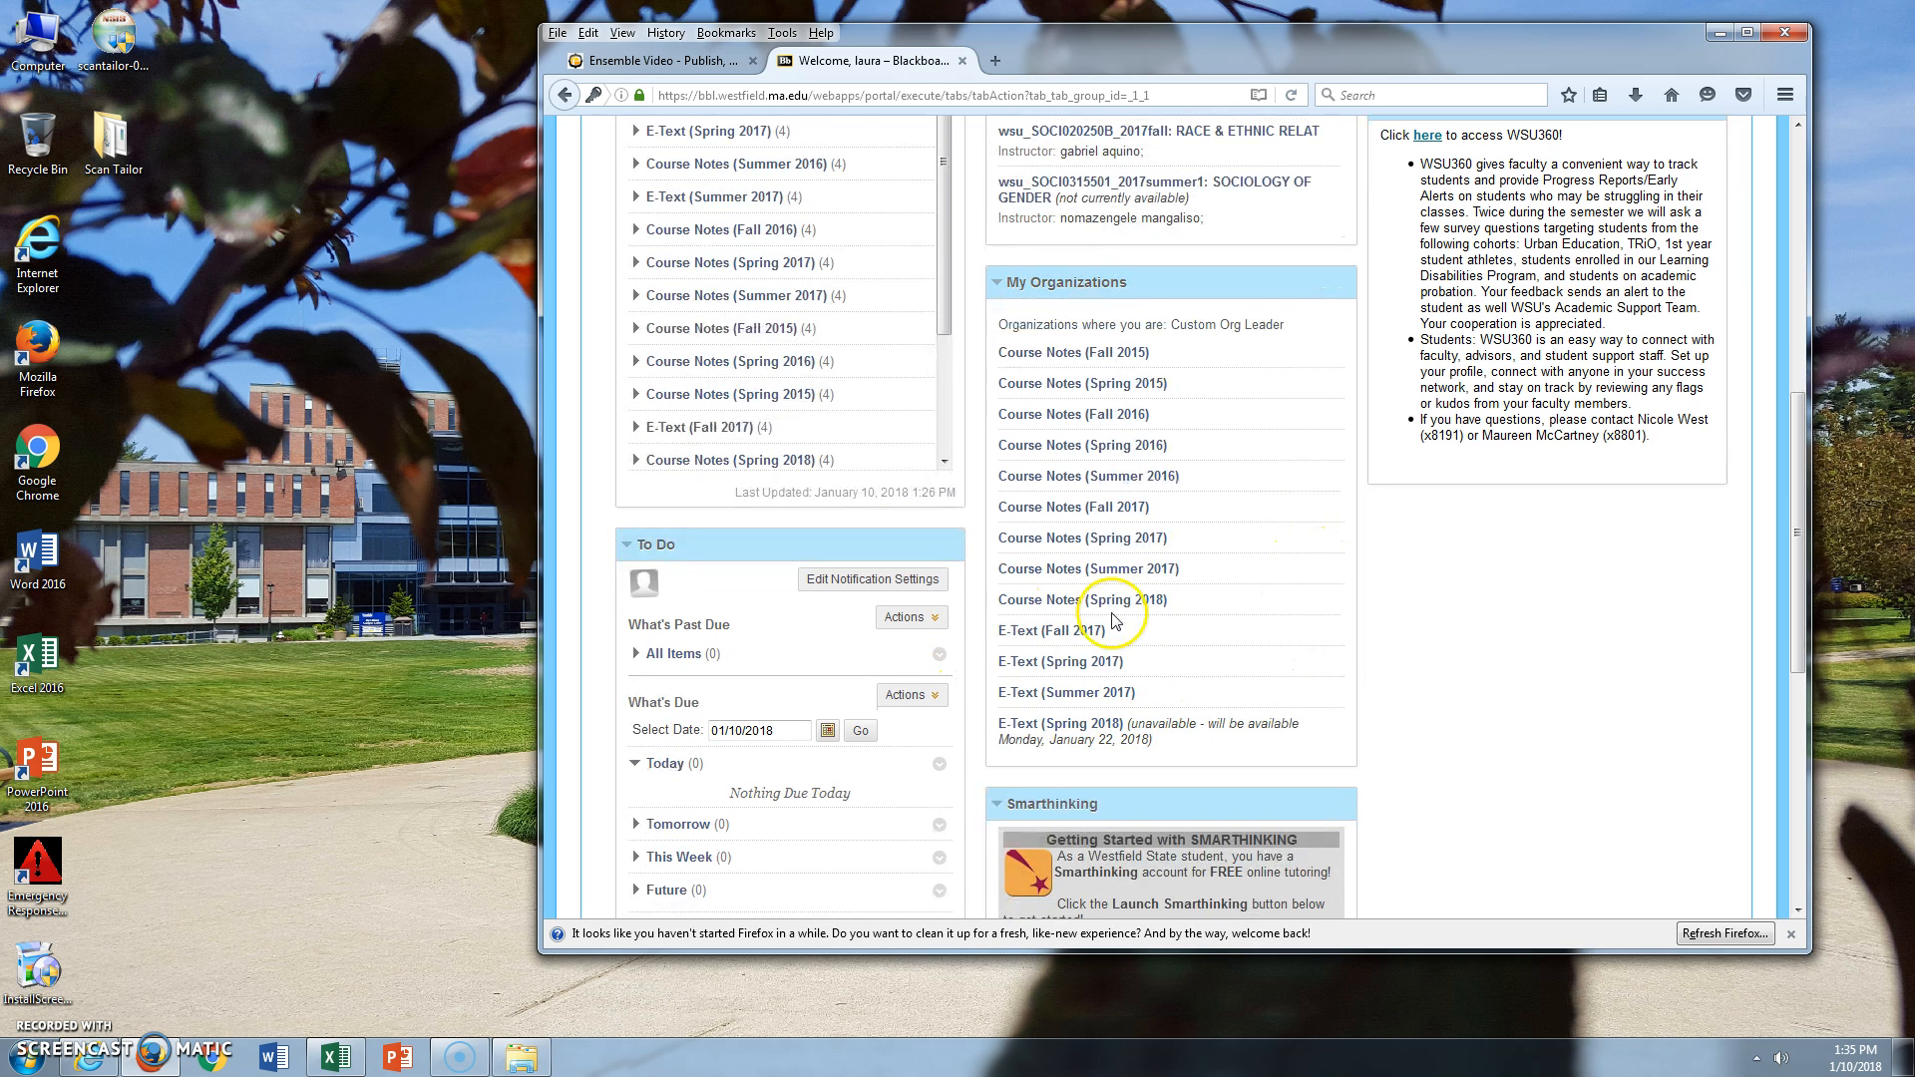
{"action": "left_click", "coordinate": [1099, 732]}
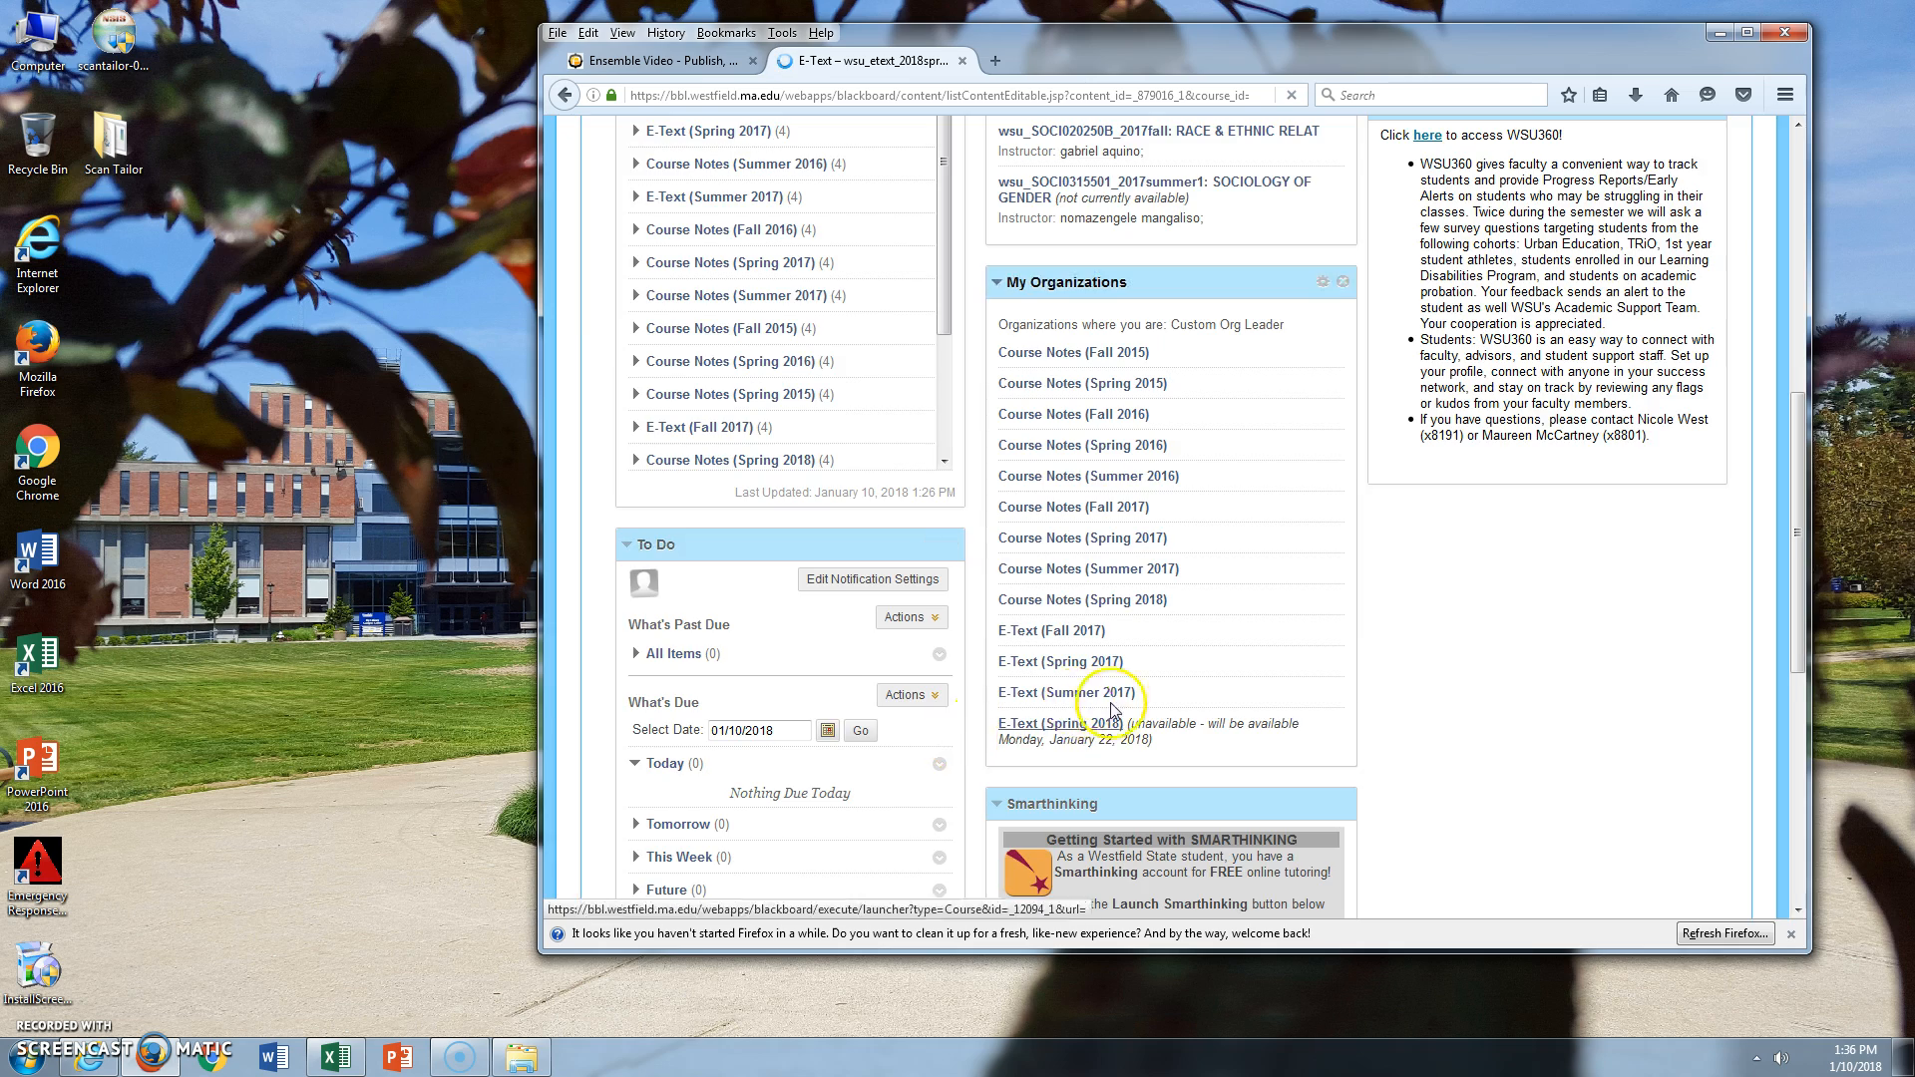
{"action": "scroll", "coordinate": [1148, 489], "scroll_direction": "down", "scroll_amount": 15}
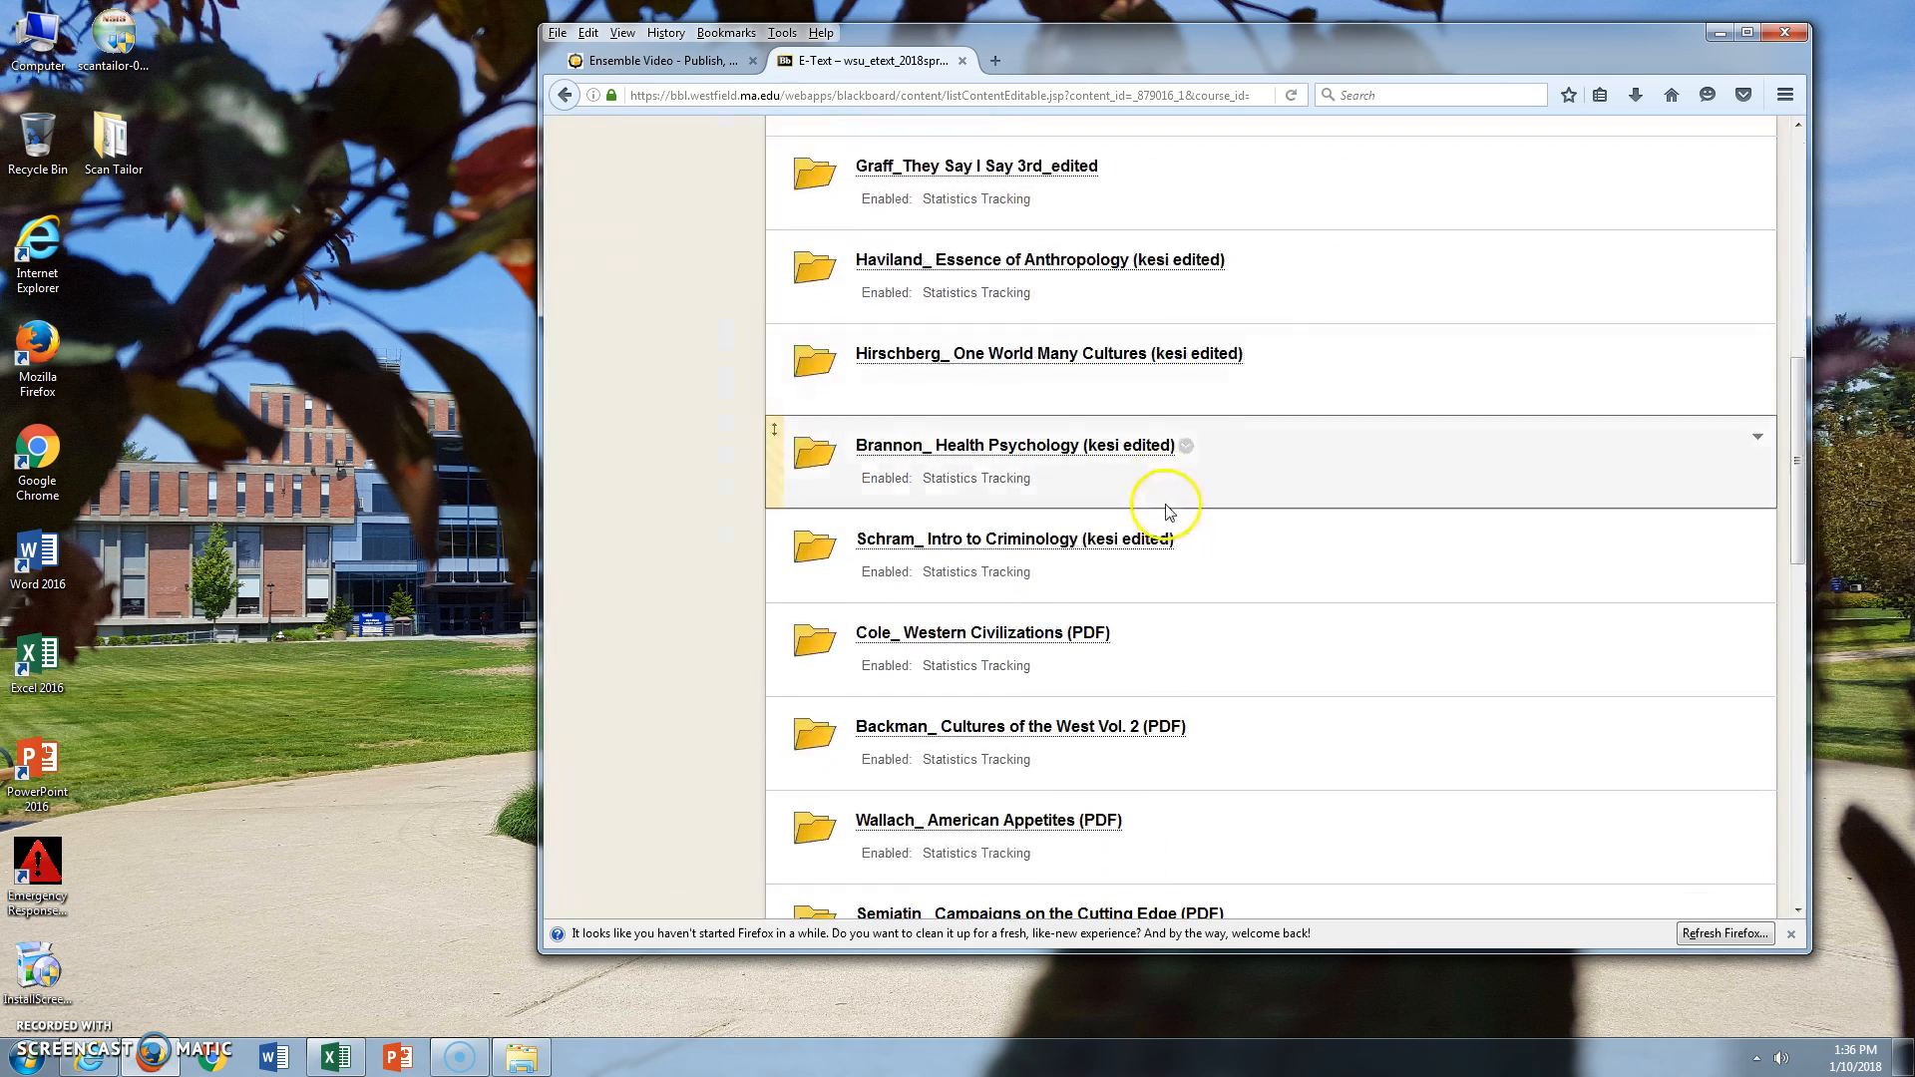
{"action": "scroll", "coordinate": [1180, 527], "scroll_direction": "down", "scroll_amount": 9}
{"action": "scroll", "coordinate": [1127, 573], "scroll_direction": "up", "scroll_amount": 16}
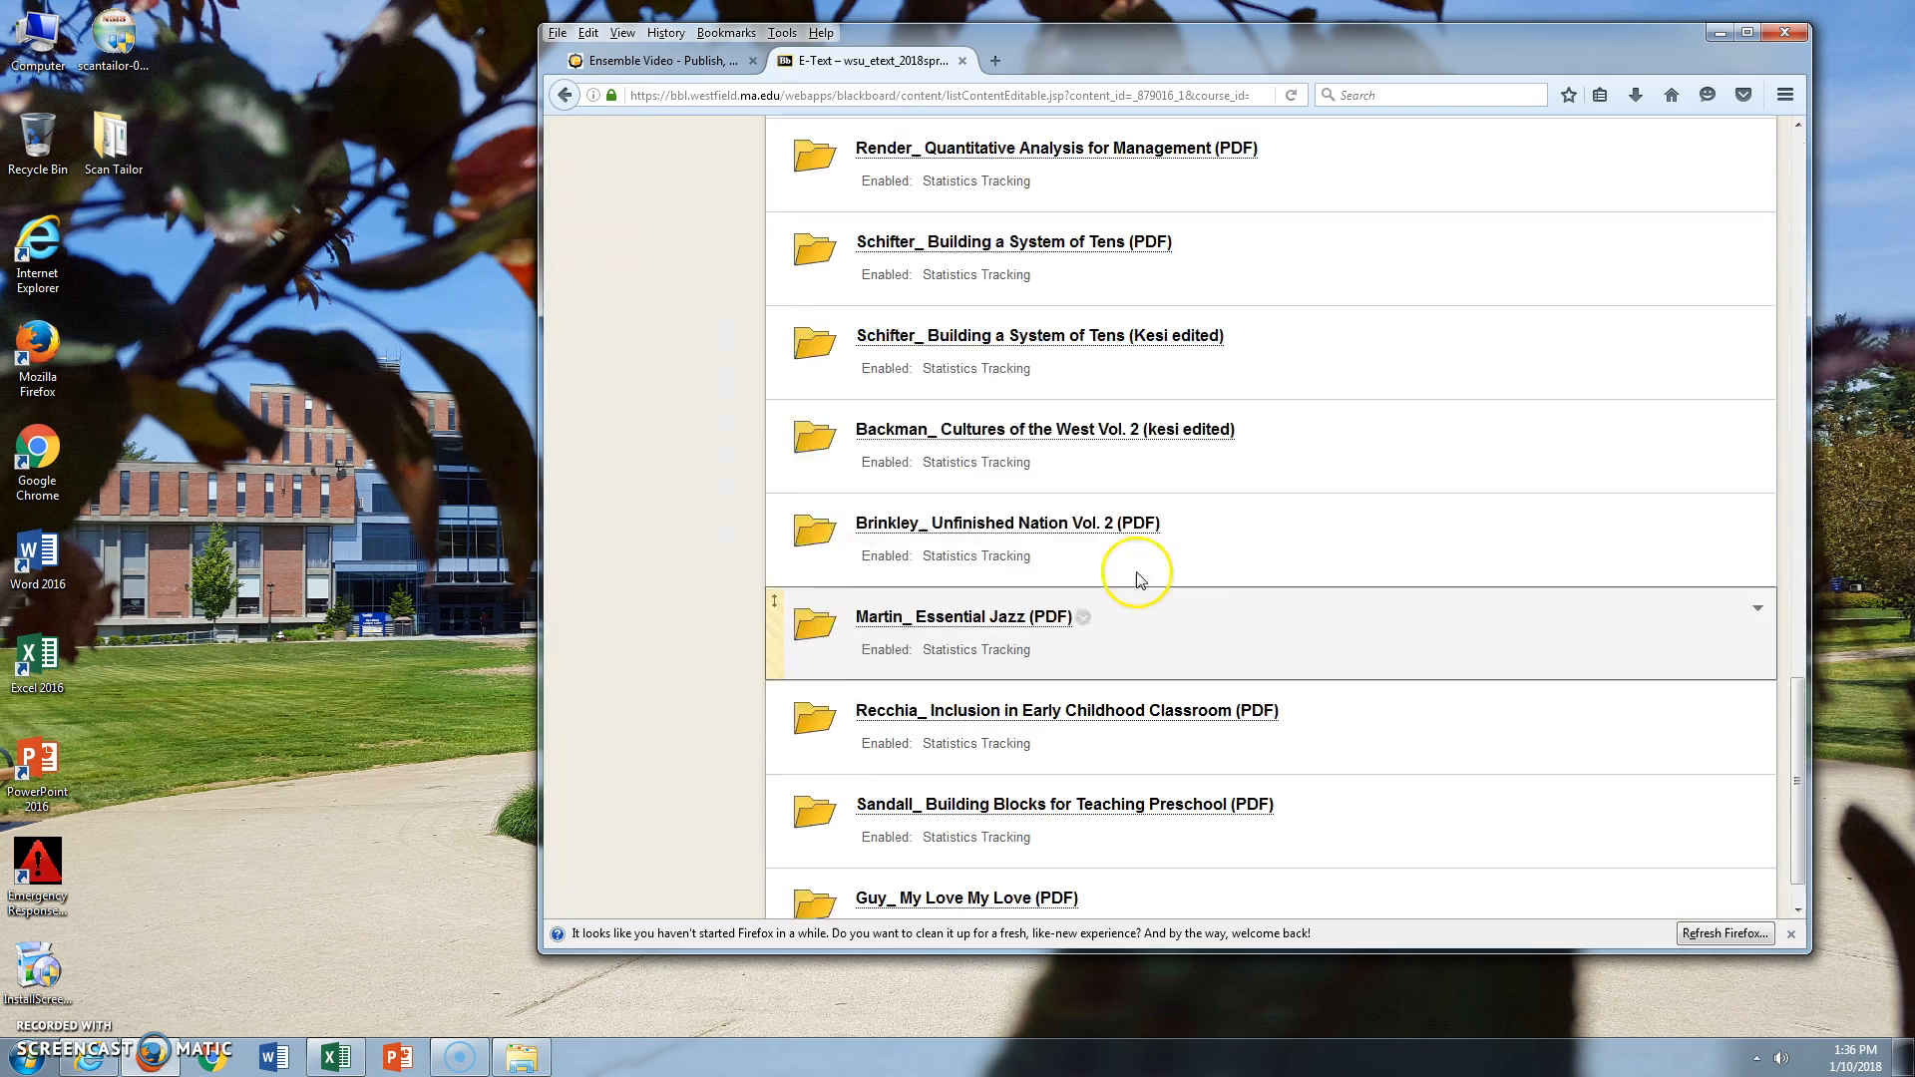
{"action": "scroll", "coordinate": [1138, 558], "scroll_direction": "up", "scroll_amount": 12}
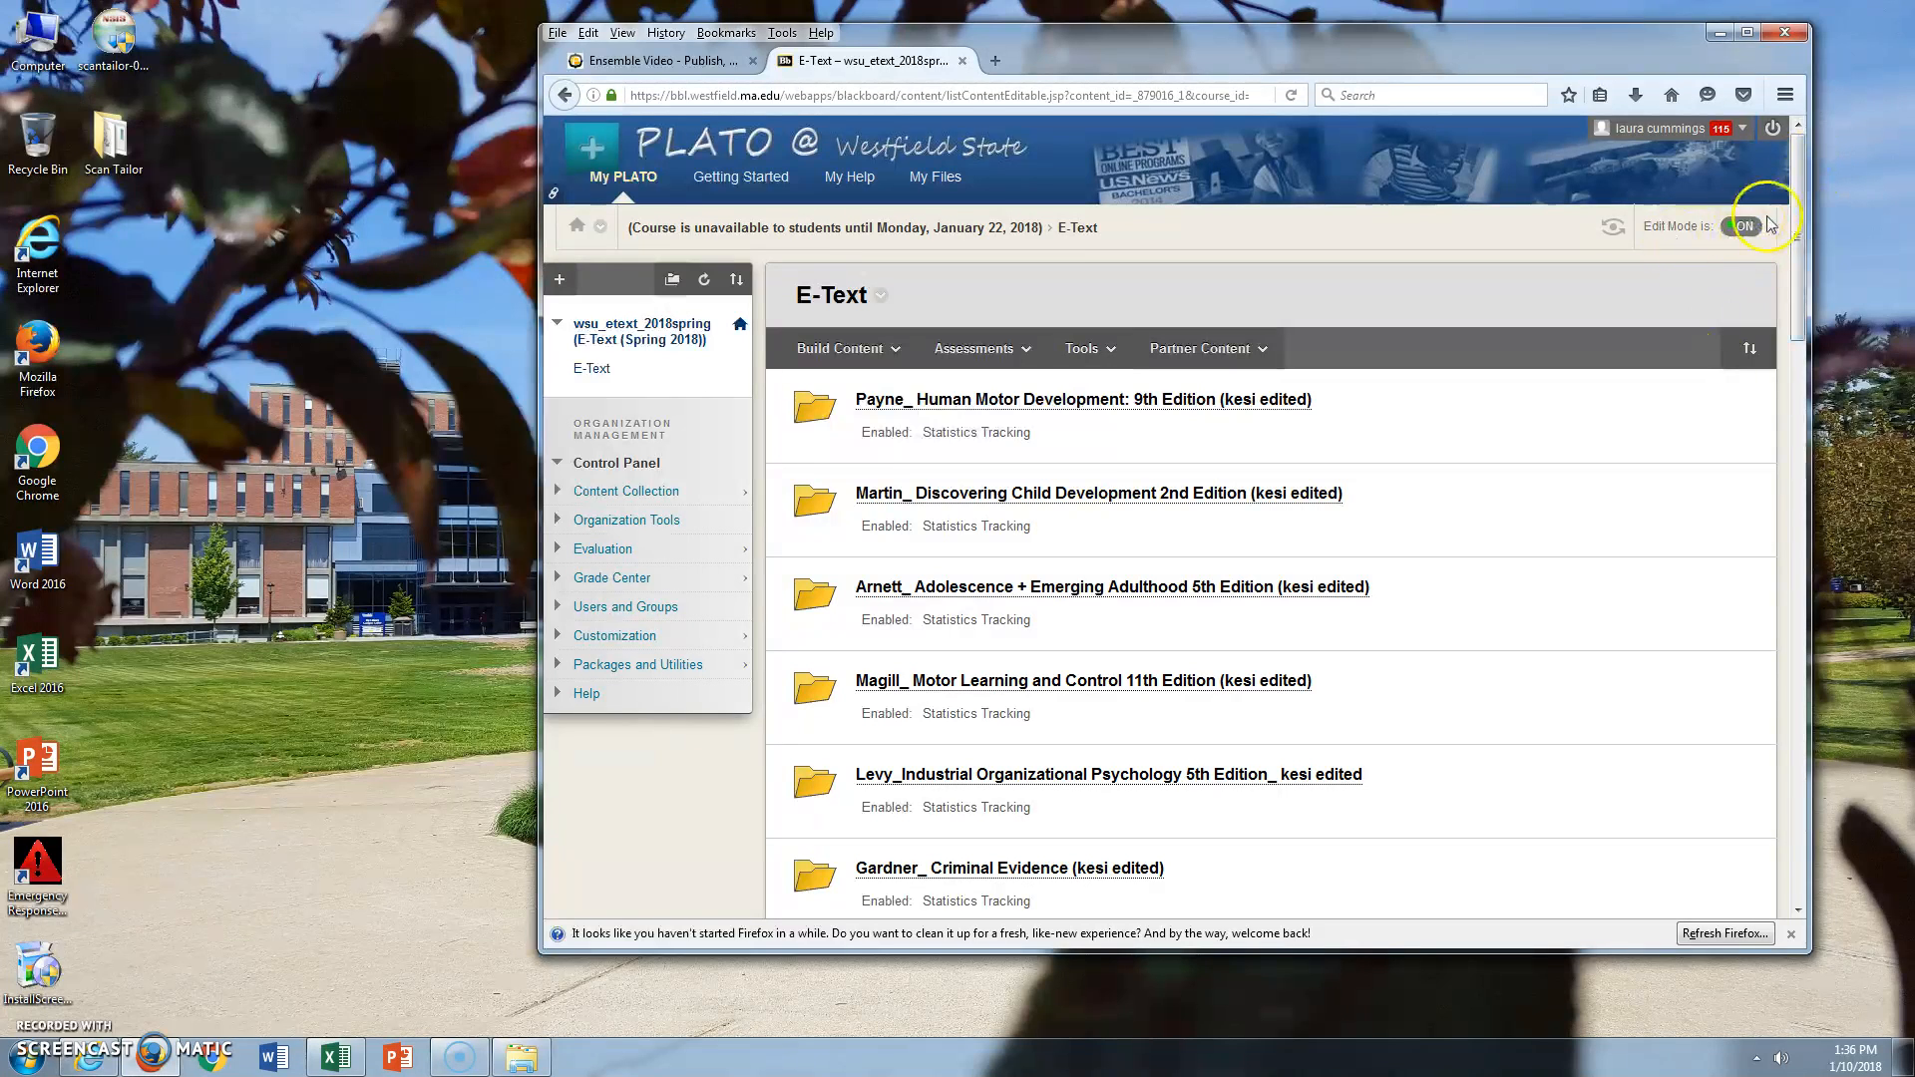
Create a content folder named "Openstax_ Biology (PDF)" in the E-Text area with tracking of the number of views enabled
{"action": "left_click", "coordinate": [841, 349]}
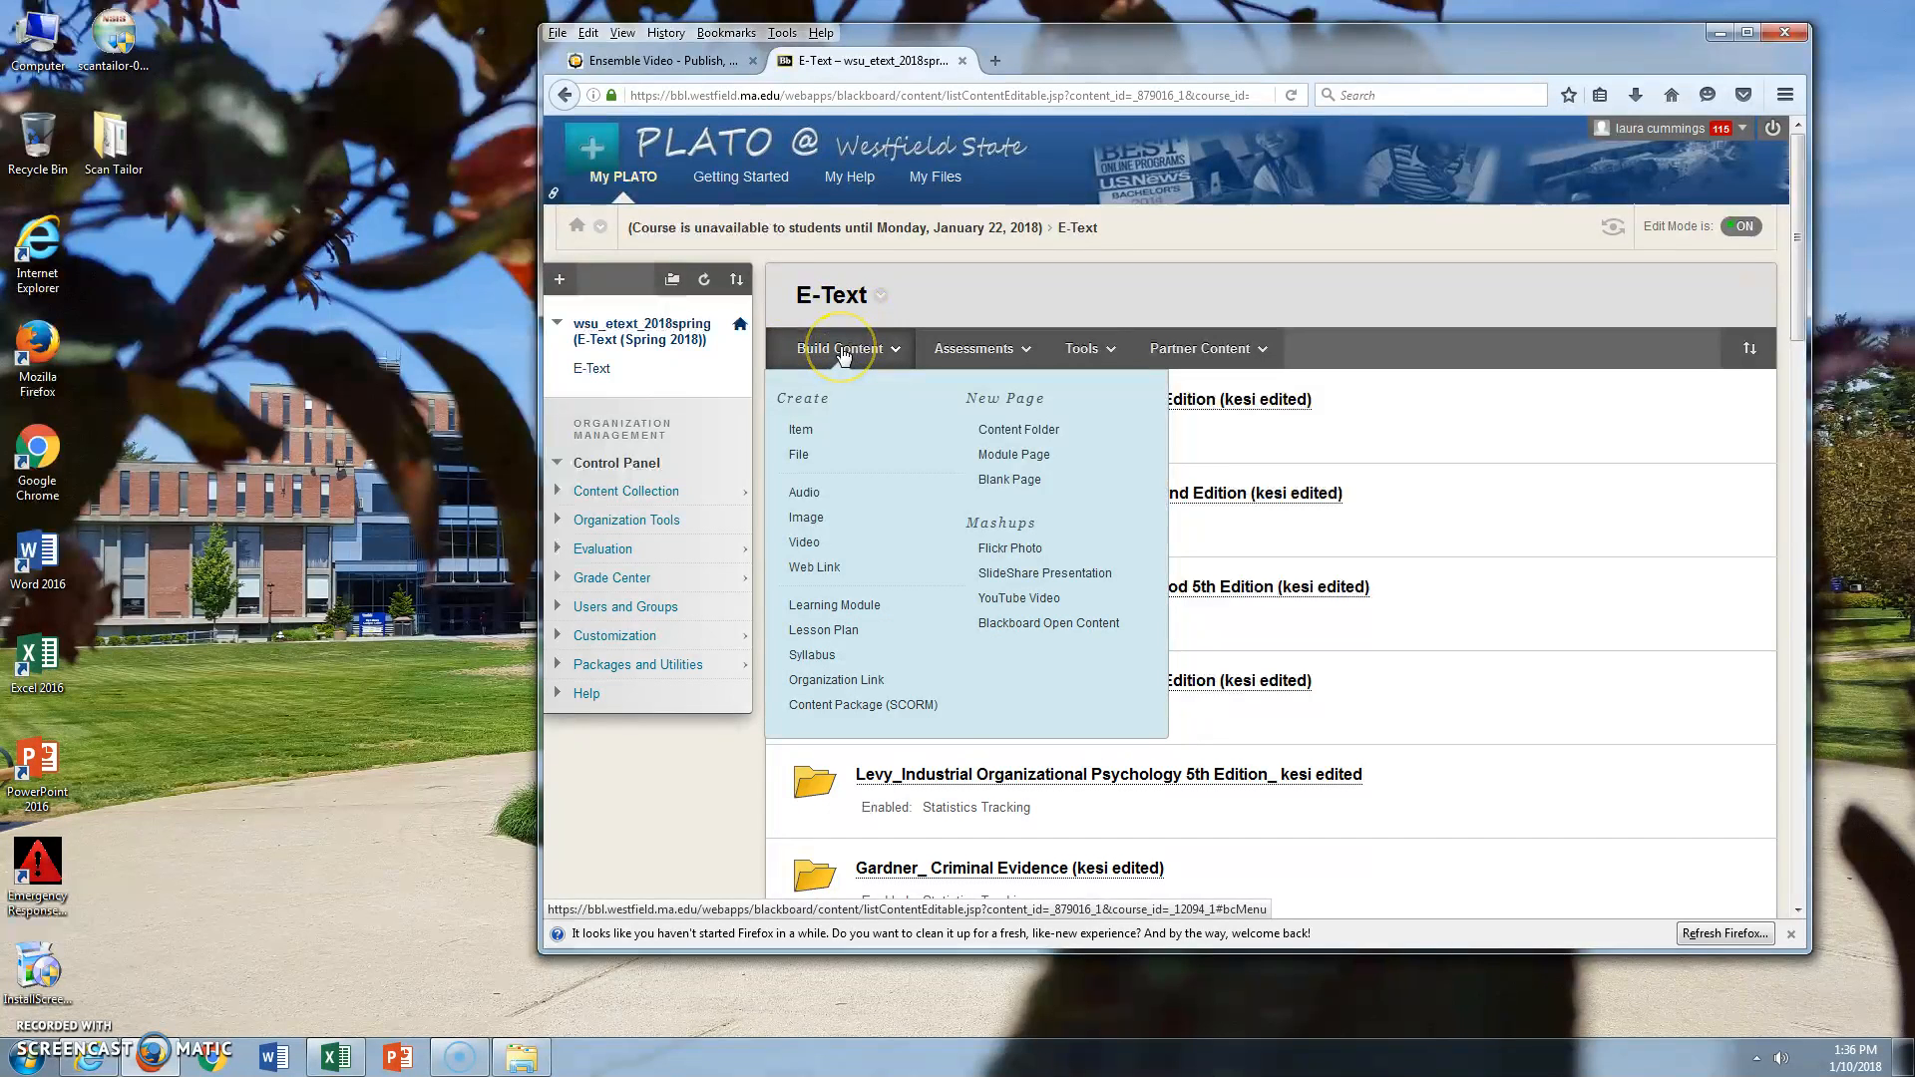
{"action": "left_click", "coordinate": [986, 431]}
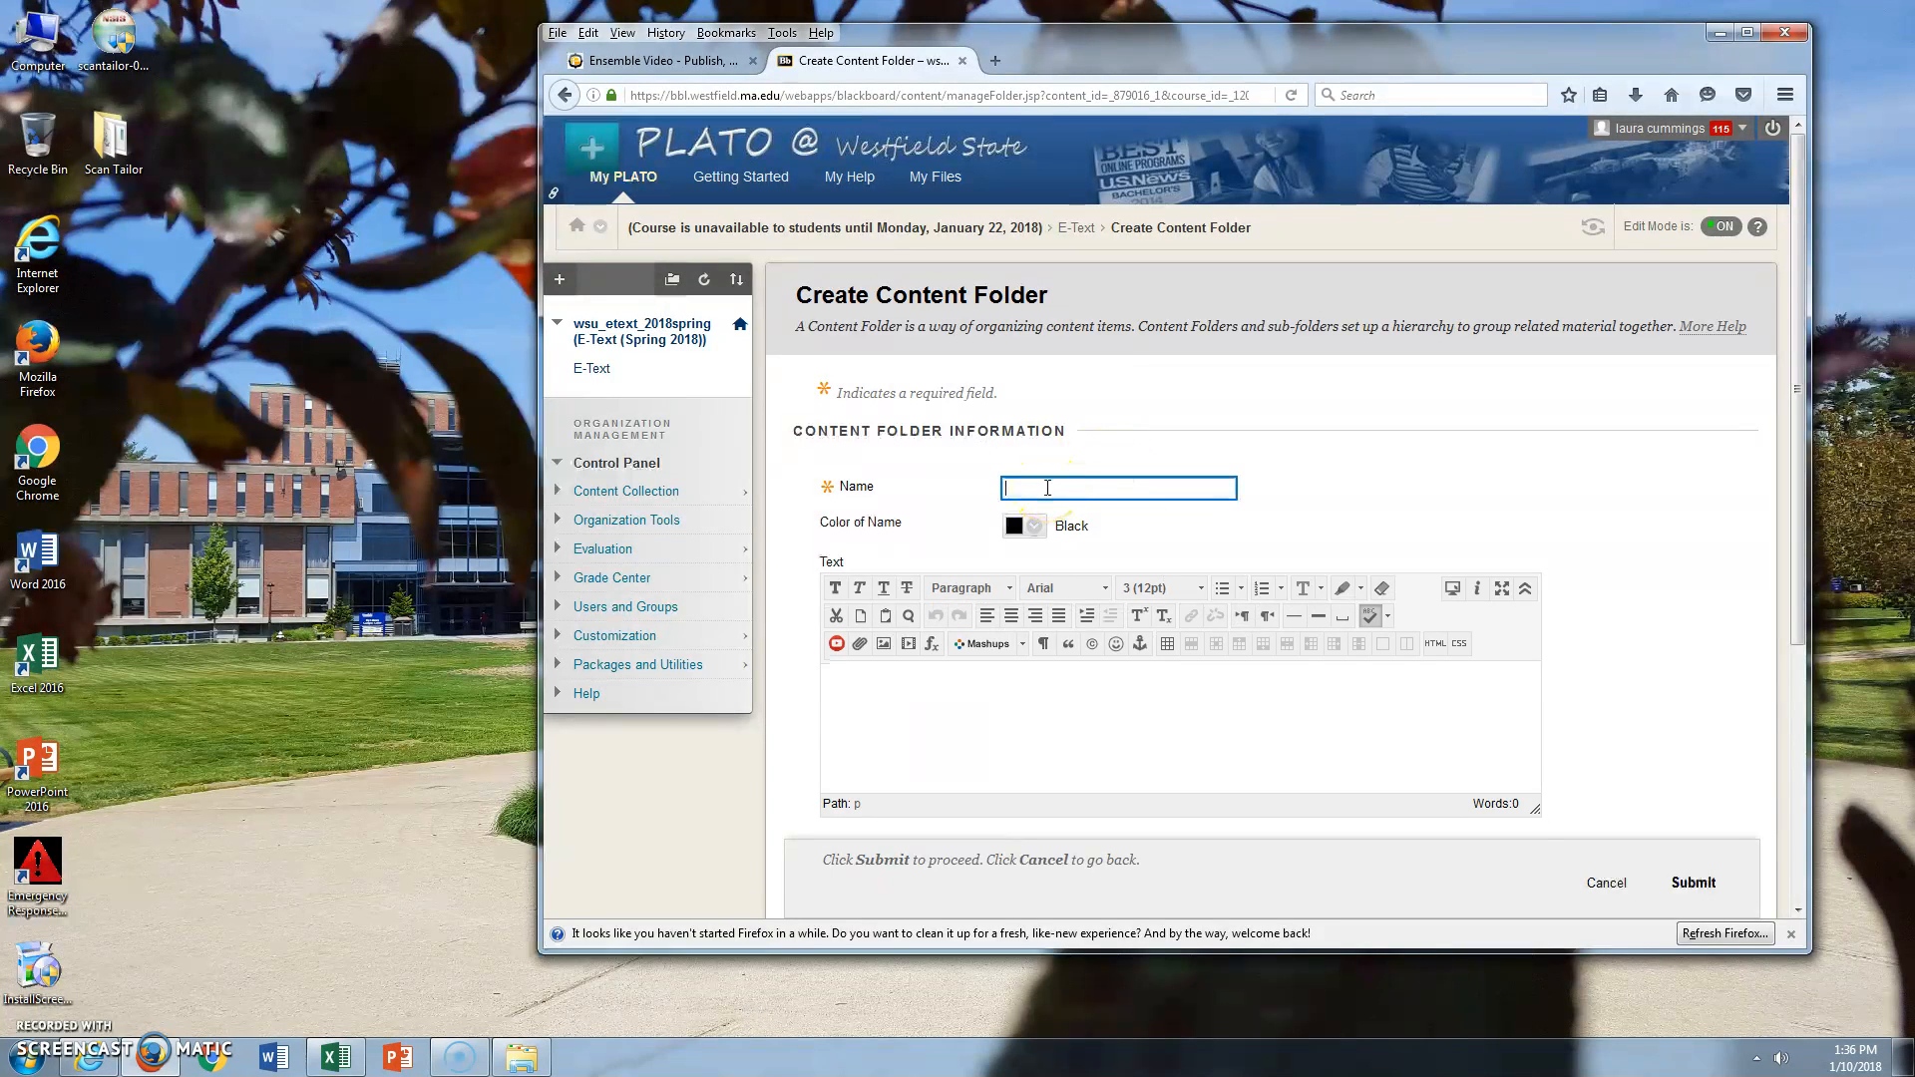
{"action": "type", "text": "Openstax_ Biology (PDF"}
{"action": "scroll", "coordinate": [1652, 571], "scroll_direction": "down", "scroll_amount": 4}
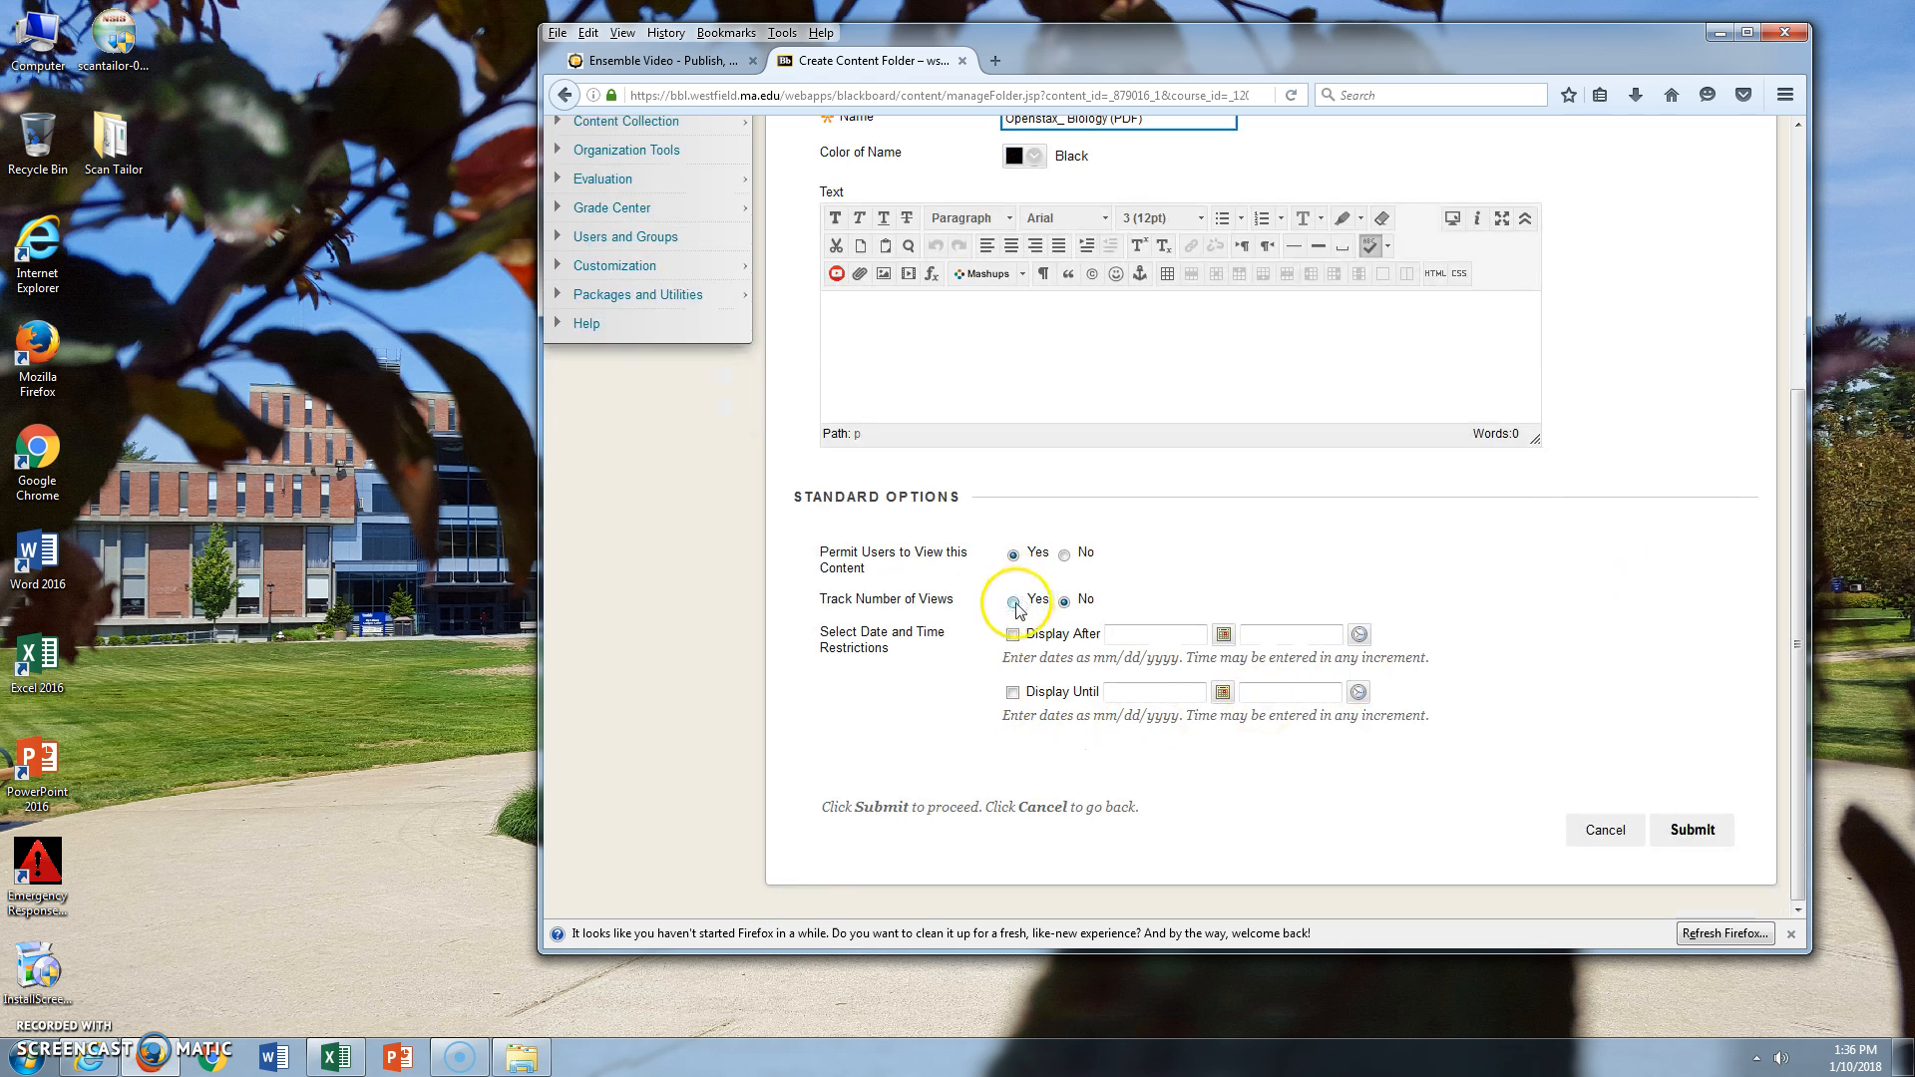
{"action": "left_click", "coordinate": [1013, 602]}
{"action": "left_click", "coordinate": [1686, 831]}
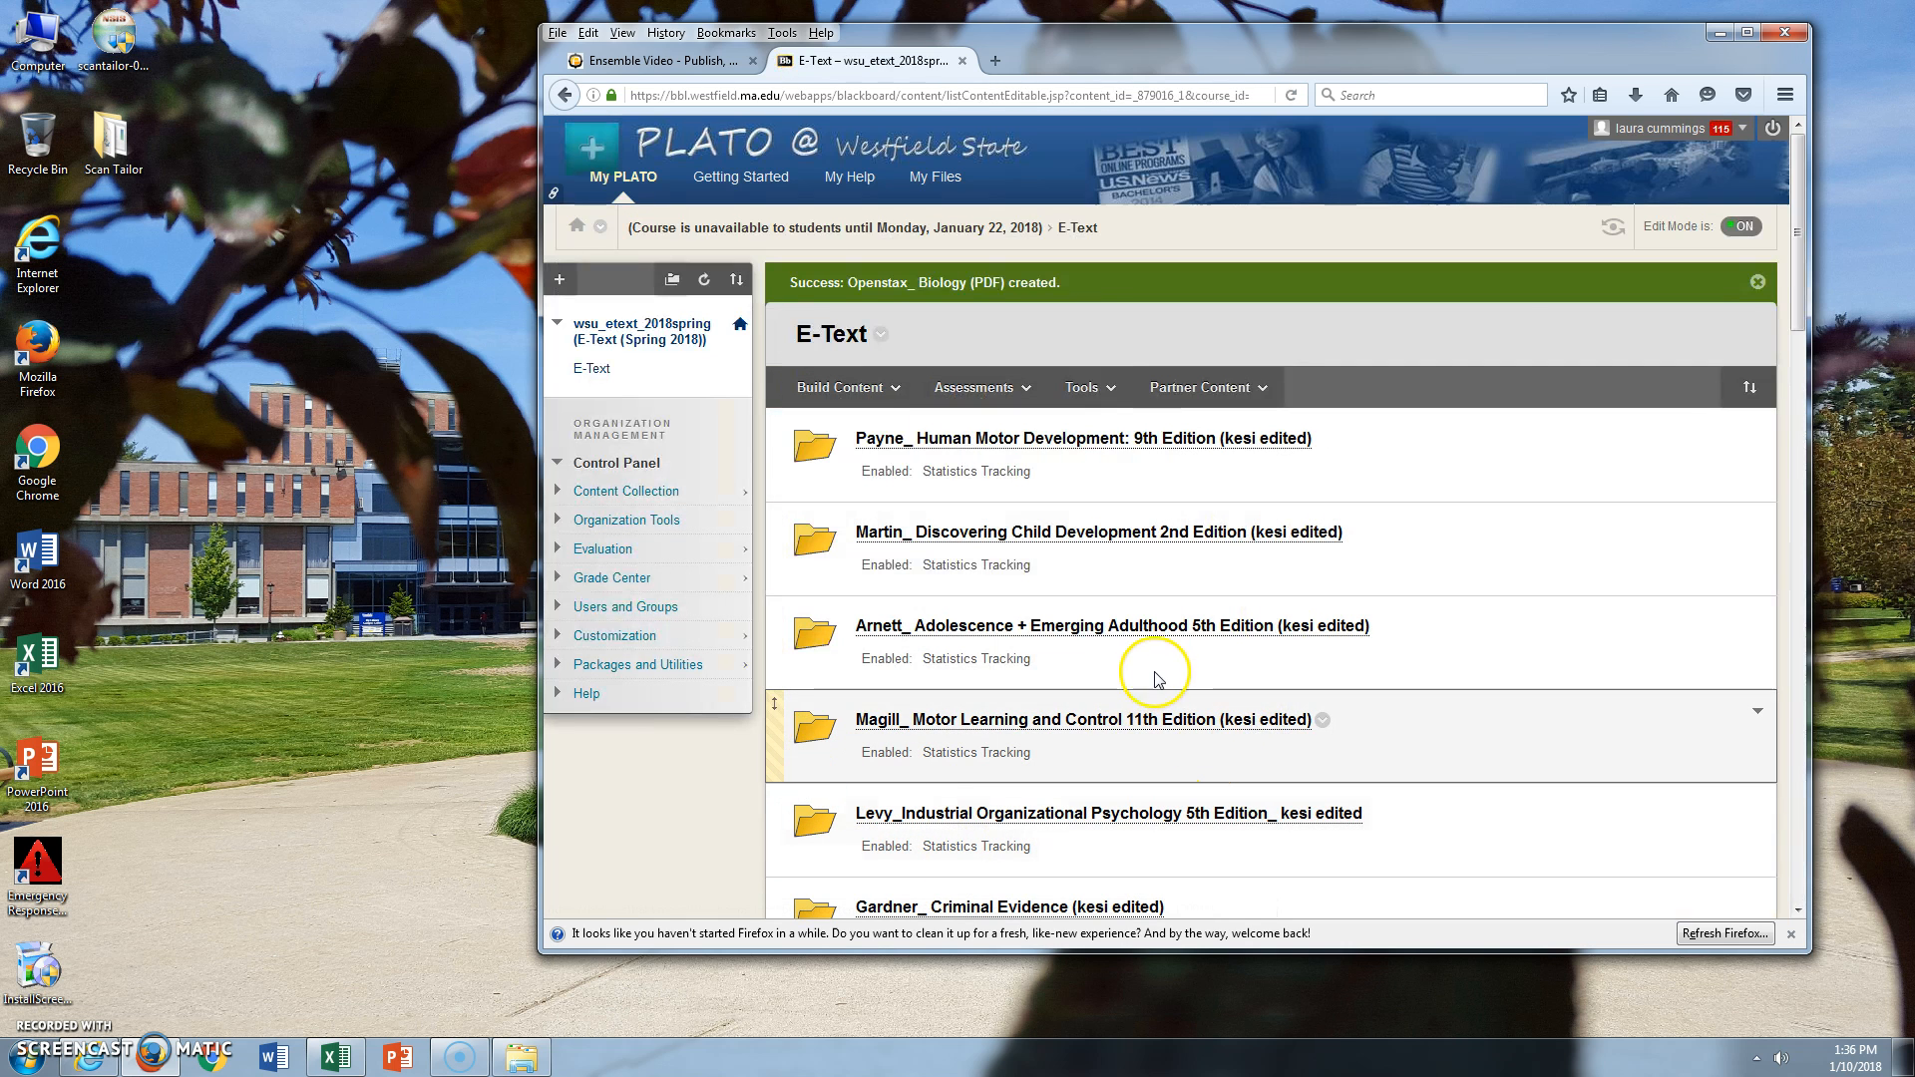
Open the new Openstax_ Biology (PDF) folder at the end of the E-Text list
{"action": "scroll", "coordinate": [1185, 753], "scroll_direction": "down", "scroll_amount": 15}
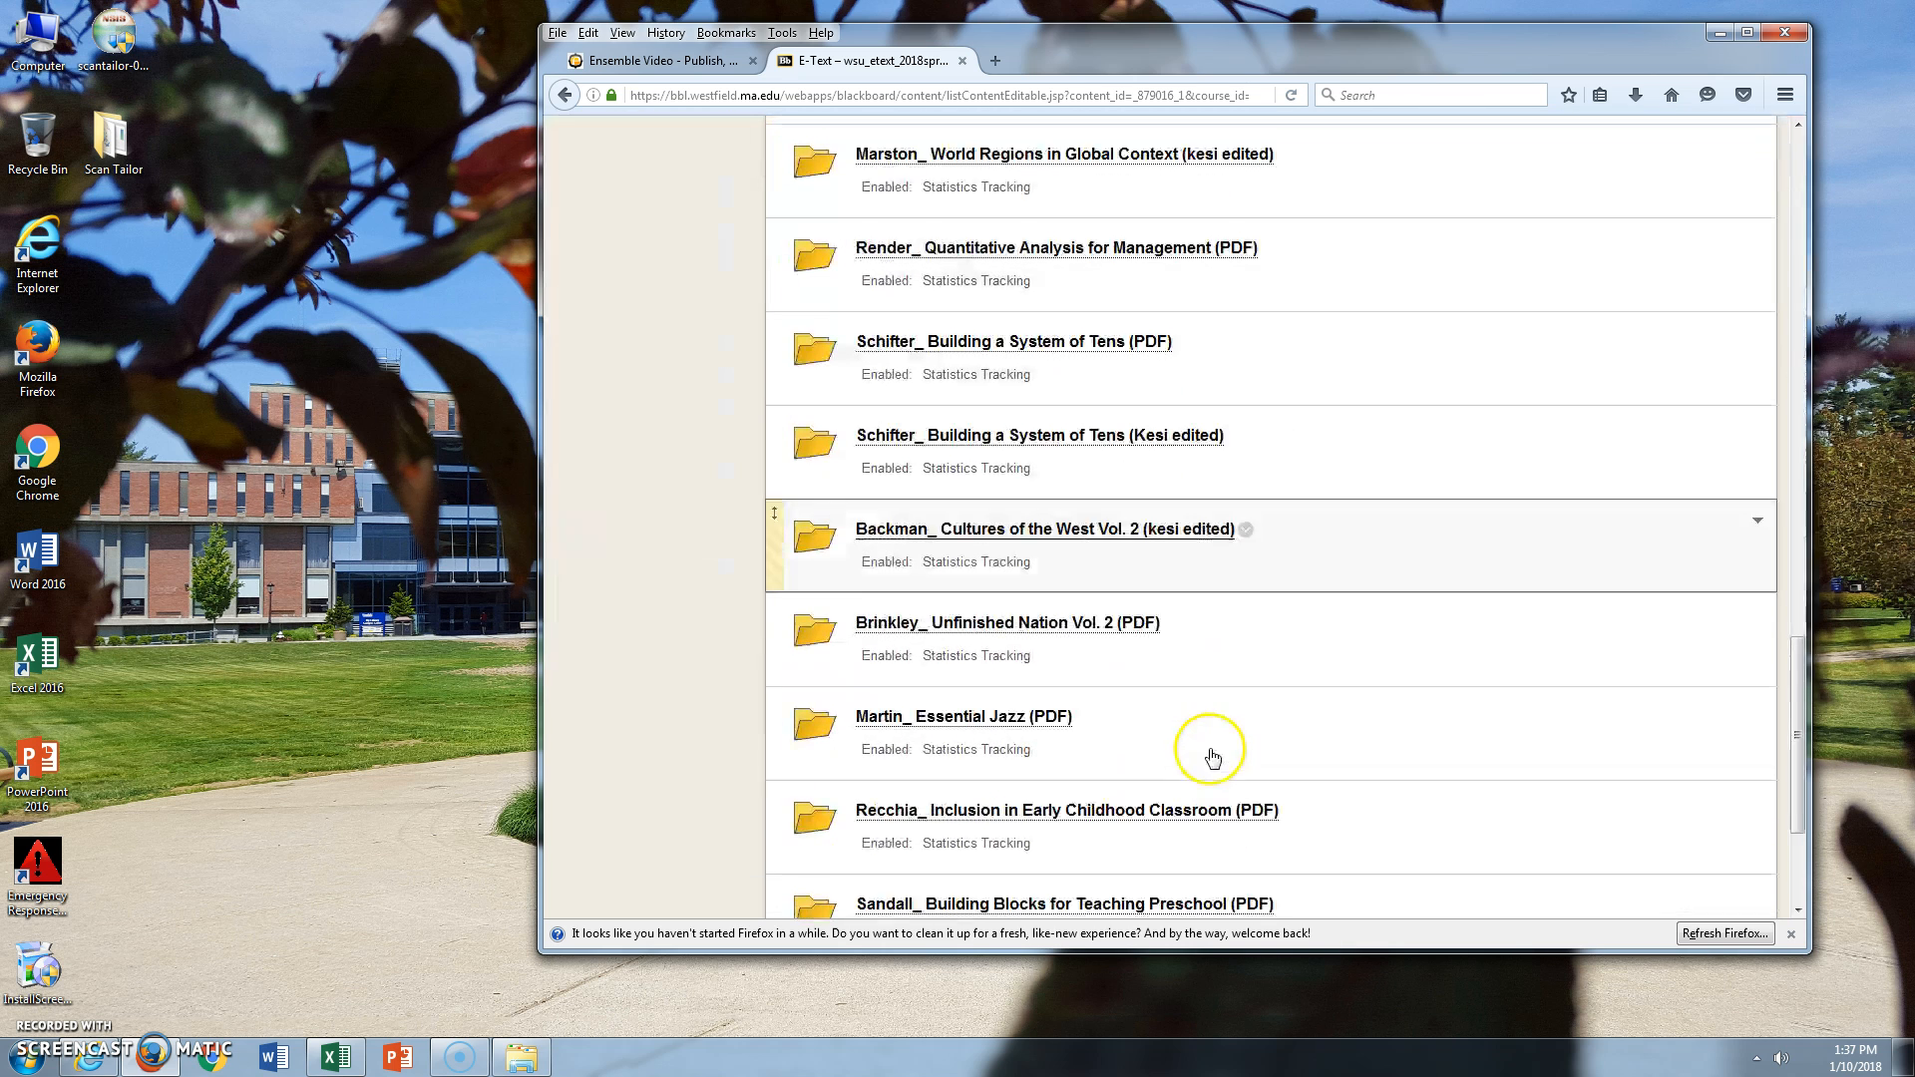
{"action": "scroll", "coordinate": [1213, 758], "scroll_direction": "down", "scroll_amount": 3}
{"action": "left_click", "coordinate": [965, 843]}
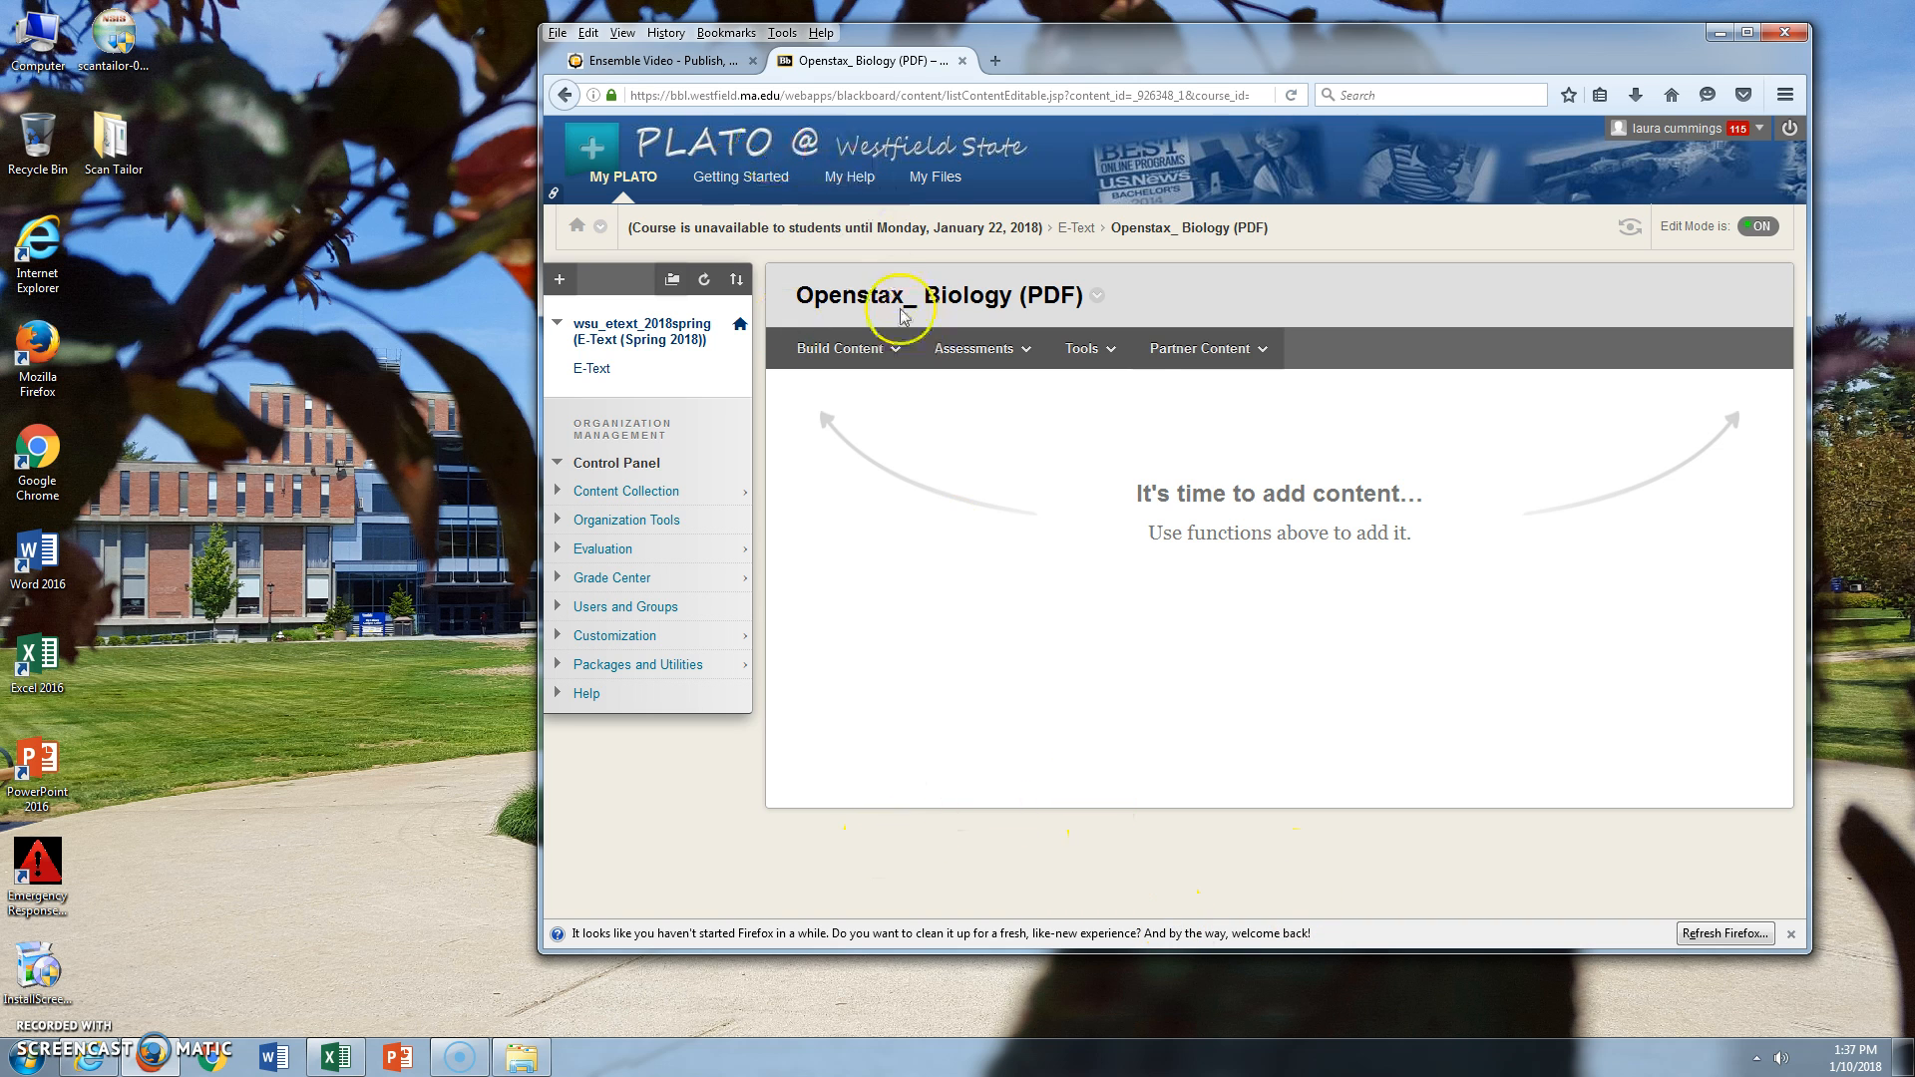
Start a new item in the folder, name it "Openstax_ Biology (PDF)" and enter the same title as its text
{"action": "left_click", "coordinate": [911, 344]}
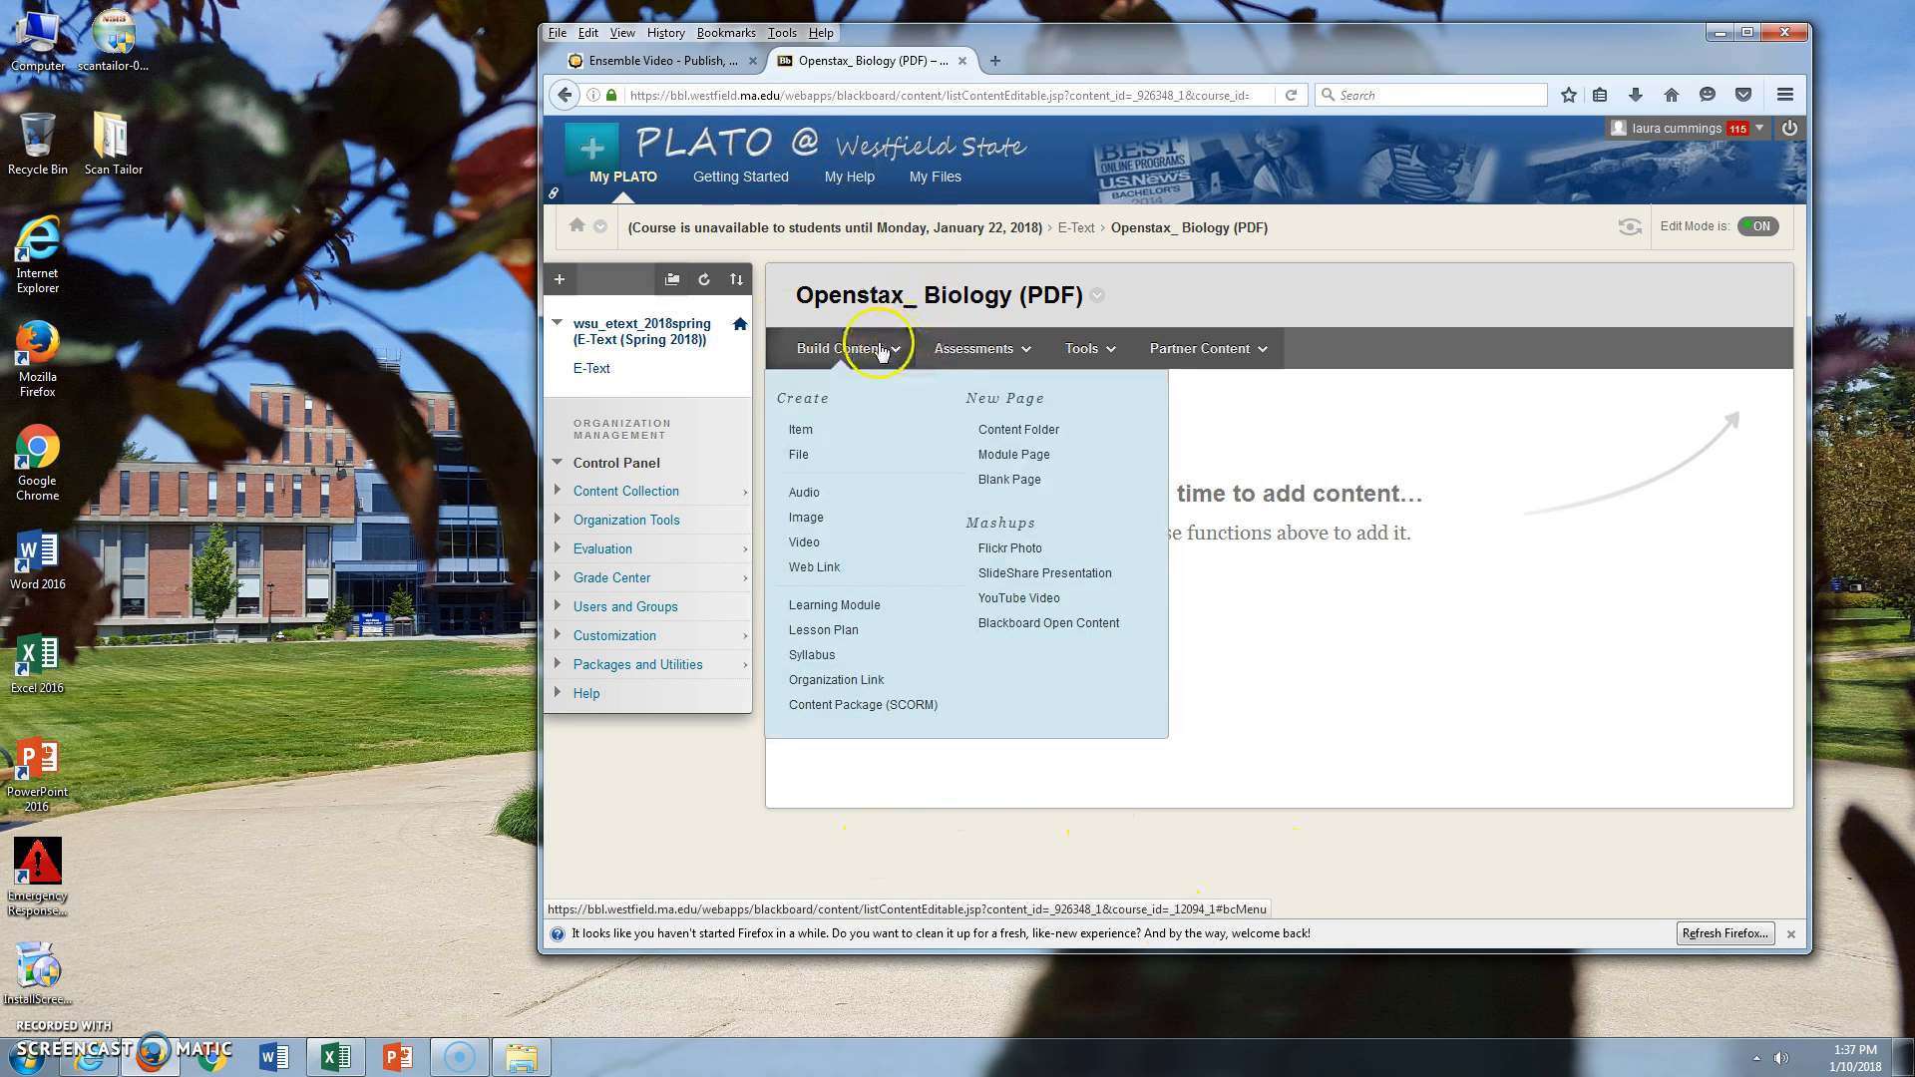
{"action": "left_click", "coordinate": [878, 351]}
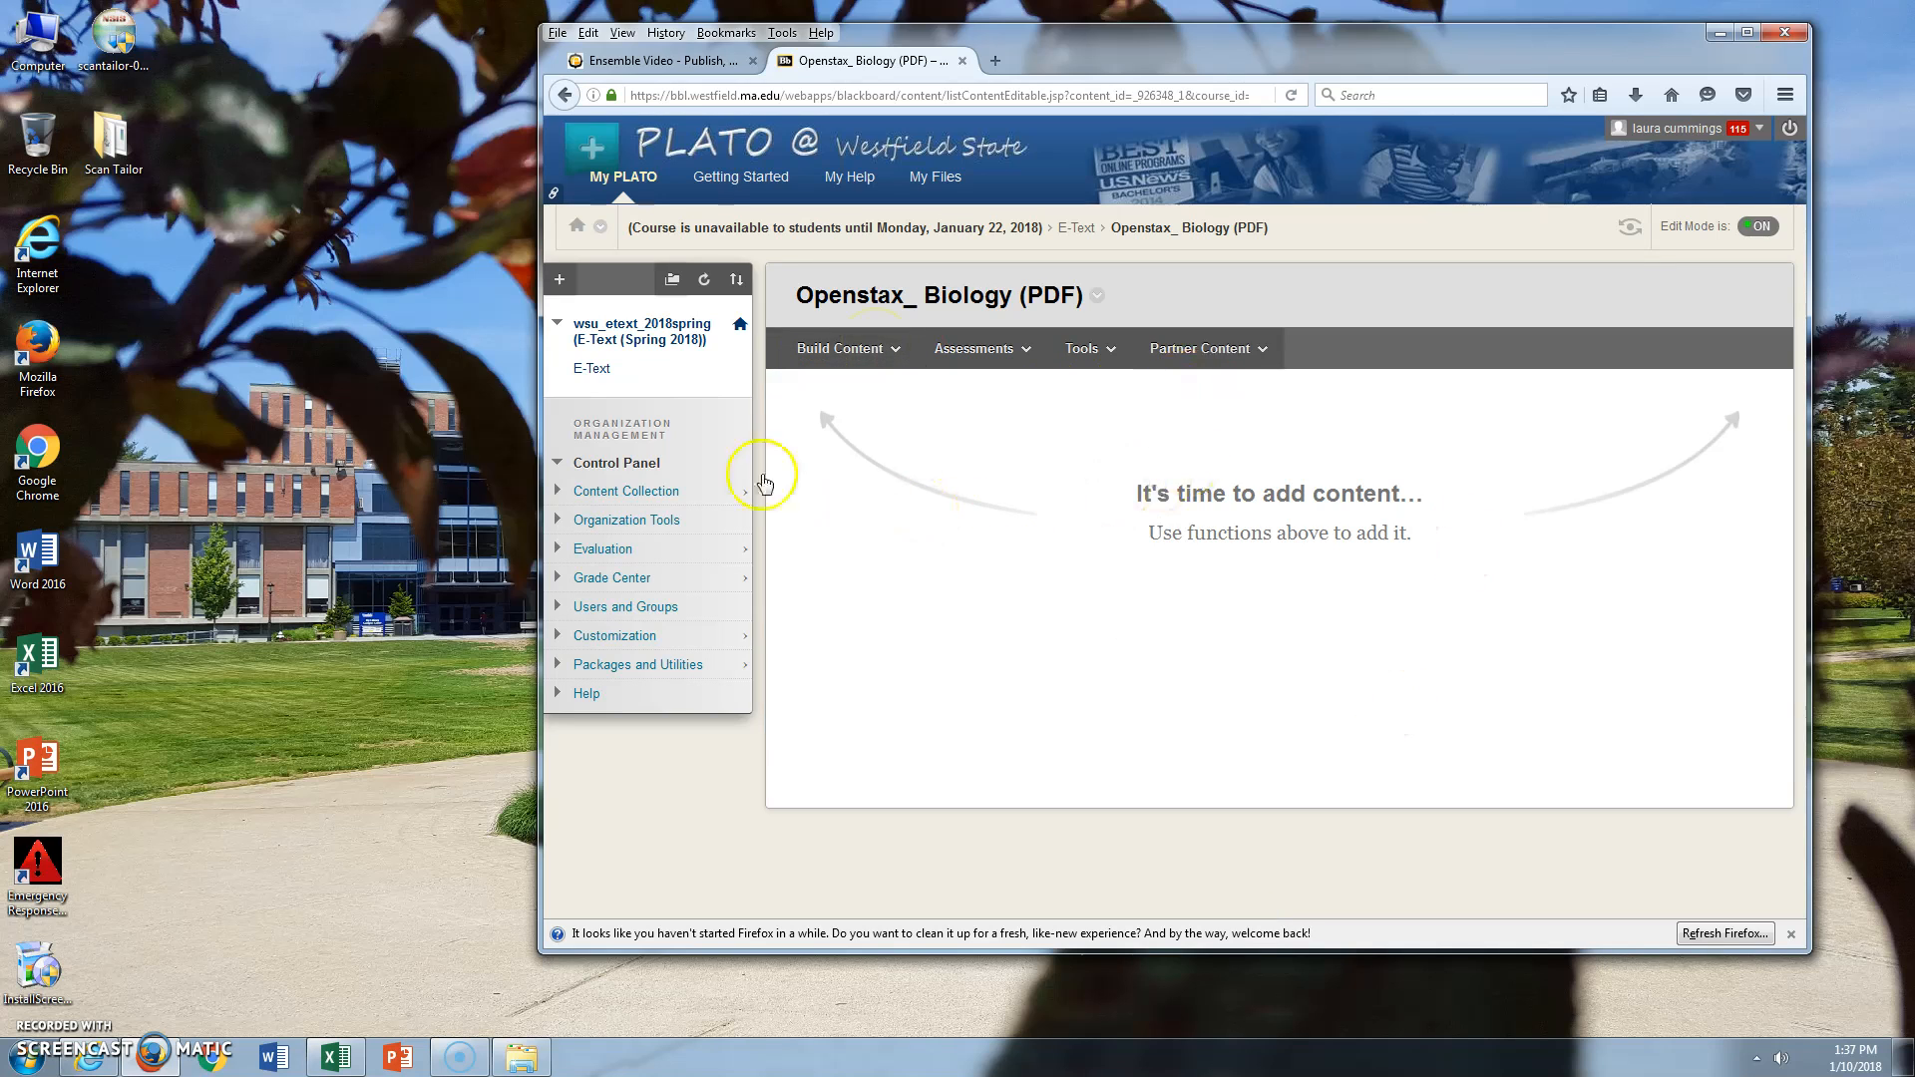
{"action": "left_click", "coordinate": [866, 351]}
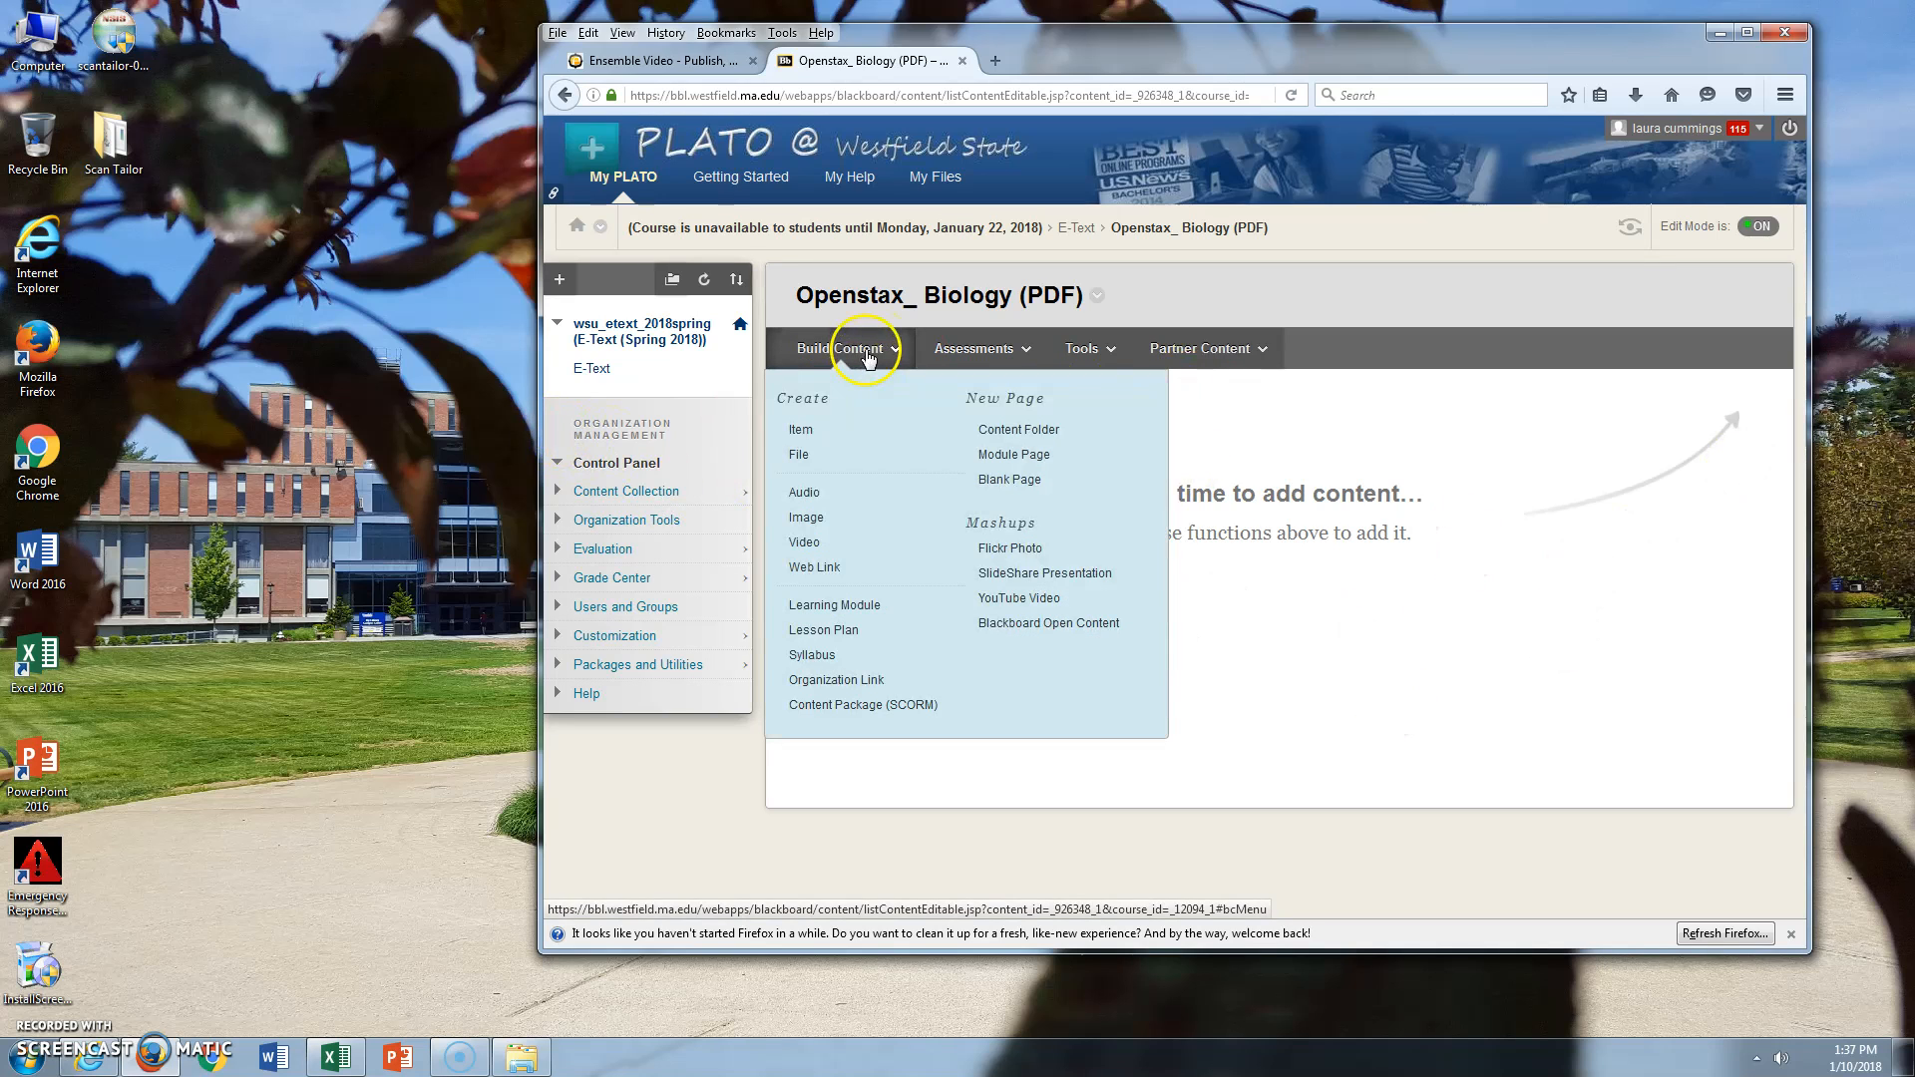
{"action": "left_click", "coordinate": [790, 430]}
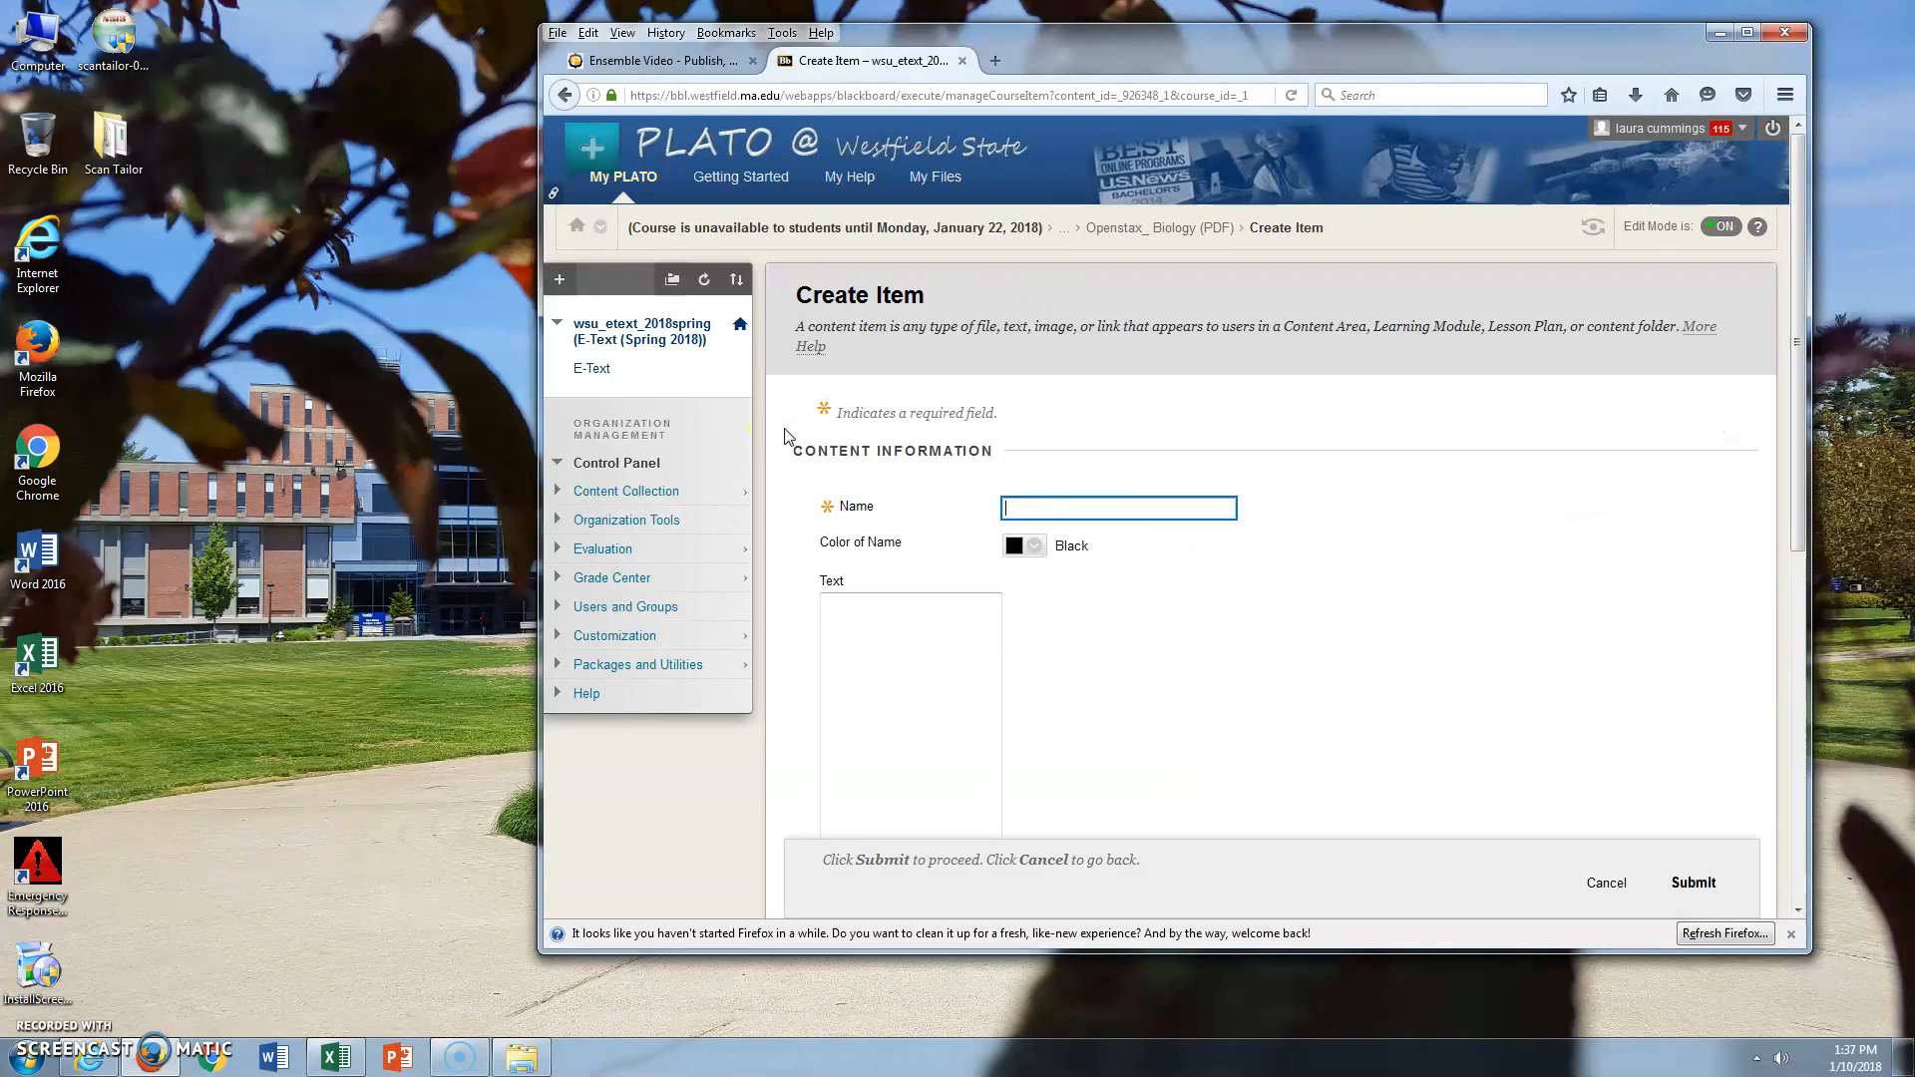
{"action": "type", "text": "Openstax_"}
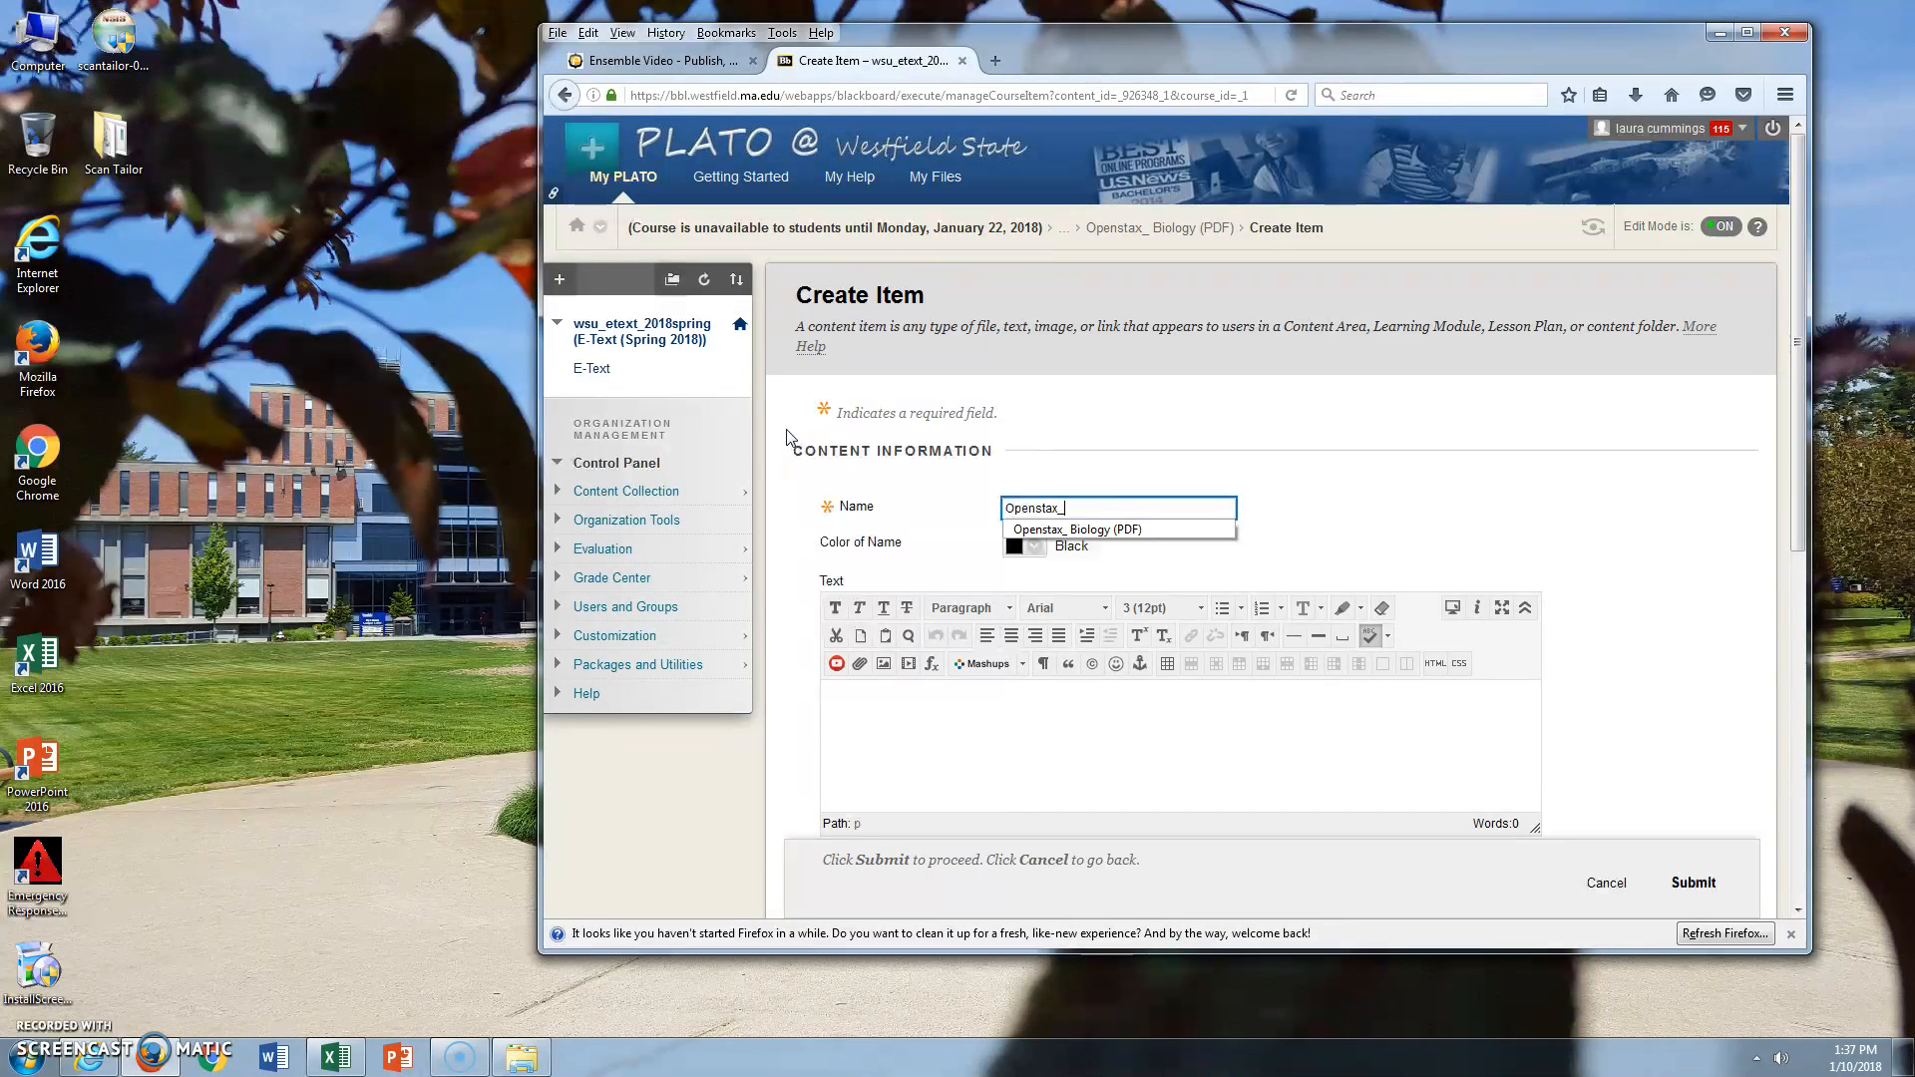
{"action": "left_click", "coordinate": [1067, 530]}
{"action": "left_click", "coordinate": [1021, 723]}
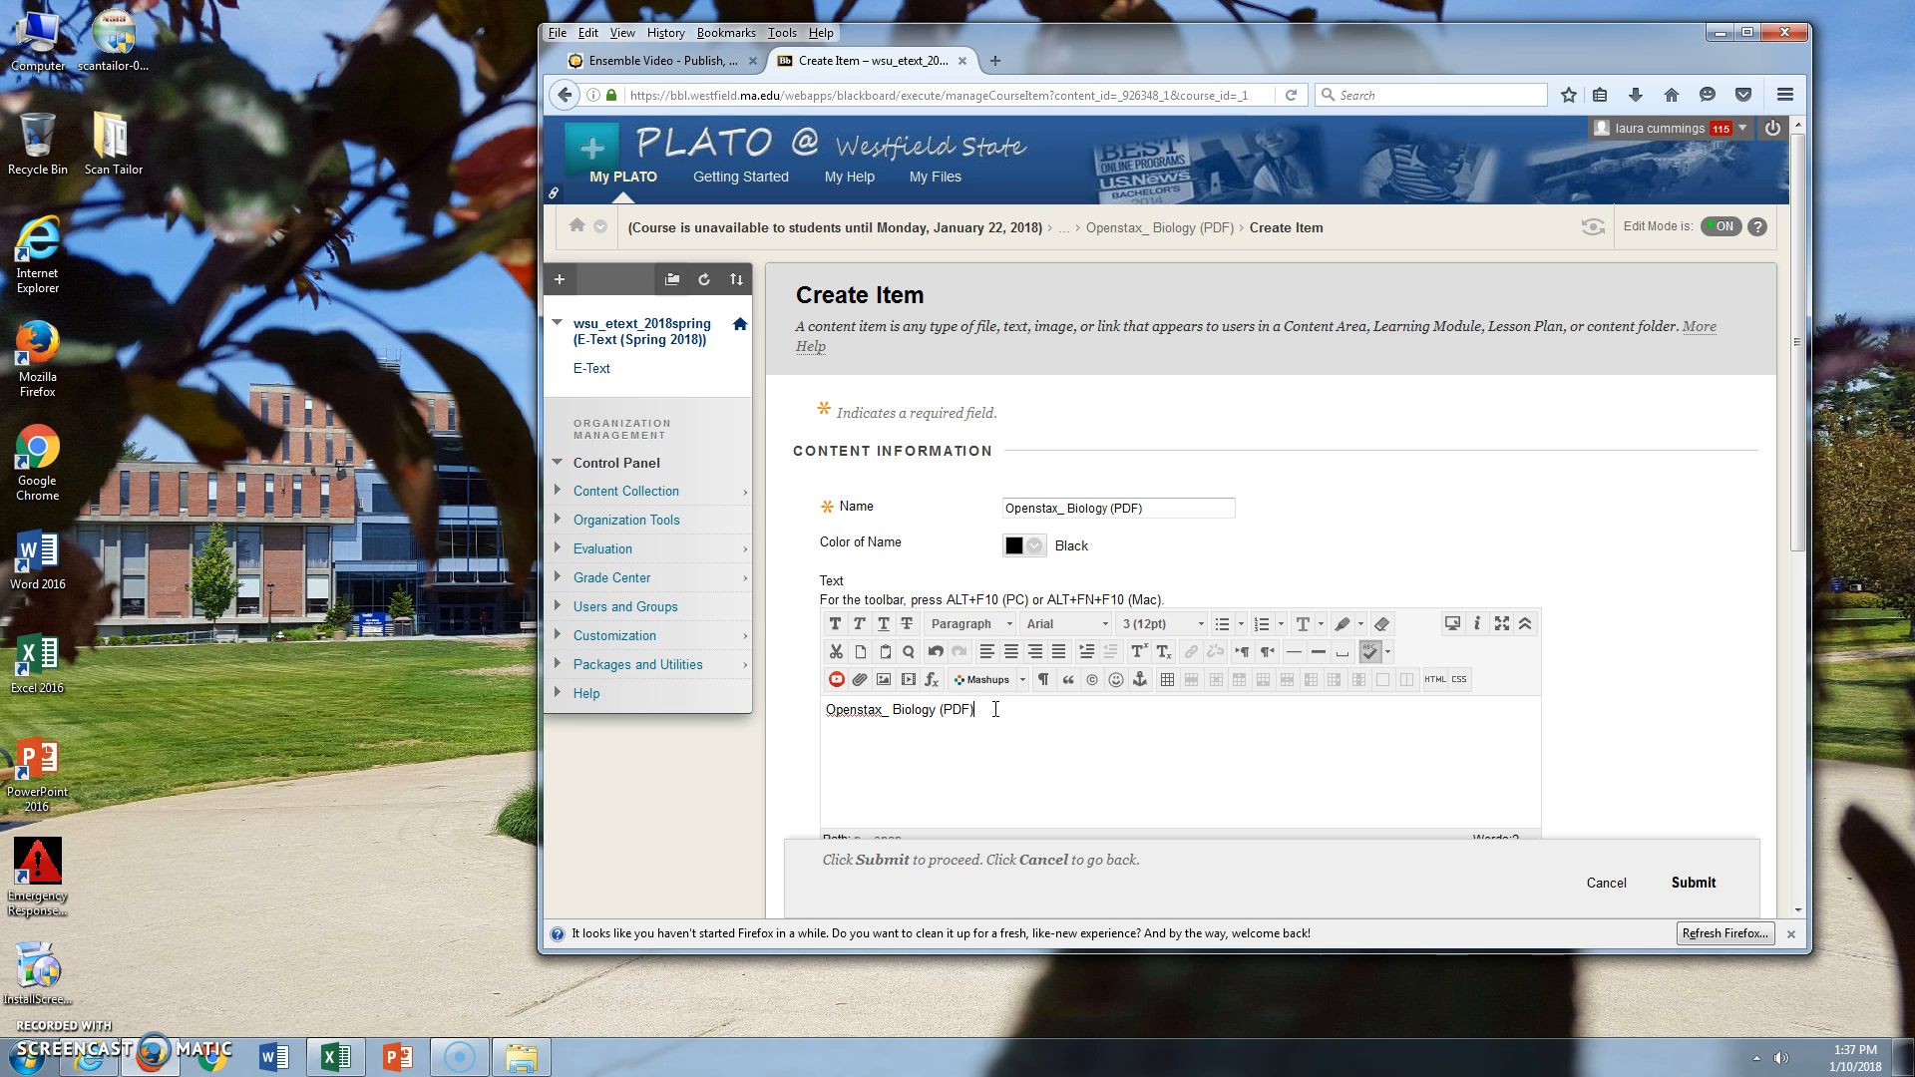
Link the item's "Openstax_ Biology (PDF)" text to the copied attachment URL, with the target set to Open in New Window (_blank)
{"action": "left_click_drag", "start_coordinate": [982, 716], "coordinate": [830, 729]}
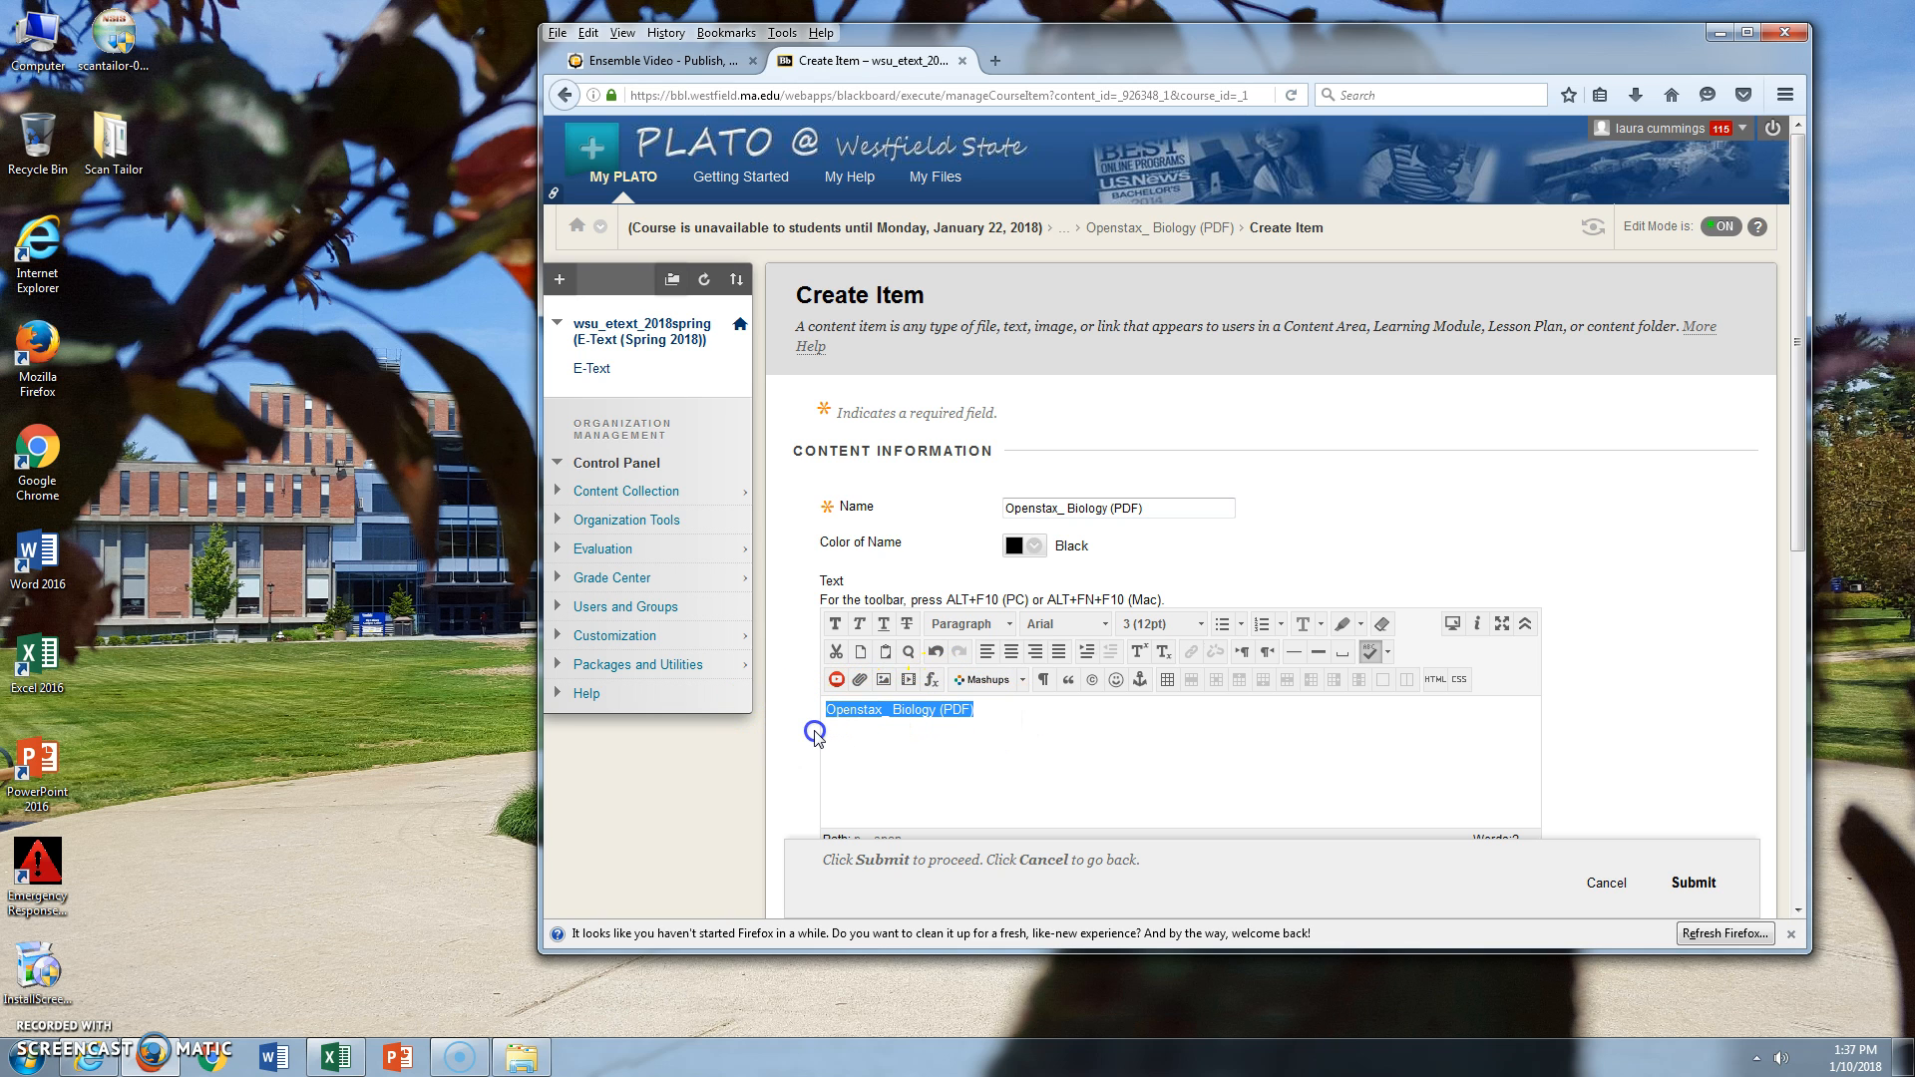
{"action": "right_click", "coordinate": [913, 707]}
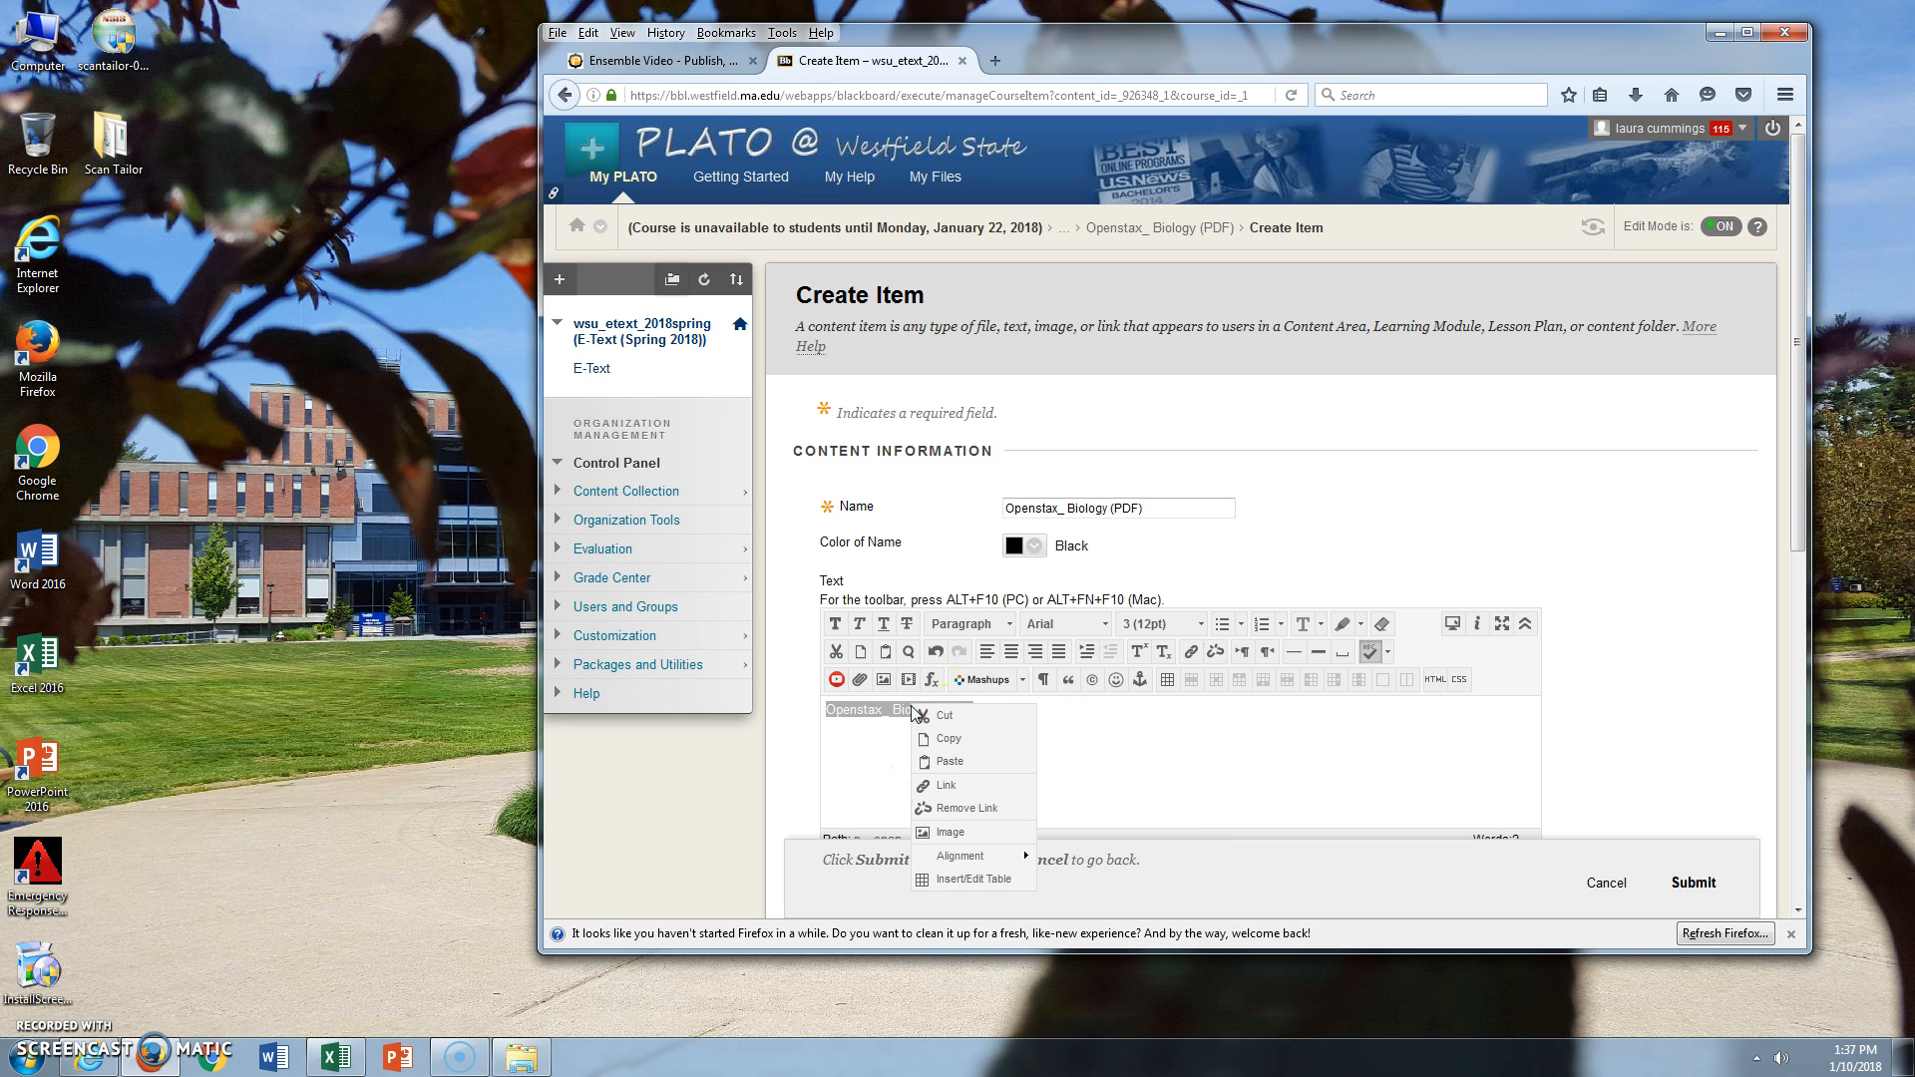
{"action": "left_click", "coordinate": [944, 790]}
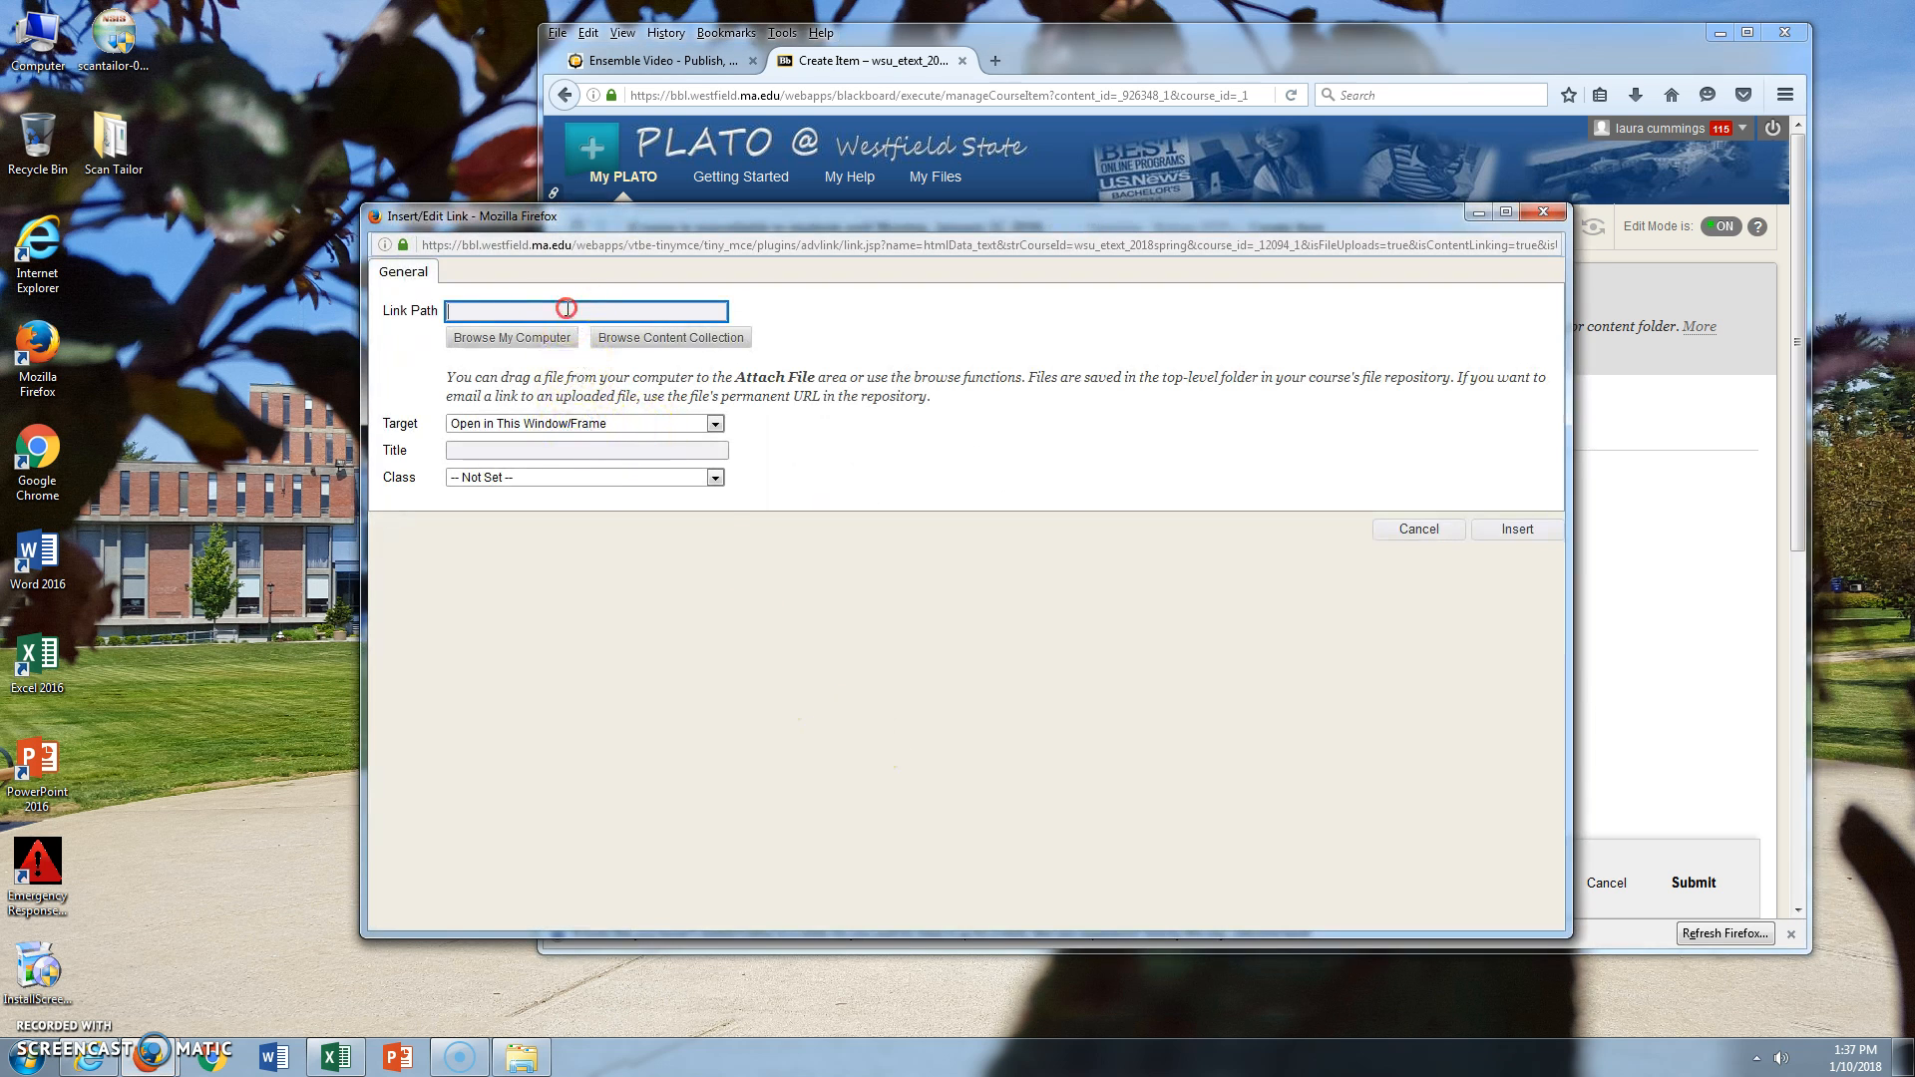
{"action": "right_click", "coordinate": [566, 308]}
{"action": "left_click", "coordinate": [596, 397]}
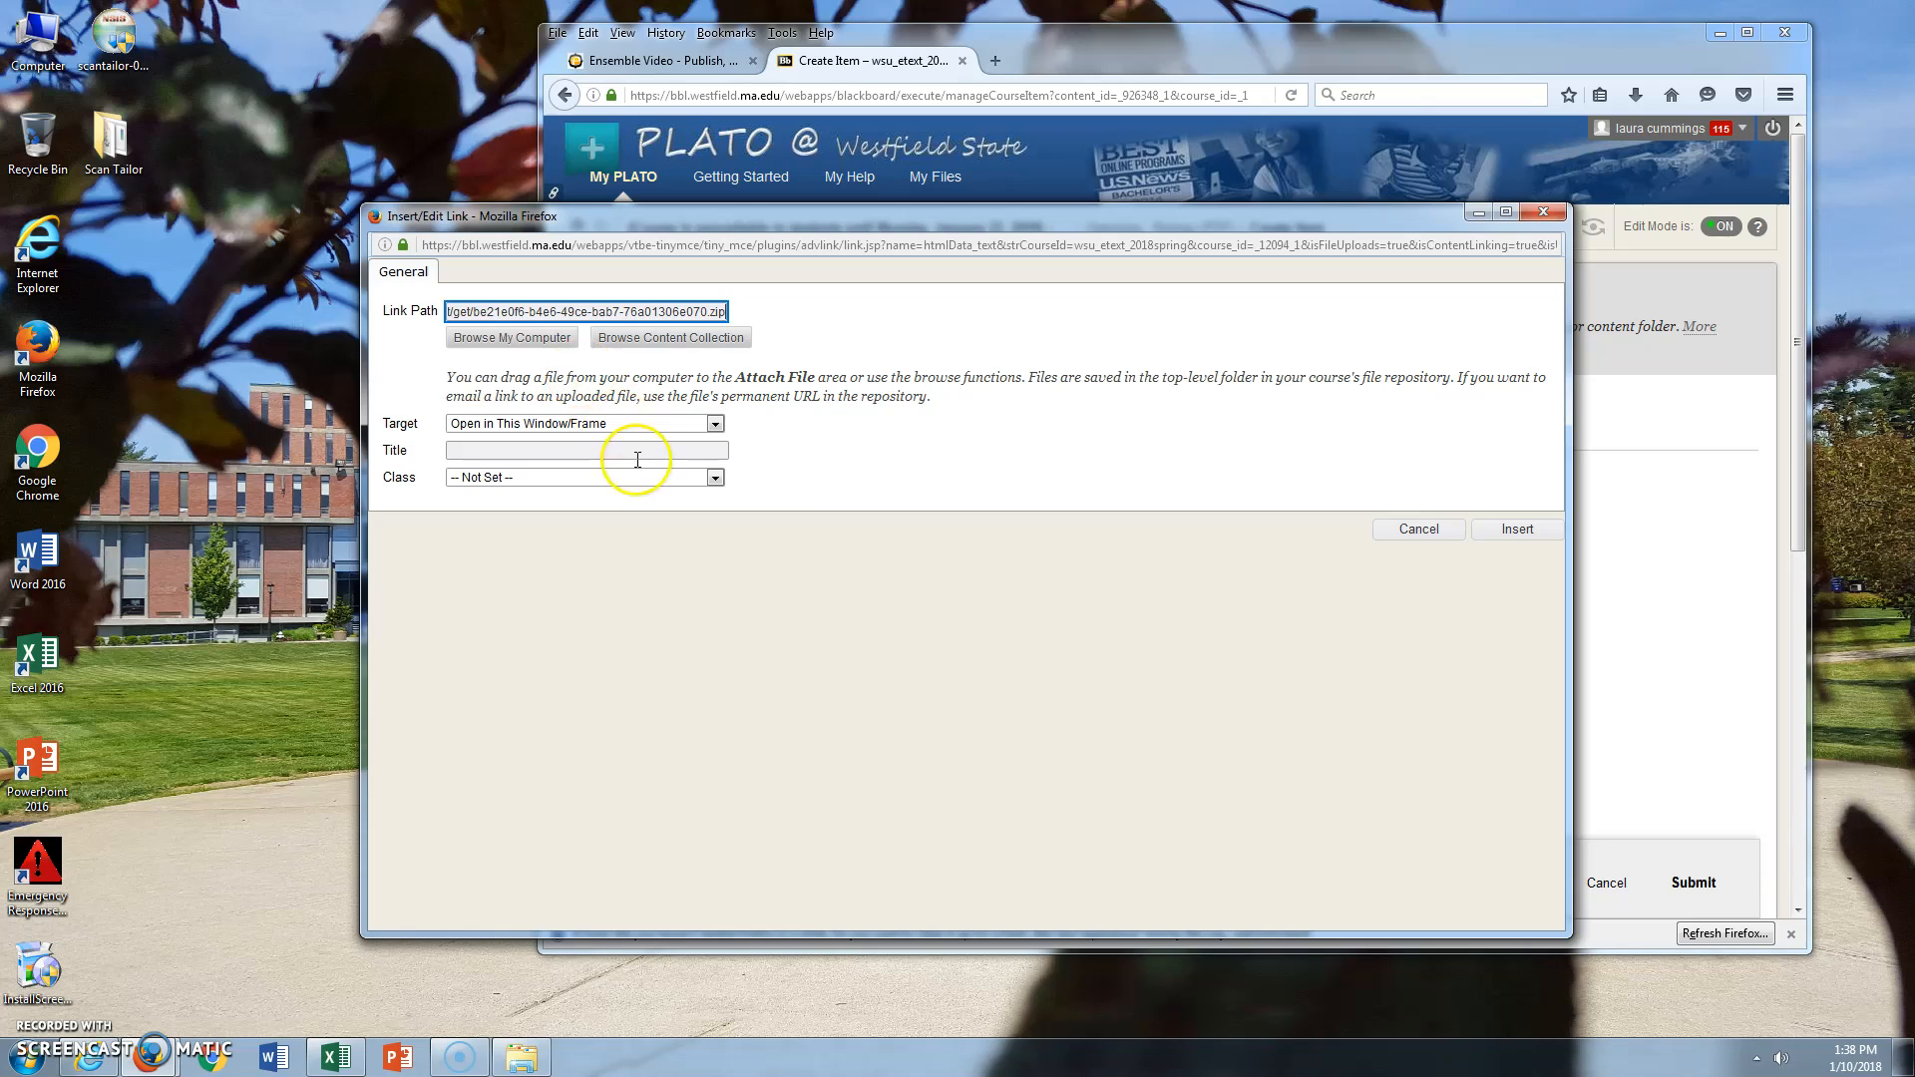
{"action": "left_click", "coordinate": [607, 427]}
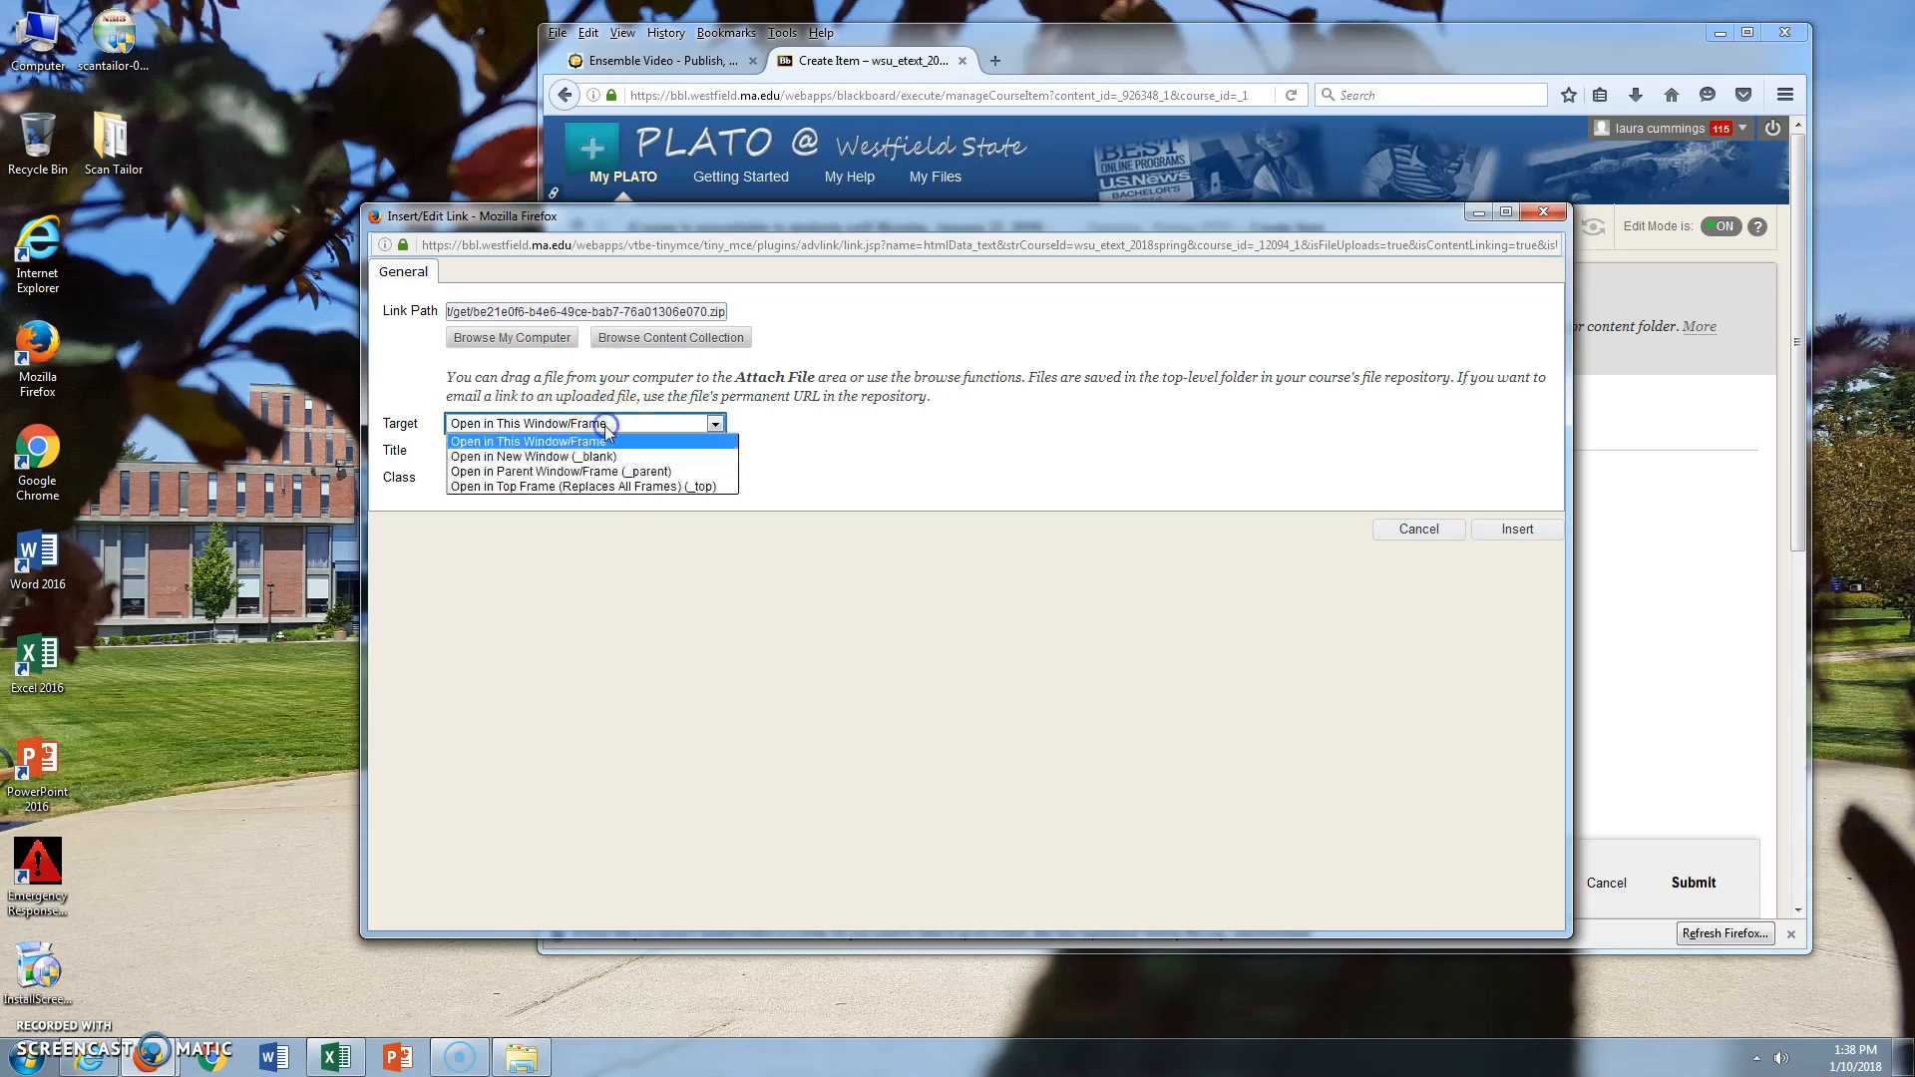
{"action": "left_click", "coordinate": [512, 458]}
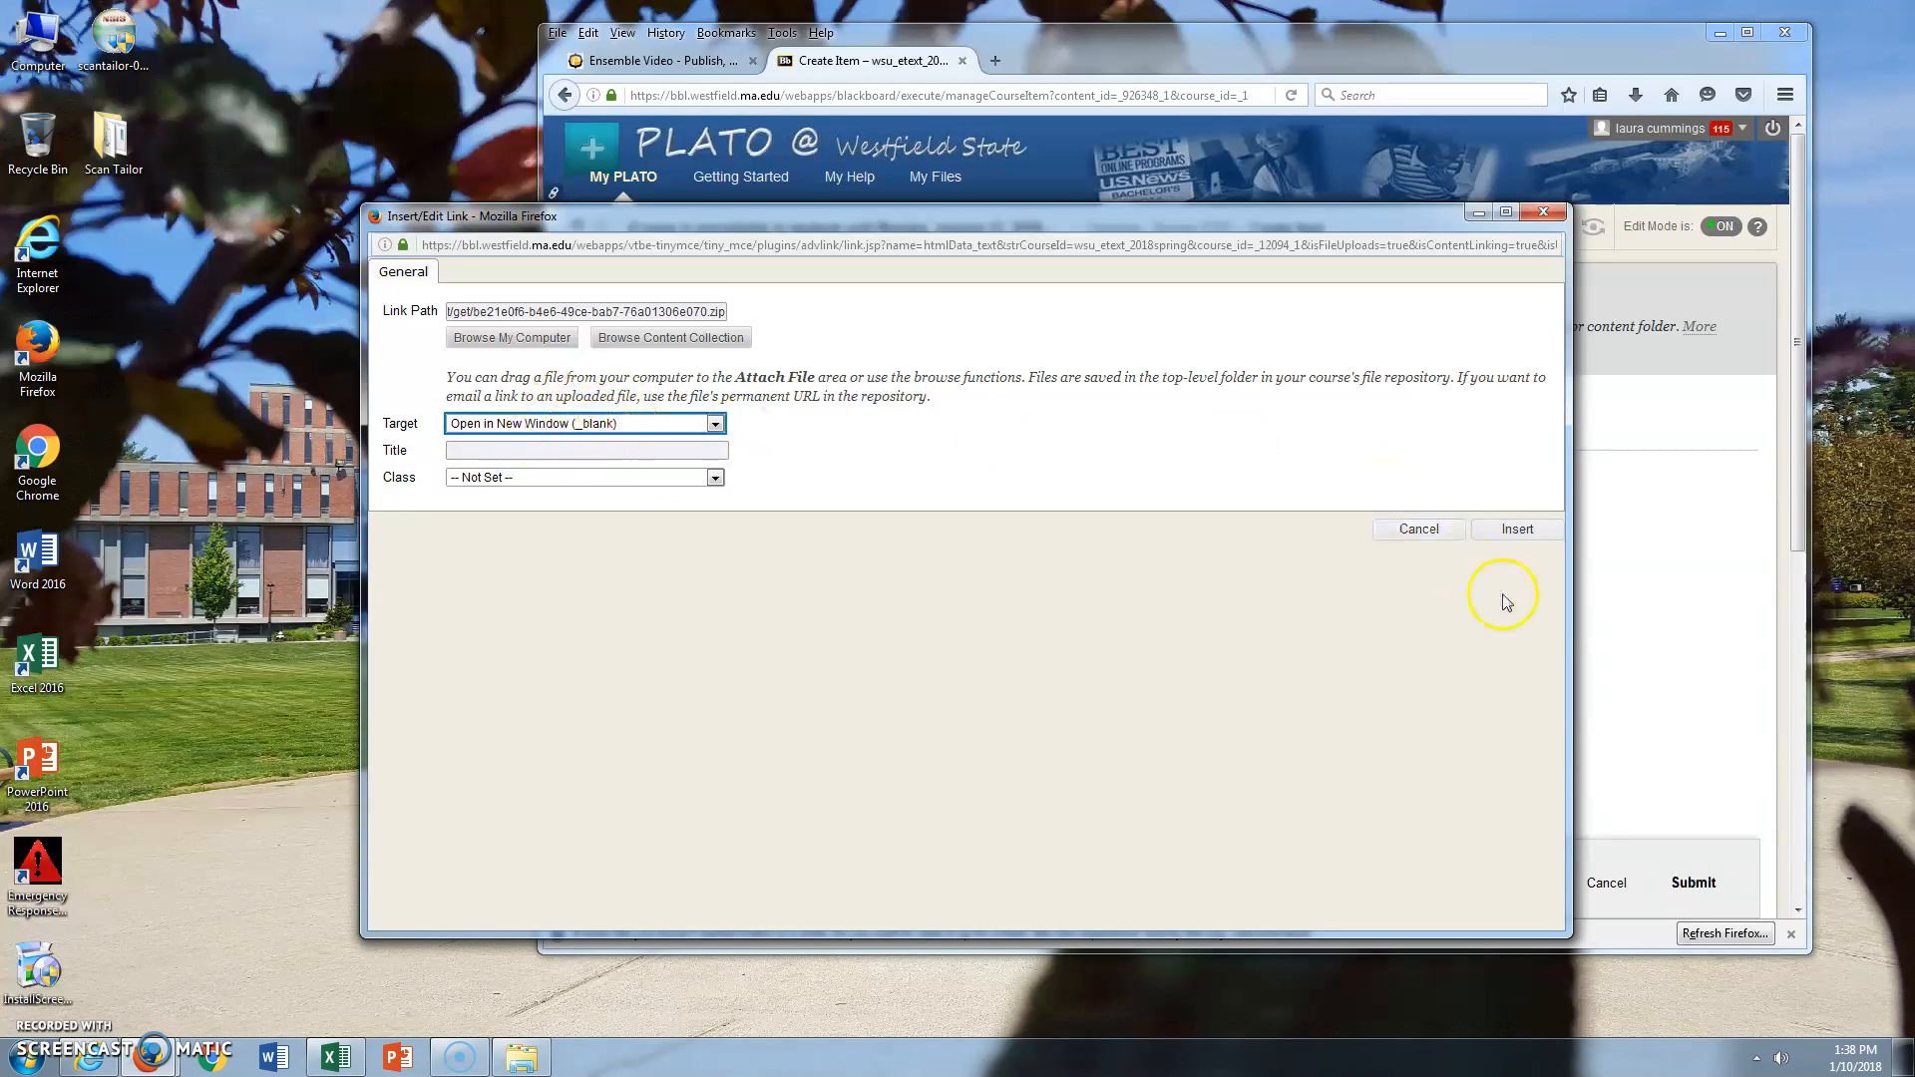
{"action": "left_click", "coordinate": [1517, 529]}
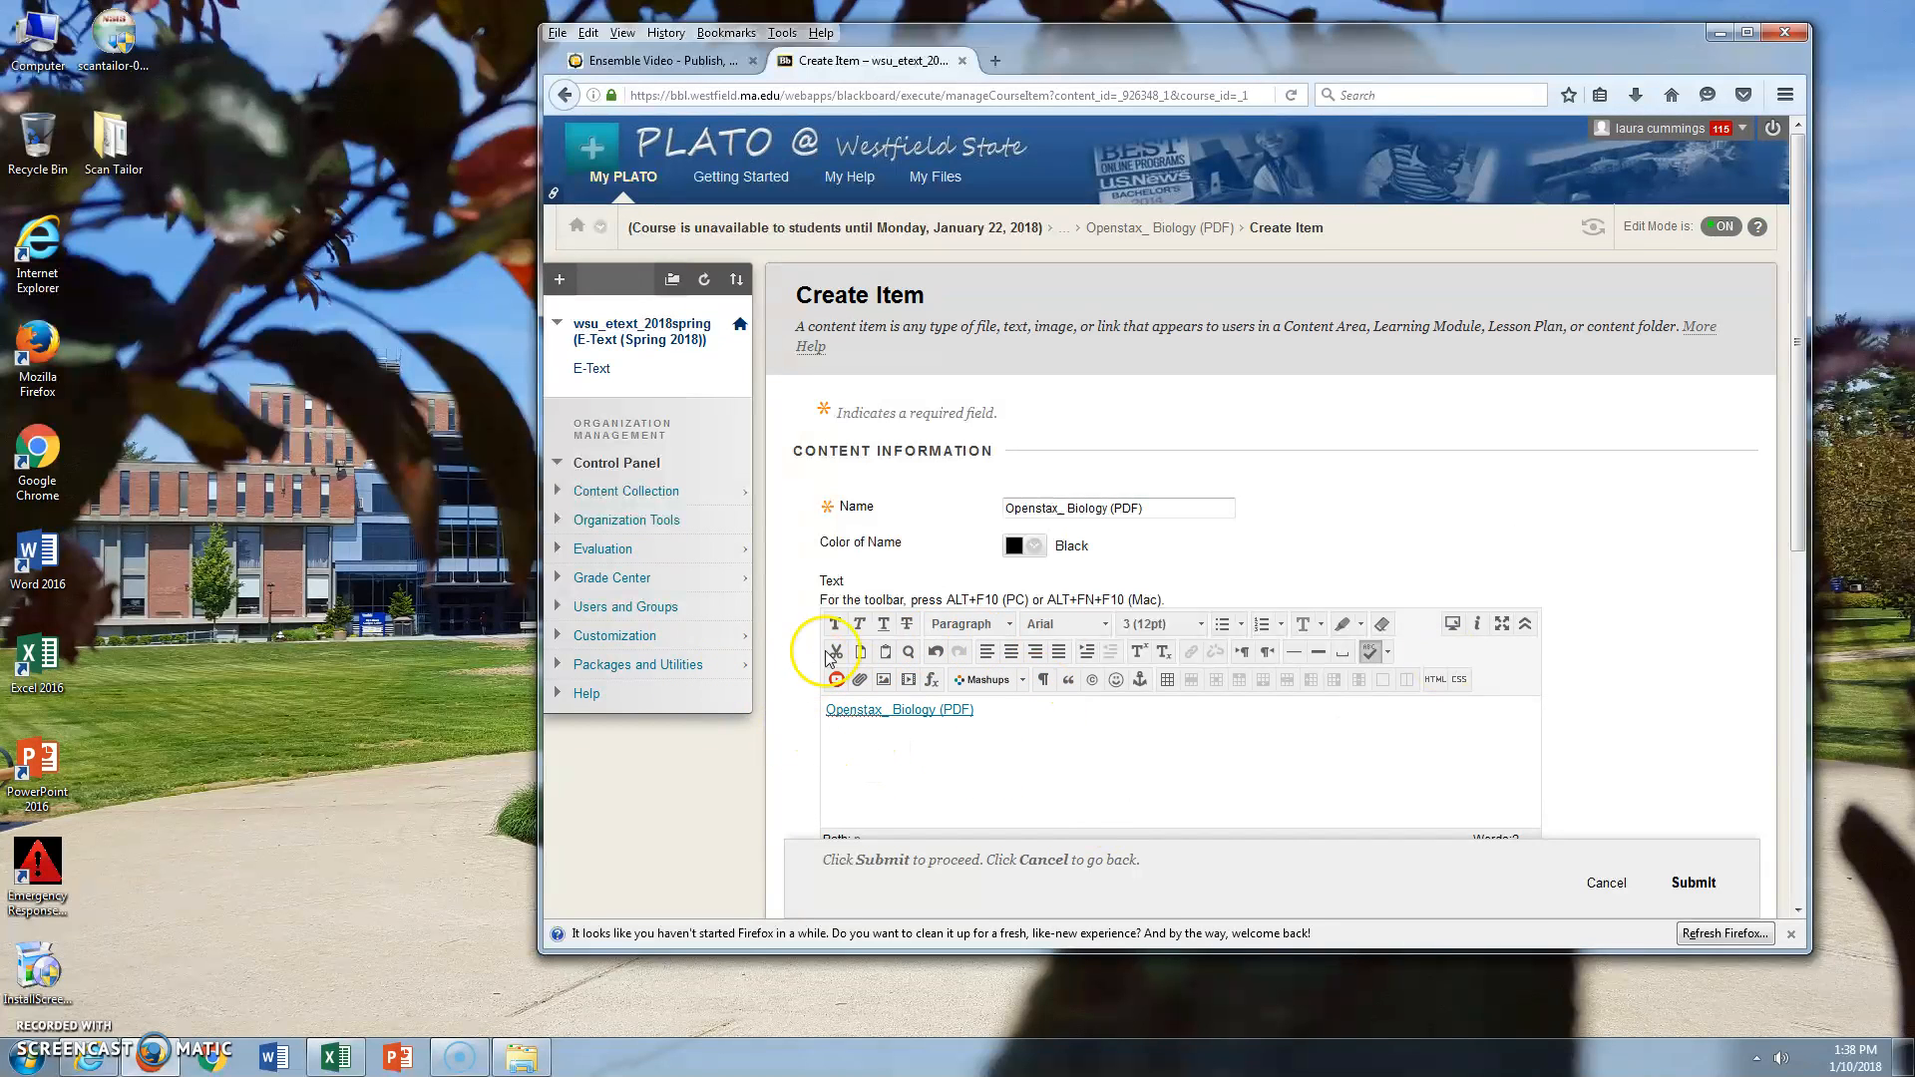
Enable tracking of the number of views for the item and submit it
{"action": "scroll", "coordinate": [1655, 555], "scroll_direction": "down", "scroll_amount": 6}
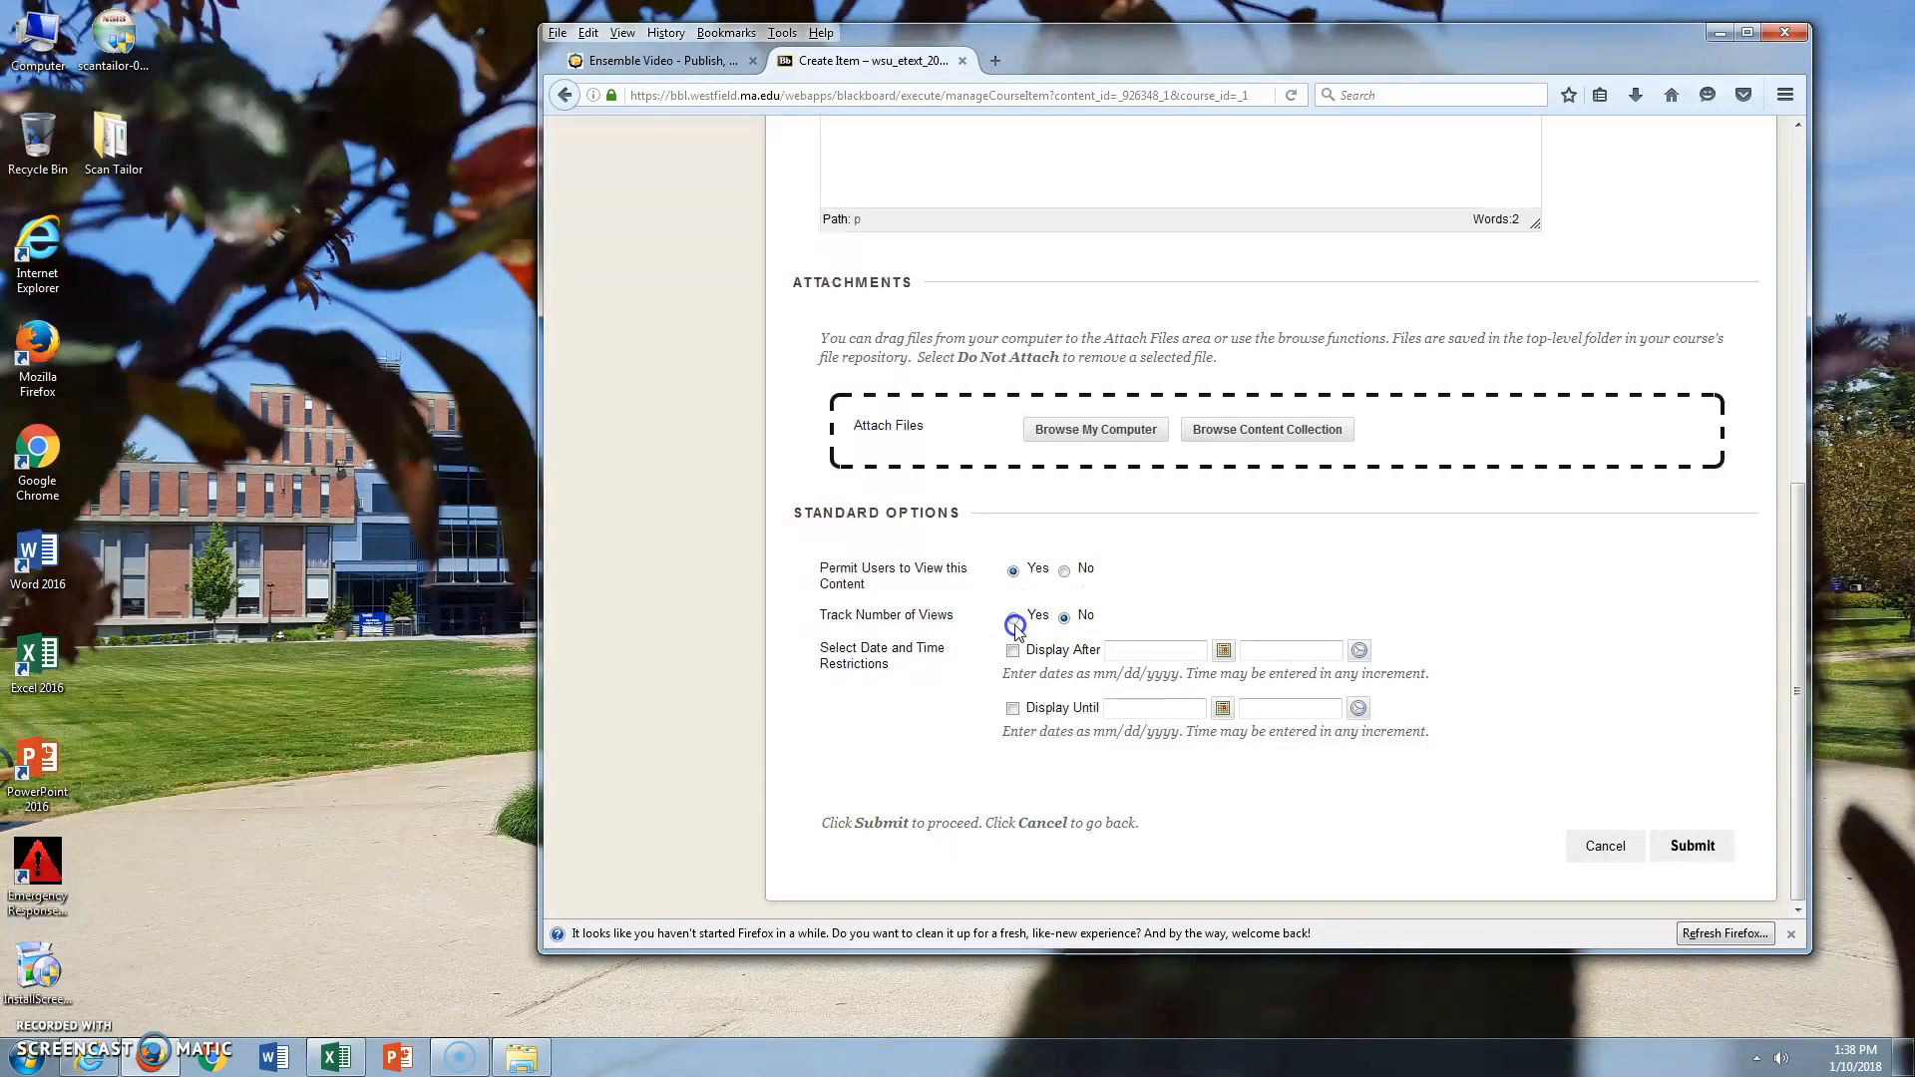
{"action": "left_click", "coordinate": [1014, 617]}
{"action": "left_click", "coordinate": [1693, 848]}
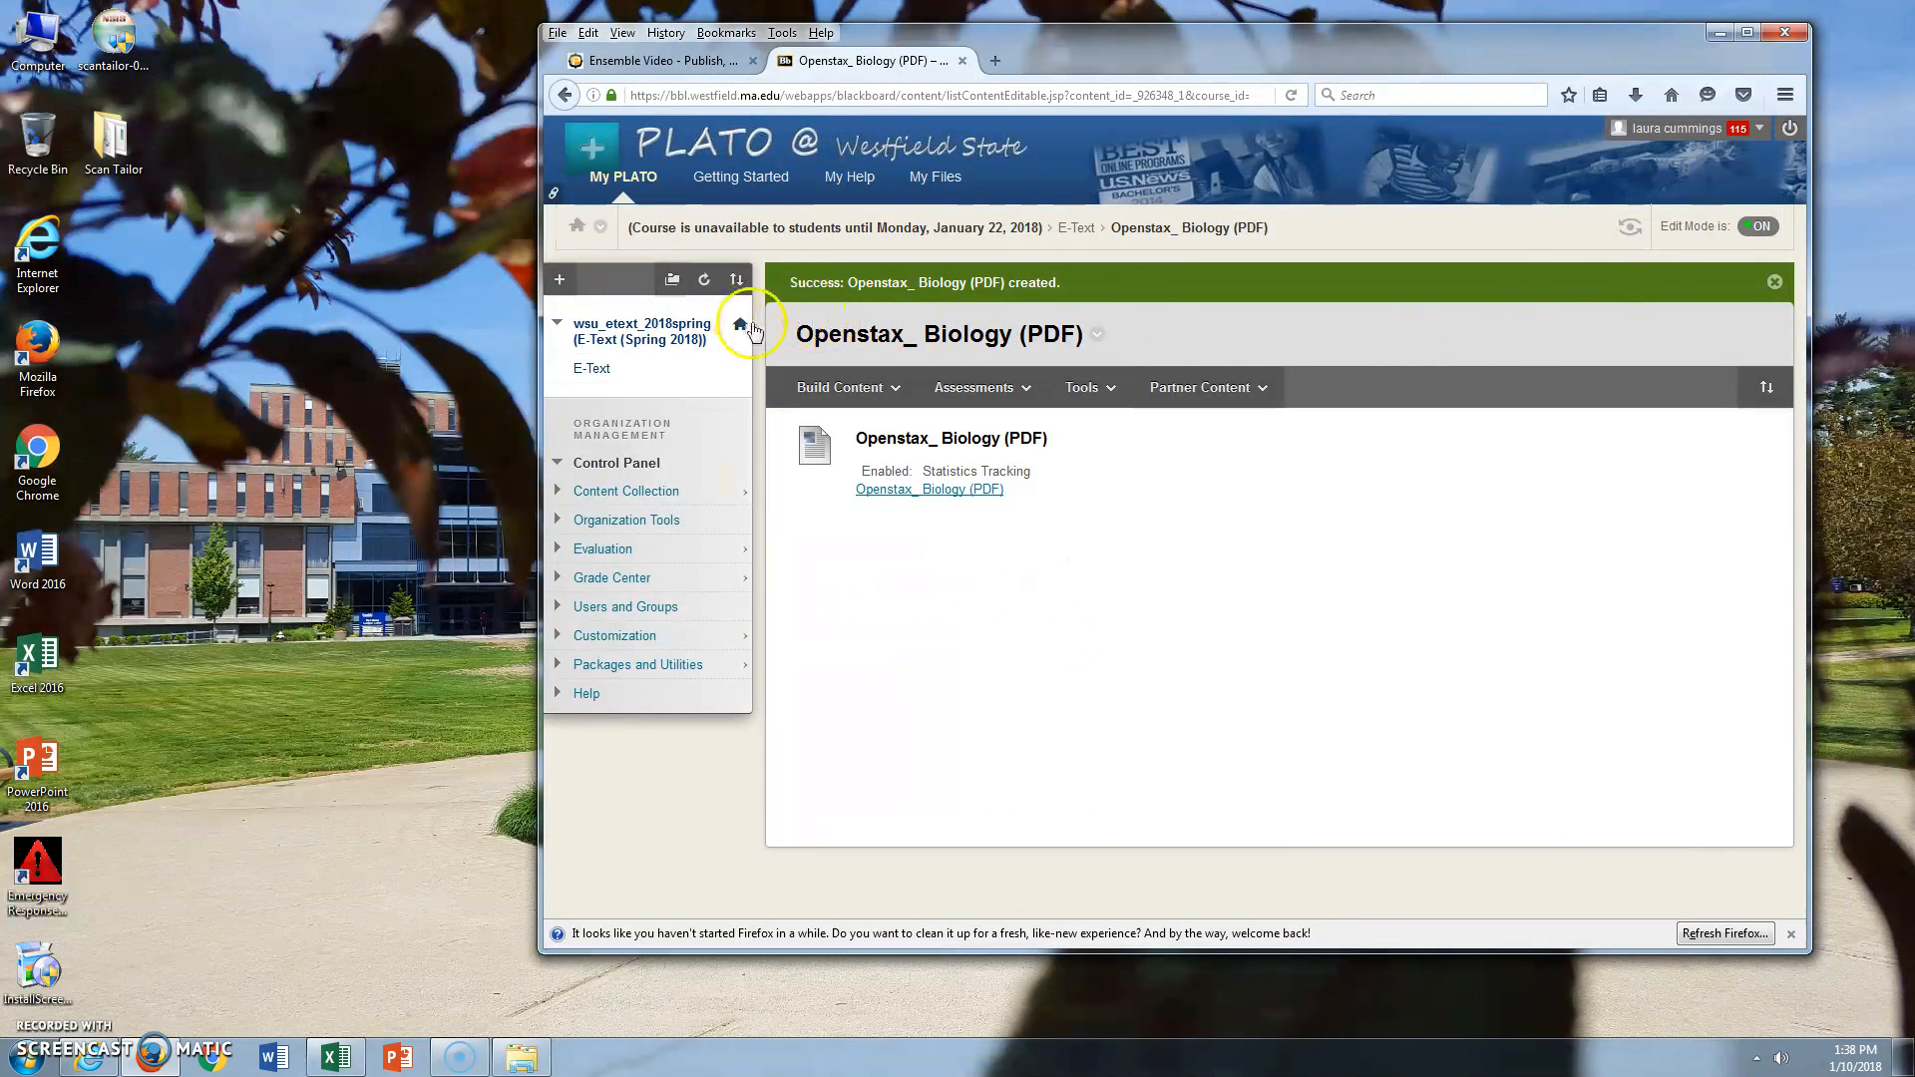
Return to the E-Text list, reopen the Openstax_ Biology (PDF) folder to check its linked item, and close the browser
{"action": "left_click", "coordinate": [610, 368]}
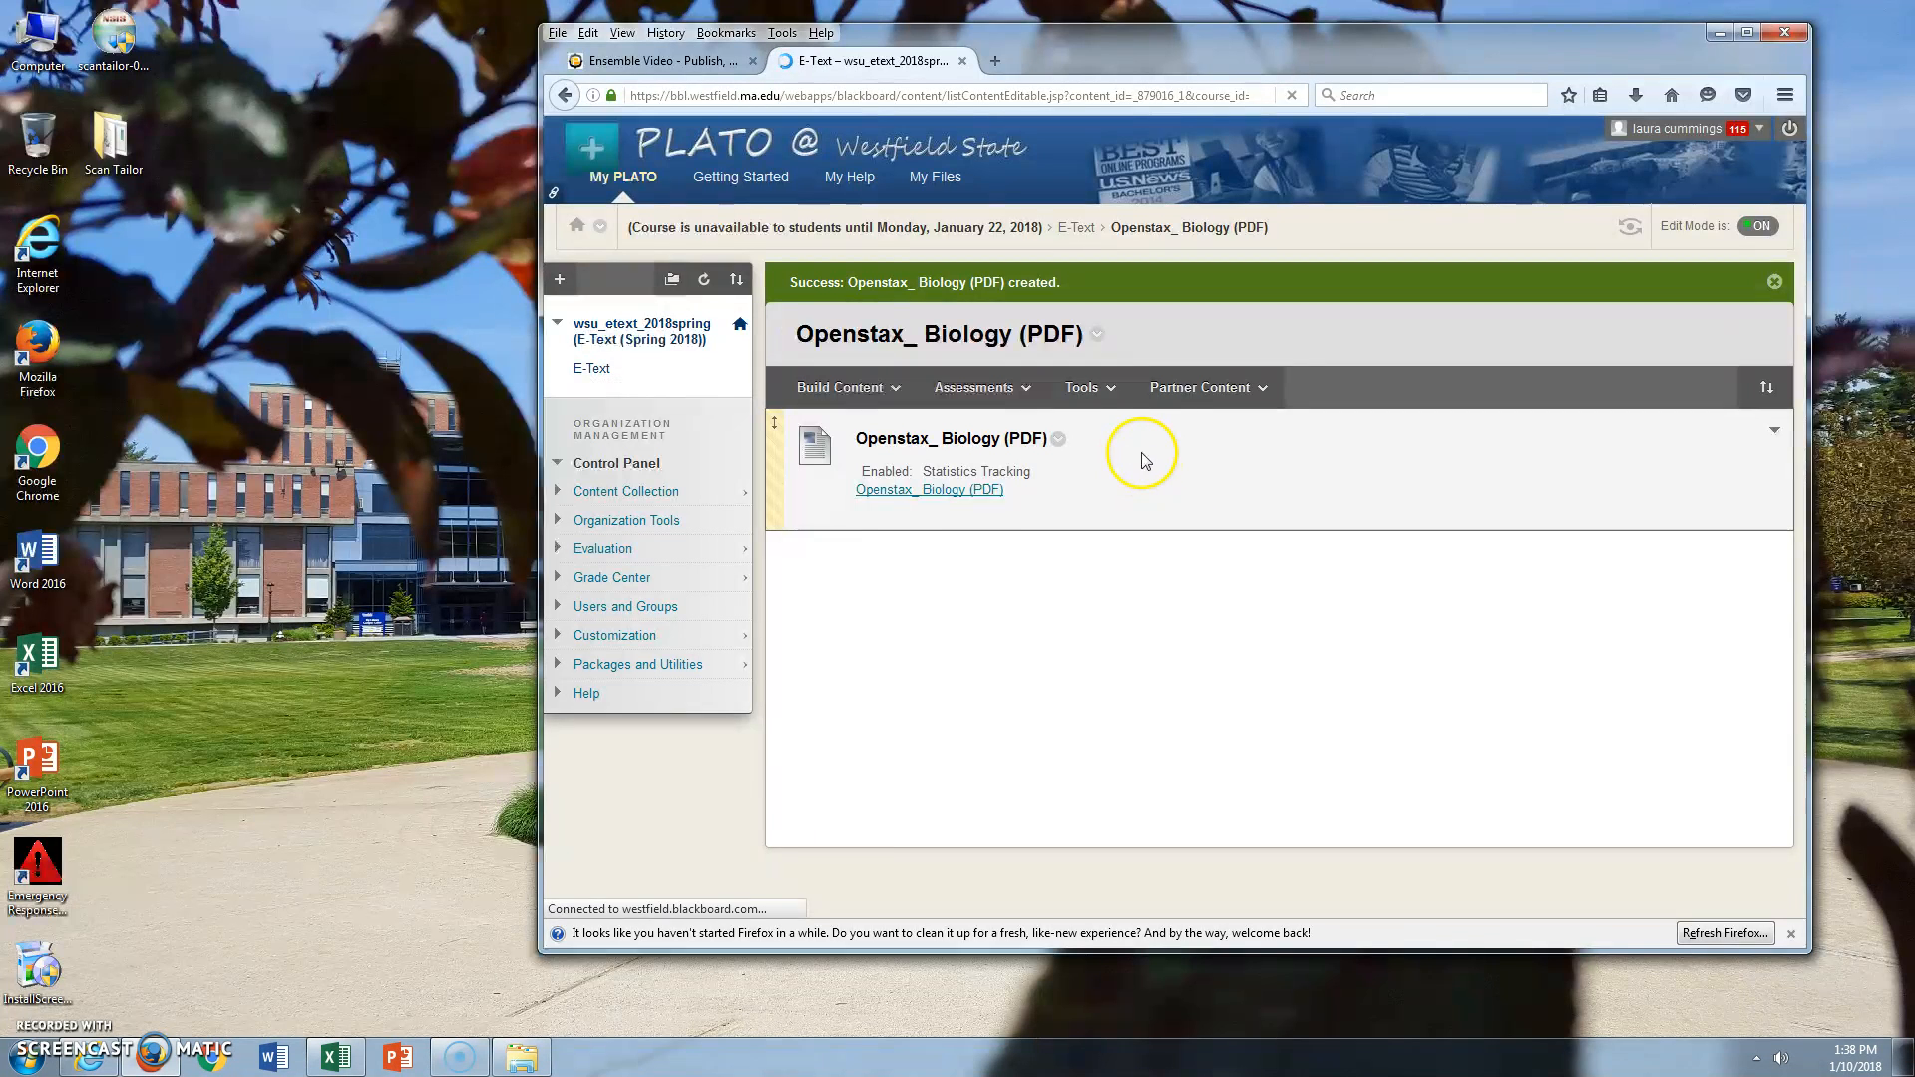
{"action": "scroll", "coordinate": [1122, 446], "scroll_direction": "down", "scroll_amount": 10}
{"action": "scroll", "coordinate": [1121, 446], "scroll_direction": "down", "scroll_amount": 5}
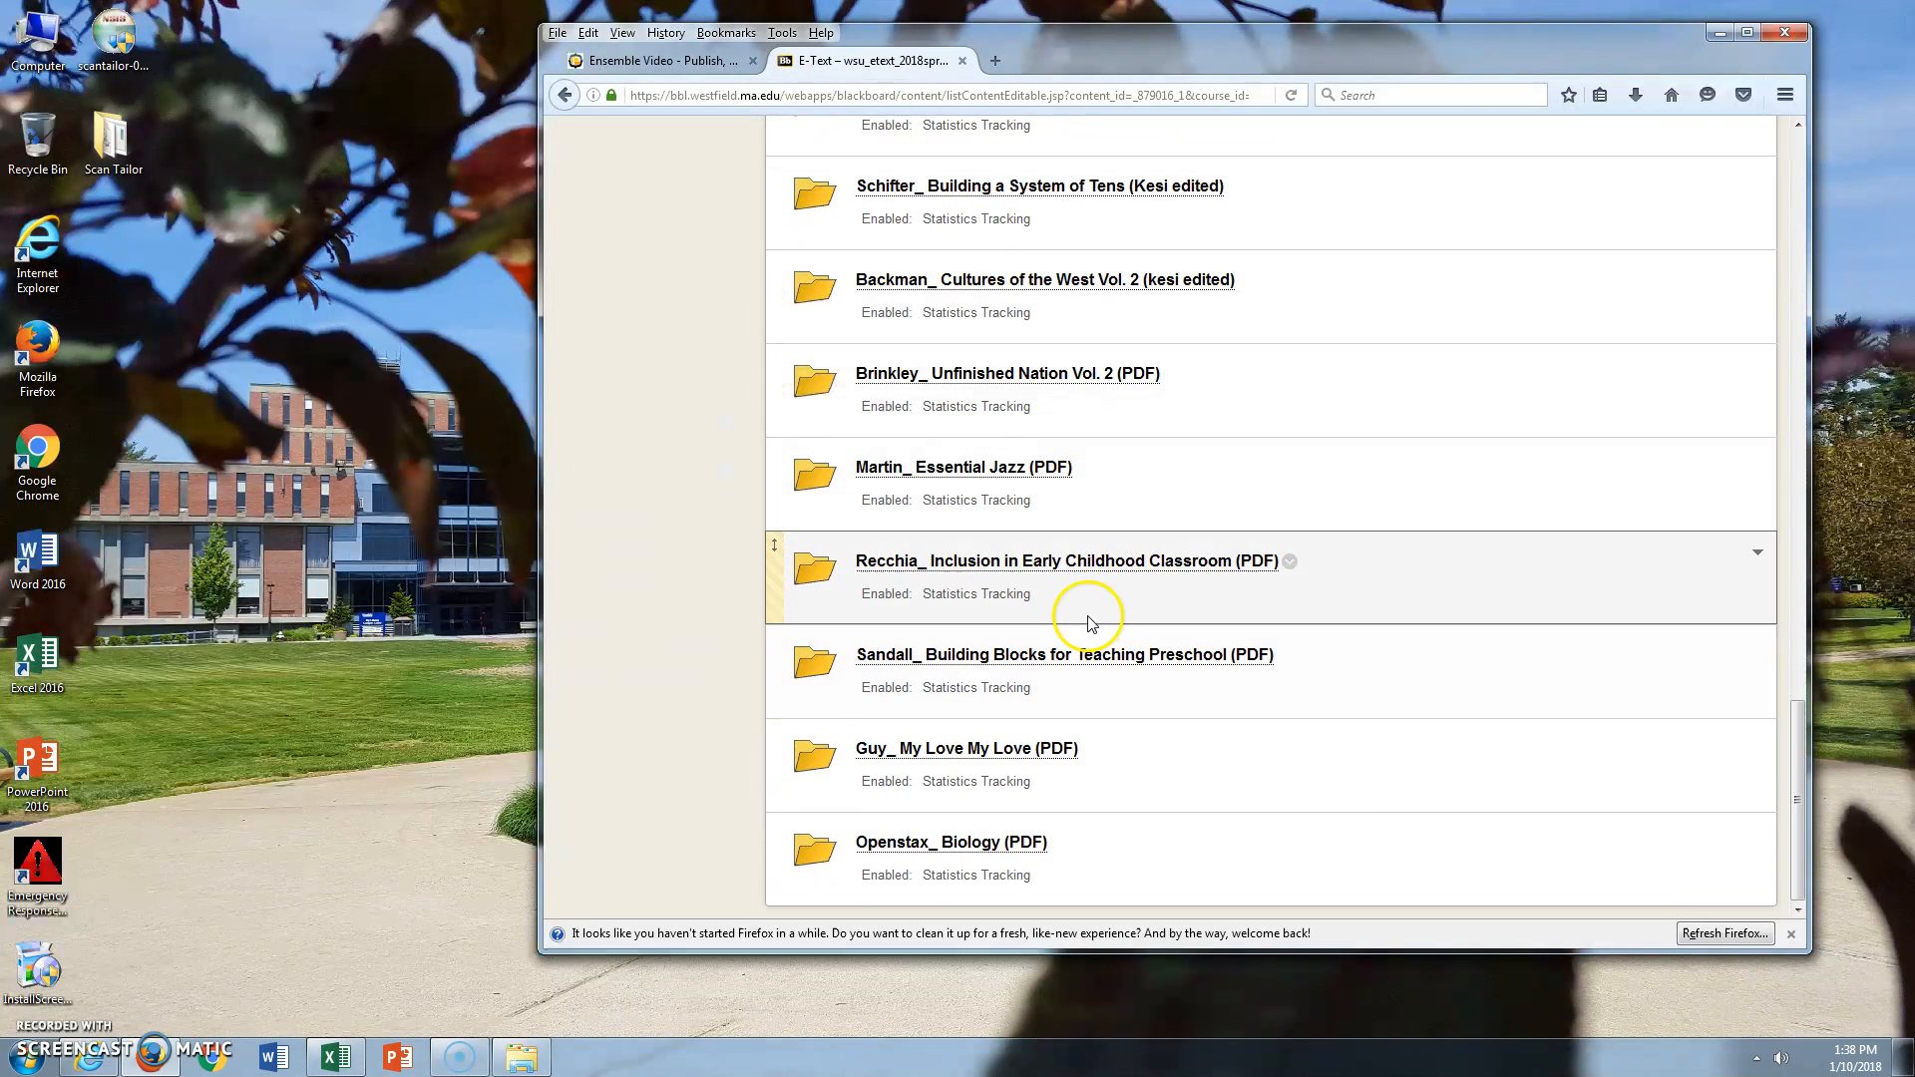
{"action": "left_click", "coordinate": [932, 844]}
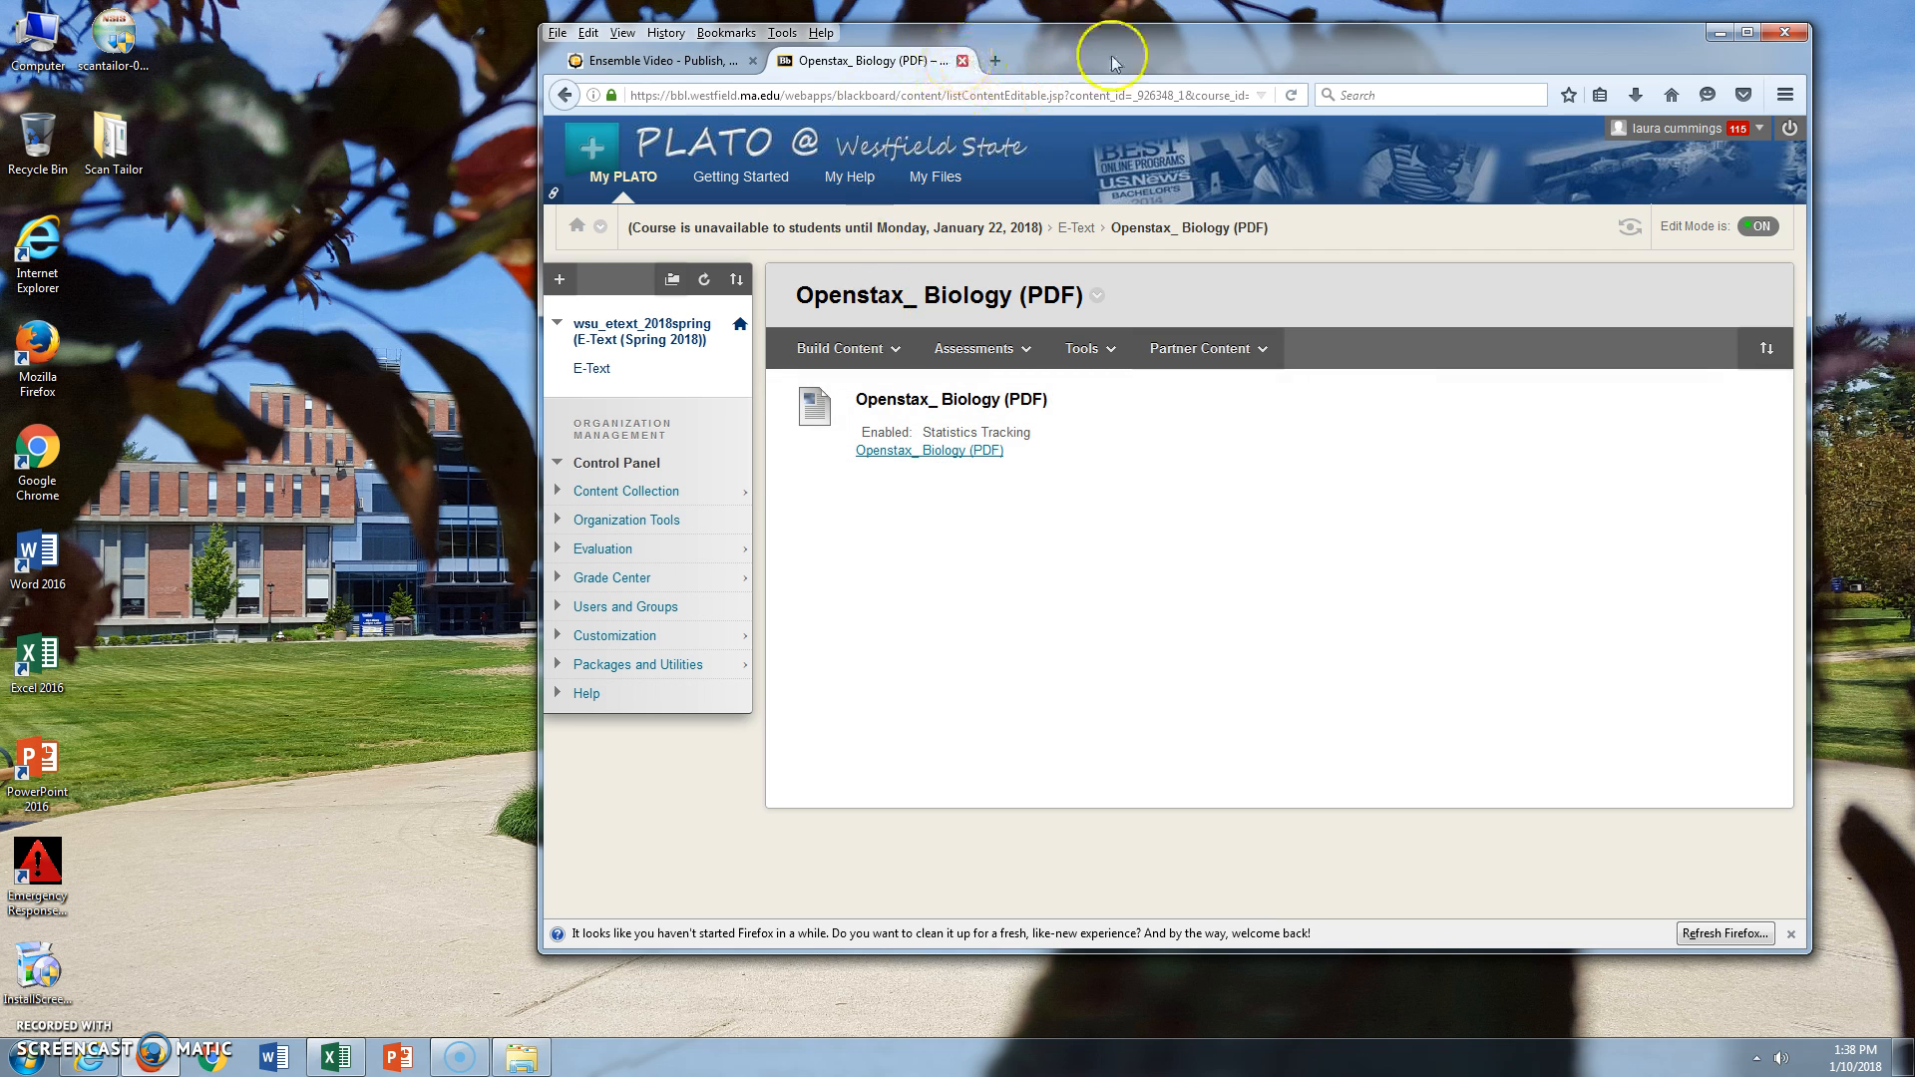
{"action": "left_click", "coordinate": [1799, 38]}
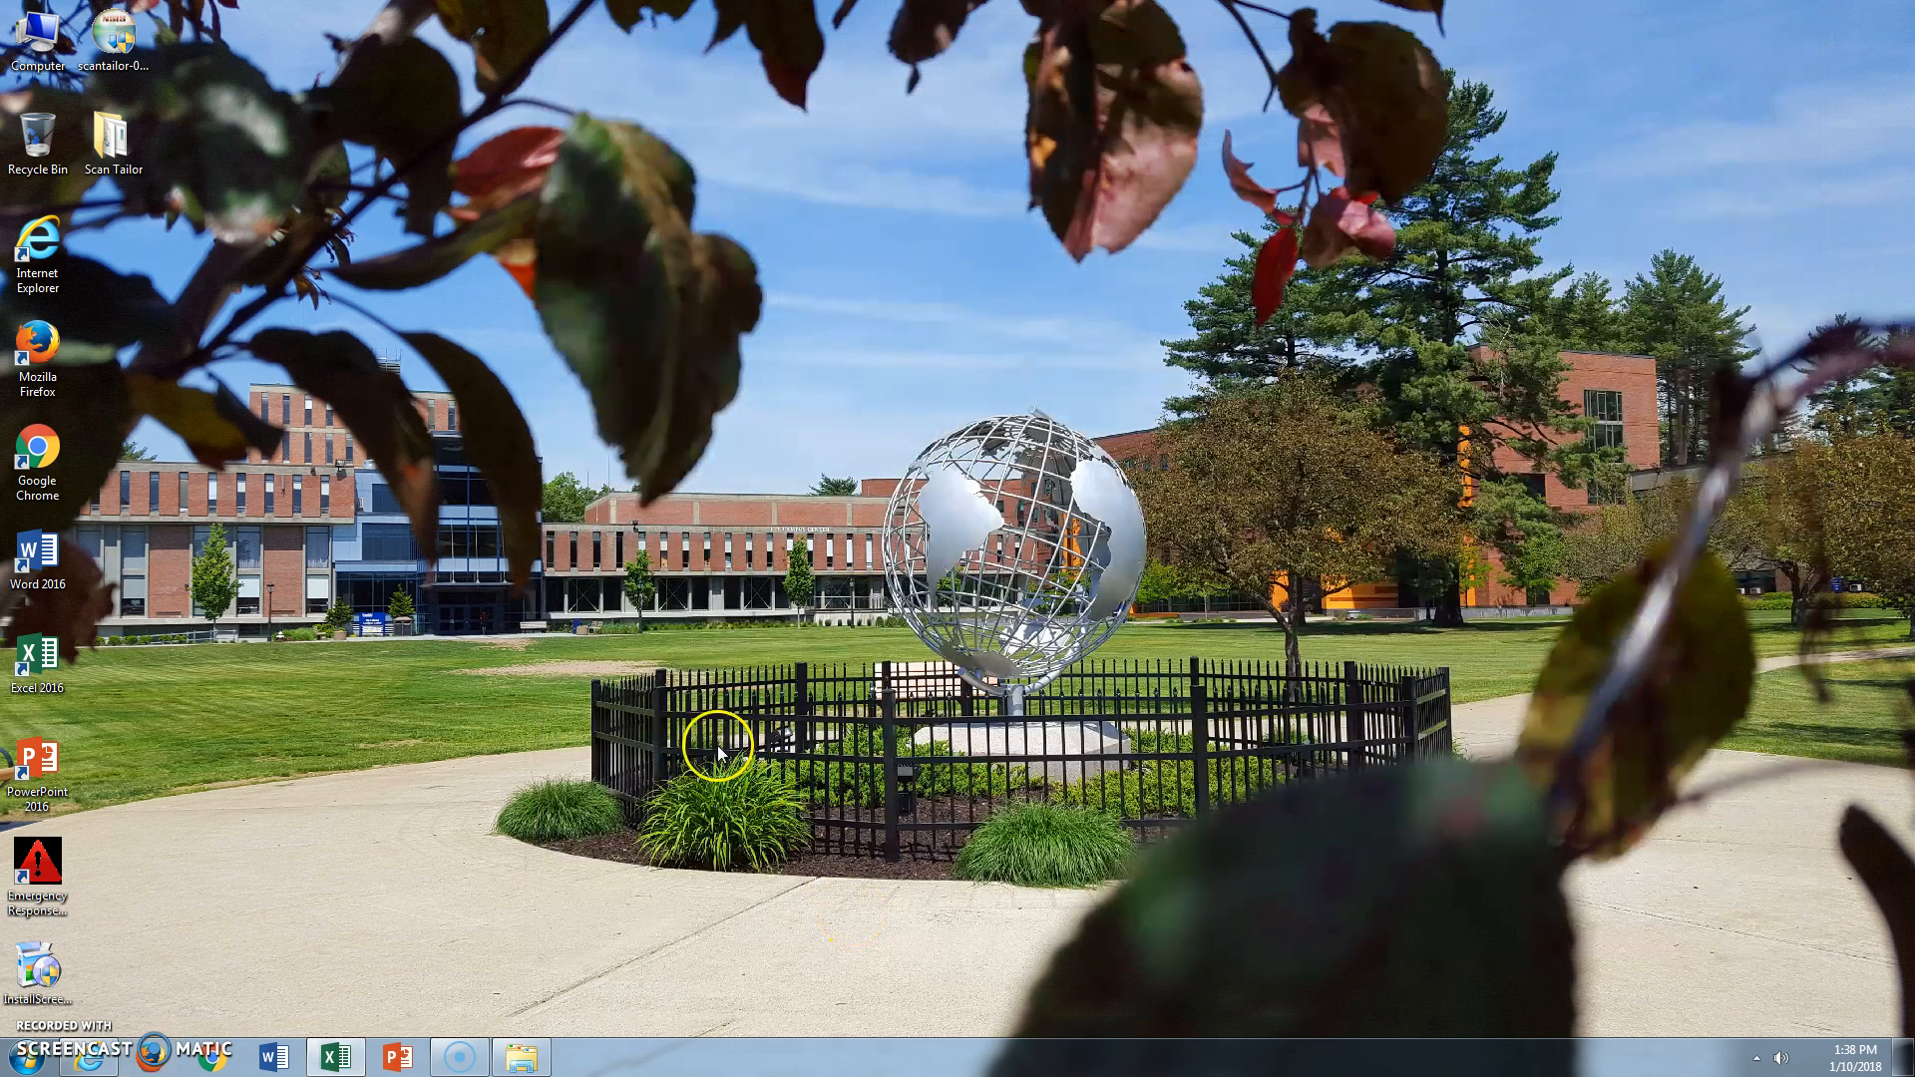
Switch to the Excel tracking workbook and set the identifying code, course and instructor cells of the Openstax Biology PDF row (A43:C43) to No Fill
{"action": "left_click", "coordinate": [351, 1063]}
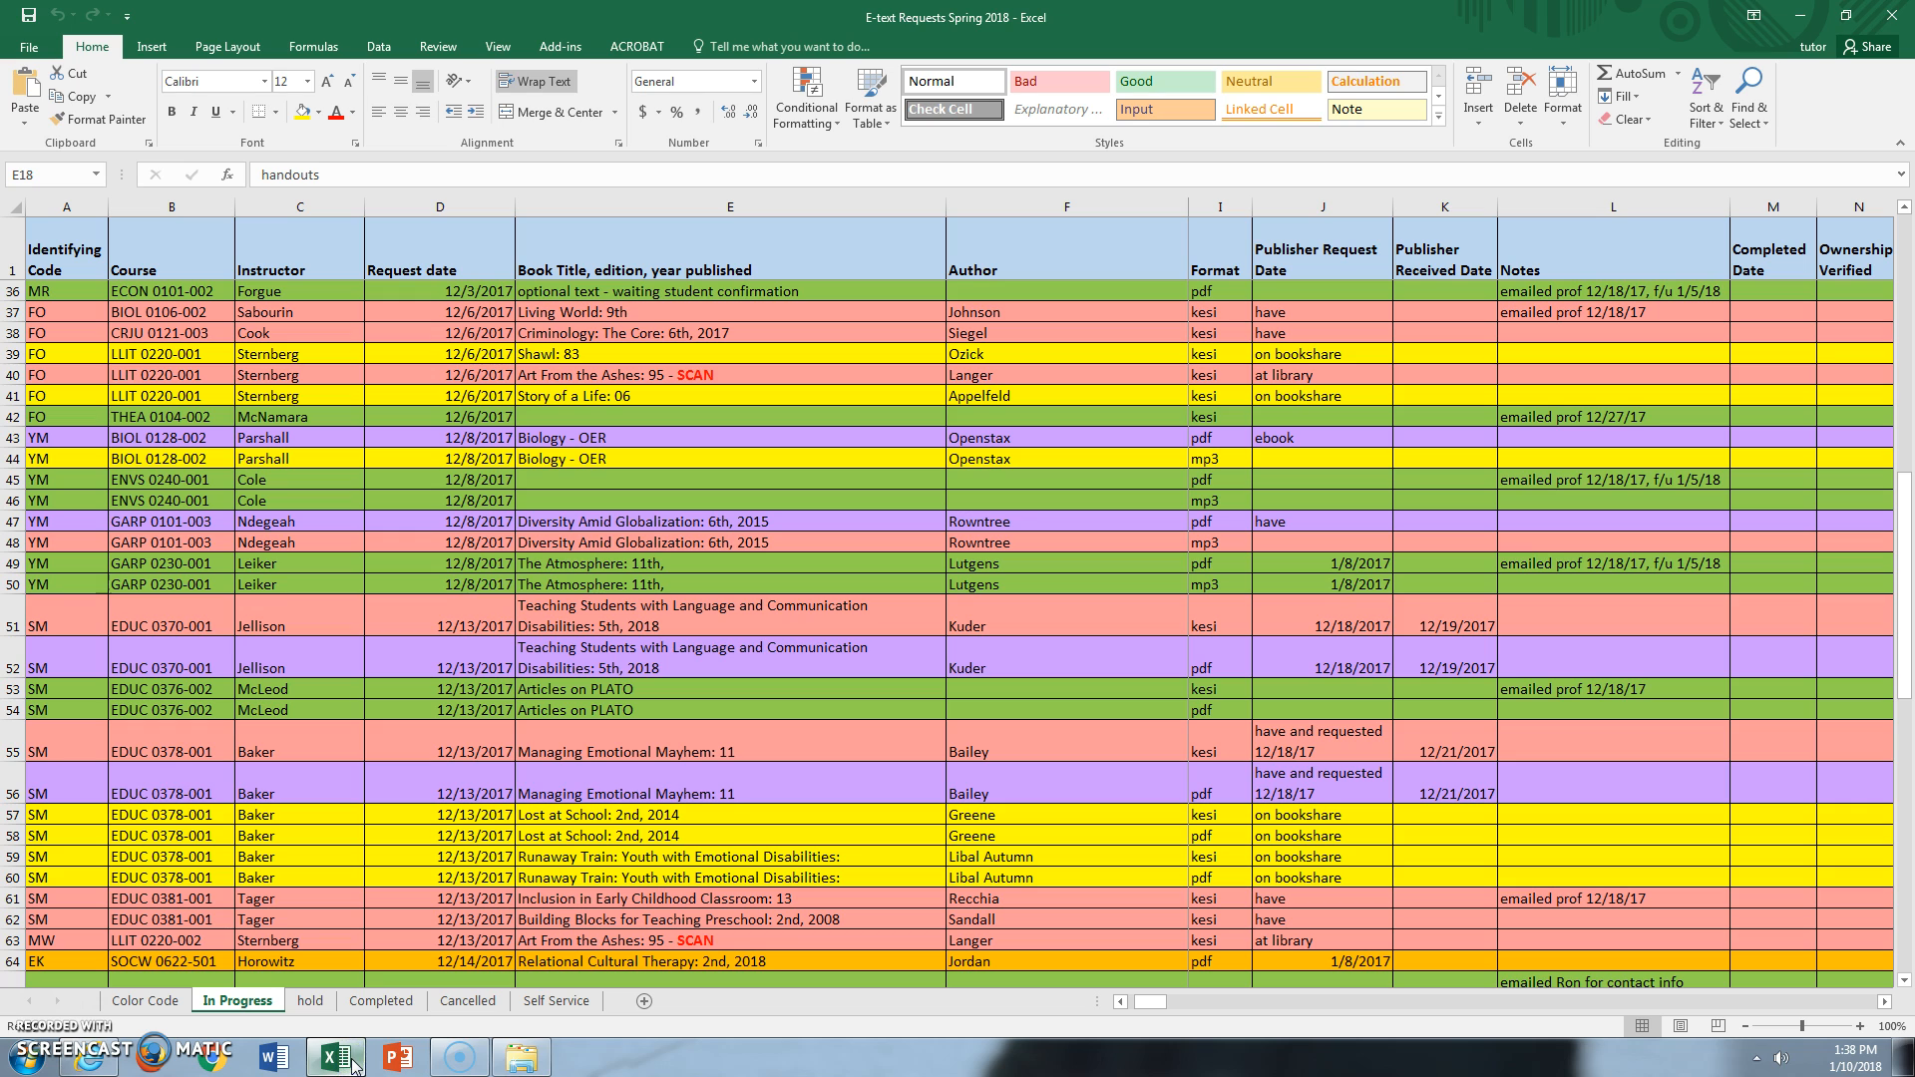
{"action": "left_click", "coordinate": [44, 439]}
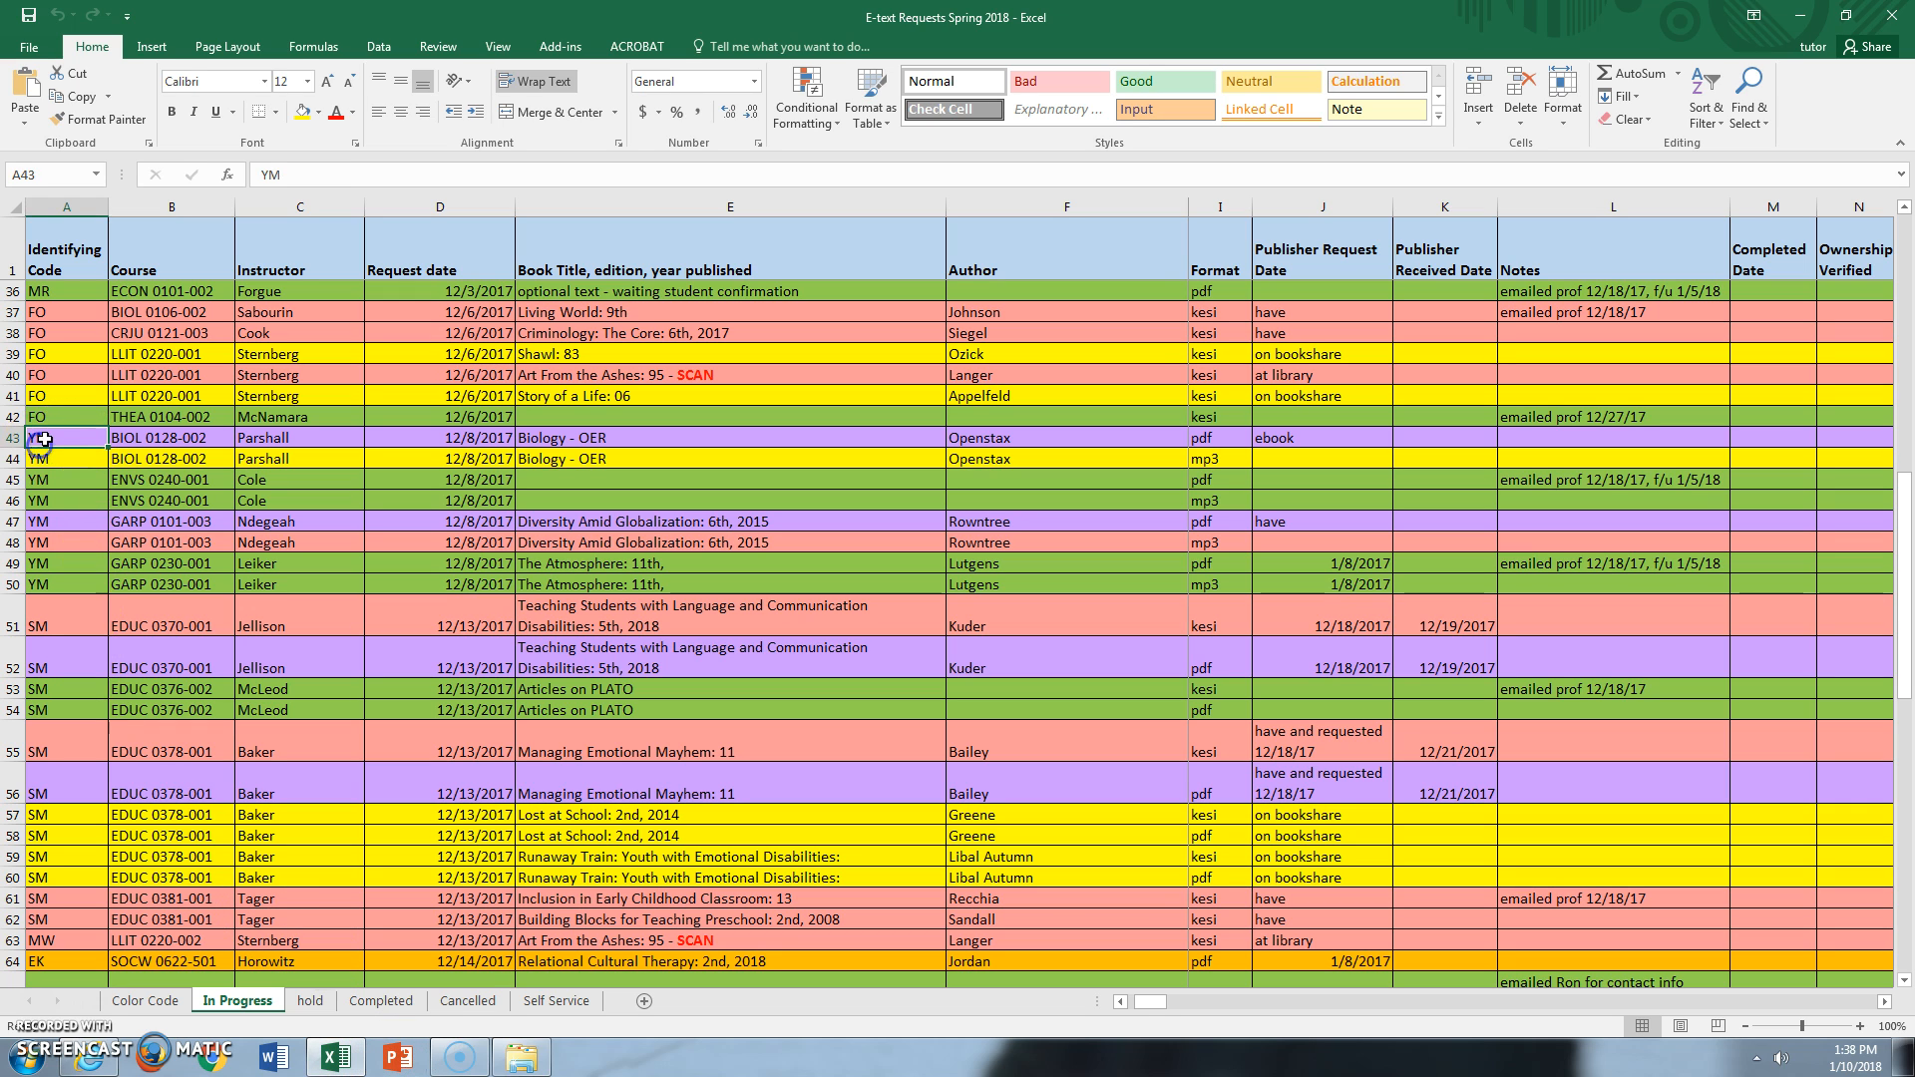
{"action": "left_click", "coordinate": [316, 111]}
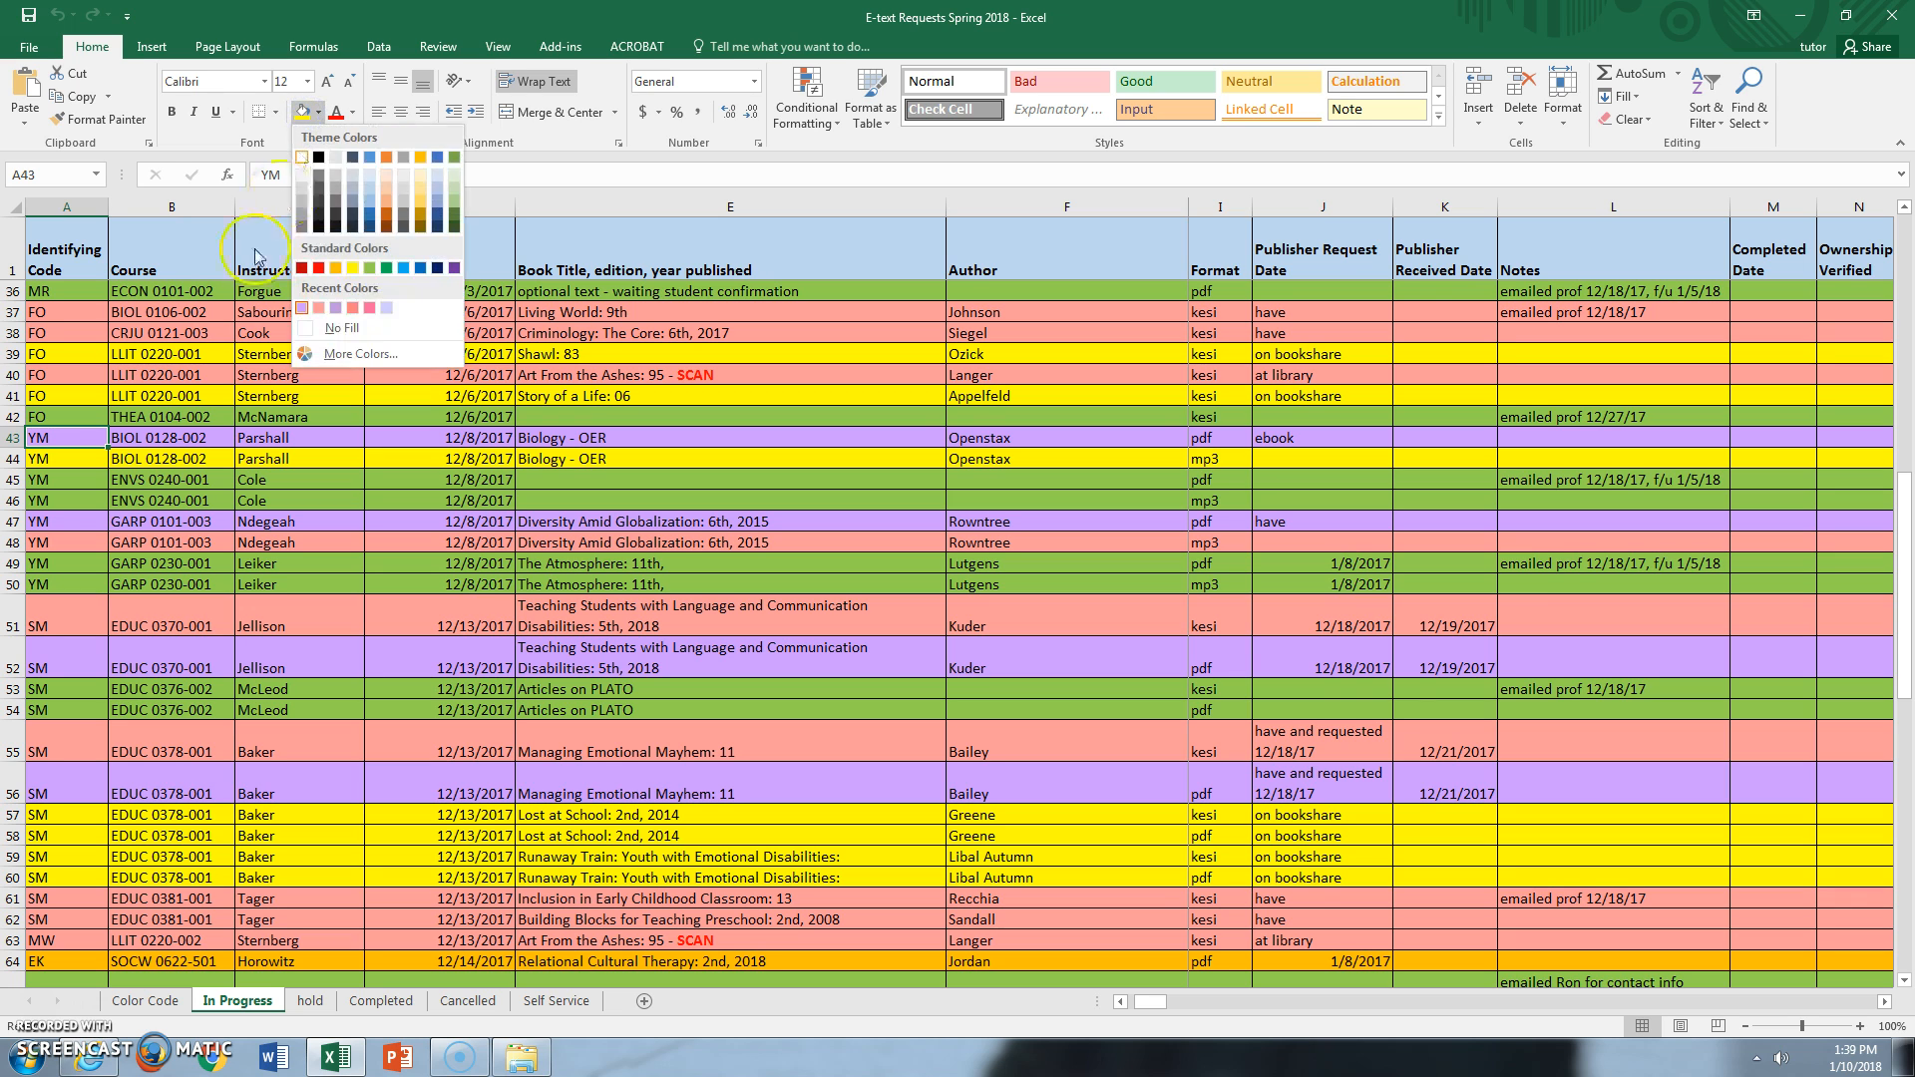
{"action": "left_click", "coordinate": [342, 329]}
{"action": "left_click", "coordinate": [160, 439]}
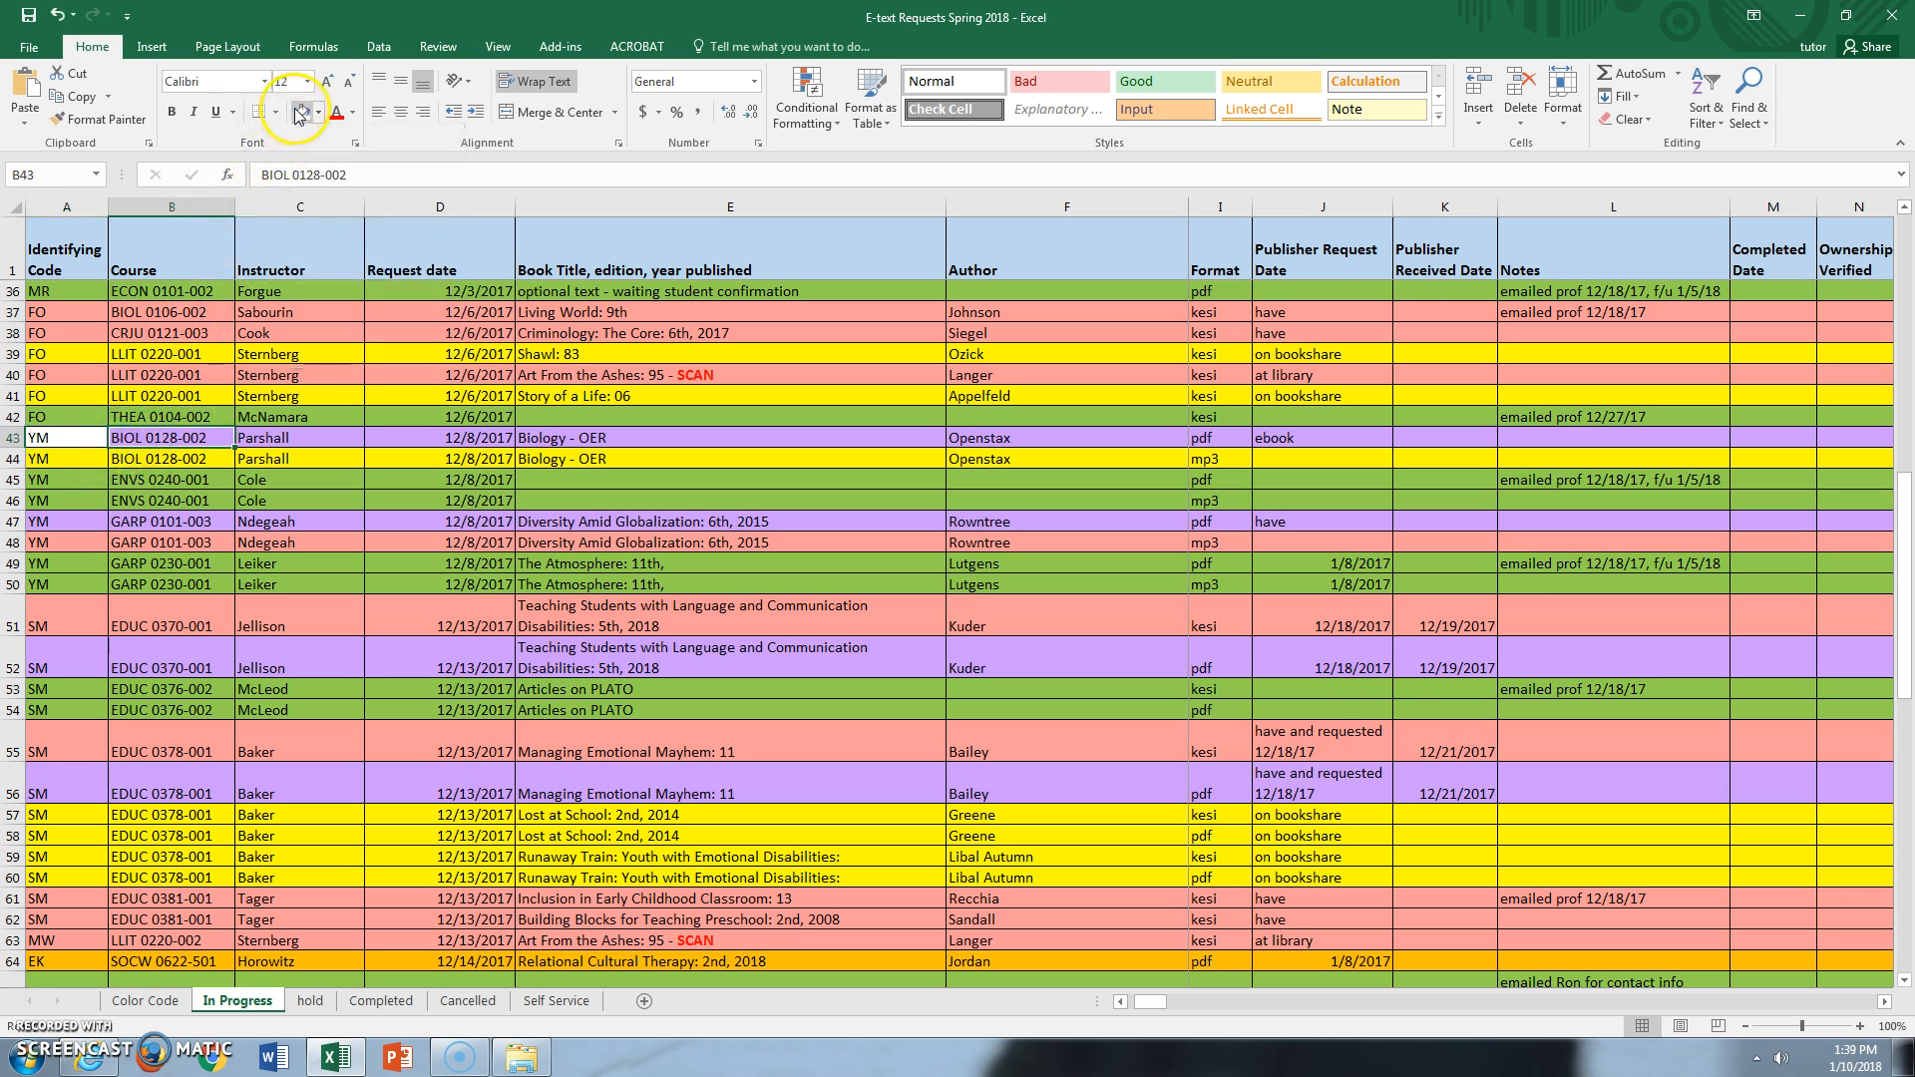
{"action": "left_click", "coordinate": [300, 441]}
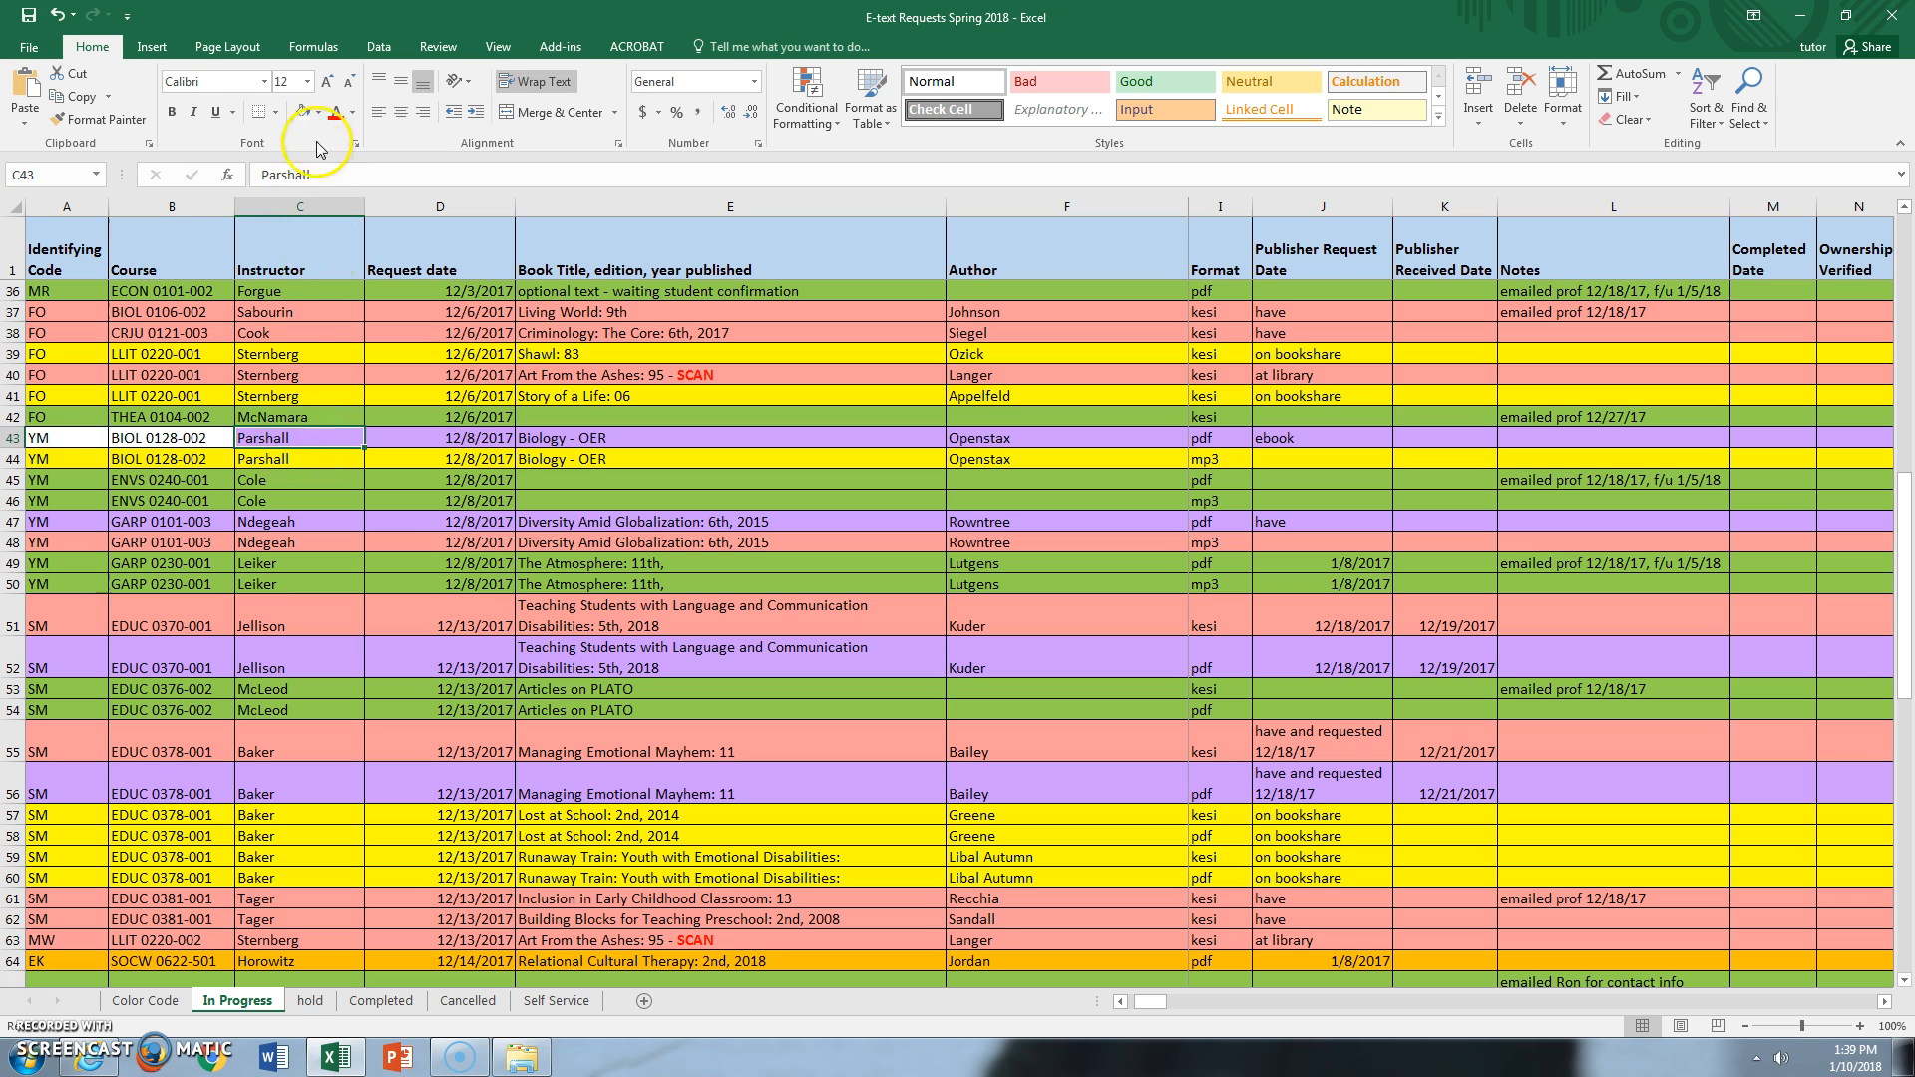
{"action": "left_click", "coordinate": [304, 111]}
Remove the fill color from row 43's request date, book title, author and format cells (D43:F43 and I43)
{"action": "left_click", "coordinate": [439, 438]}
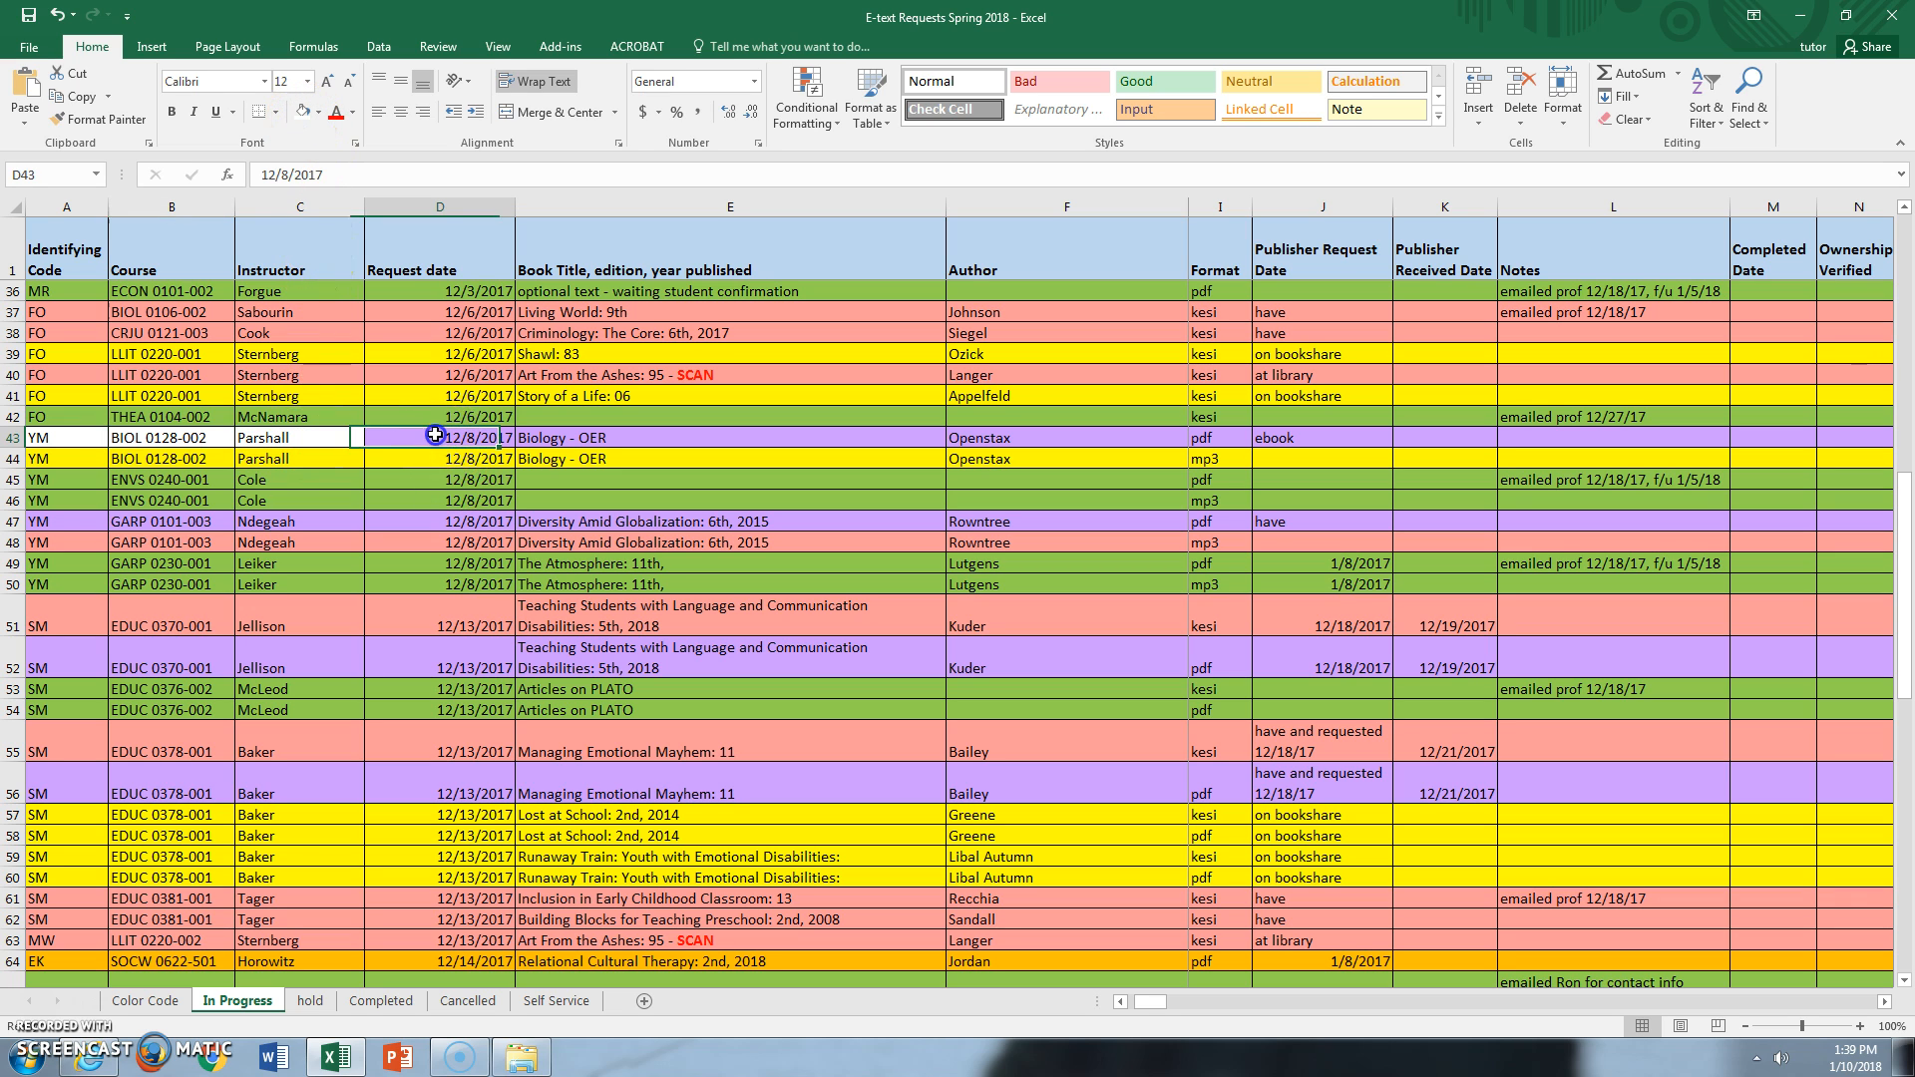
{"action": "left_click", "coordinate": [305, 111]}
{"action": "left_click", "coordinate": [591, 437]}
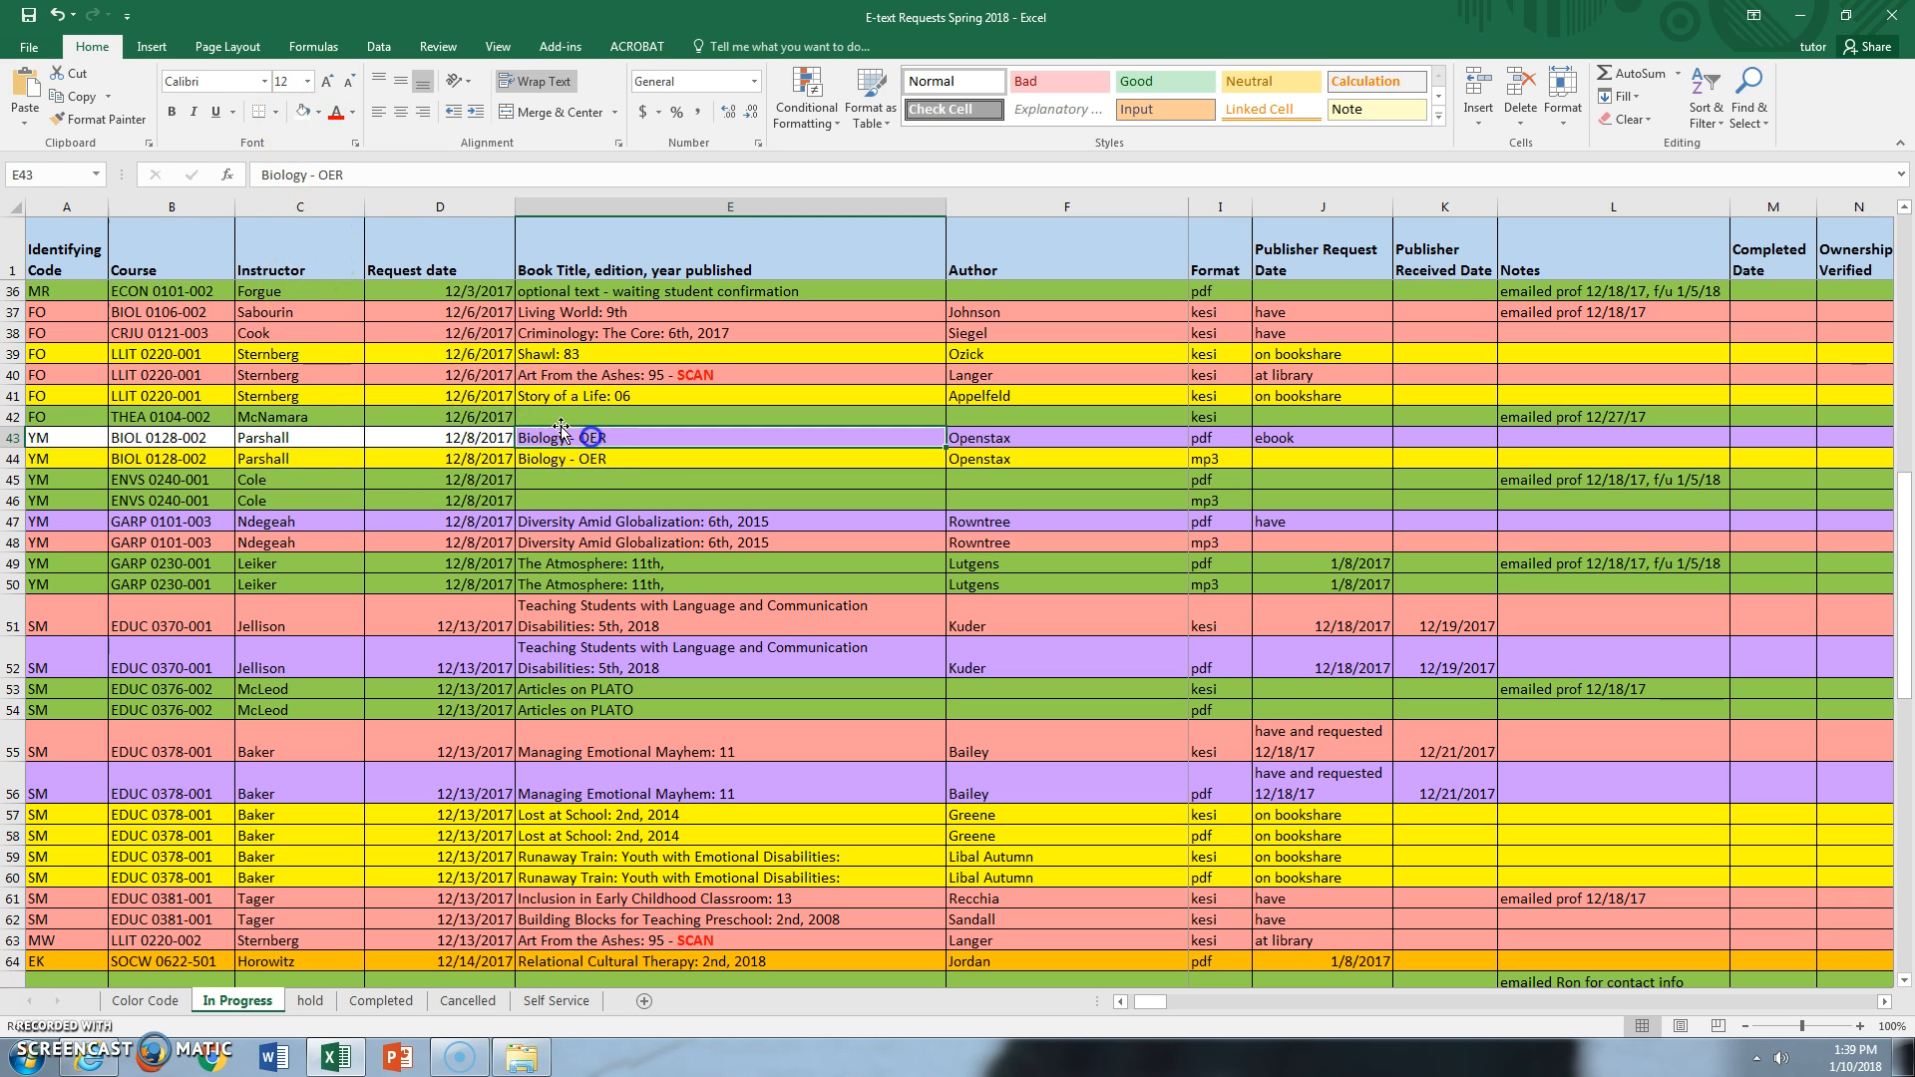
{"action": "left_click", "coordinate": [304, 111]}
{"action": "left_click", "coordinate": [988, 439]}
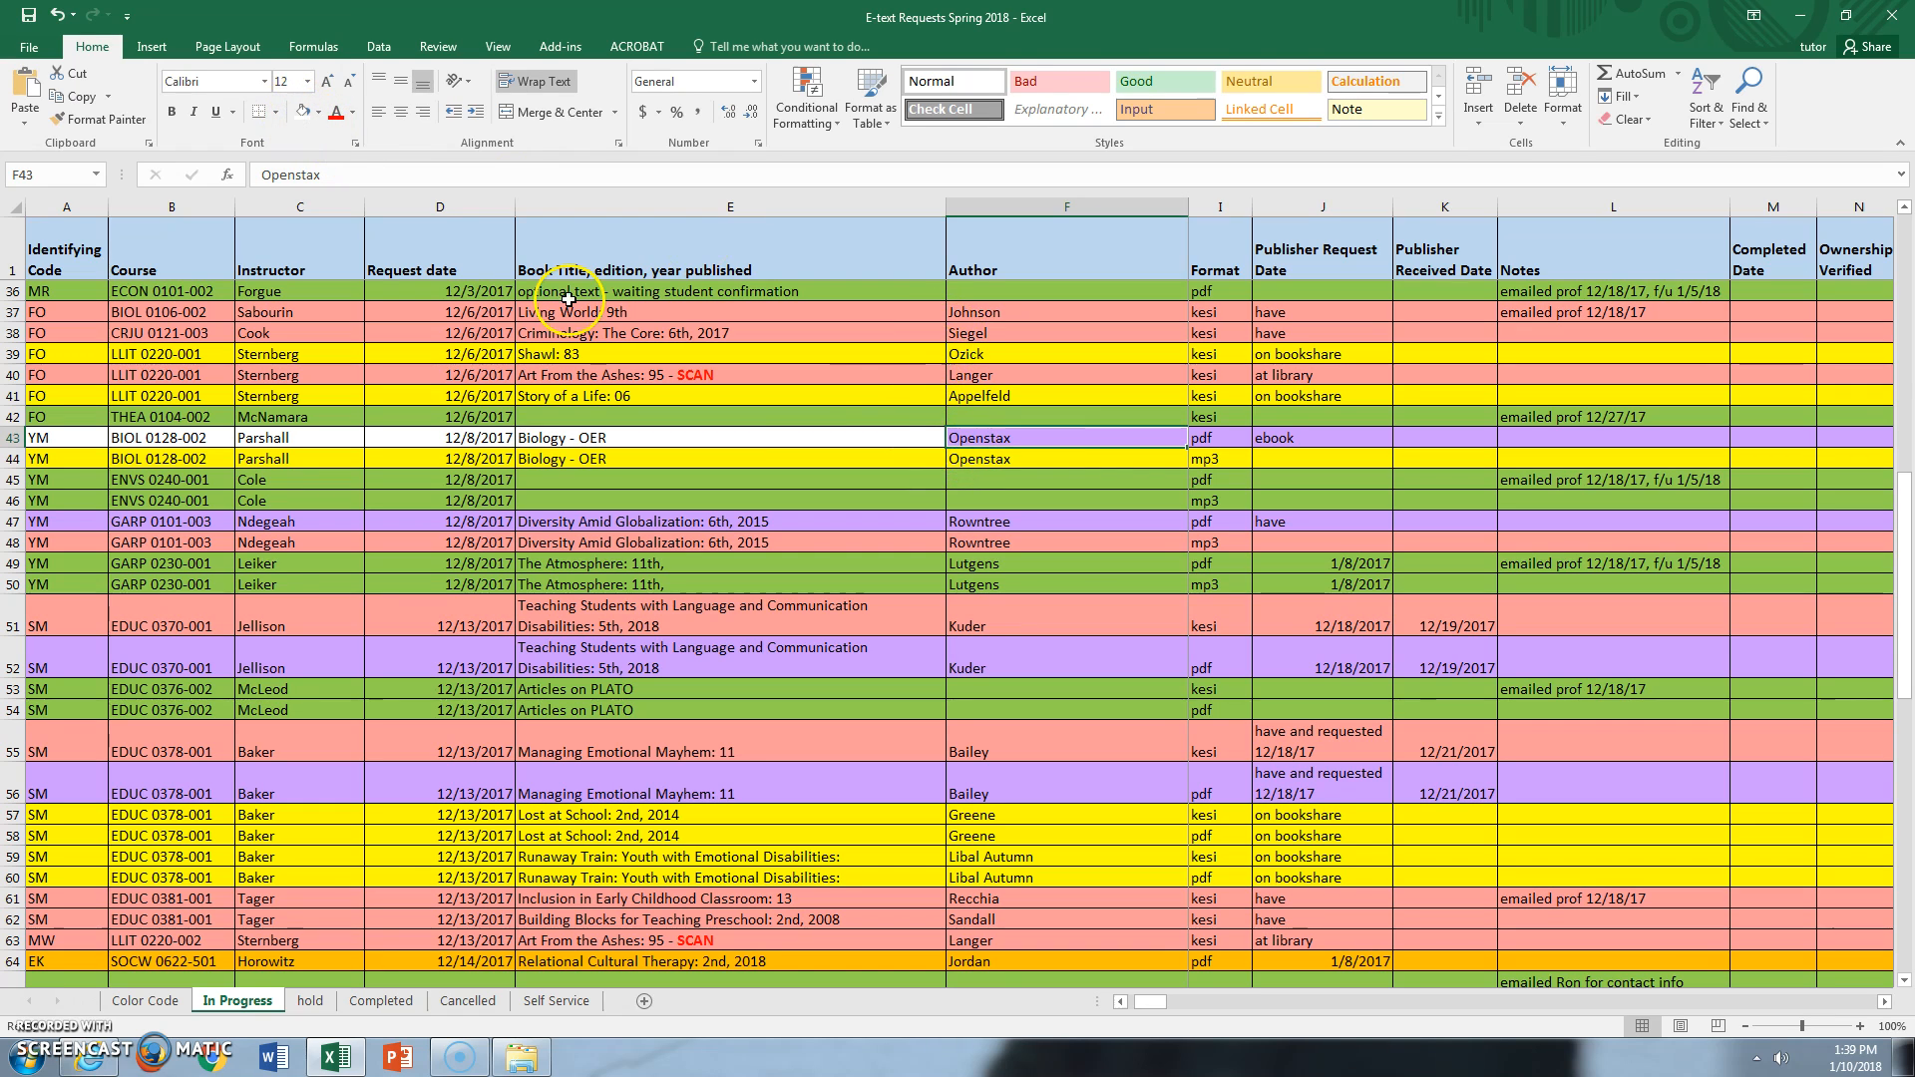
{"action": "left_click", "coordinate": [304, 112]}
{"action": "left_click", "coordinate": [1219, 438]}
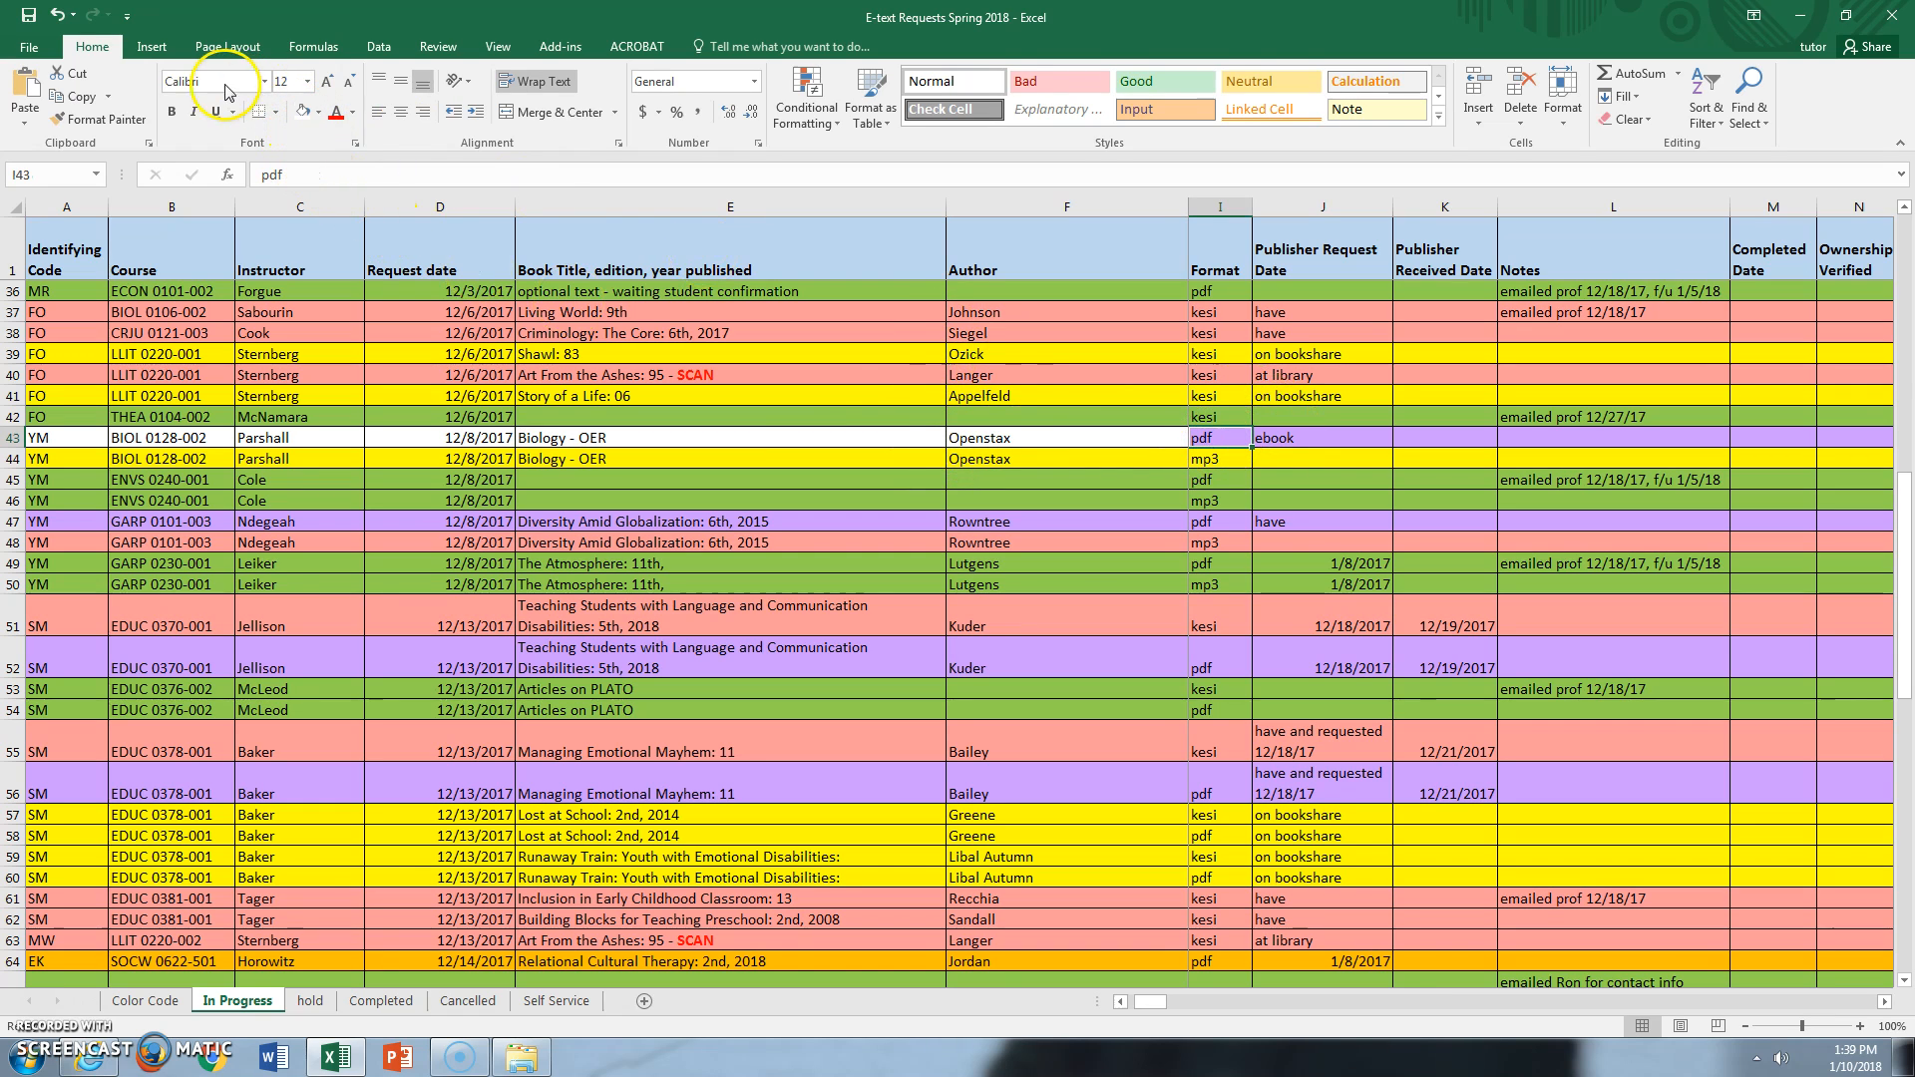
{"action": "left_click", "coordinate": [305, 112]}
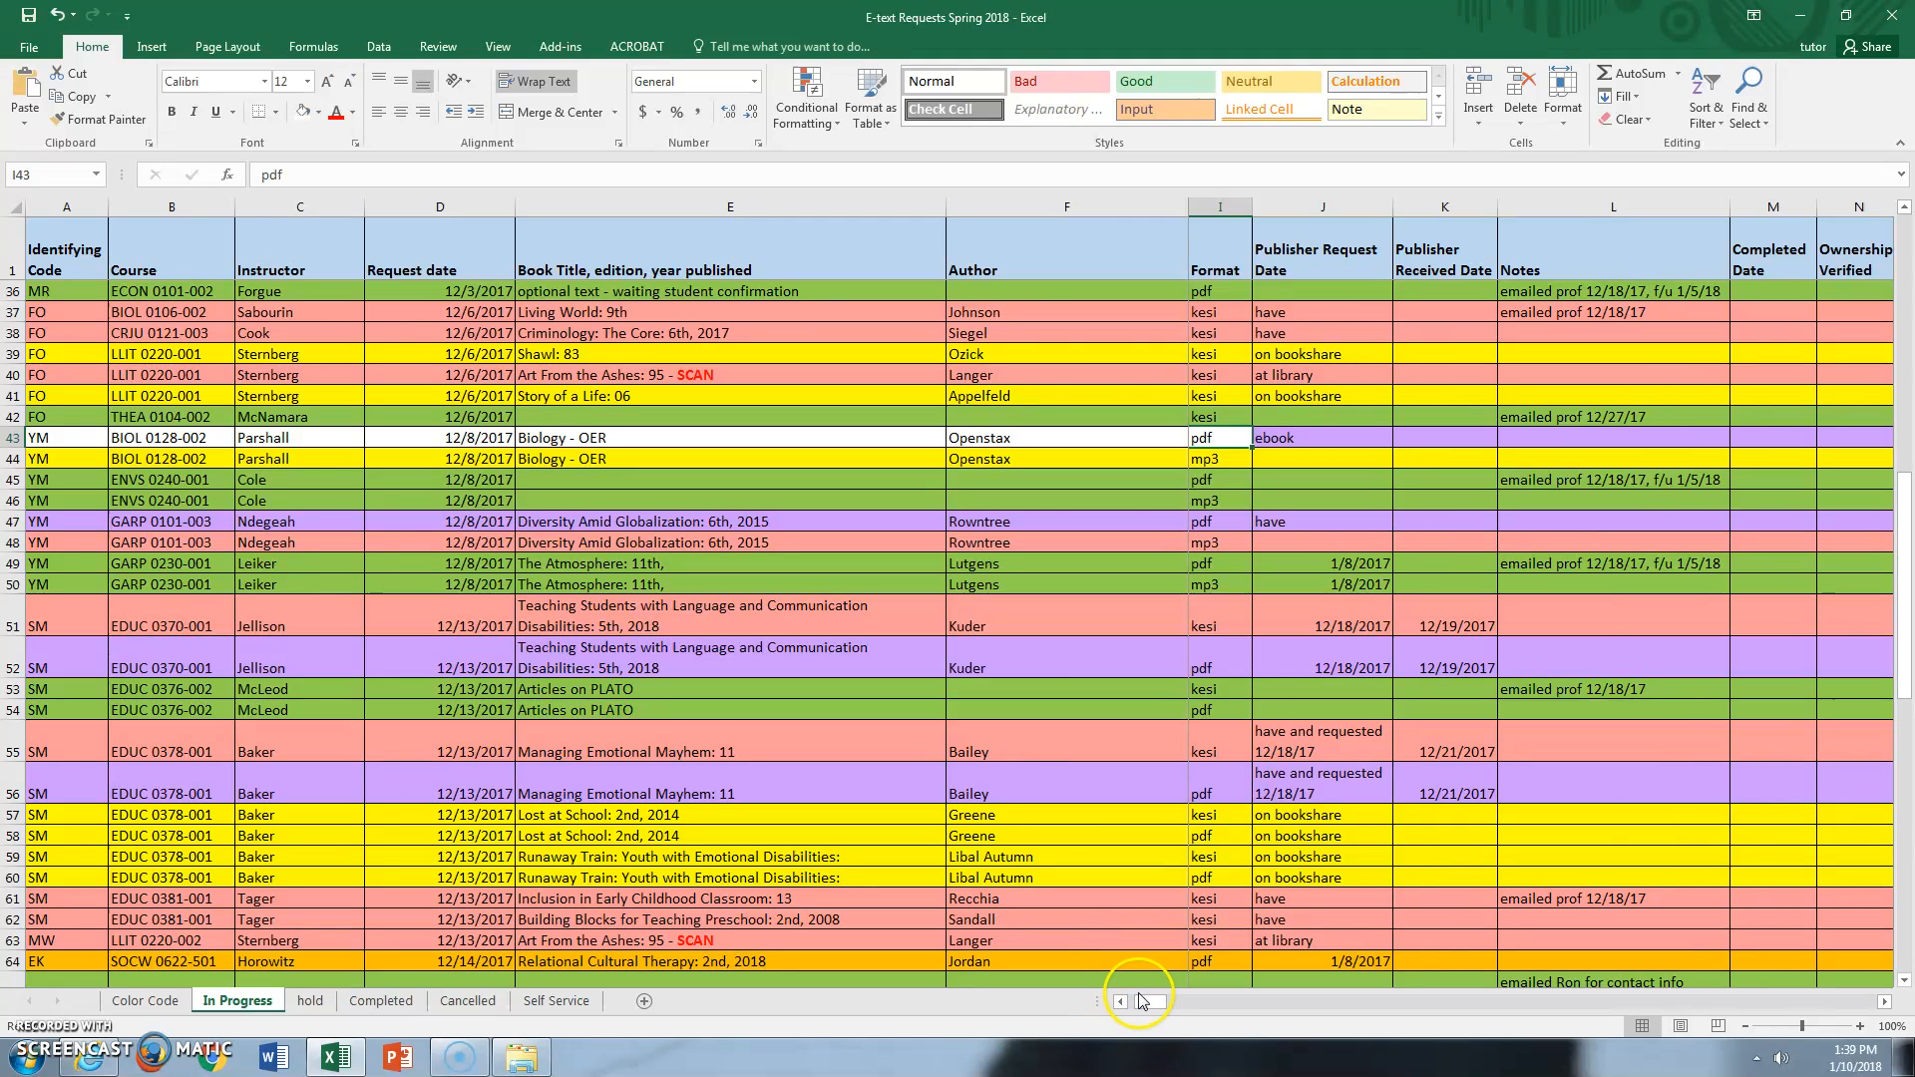
Remove the fill color from row 43's ISBN and publisher cells (G43 and H43)
{"action": "left_click_drag", "start_coordinate": [1142, 1001], "coordinate": [1130, 1001]}
{"action": "left_click", "coordinate": [1336, 436]}
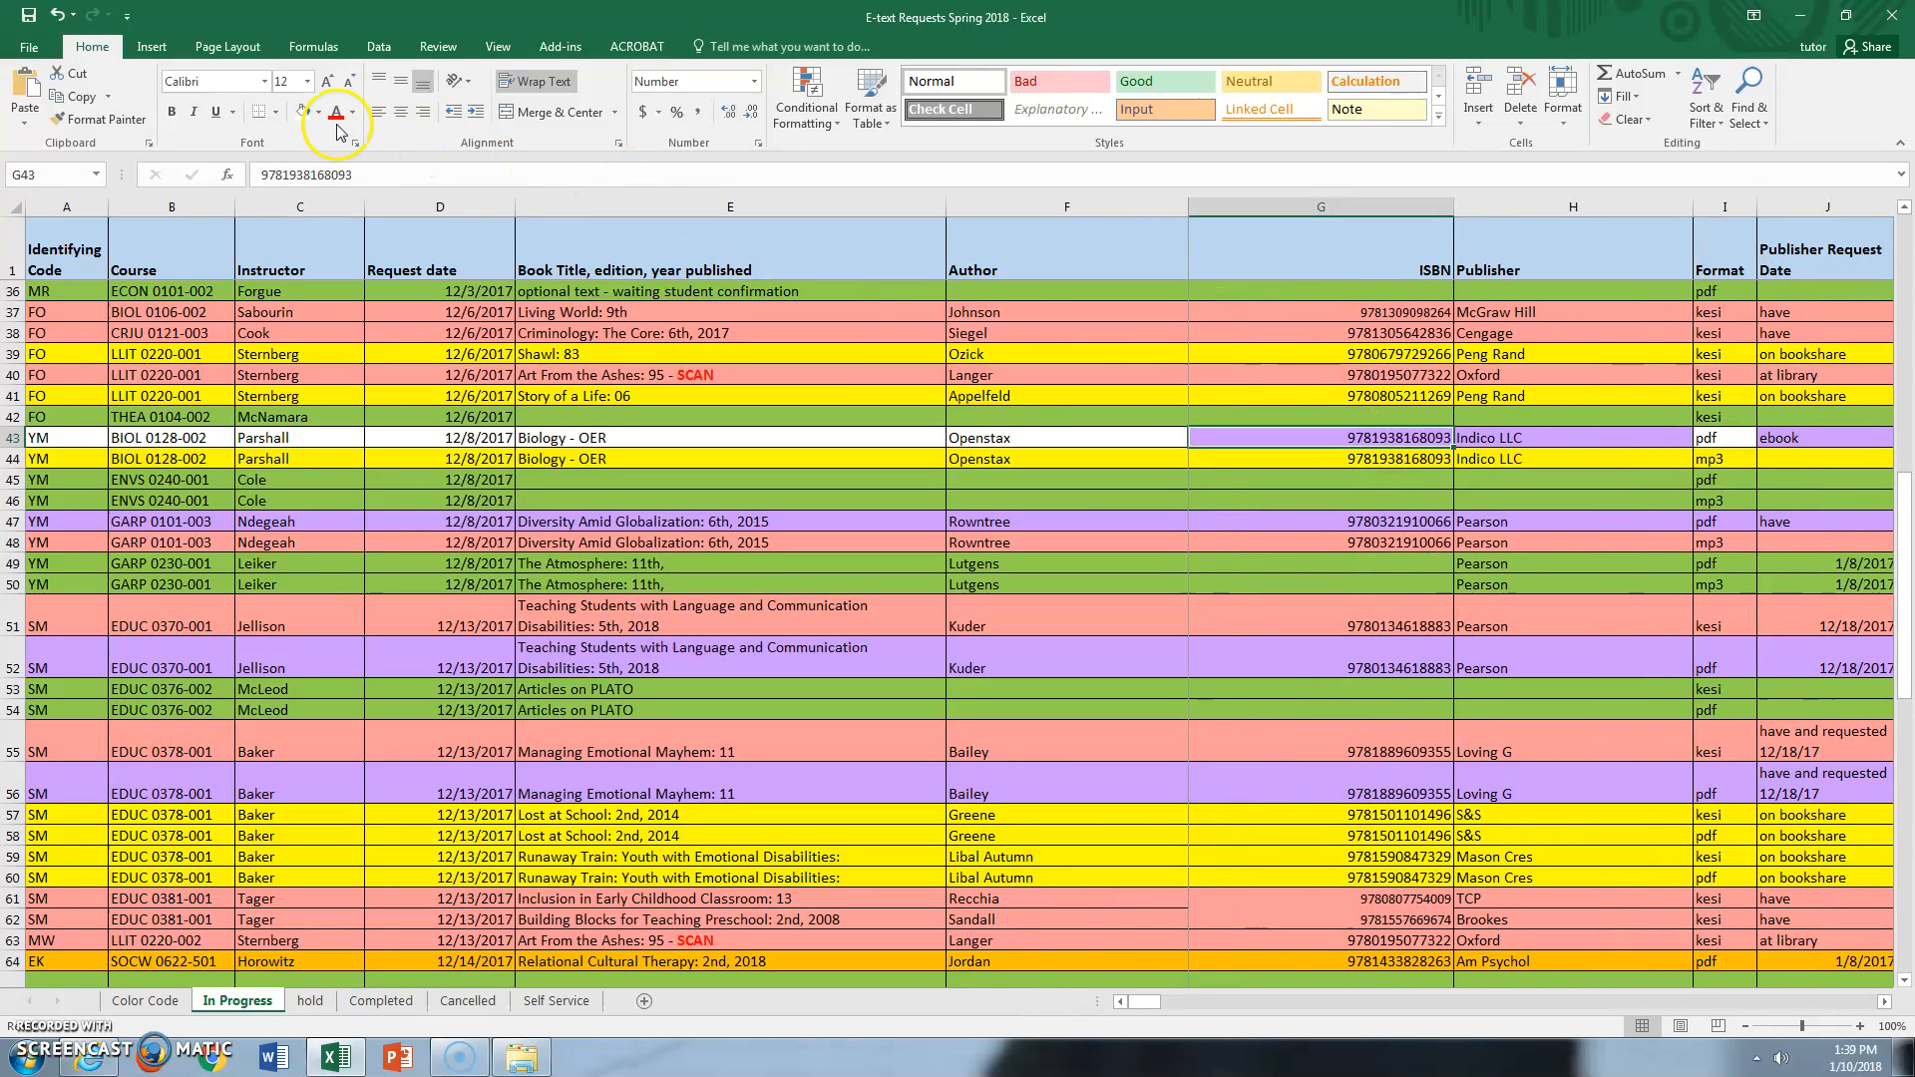
{"action": "left_click", "coordinate": [304, 111]}
{"action": "left_click", "coordinate": [1486, 439]}
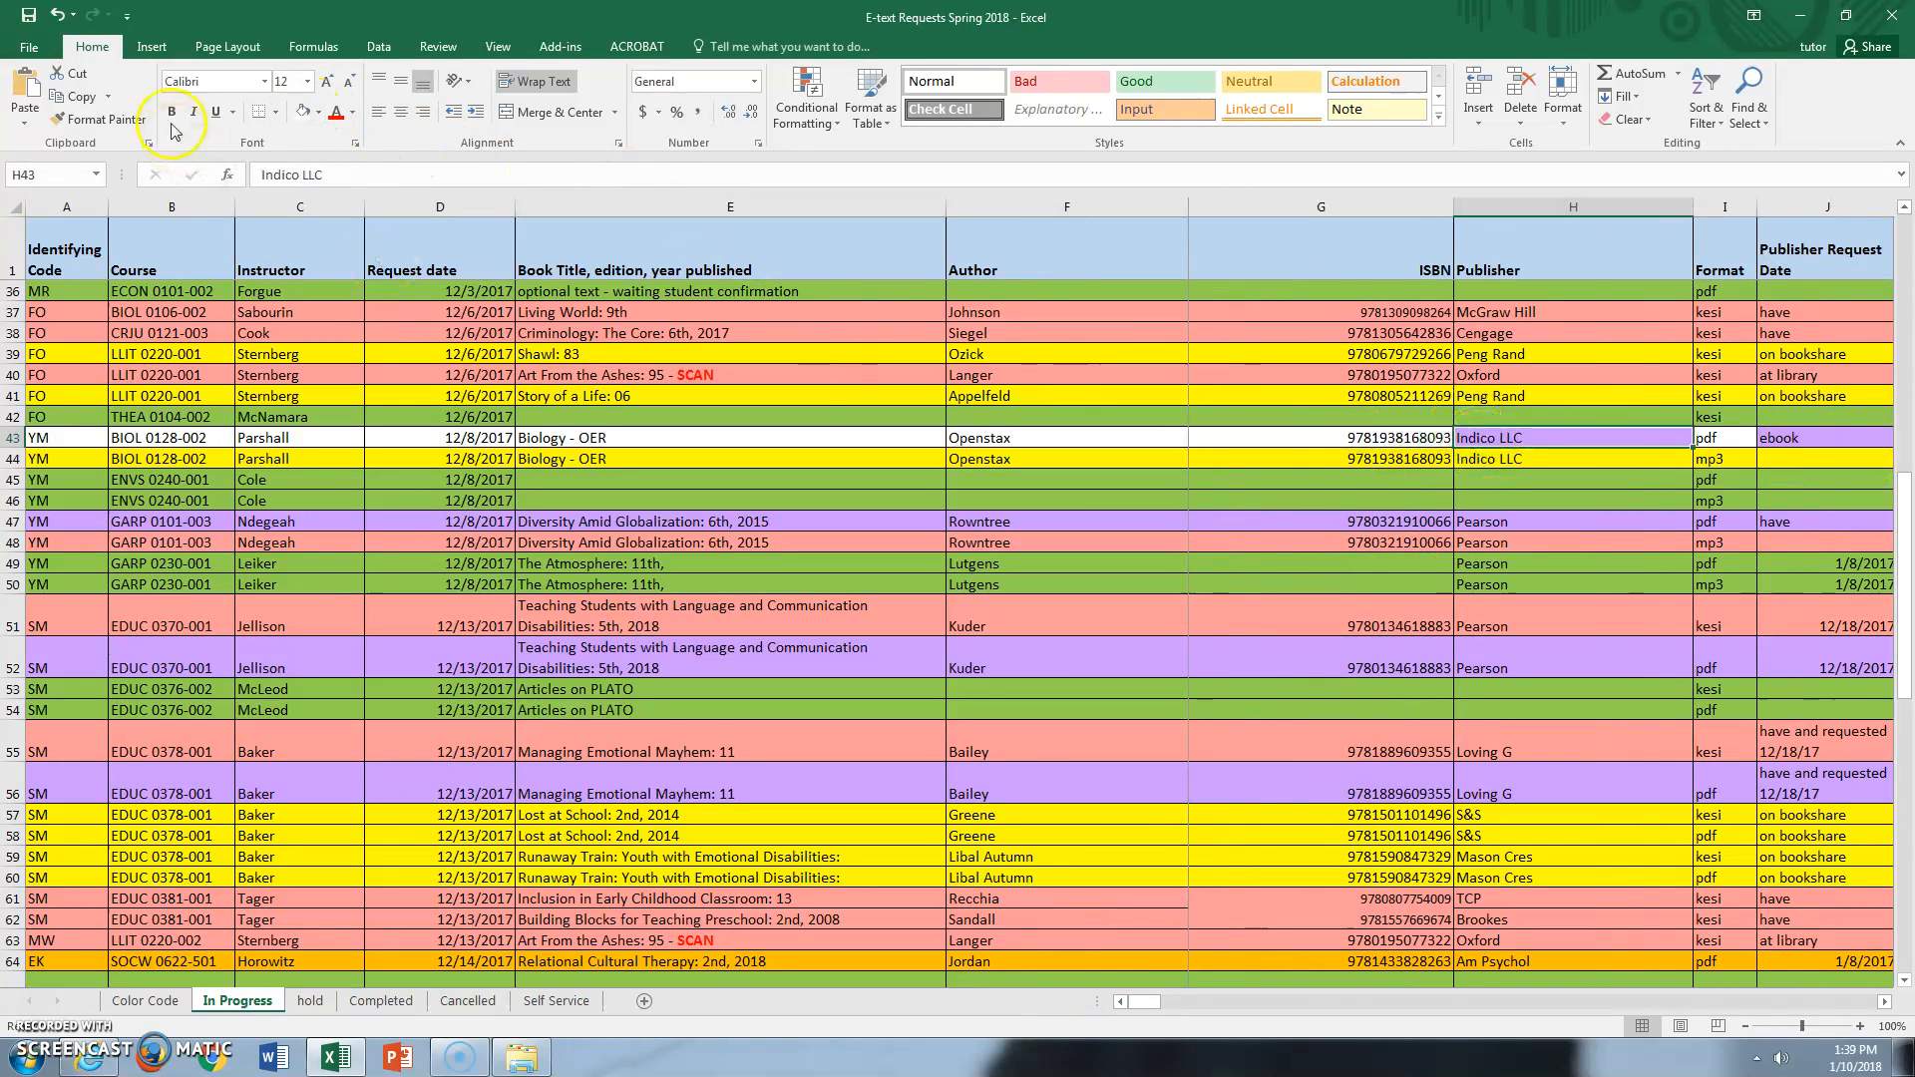
{"action": "left_click", "coordinate": [304, 112]}
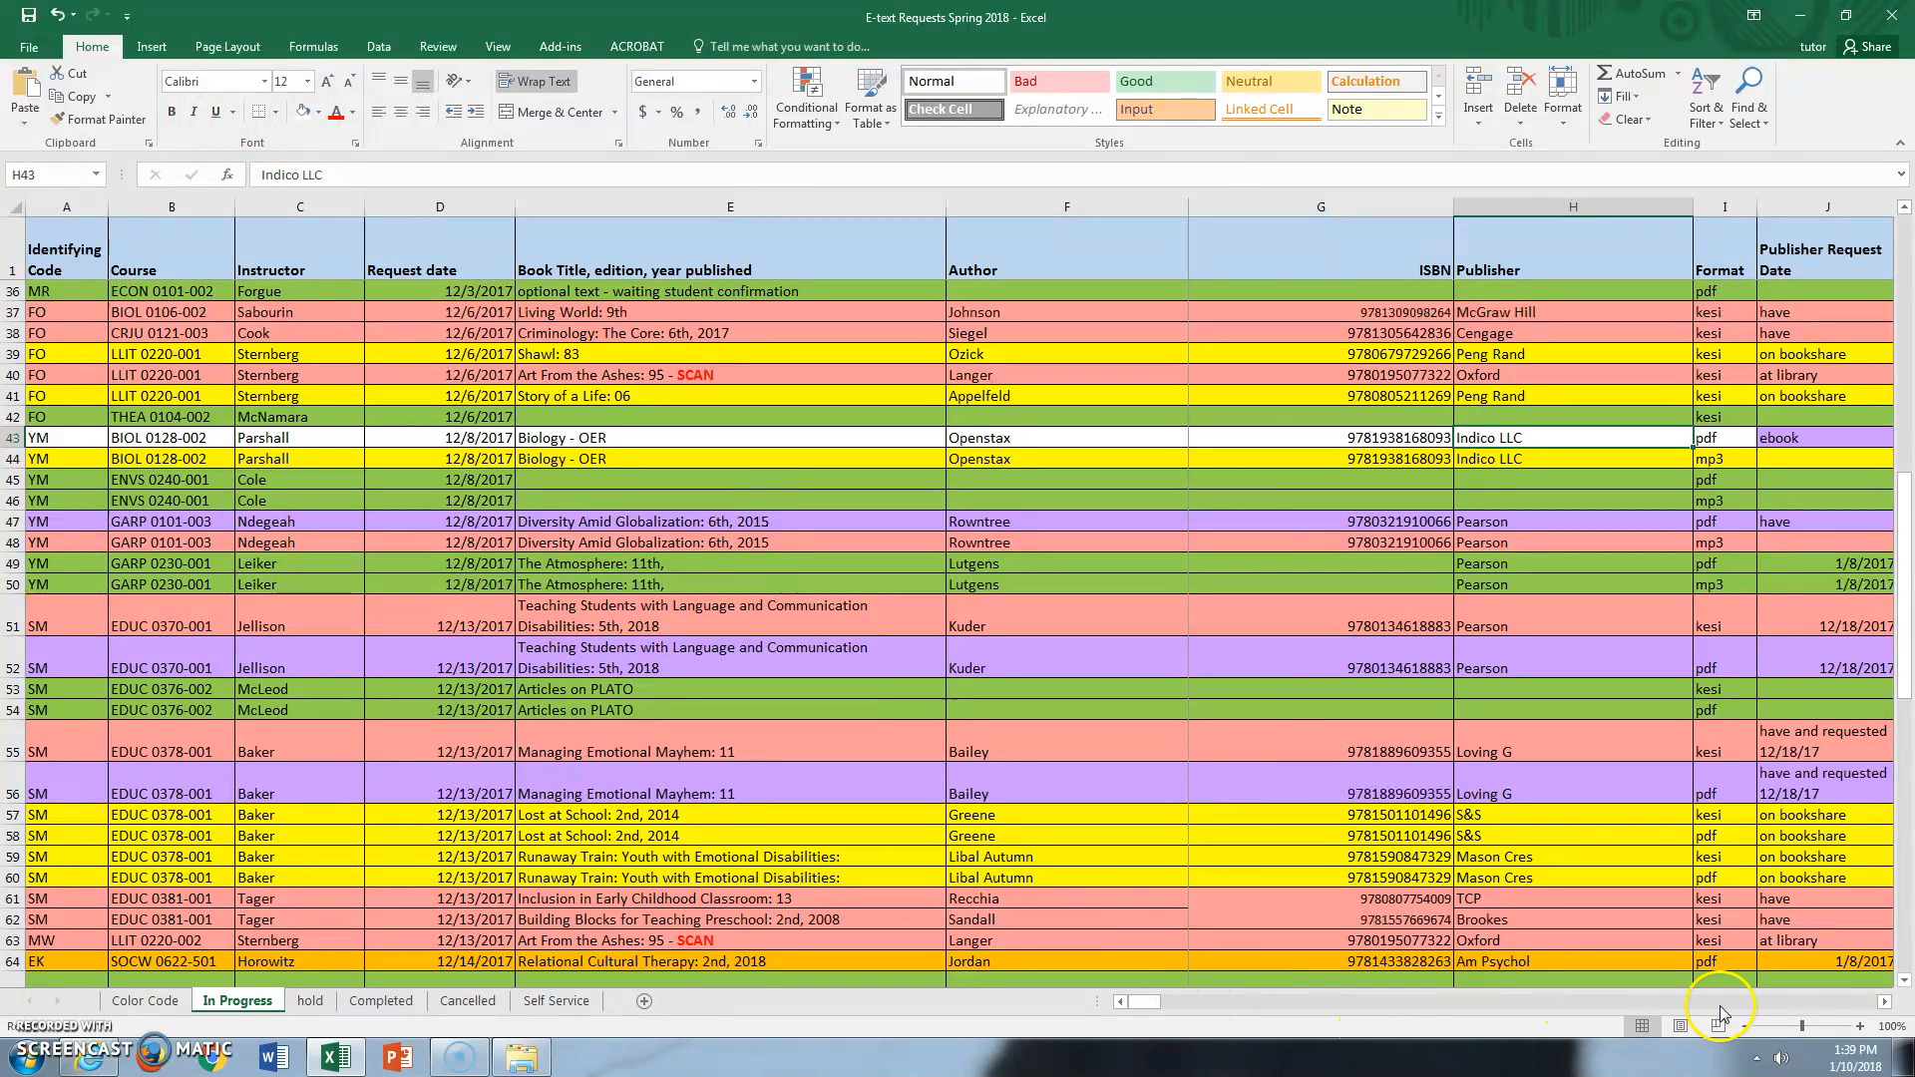
Remove the fill color from row 43's publisher request date cell (J43) and the remaining cells K43 through AX43
{"action": "left_click", "coordinate": [1883, 1003]}
{"action": "left_click", "coordinate": [1882, 1002]}
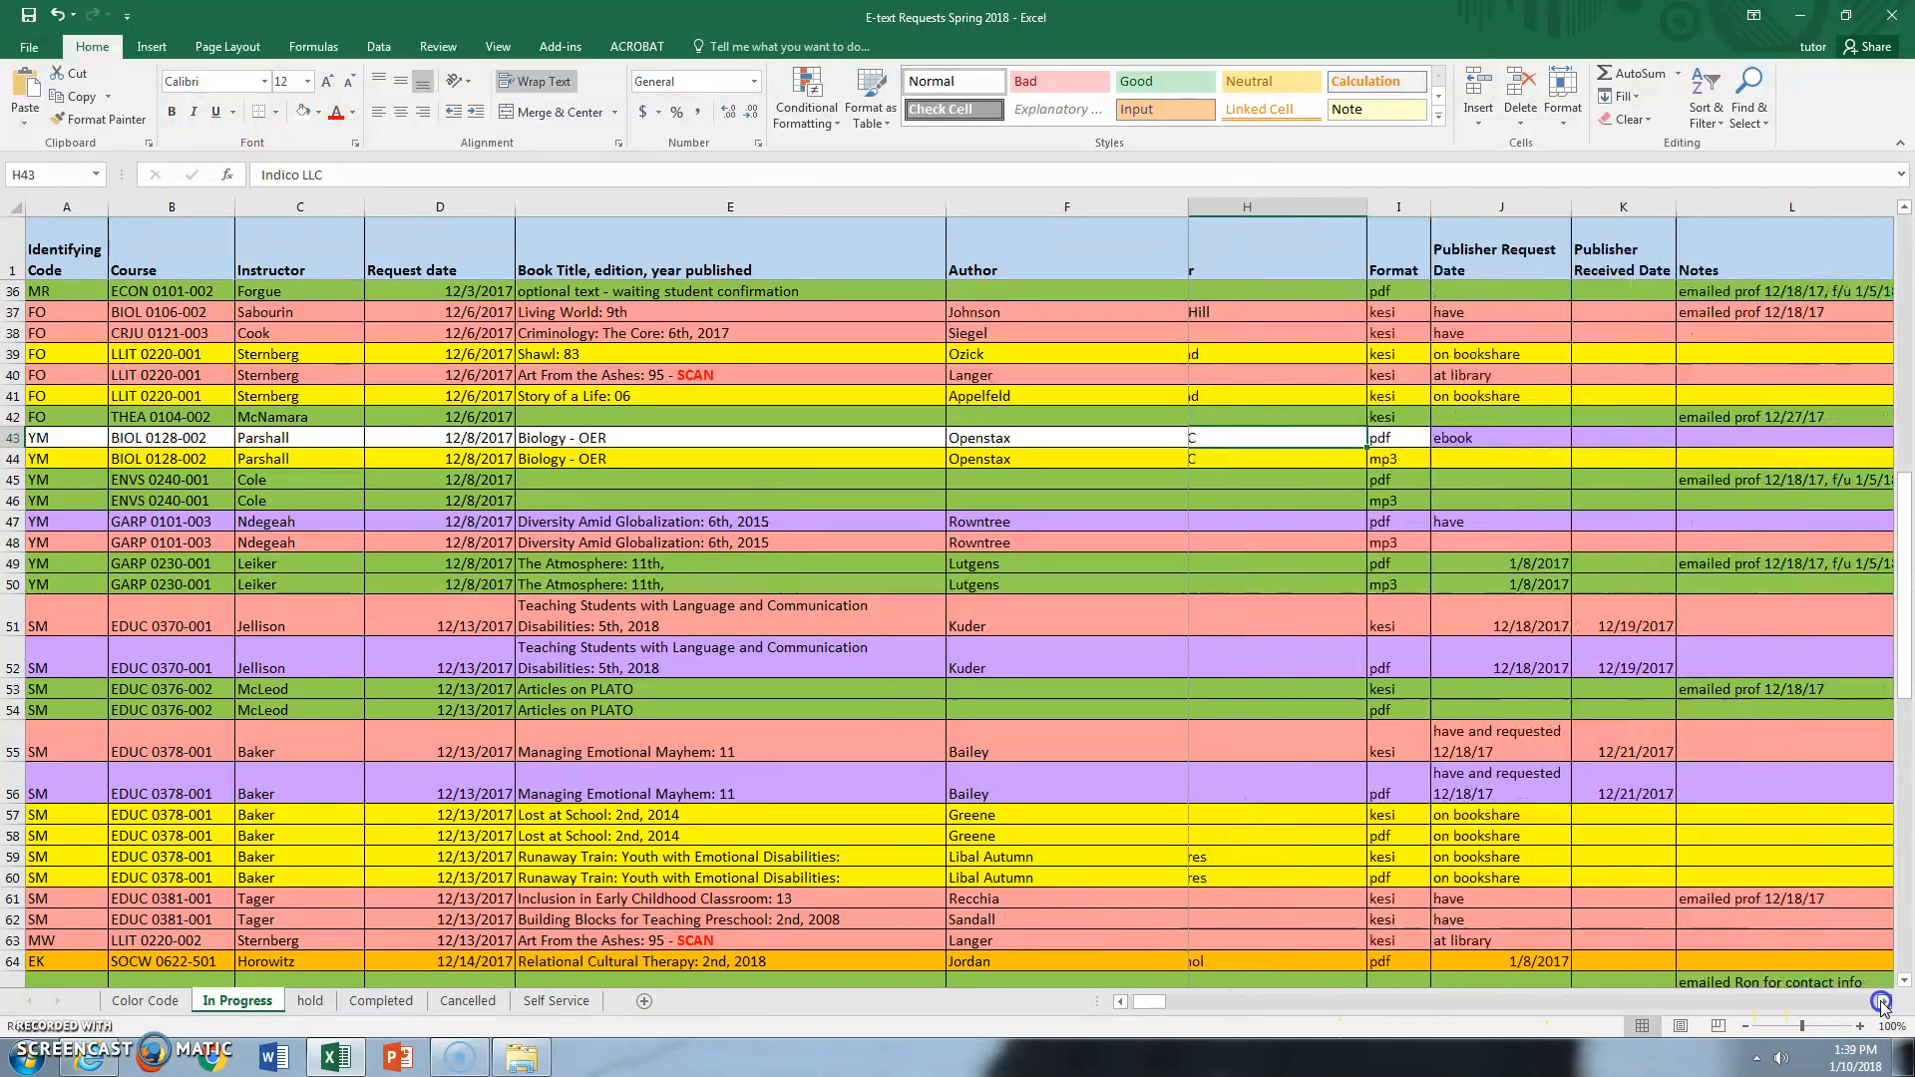
{"action": "left_click", "coordinate": [1276, 442]}
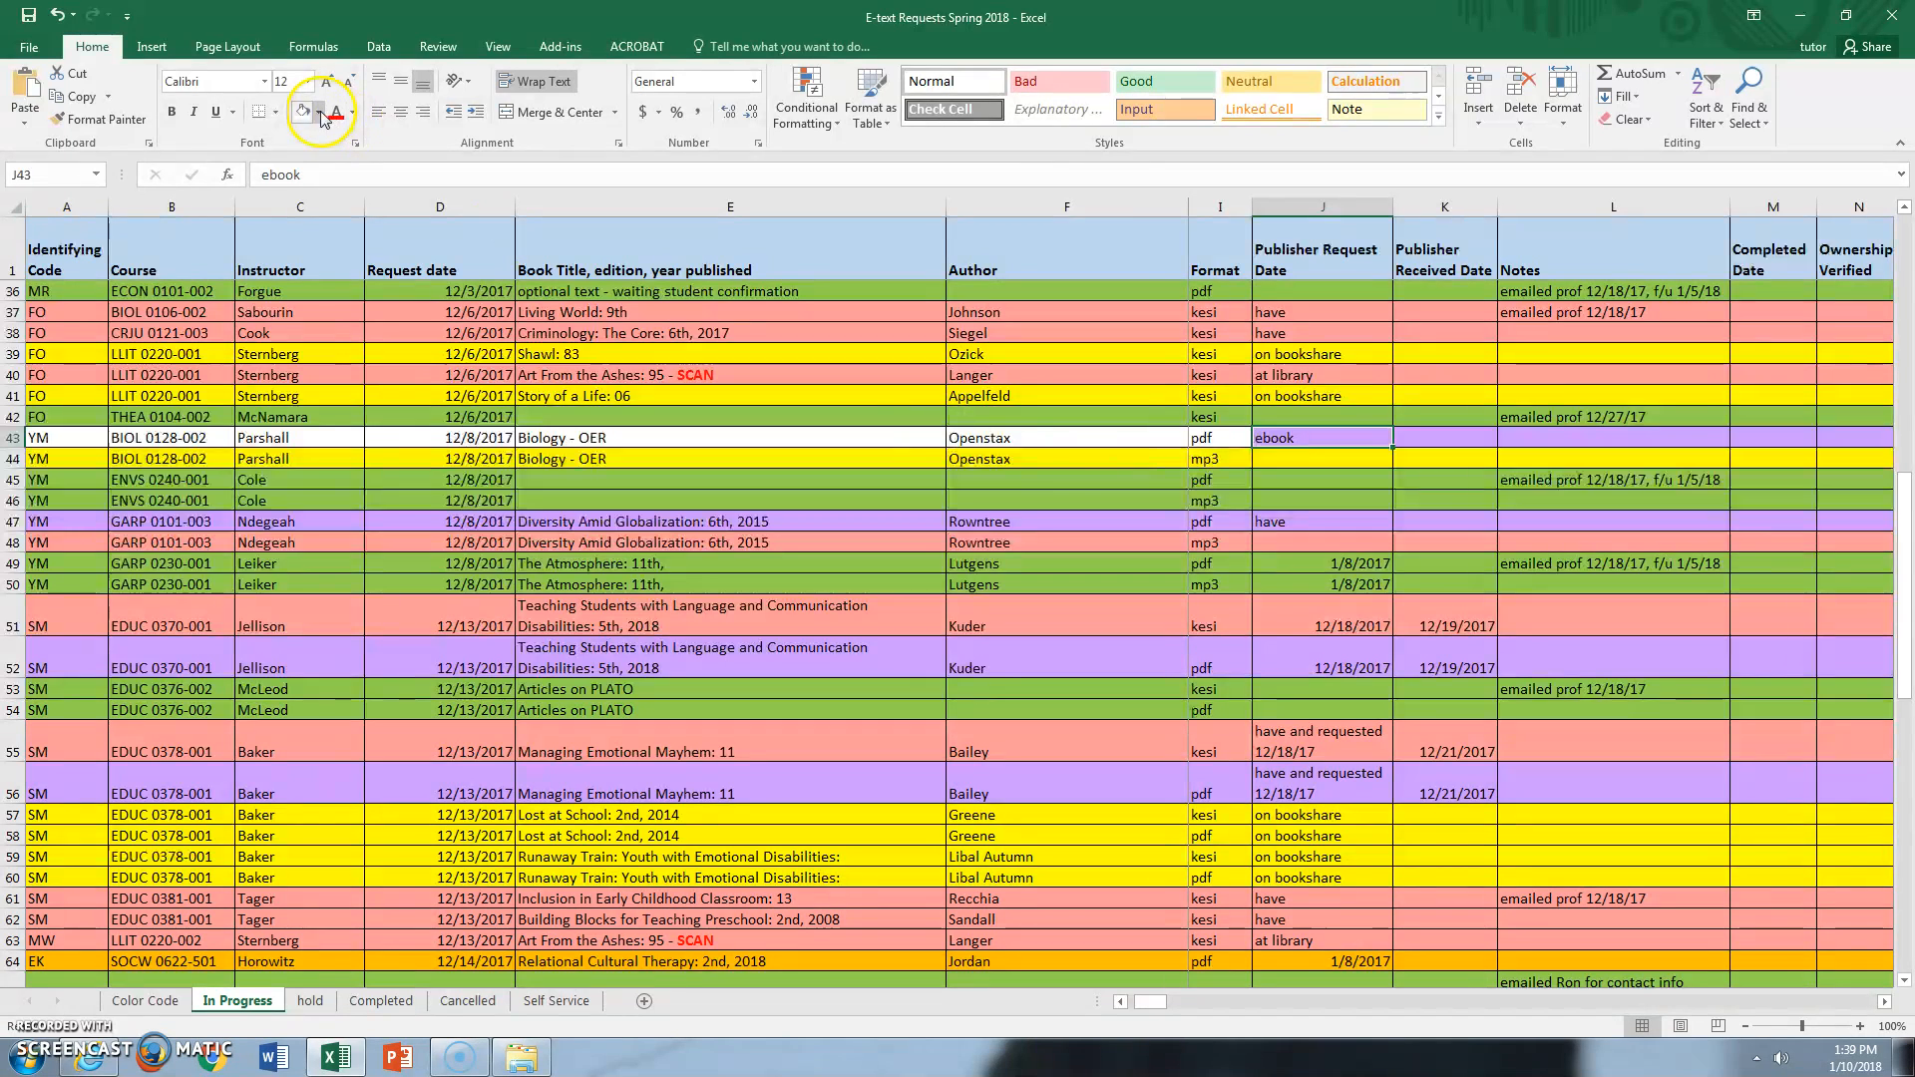
{"action": "left_click", "coordinate": [305, 112]}
{"action": "left_click", "coordinate": [1442, 446]}
{"action": "left_click_drag", "start_coordinate": [1501, 444], "coordinate": [1909, 450]}
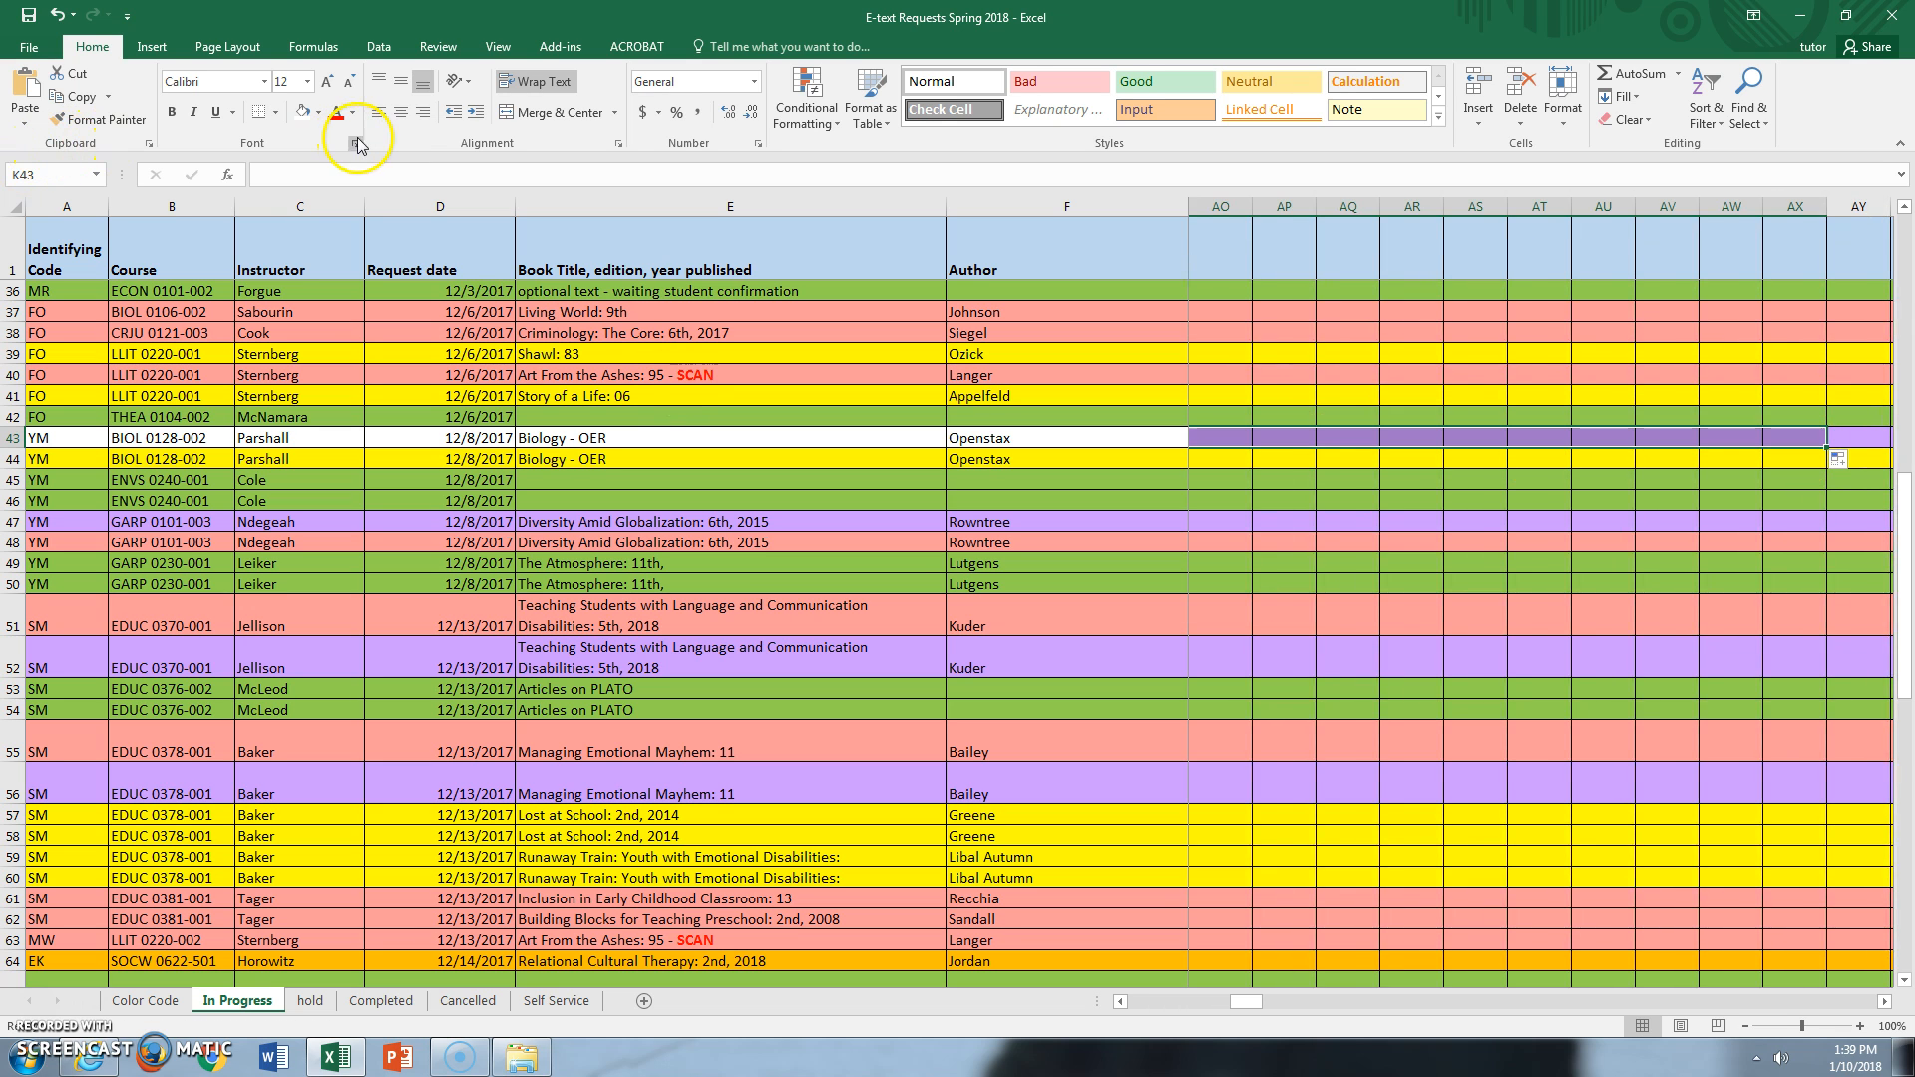
{"action": "left_click", "coordinate": [303, 111]}
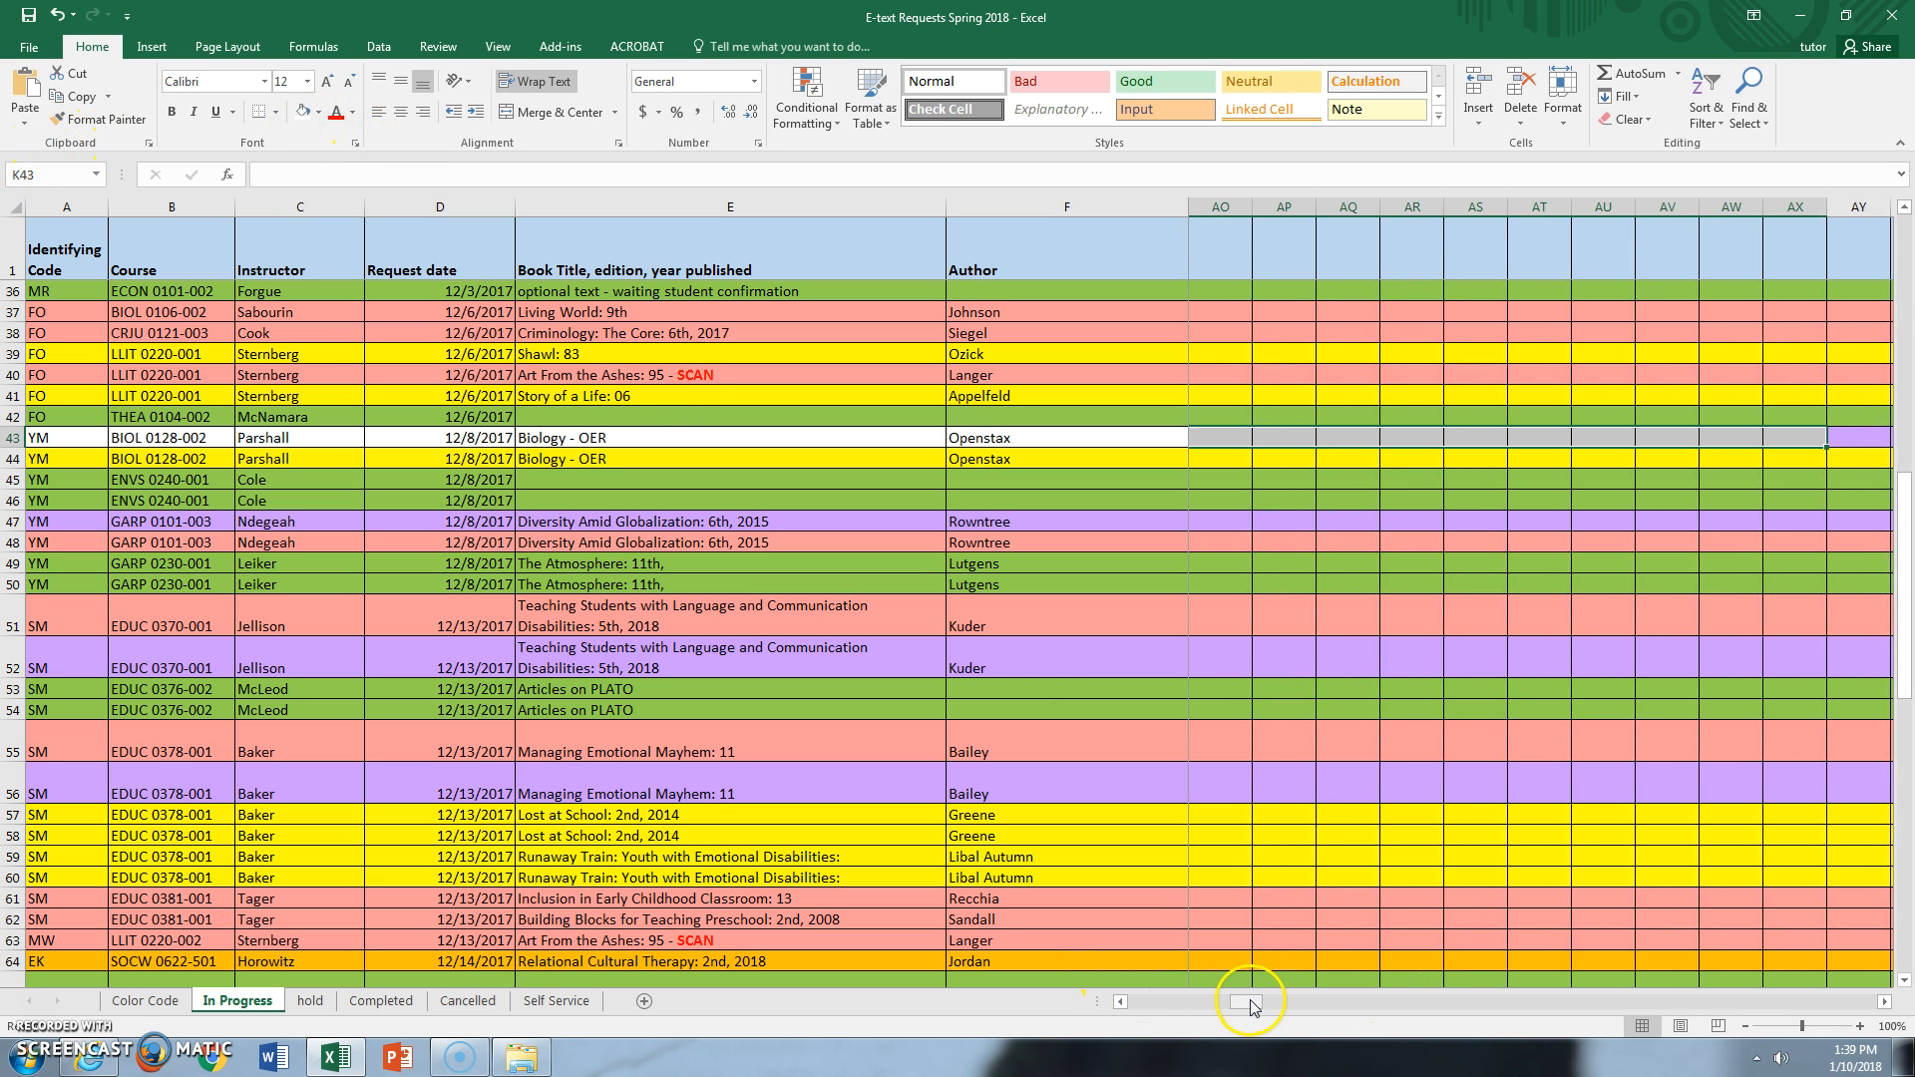
Enter 1/10/2018 as the Uploaded & Linked to PLATO date for the Biology PDF request in O43
{"action": "left_click_drag", "start_coordinate": [1254, 1008], "coordinate": [1165, 1027]}
{"action": "left_click", "coordinate": [1659, 431]}
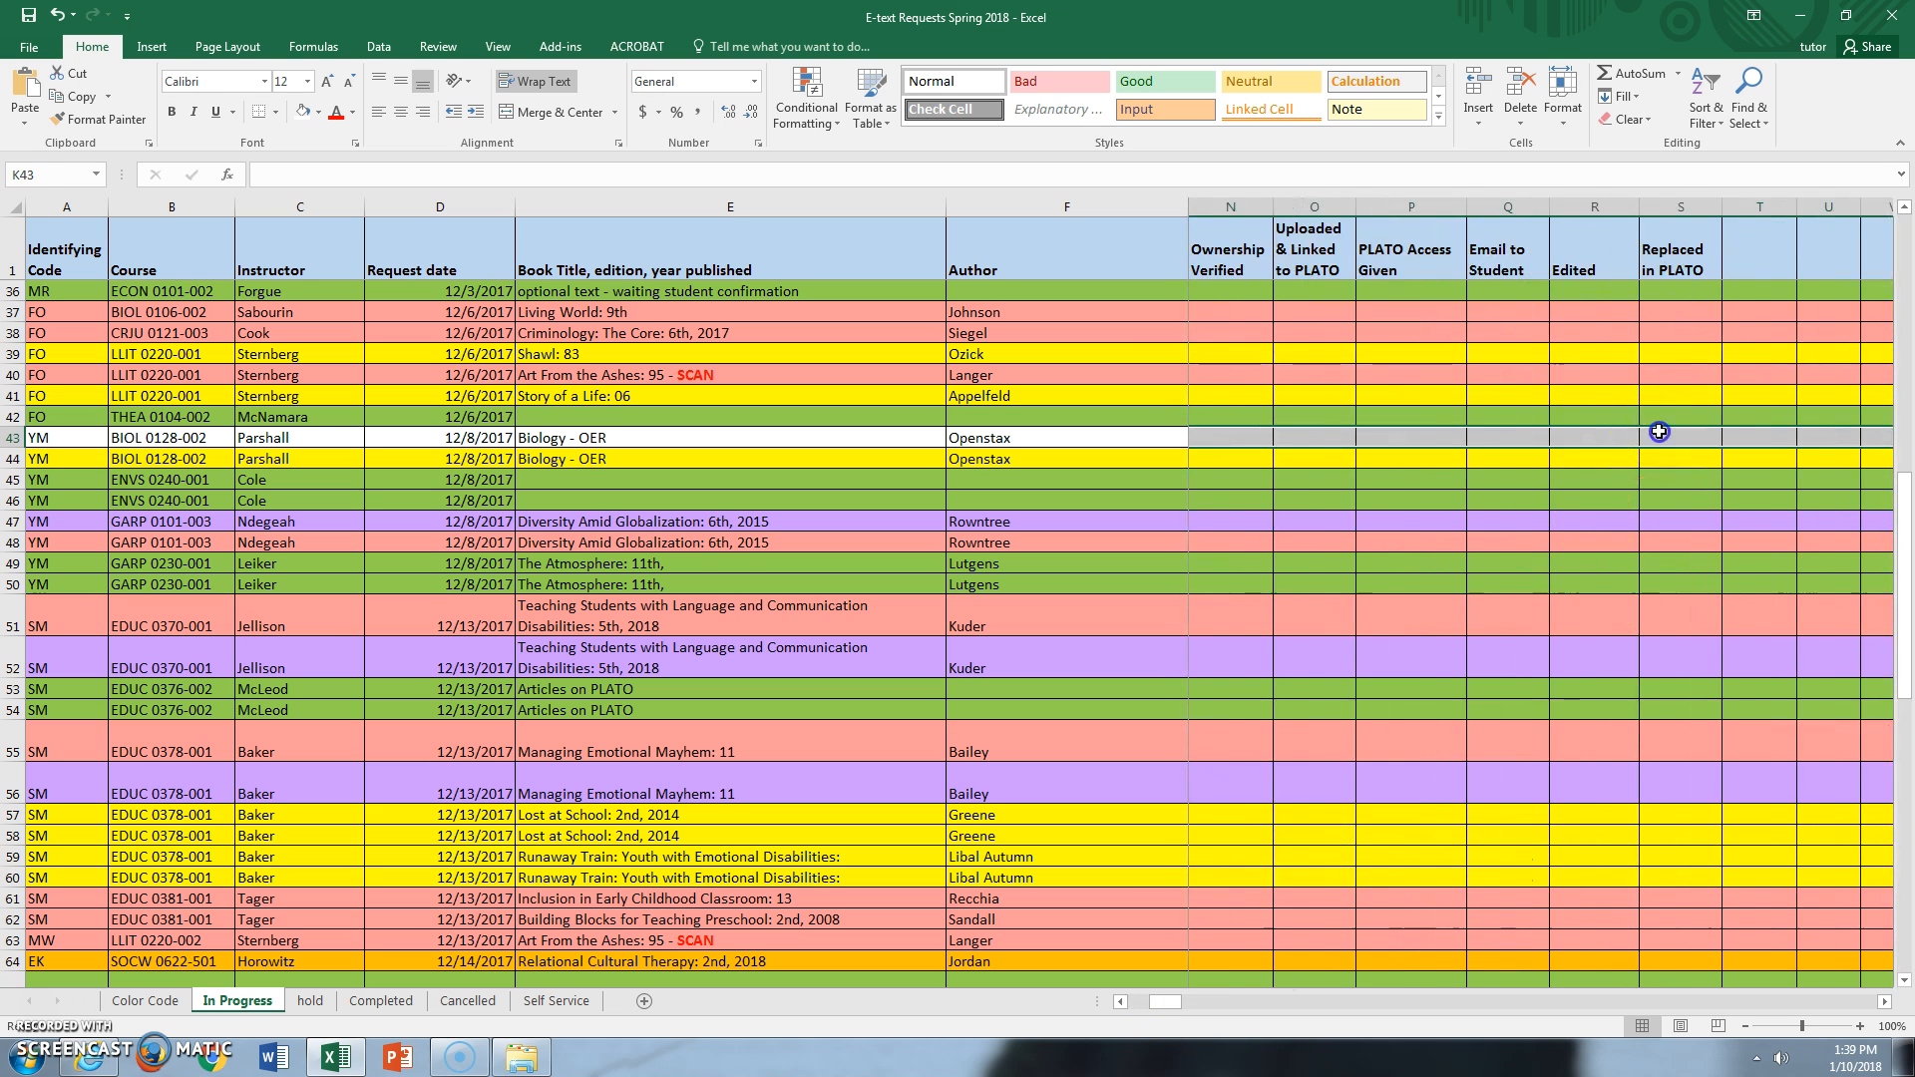
{"action": "left_click", "coordinate": [1314, 439]}
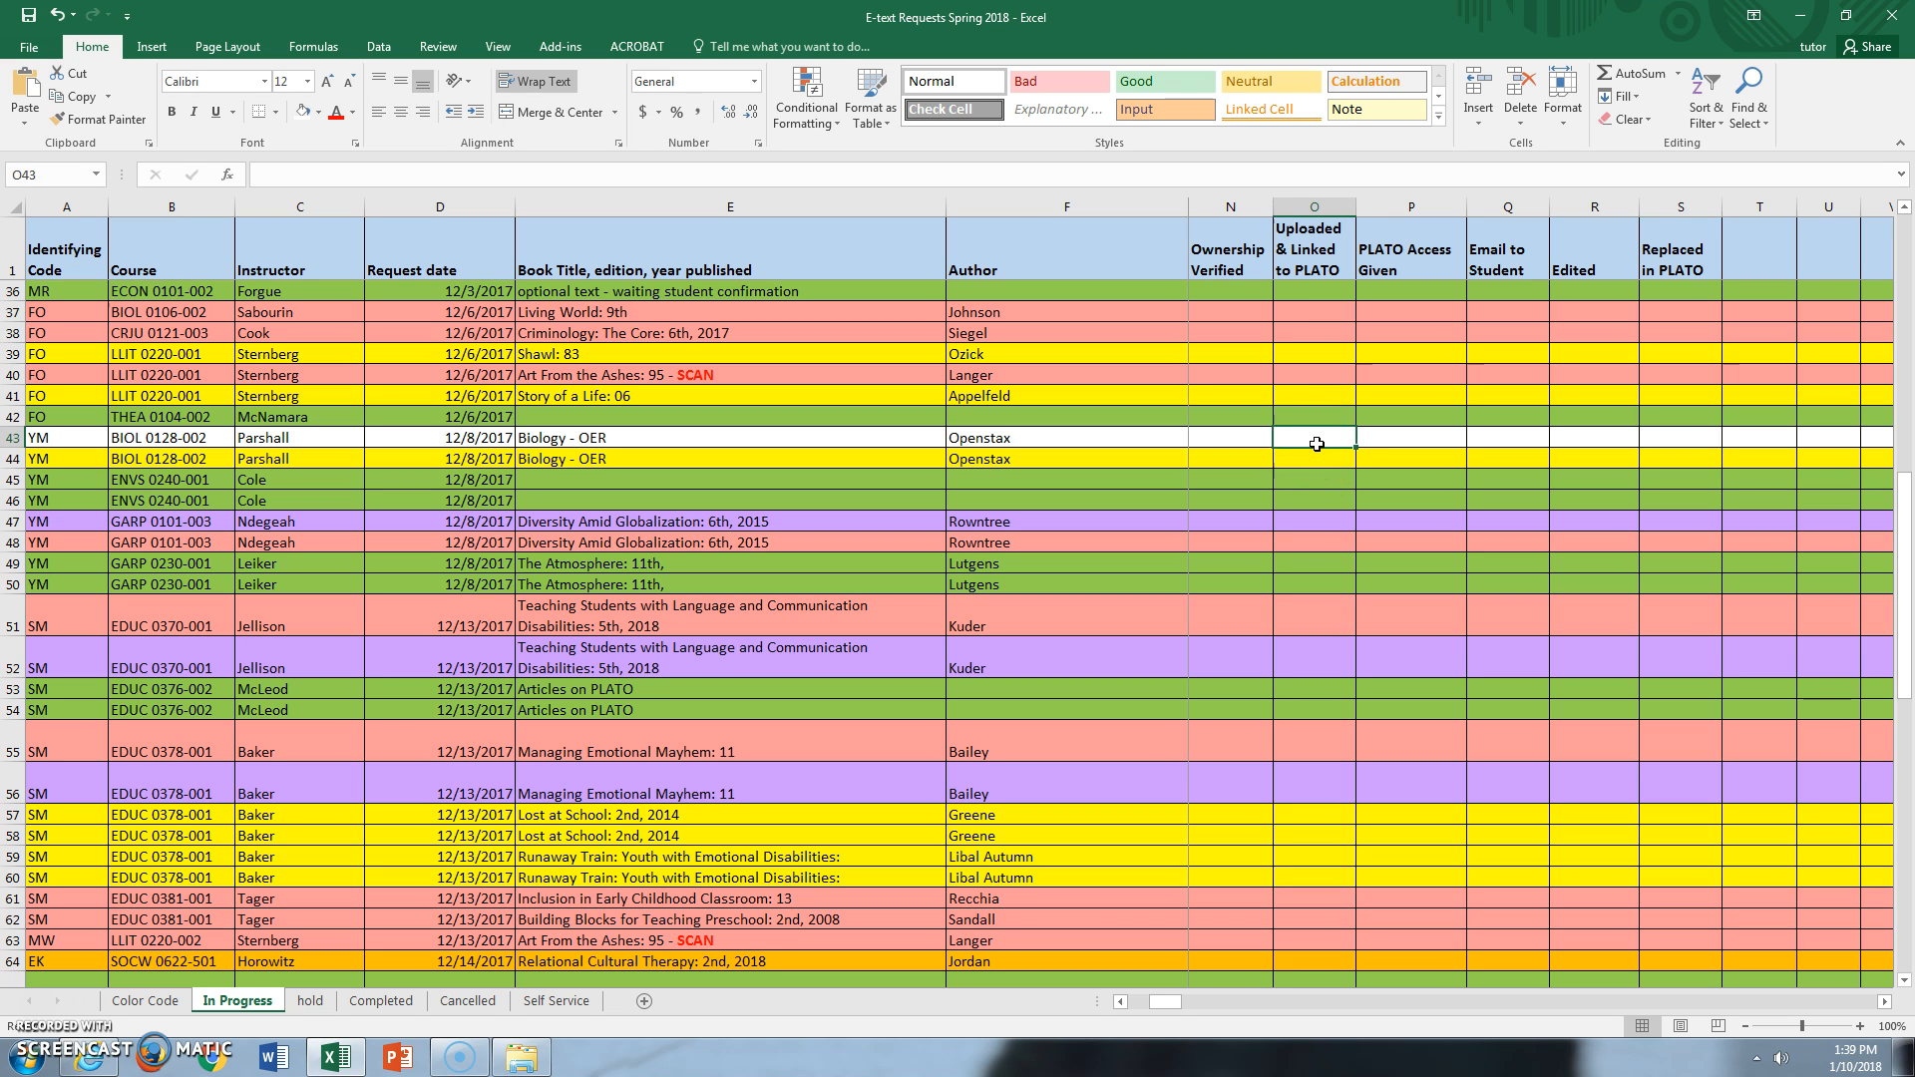
{"action": "type", "text": "1/10/2018"}
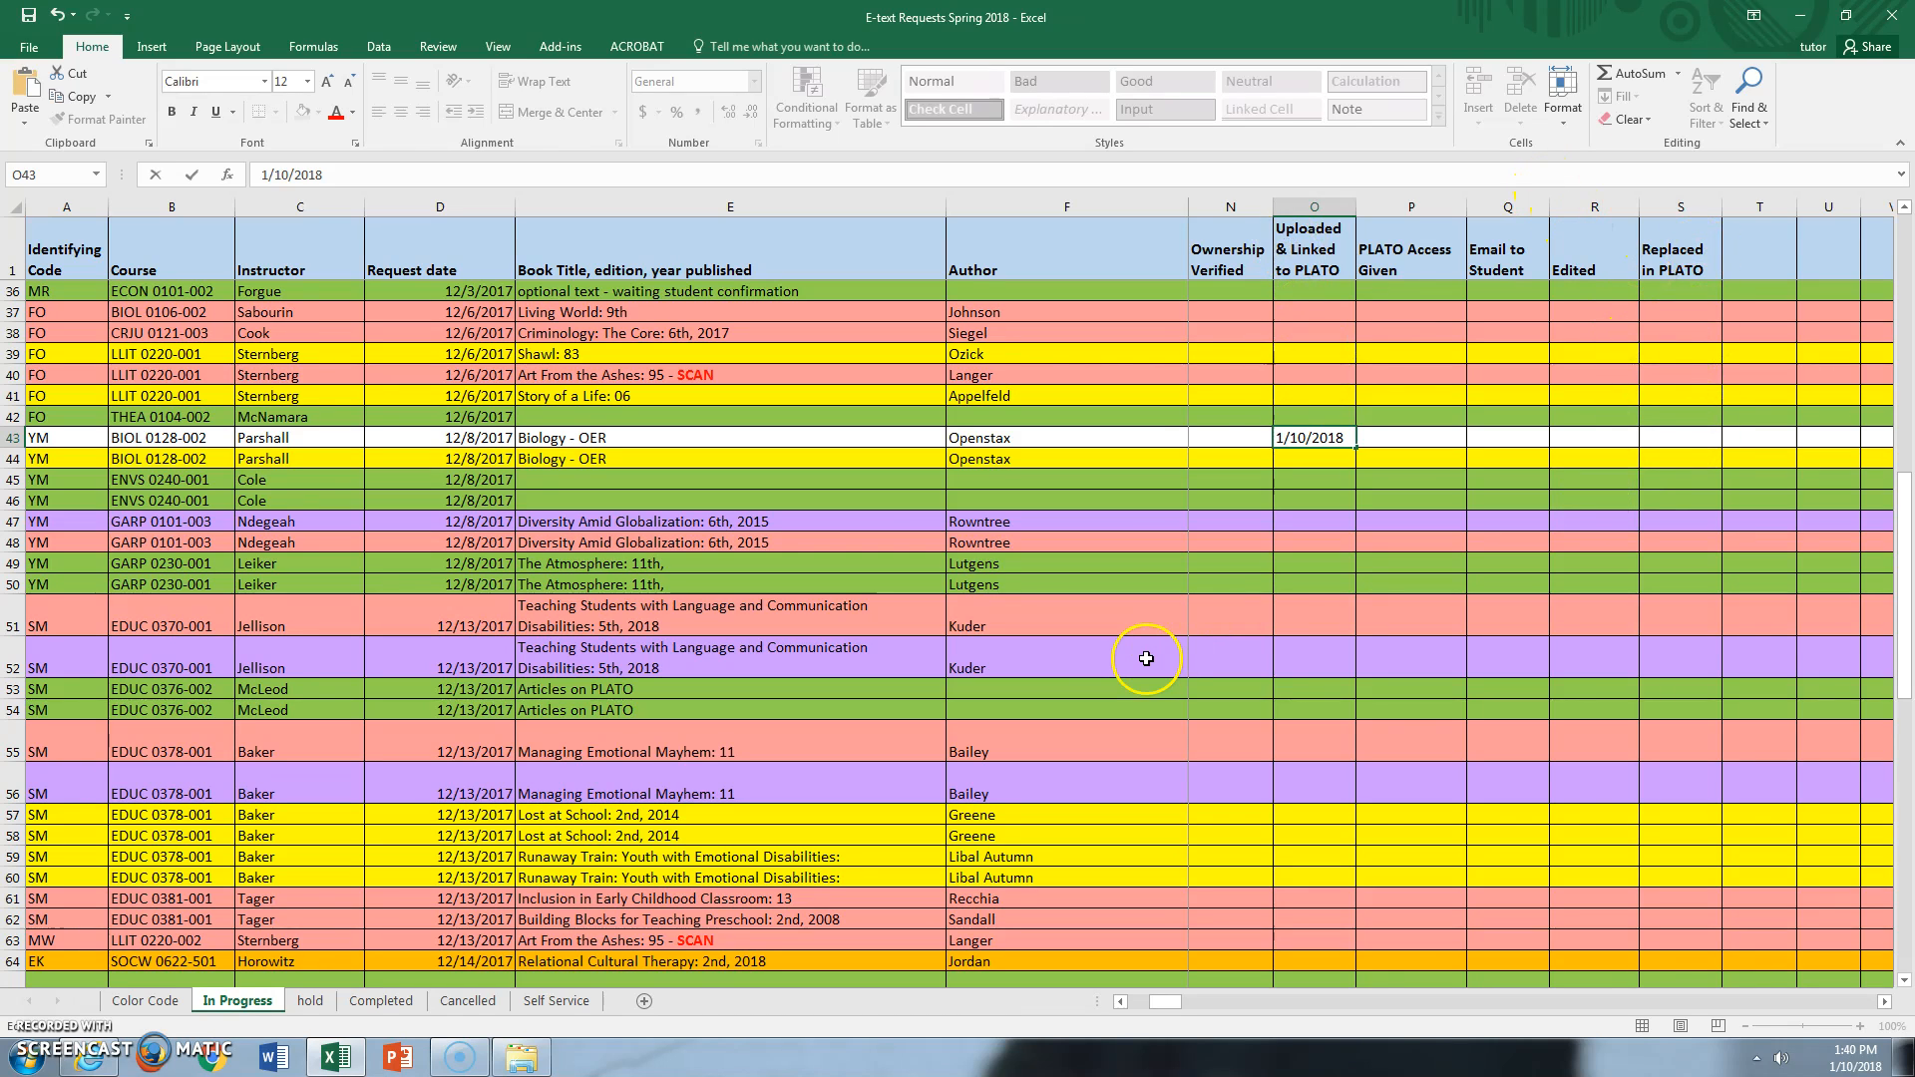
Look through the In Progress sheet's request rows, examining their color coding, formats and publisher details
{"action": "left_click_drag", "start_coordinate": [1157, 1002], "coordinate": [1114, 1018]}
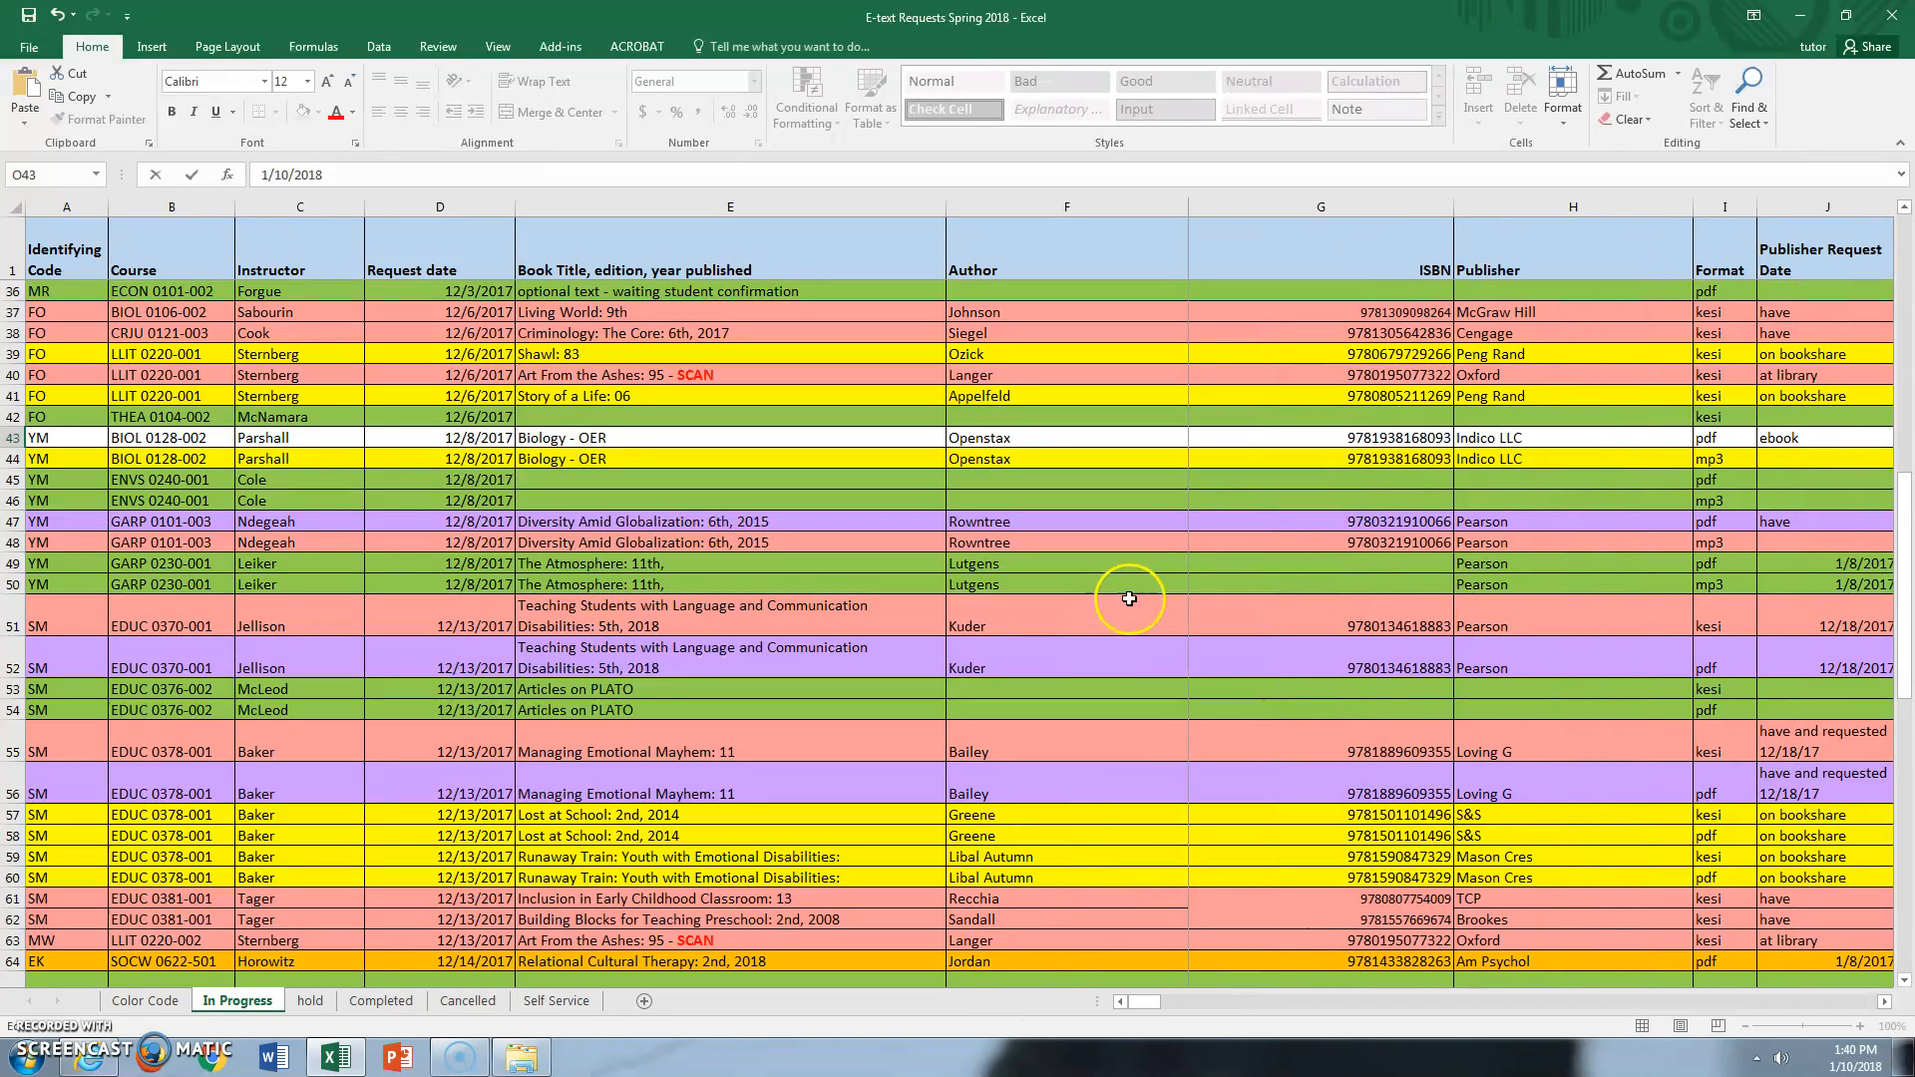
{"action": "scroll", "coordinate": [1229, 678], "scroll_direction": "down", "scroll_amount": 6}
{"action": "scroll", "coordinate": [1229, 684], "scroll_direction": "down", "scroll_amount": 1}
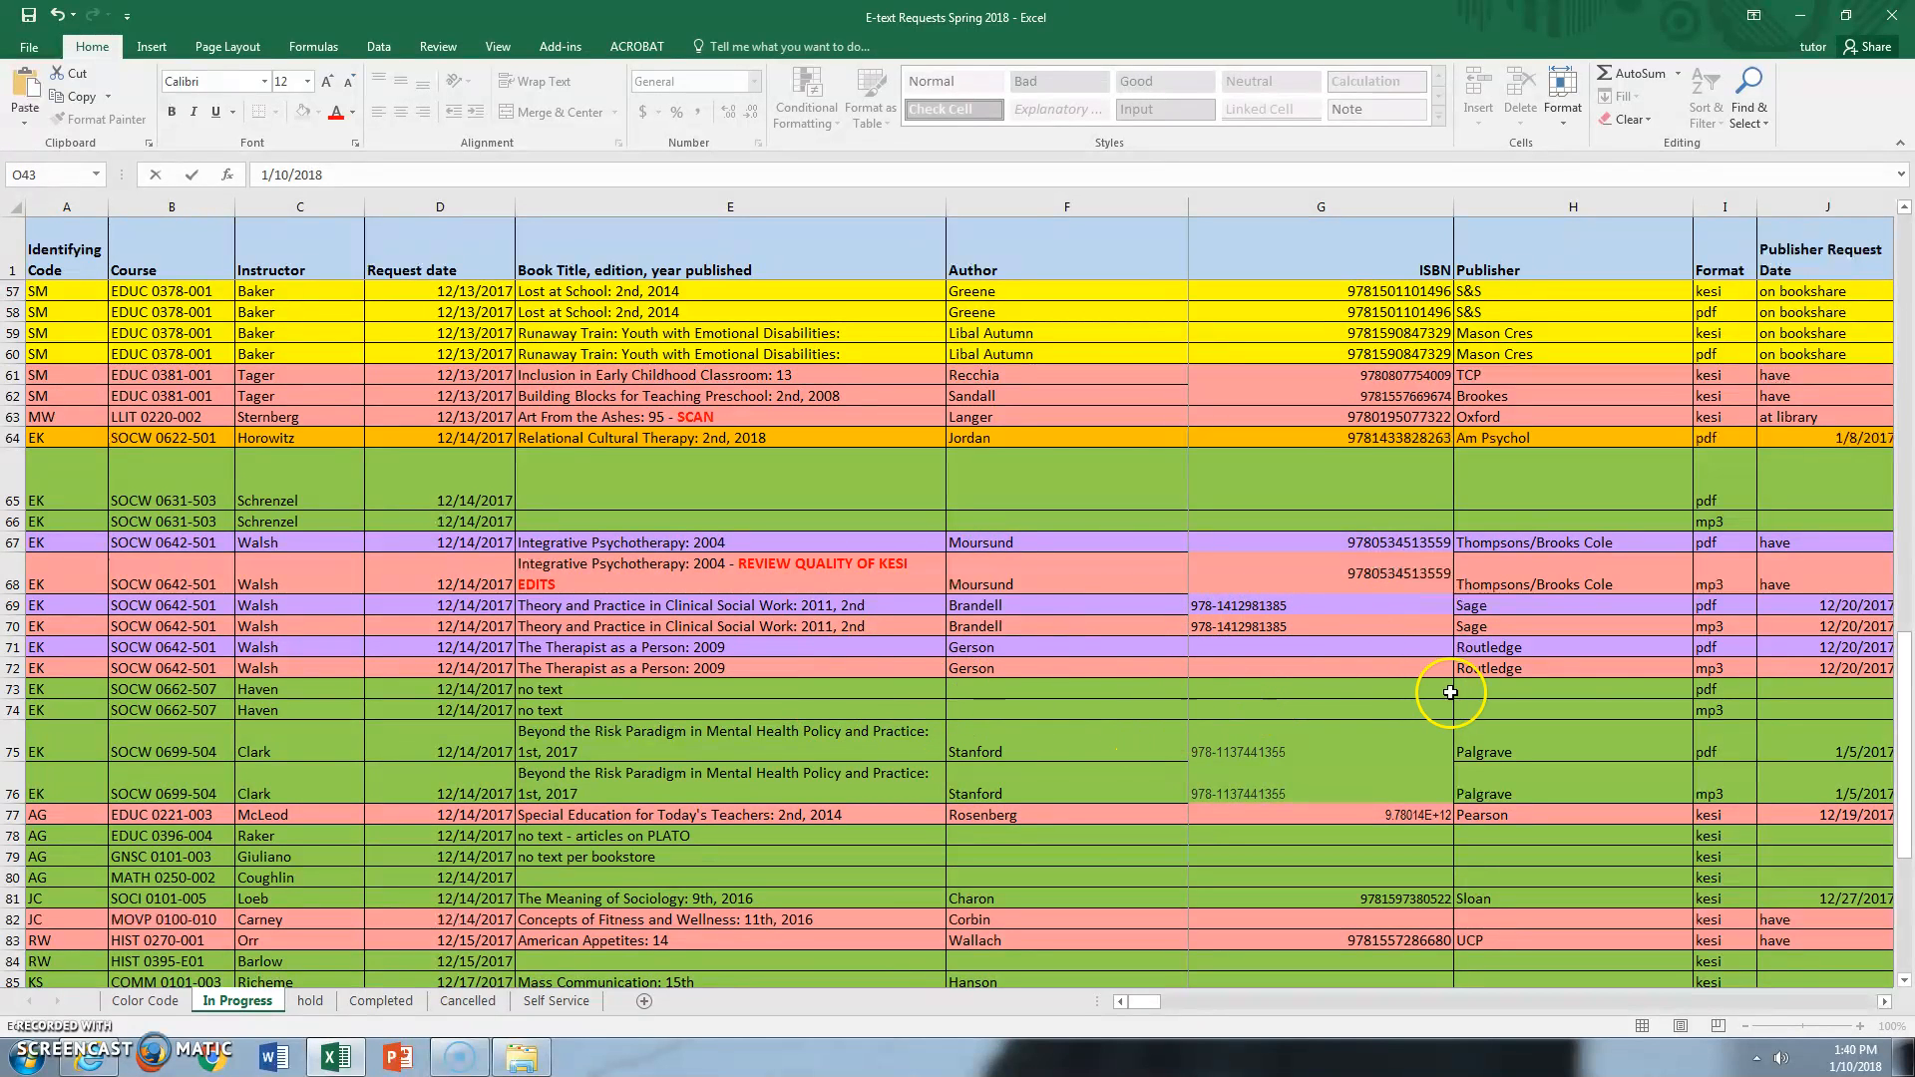
{"action": "scroll", "coordinate": [1172, 706], "scroll_direction": "up", "scroll_amount": 3}
{"action": "scroll", "coordinate": [1178, 706], "scroll_direction": "up", "scroll_amount": 3}
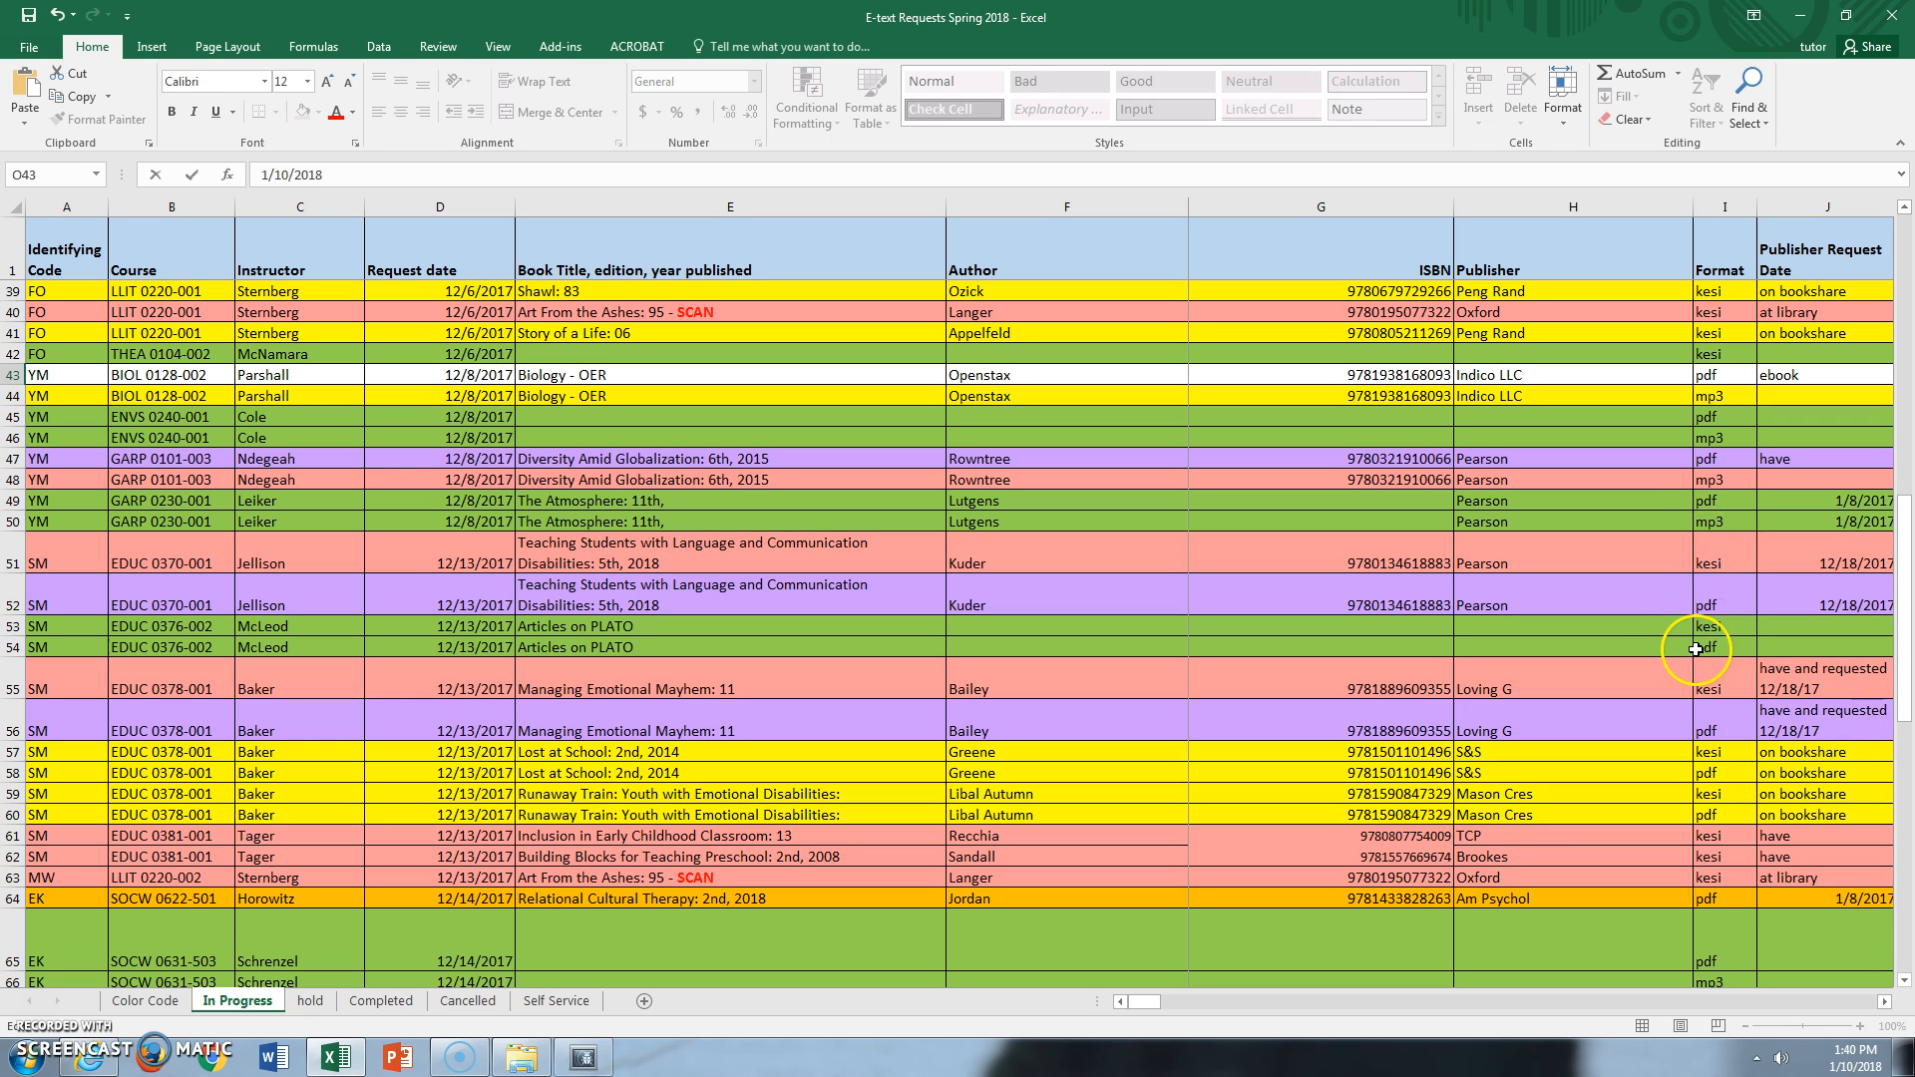
{"action": "left_click", "coordinate": [1648, 619]}
{"action": "scroll", "coordinate": [657, 719], "scroll_direction": "down", "scroll_amount": 1}
{"action": "scroll", "coordinate": [660, 724], "scroll_direction": "down", "scroll_amount": 3}
{"action": "scroll", "coordinate": [706, 735], "scroll_direction": "down", "scroll_amount": 6}
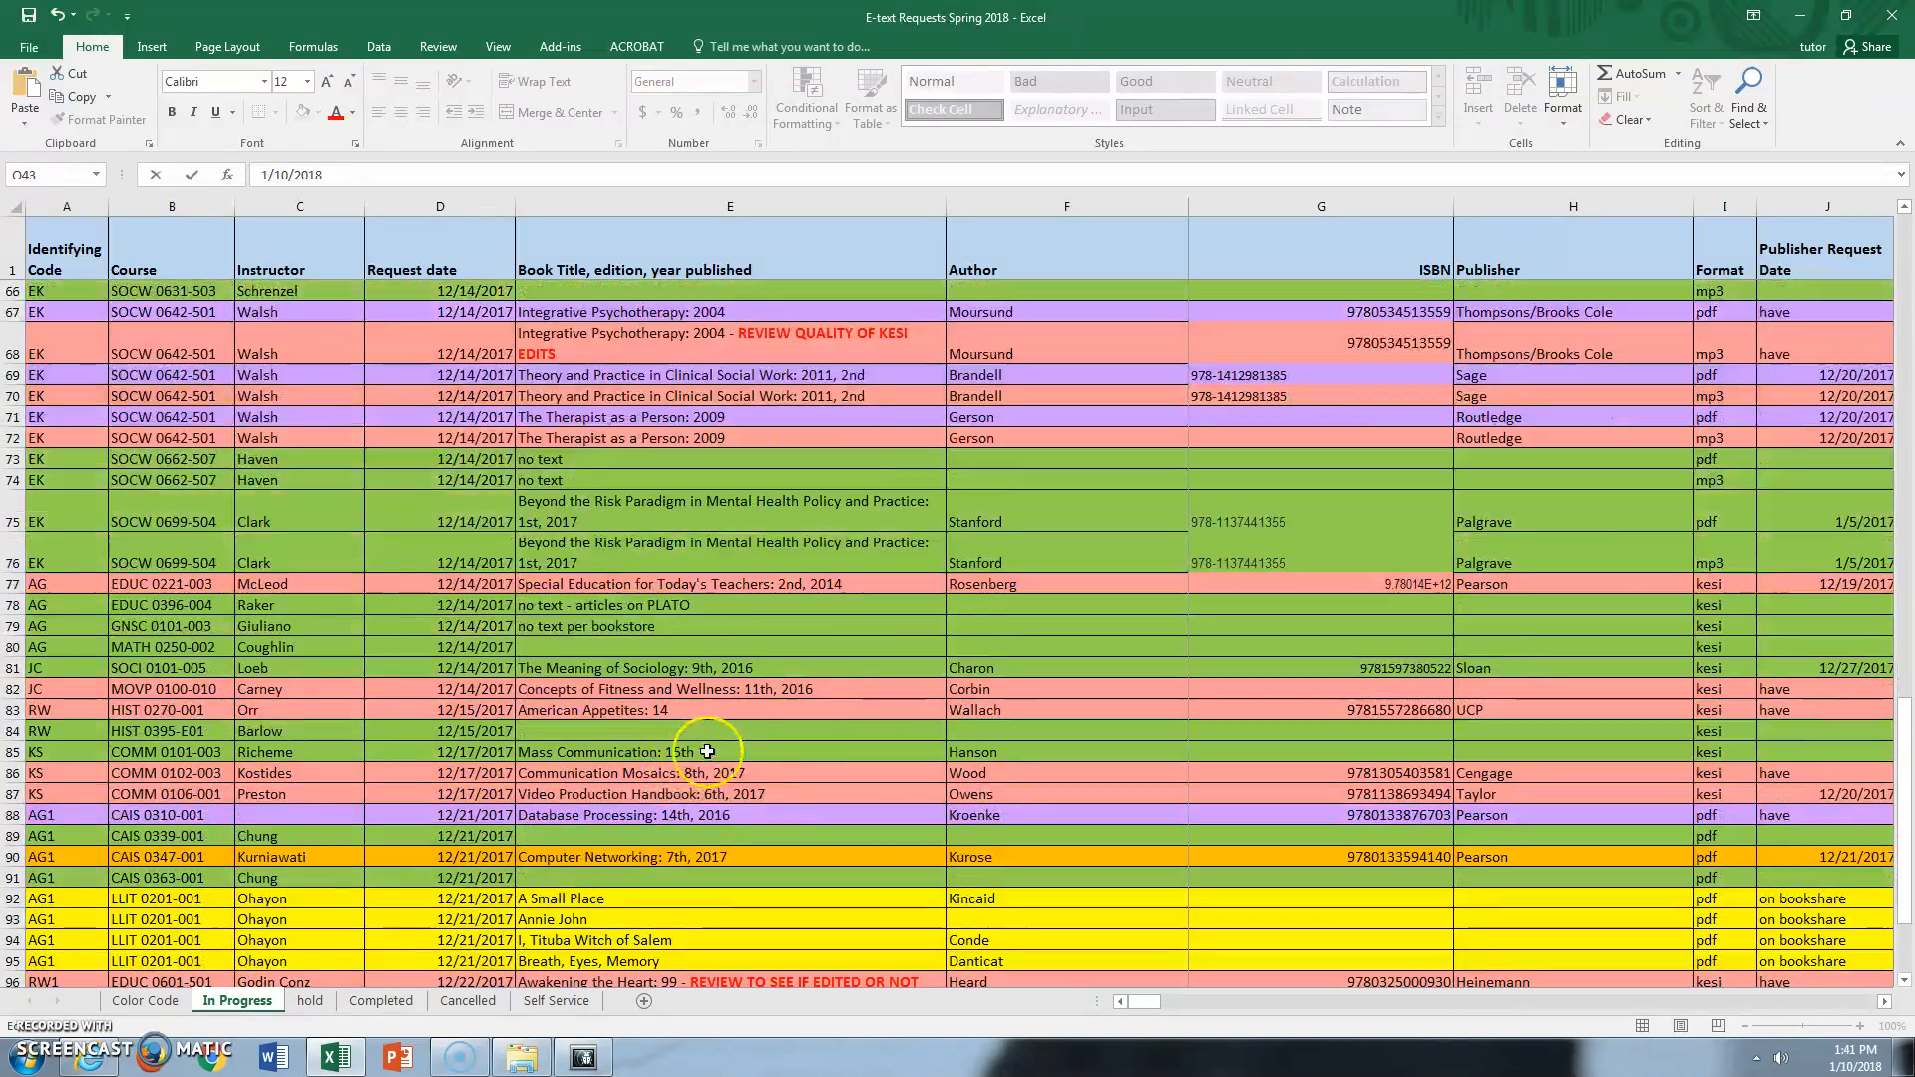
{"action": "scroll", "coordinate": [778, 738], "scroll_direction": "up", "scroll_amount": 9}
{"action": "scroll", "coordinate": [807, 741], "scroll_direction": "up", "scroll_amount": 5}
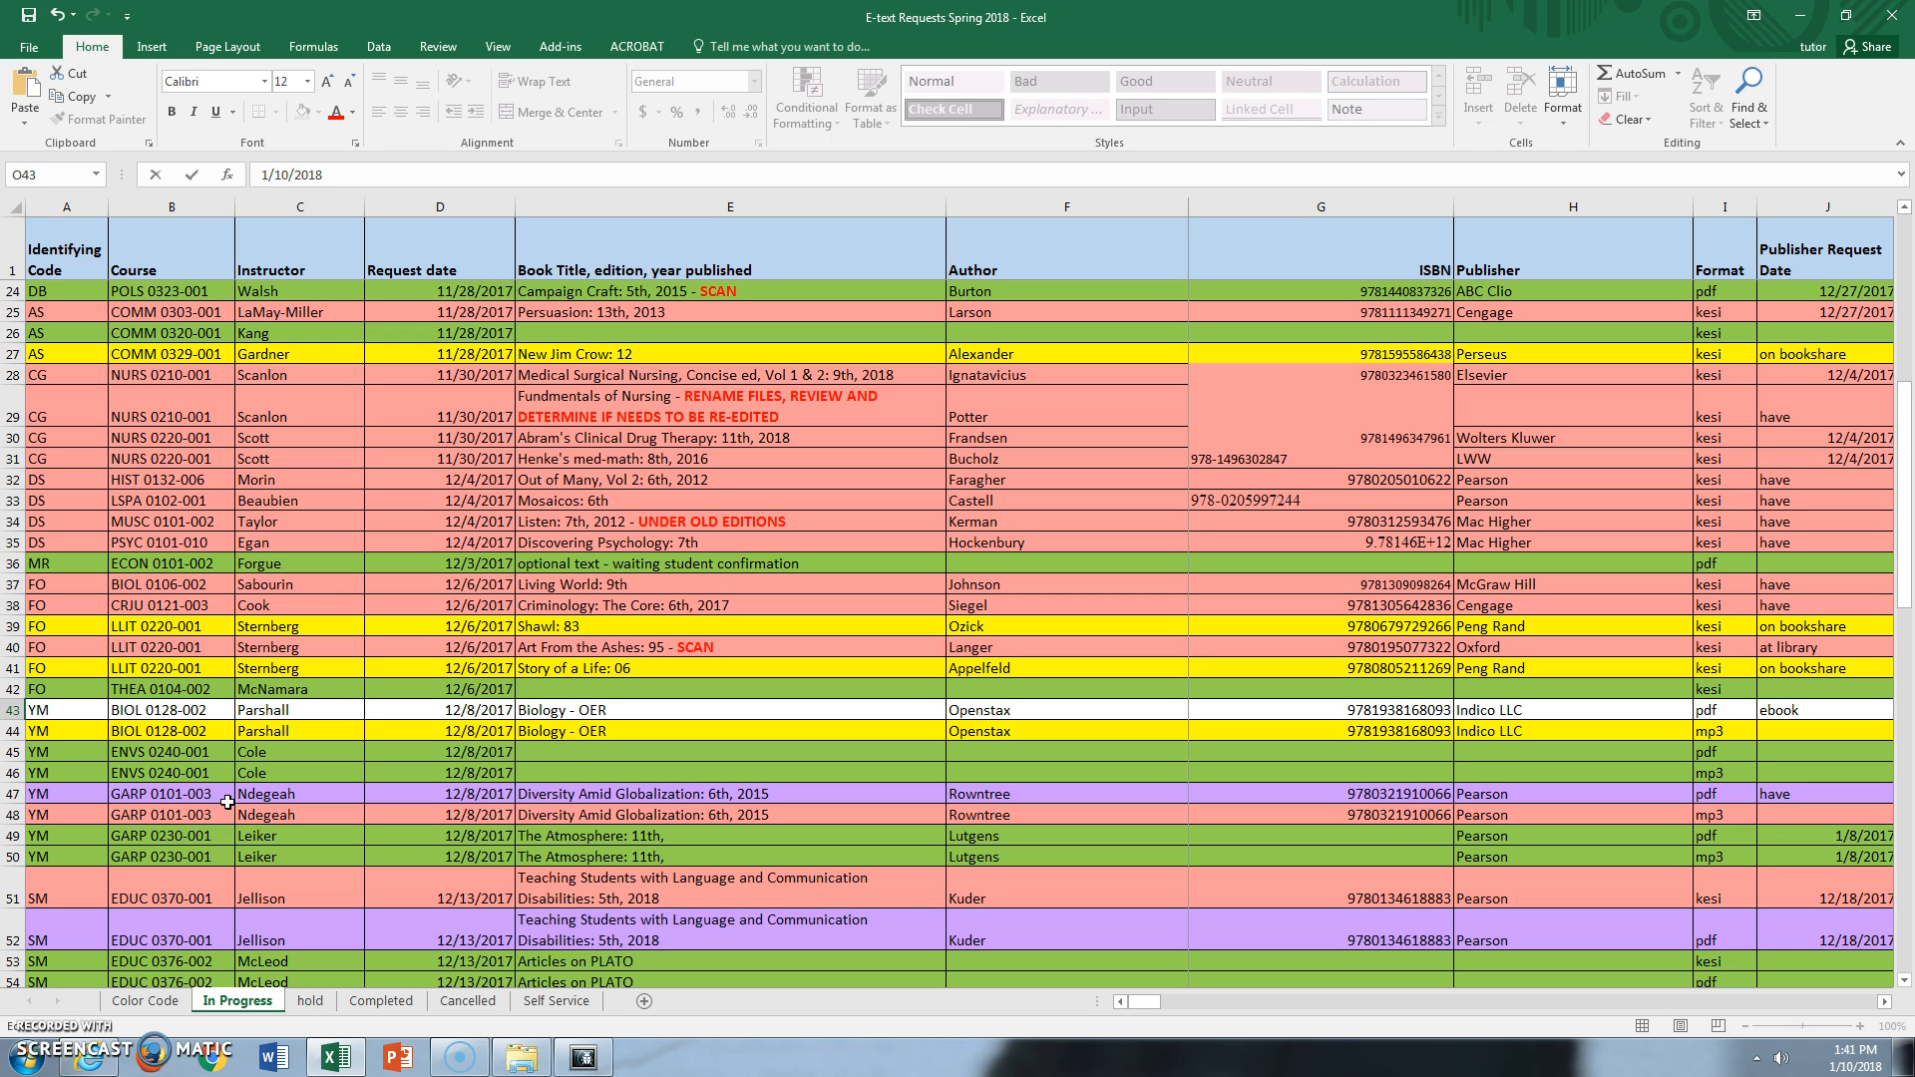
Save the E-text Requests Spring 2018 workbook
{"action": "left_click", "coordinate": [31, 14]}
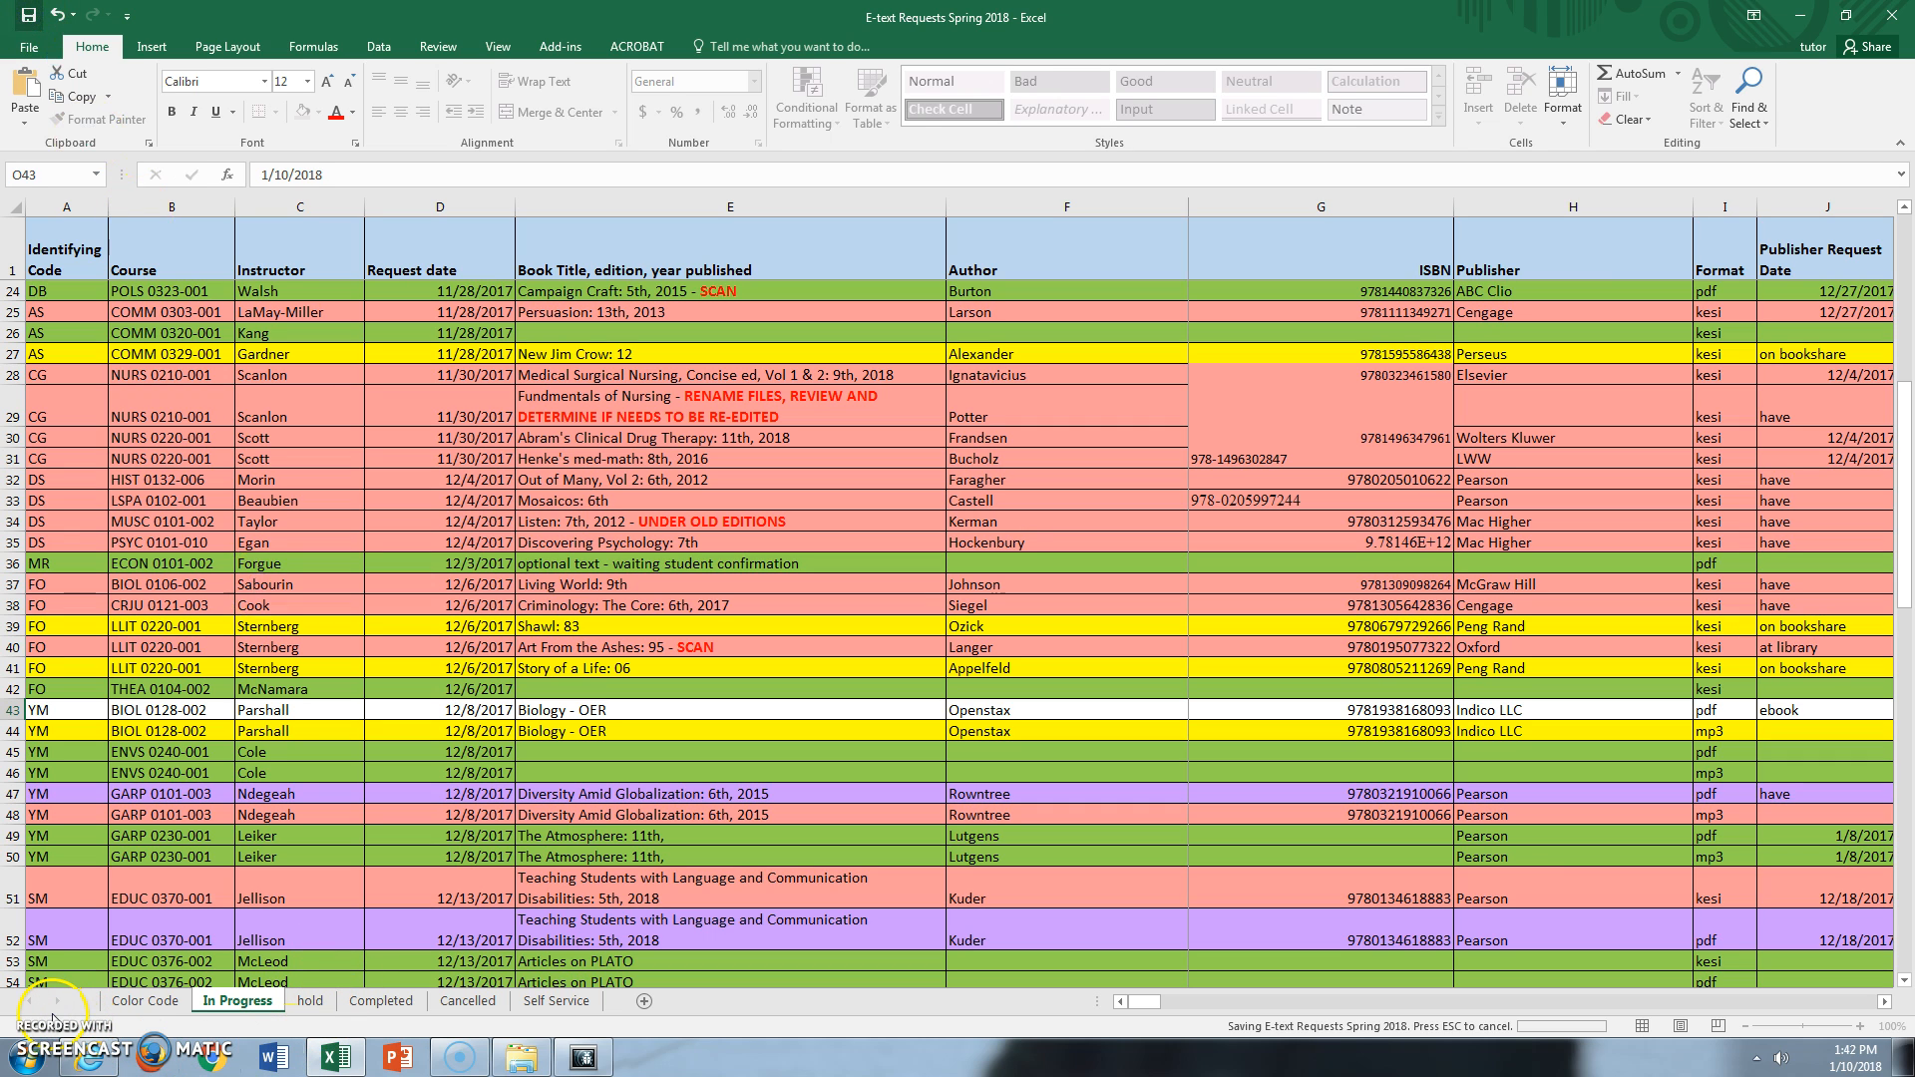